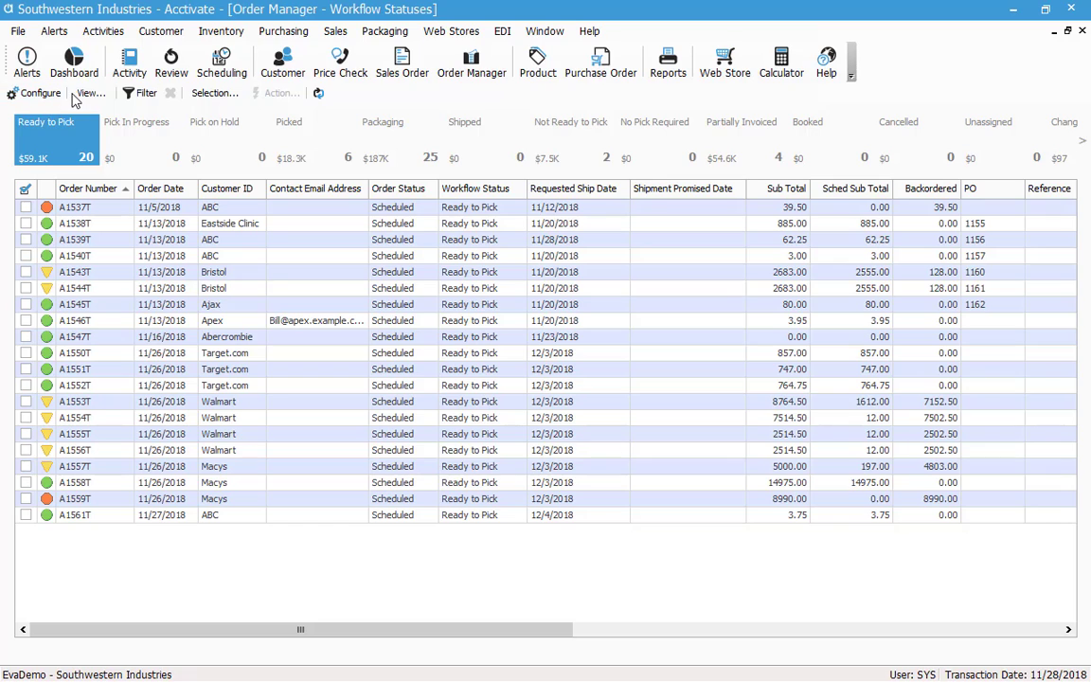
Switch the Order Manager to the ABC Orders view
left_click(84, 93)
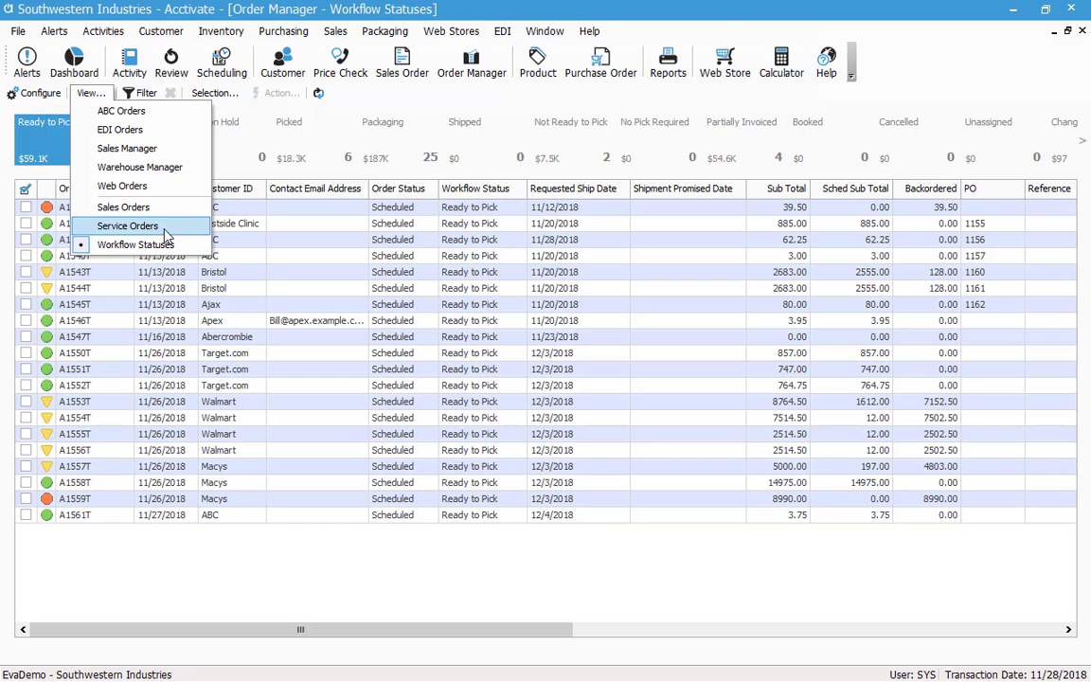
left_click(368, 98)
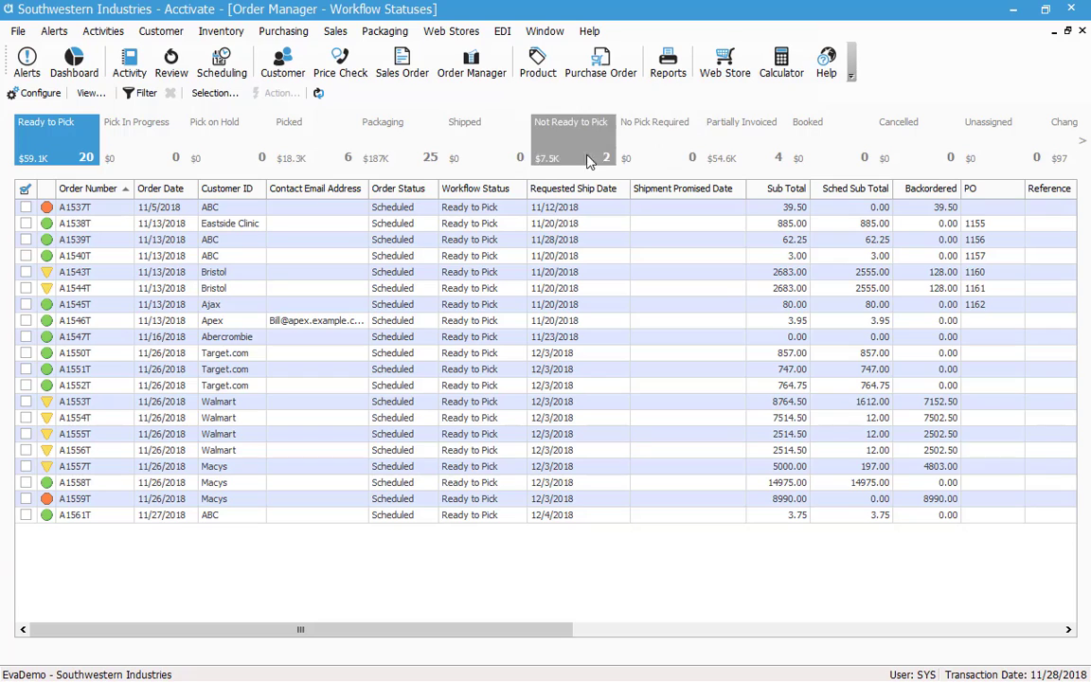
left_click(94, 97)
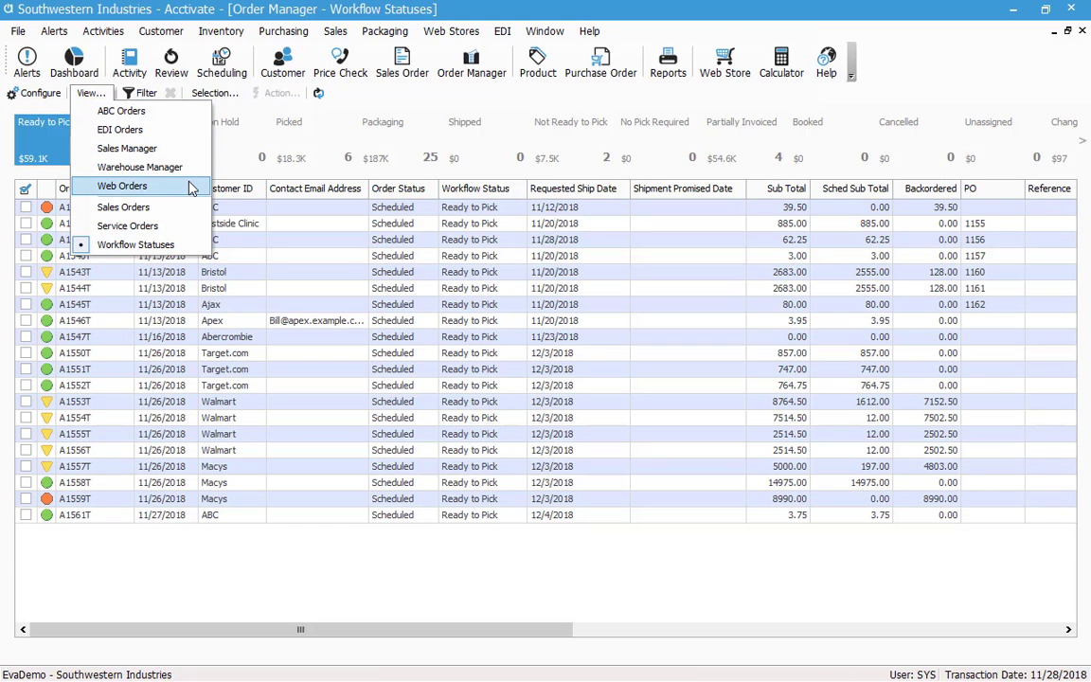
left_click(190, 112)
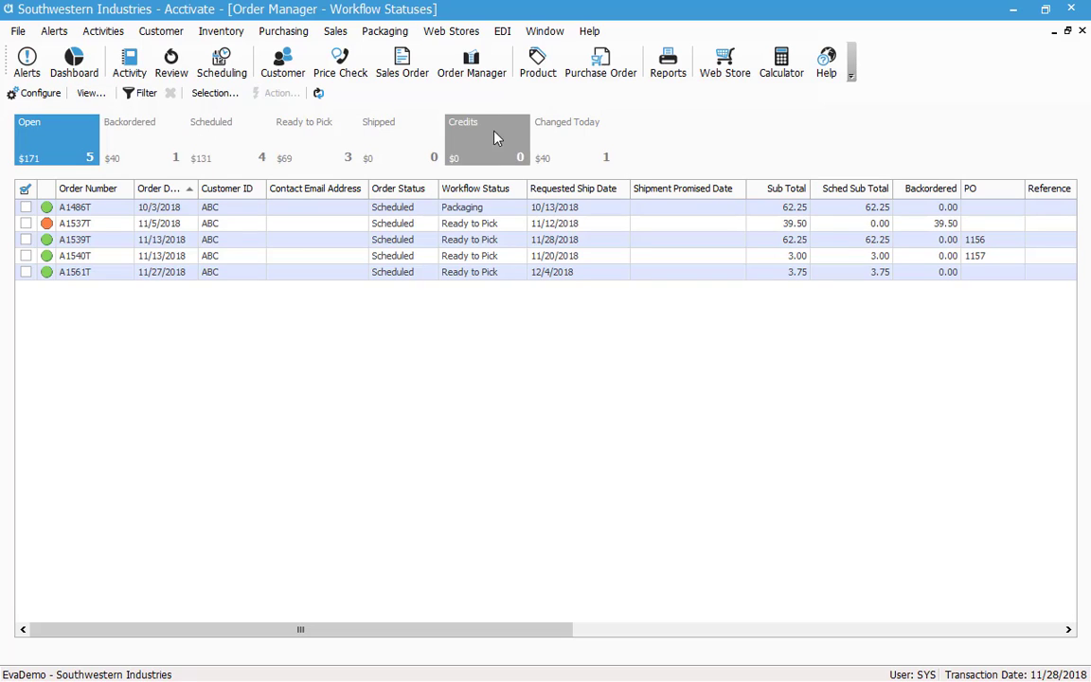
left_click(89, 93)
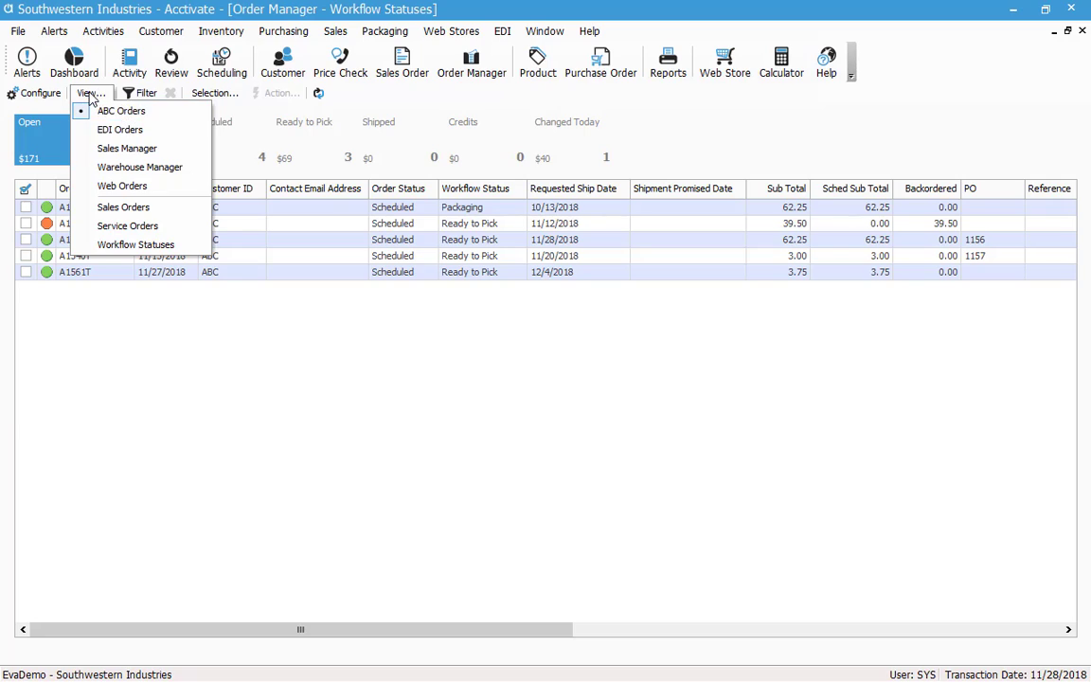
left_click(89, 93)
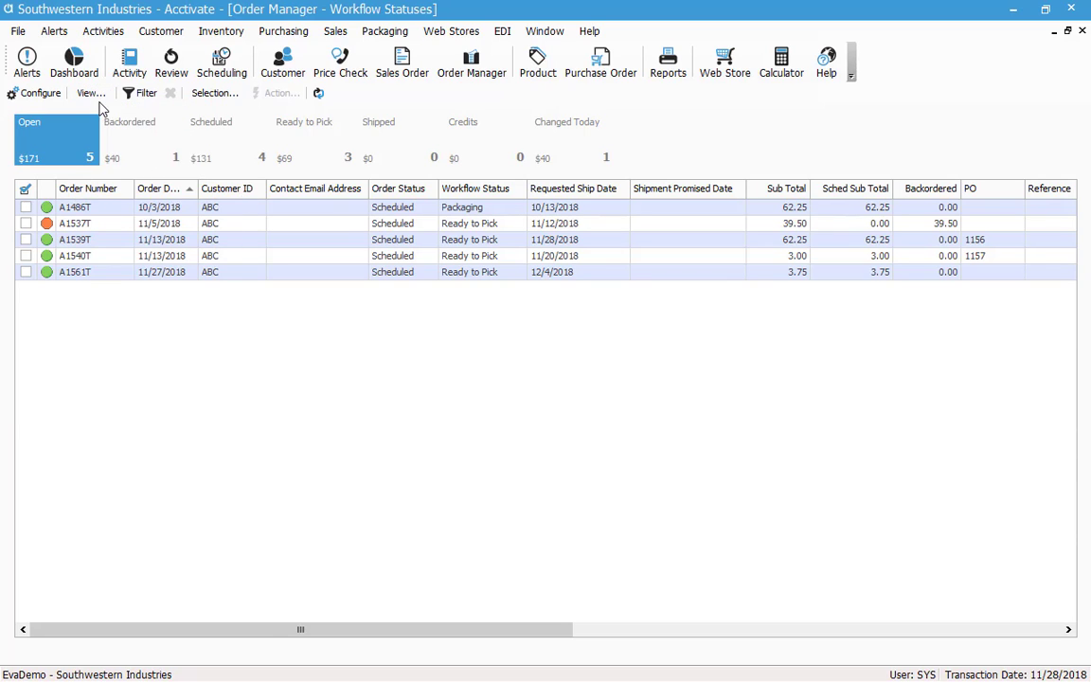
Open the Order Manager configuration and examine the filter conditions of the Ready to Pick button in the Workflow Statuses bar
left_click(60, 96)
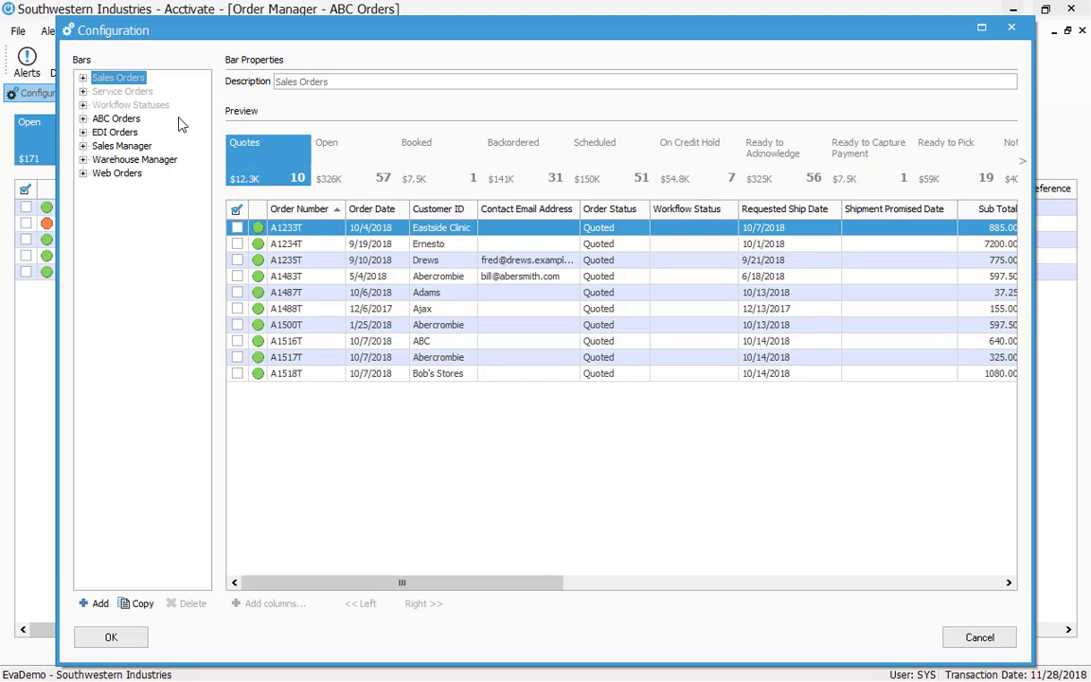
left_click(112, 93)
left_click(113, 105)
left_click(83, 105)
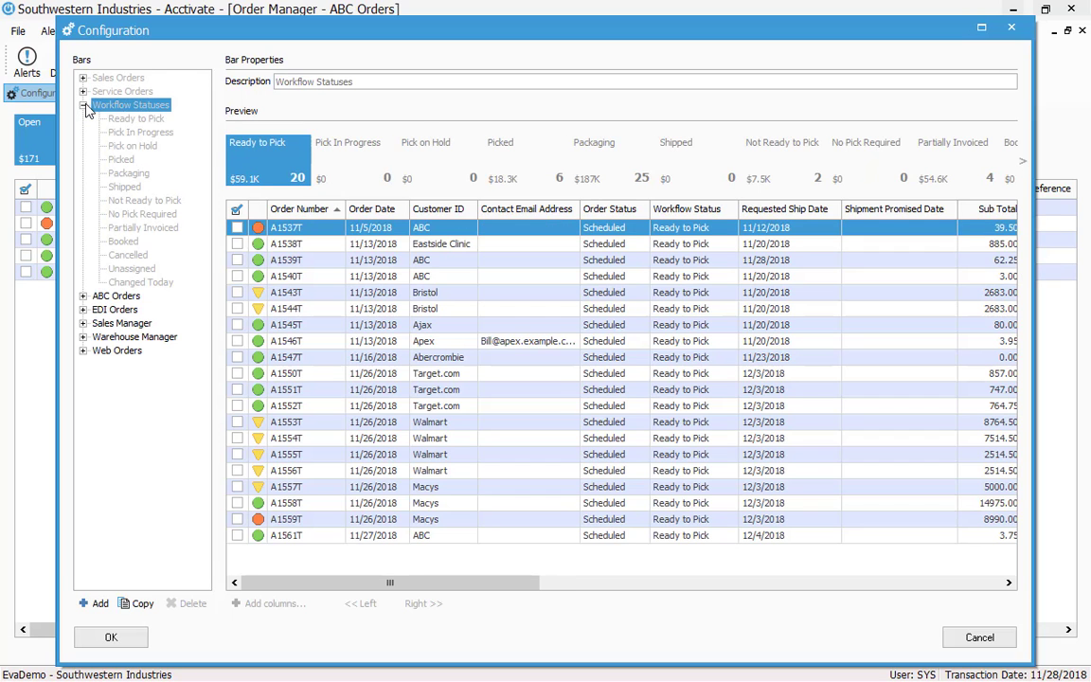
left_click(133, 119)
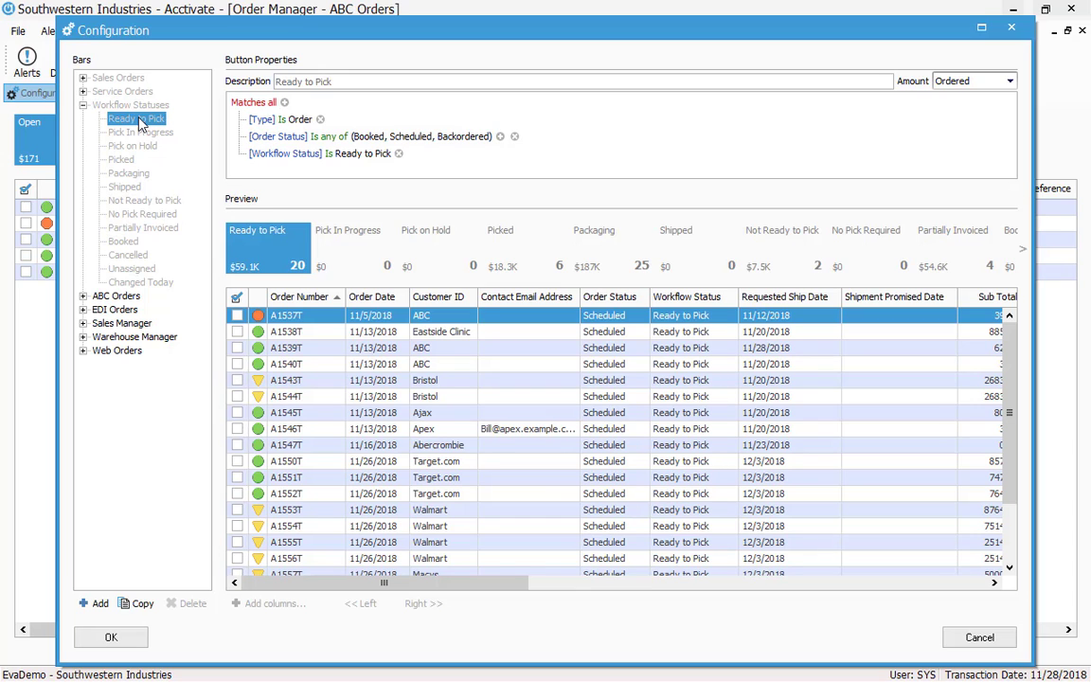
left_click(84, 105)
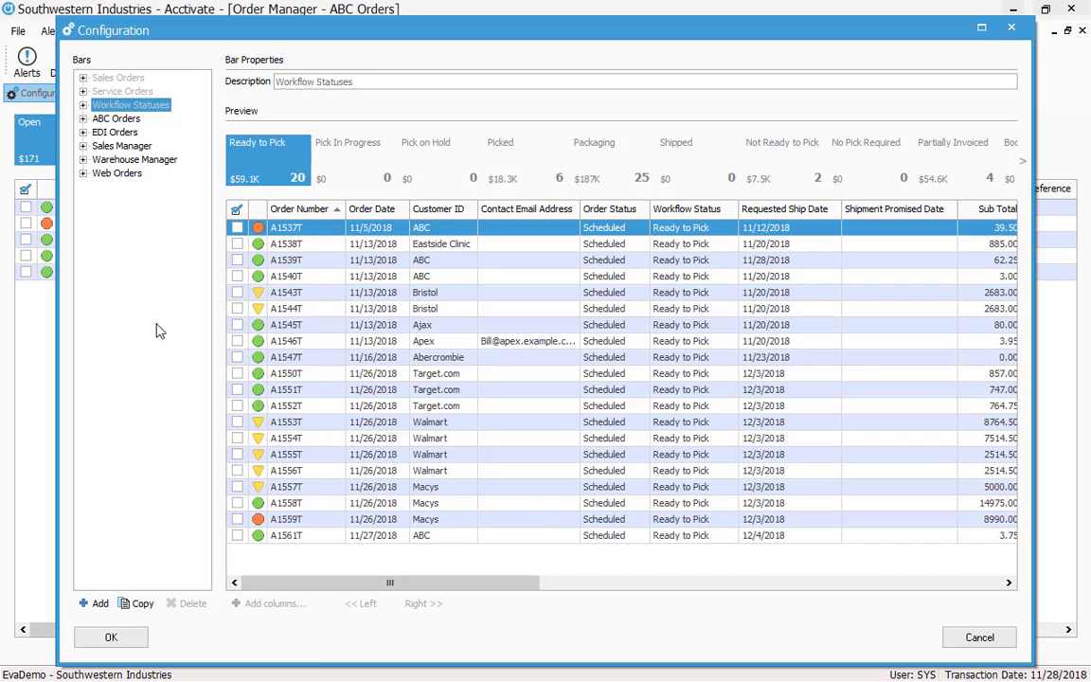
Add a custom bar named with the salesperson's first name in possessive form plus "Bar", containing one new button
left_click(100, 604)
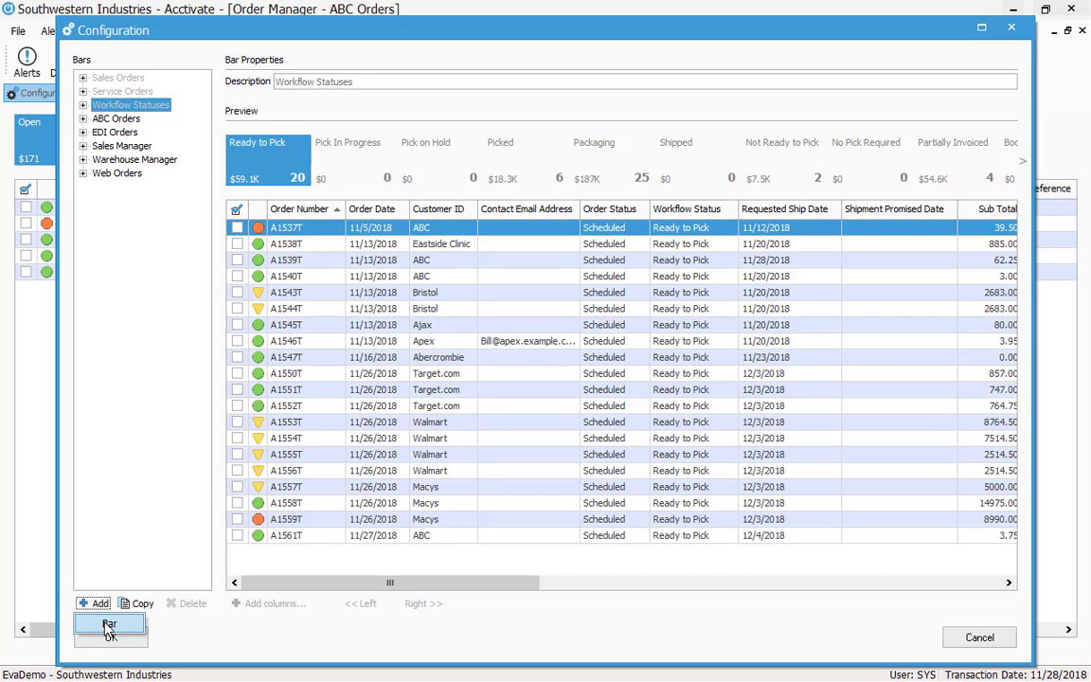
left_click(110, 625)
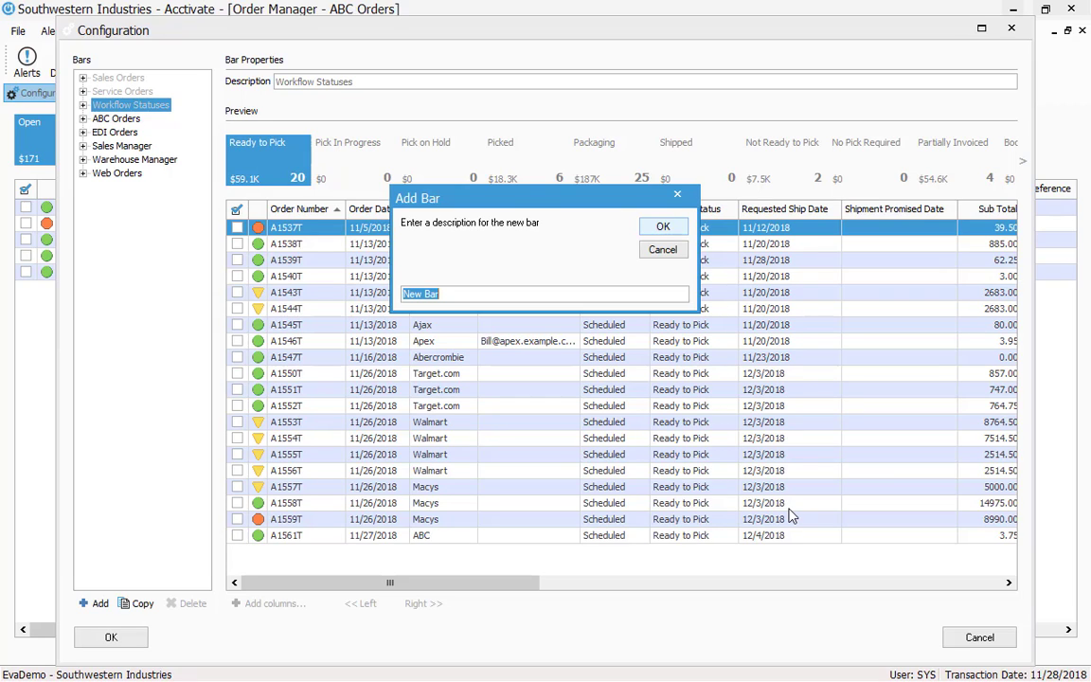
type("Floyd's Bar")
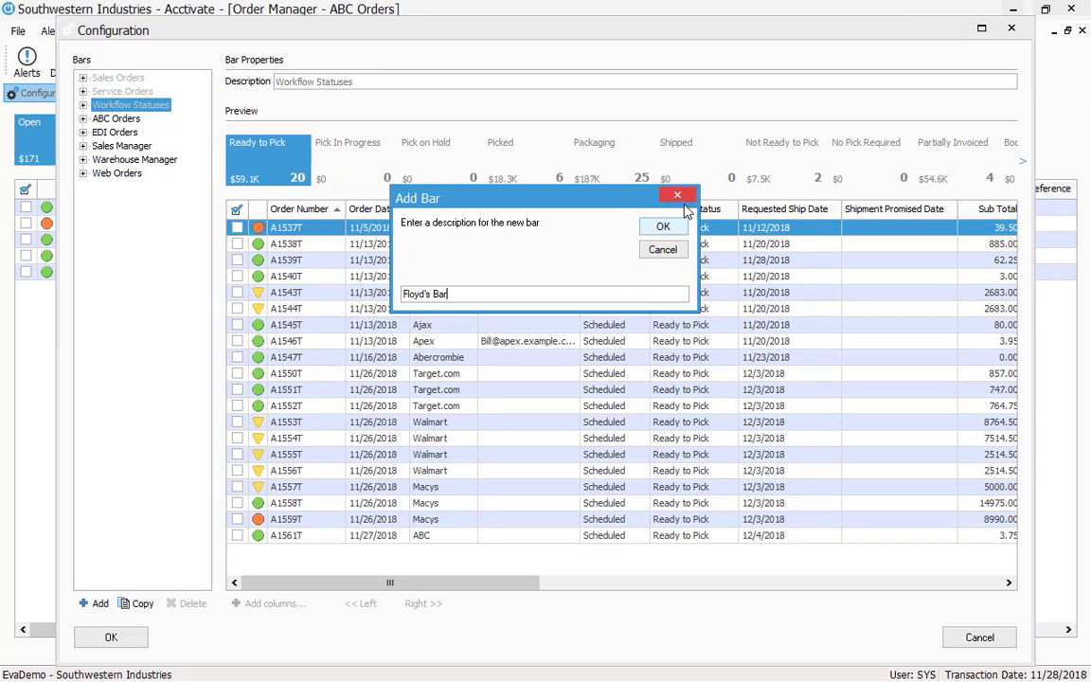
left_click(663, 228)
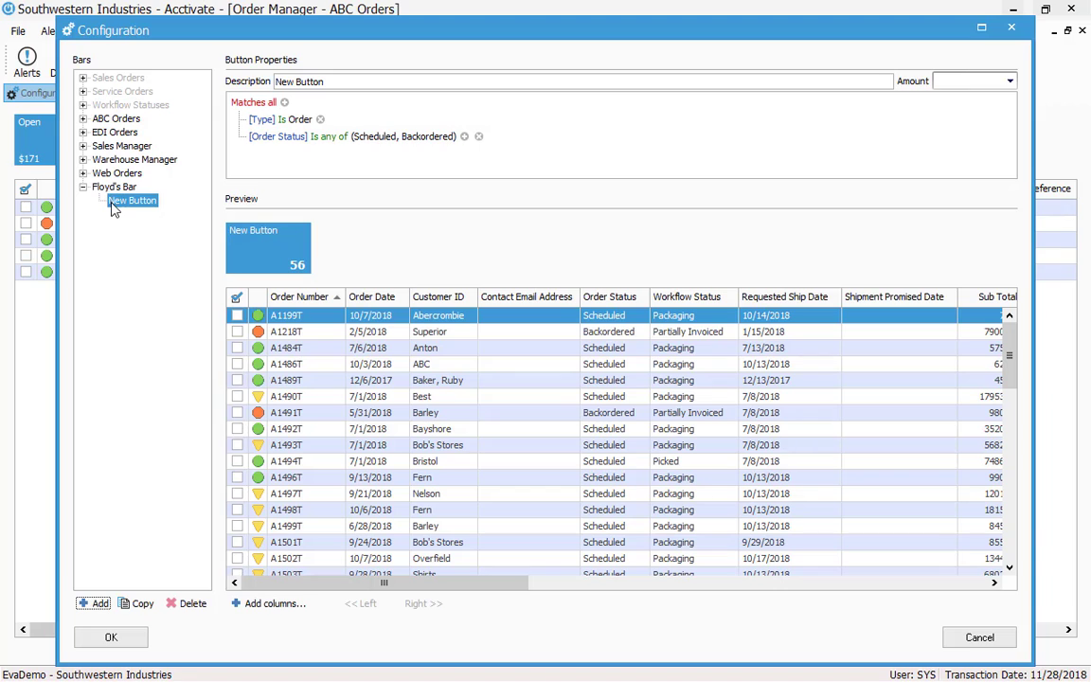
Change the new button's description to "Over 2K" and set its amount to Ordered
left_click(340, 83)
left_click_drag(340, 82, 258, 85)
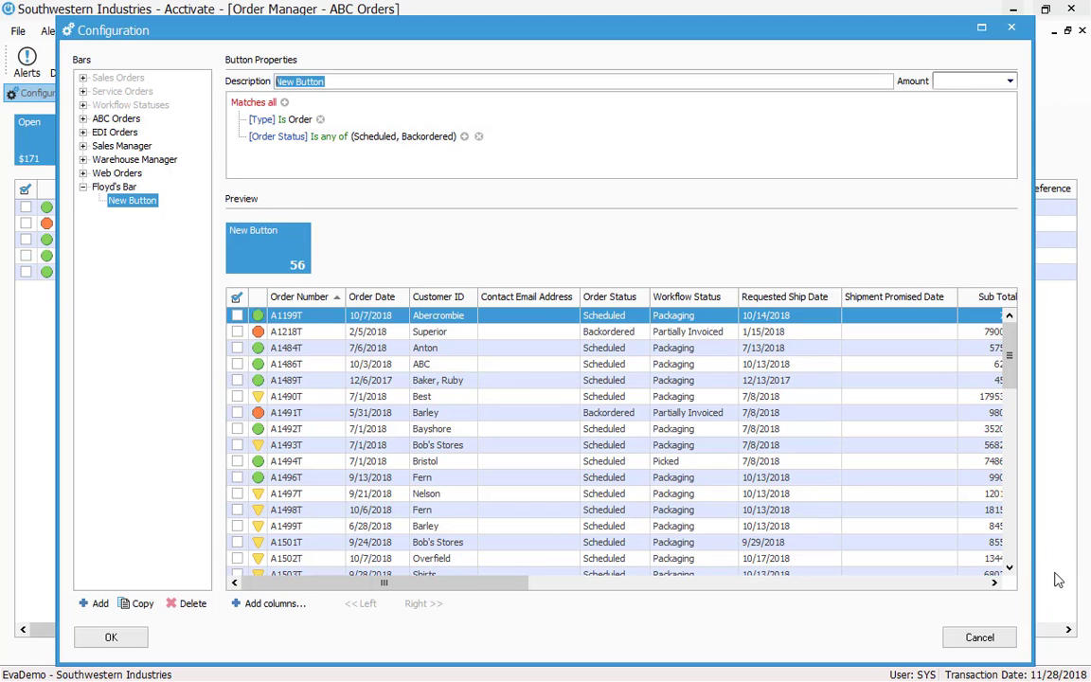
type("Over")
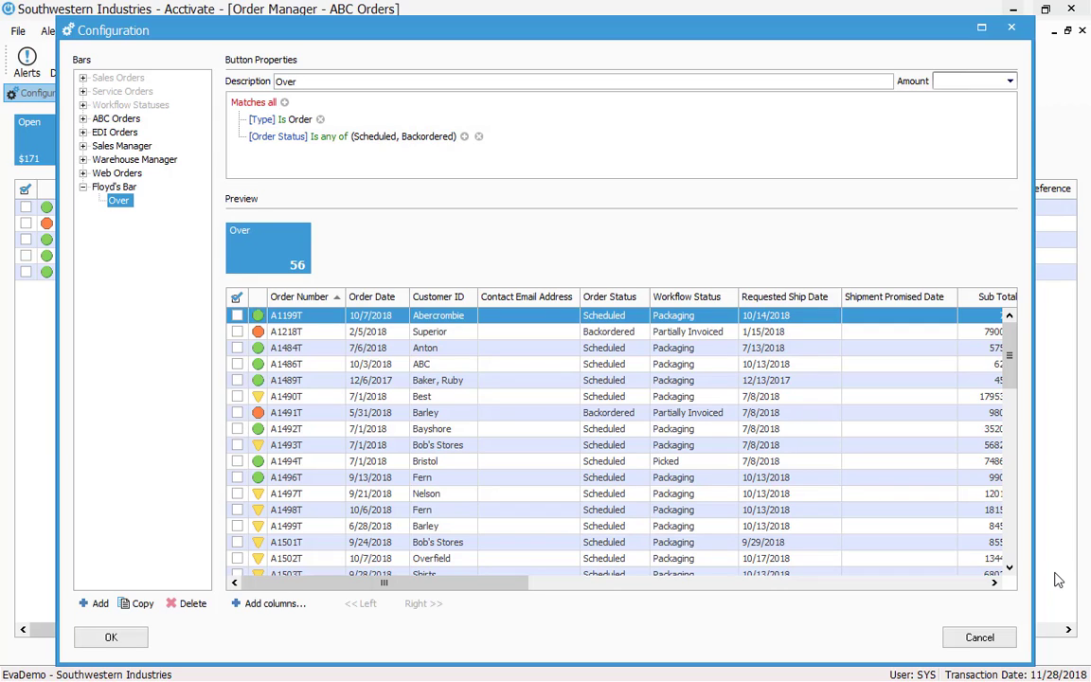
type("2K")
left_click(1008, 81)
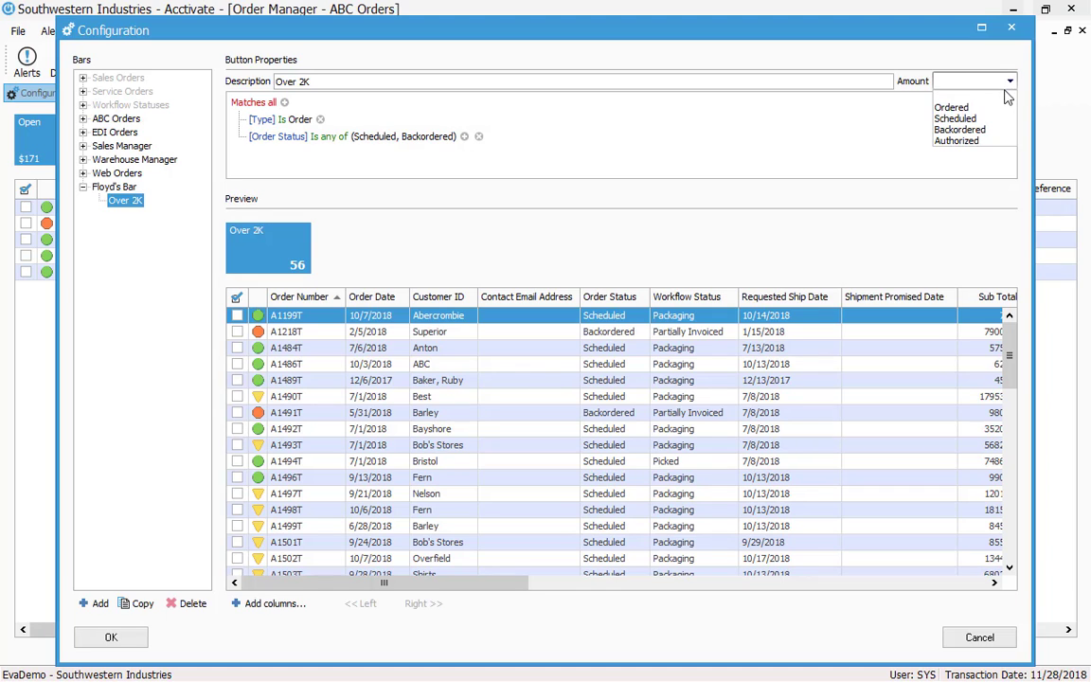
left_click(1009, 82)
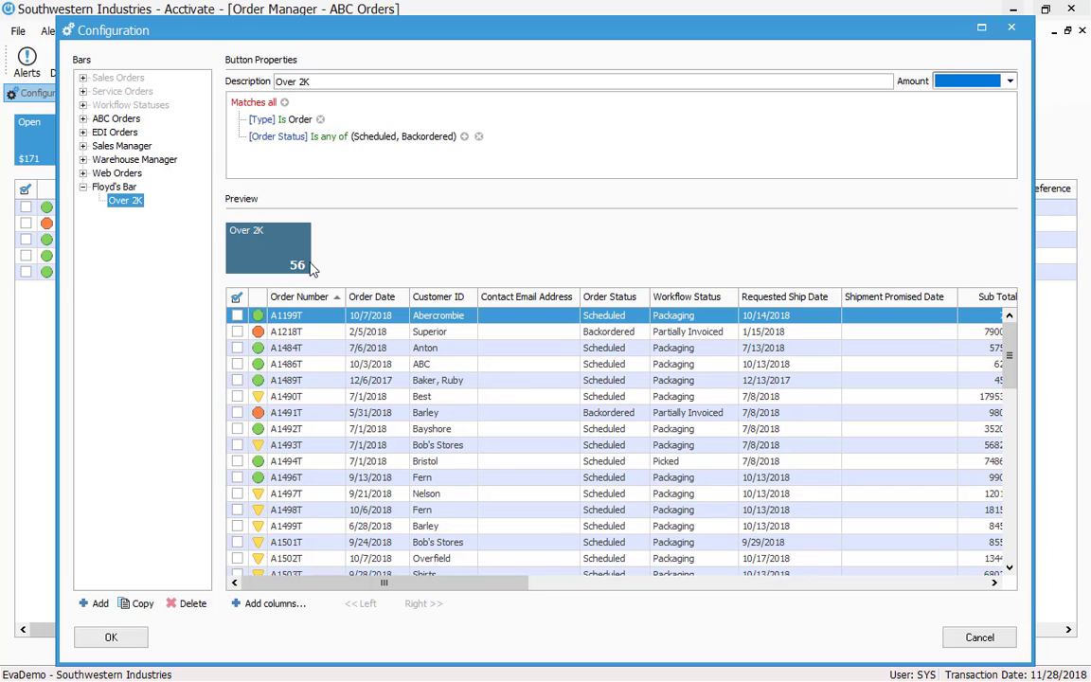
left_click(1010, 81)
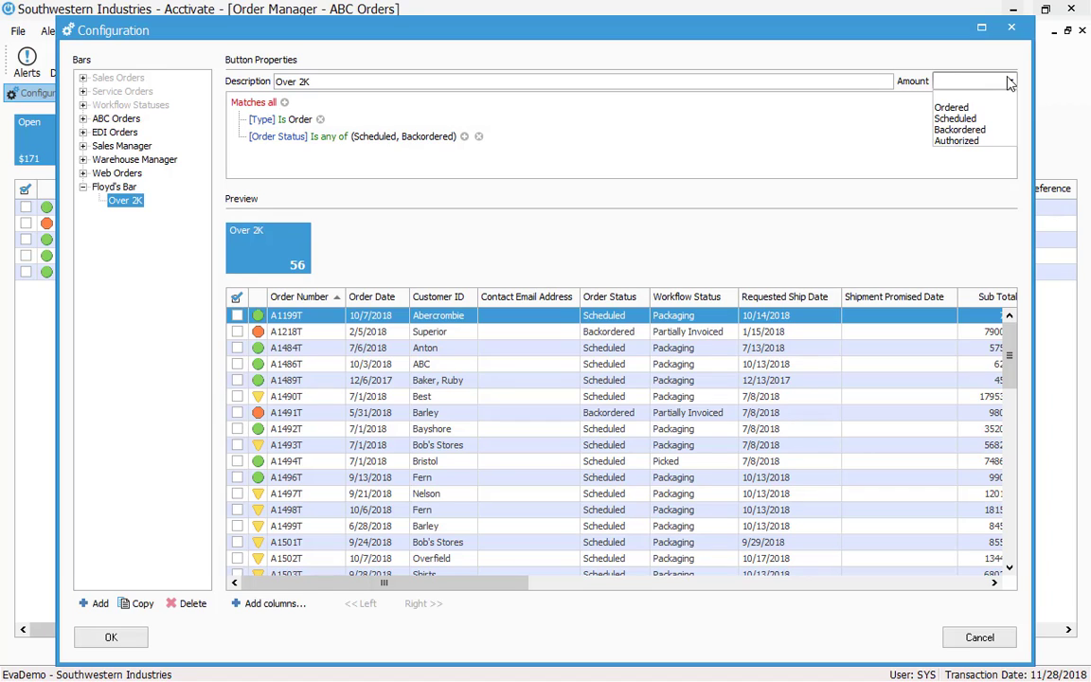
left_click(951, 107)
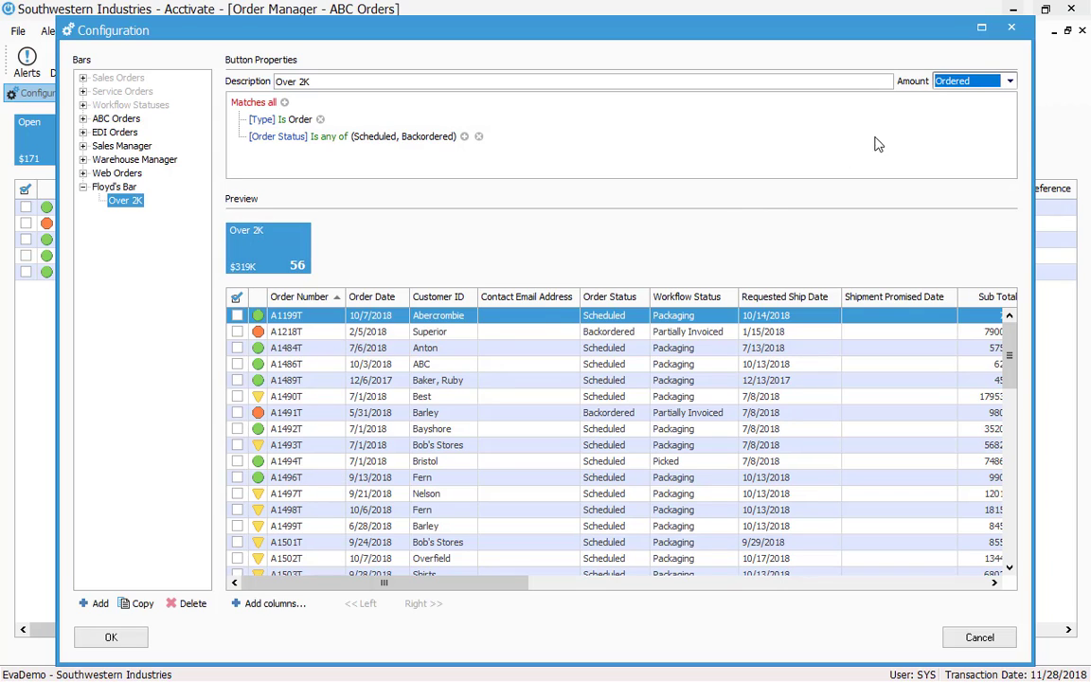
Preview the Over 2K button with the Scheduled, Backordered and Authorized amounts, and return it to Ordered
left_click(1003, 83)
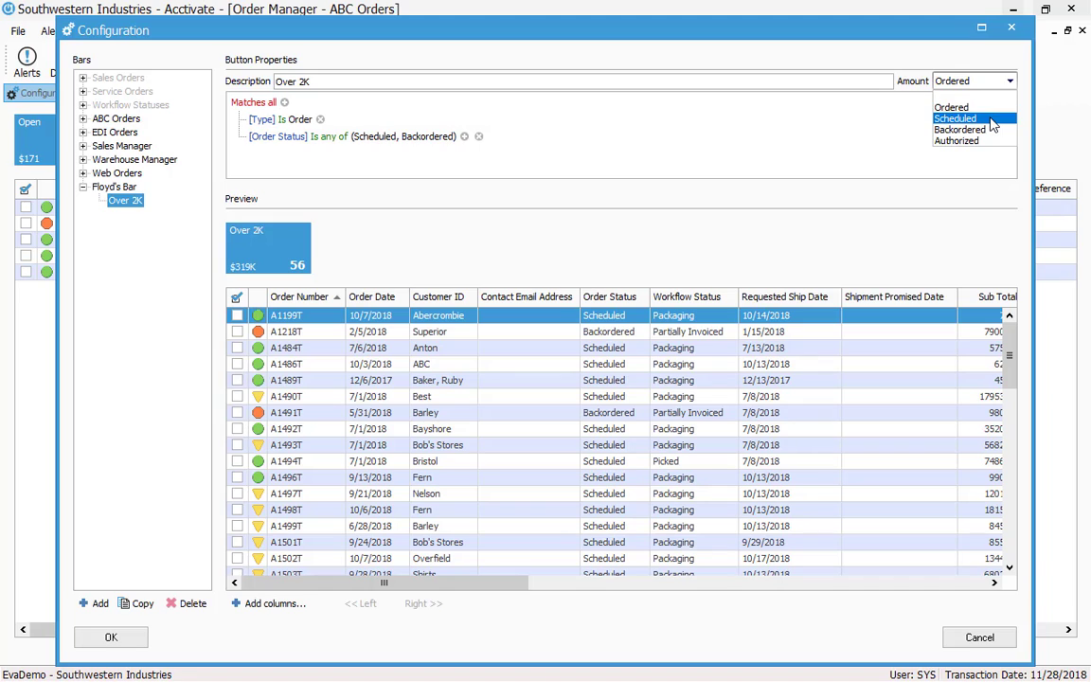
left_click(992, 120)
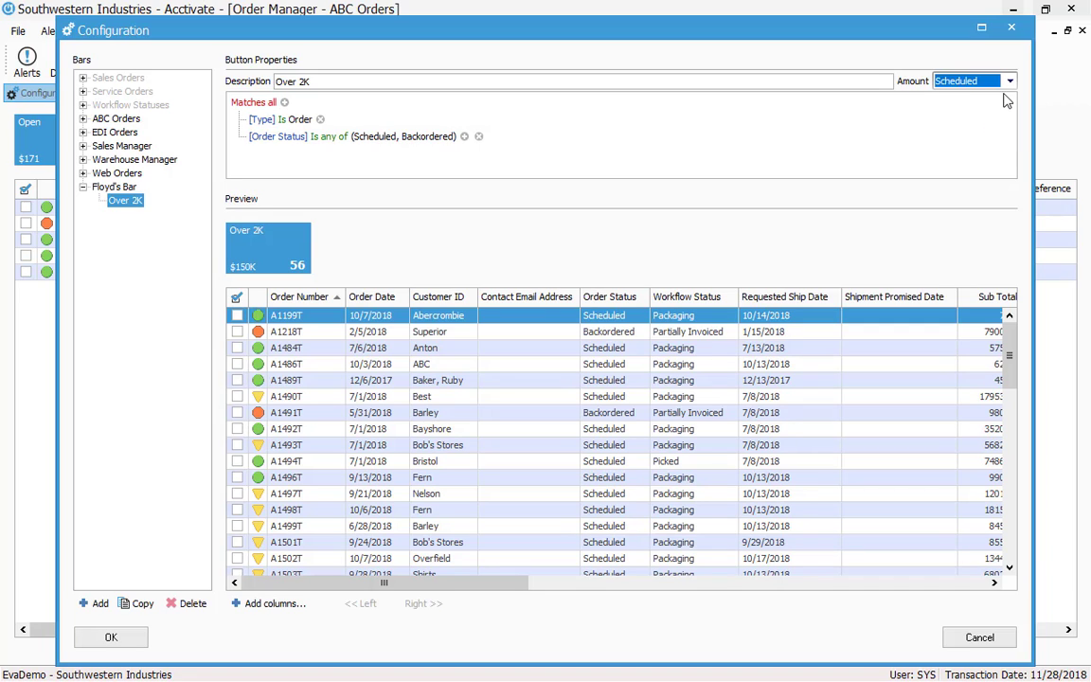
left_click(999, 81)
left_click(984, 131)
left_click(1005, 86)
left_click(976, 144)
left_click(1009, 82)
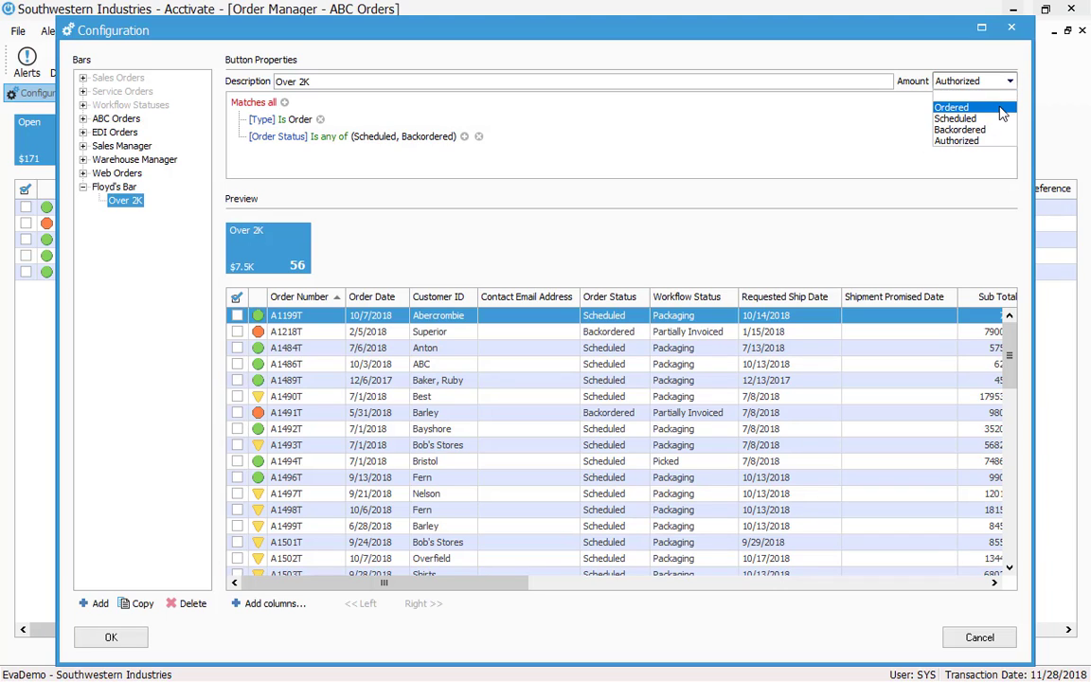
left_click(1001, 109)
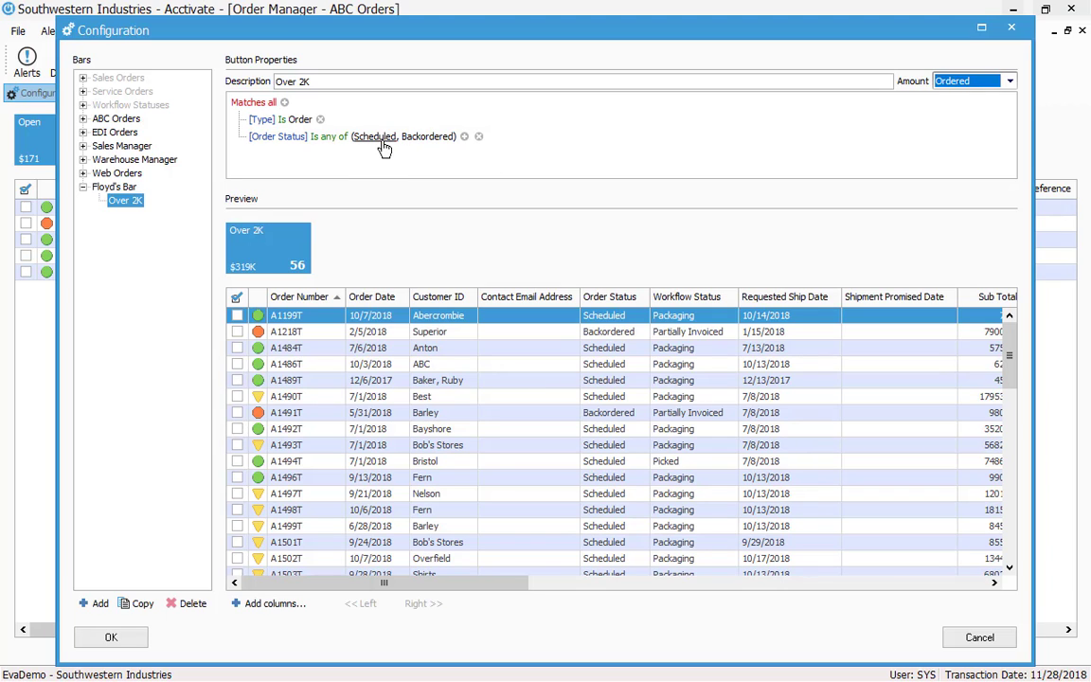
left_click(295, 120)
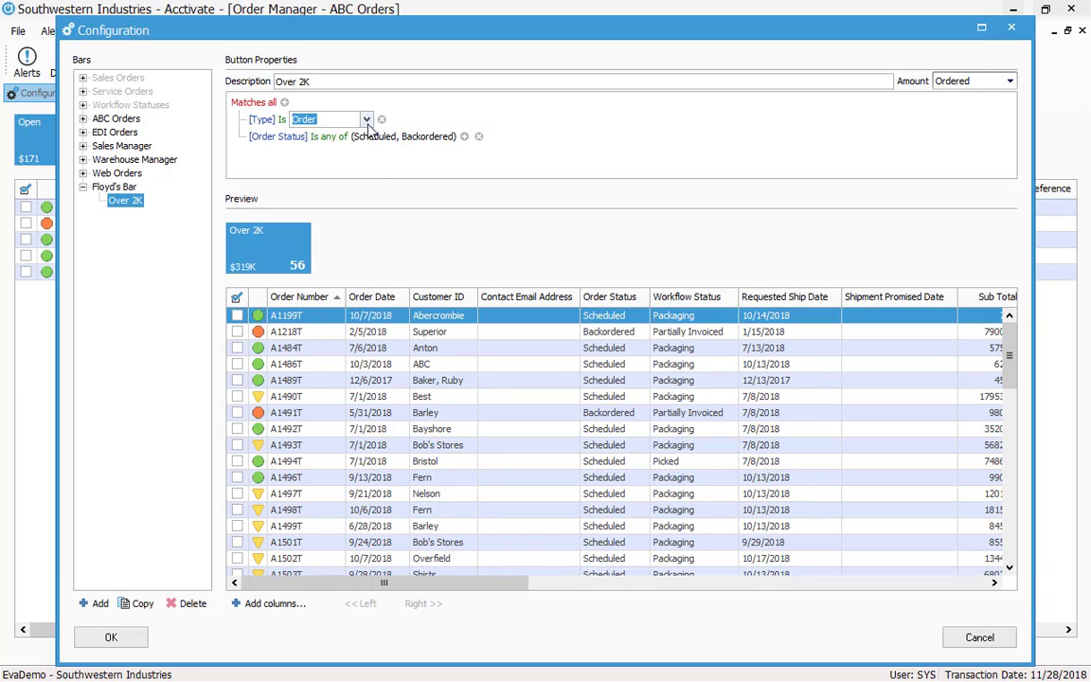
left_click(367, 120)
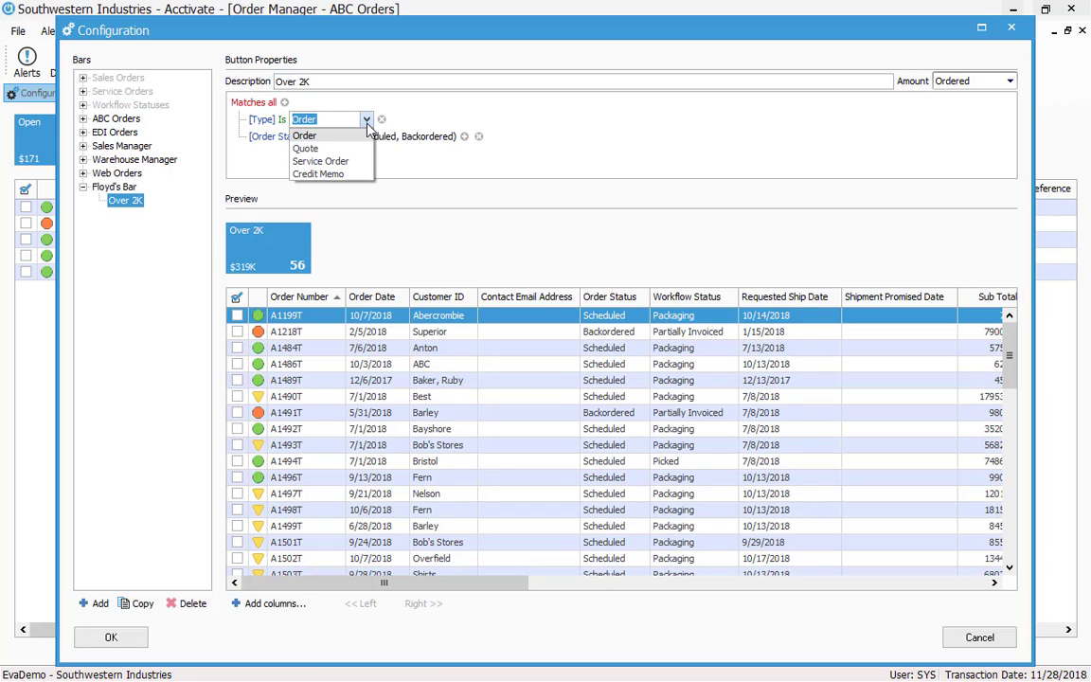
left_click(367, 125)
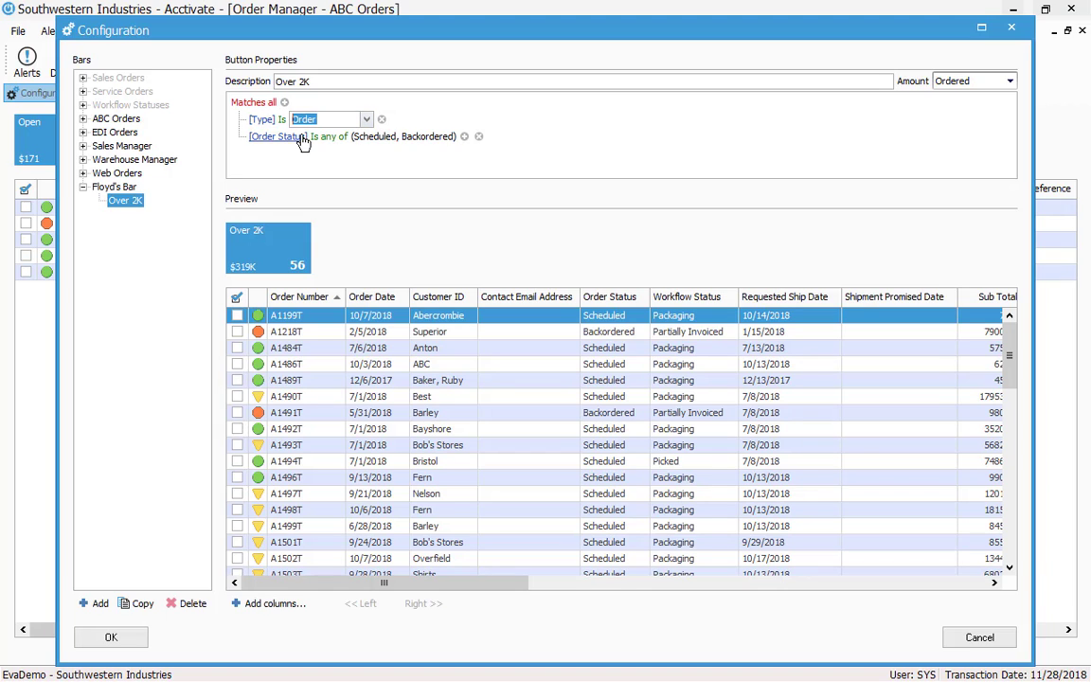
left_click(462, 165)
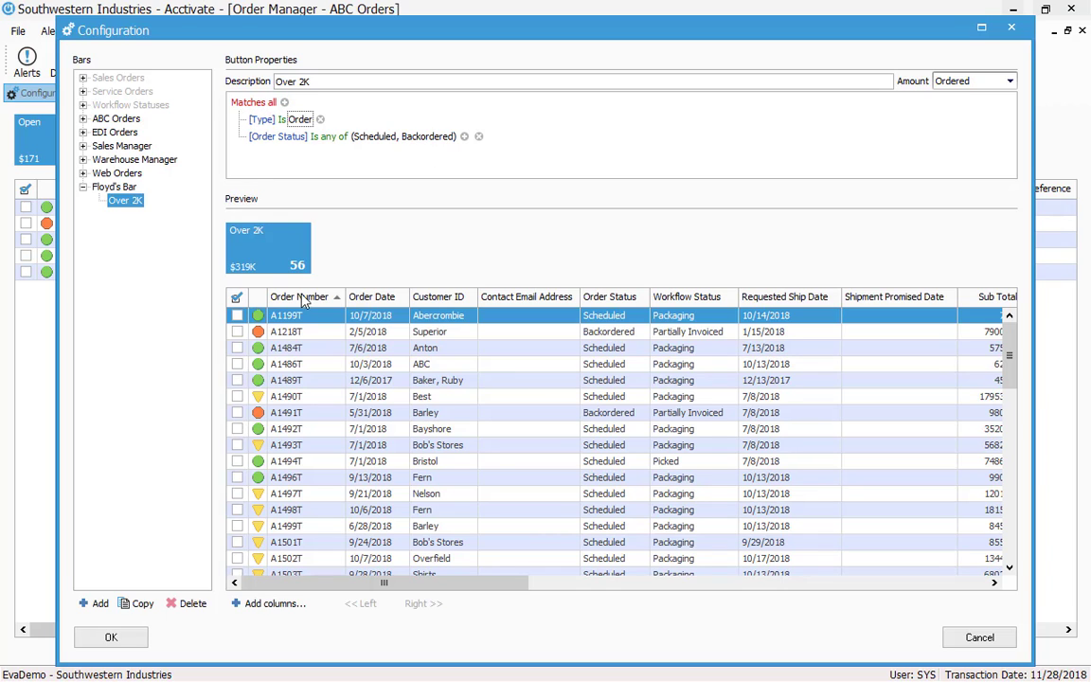
Add a condition to the Over 2K button requiring Salesperson Name to be the salesperson the bar is named after
left_click(285, 102)
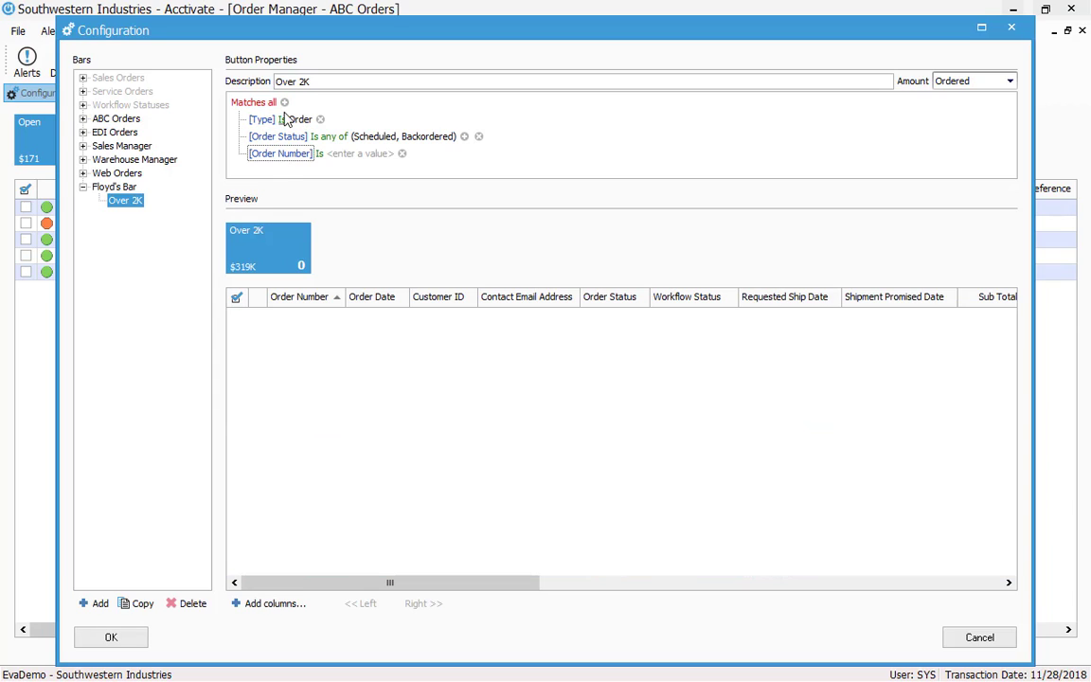
left_click(276, 161)
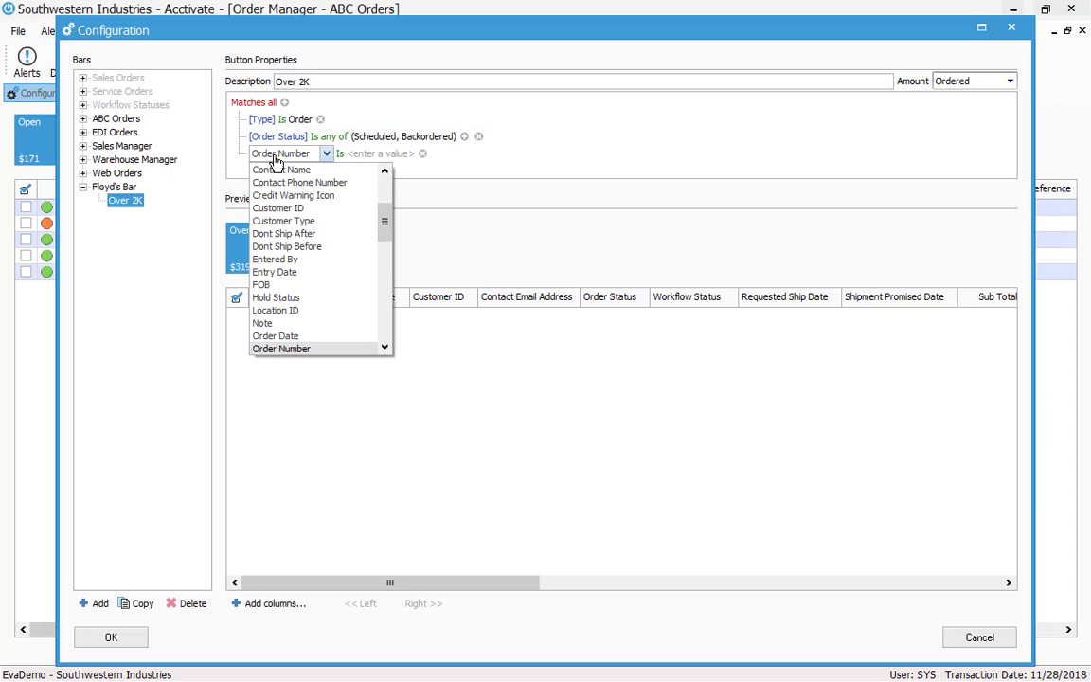
scroll(313, 256, "down", 6)
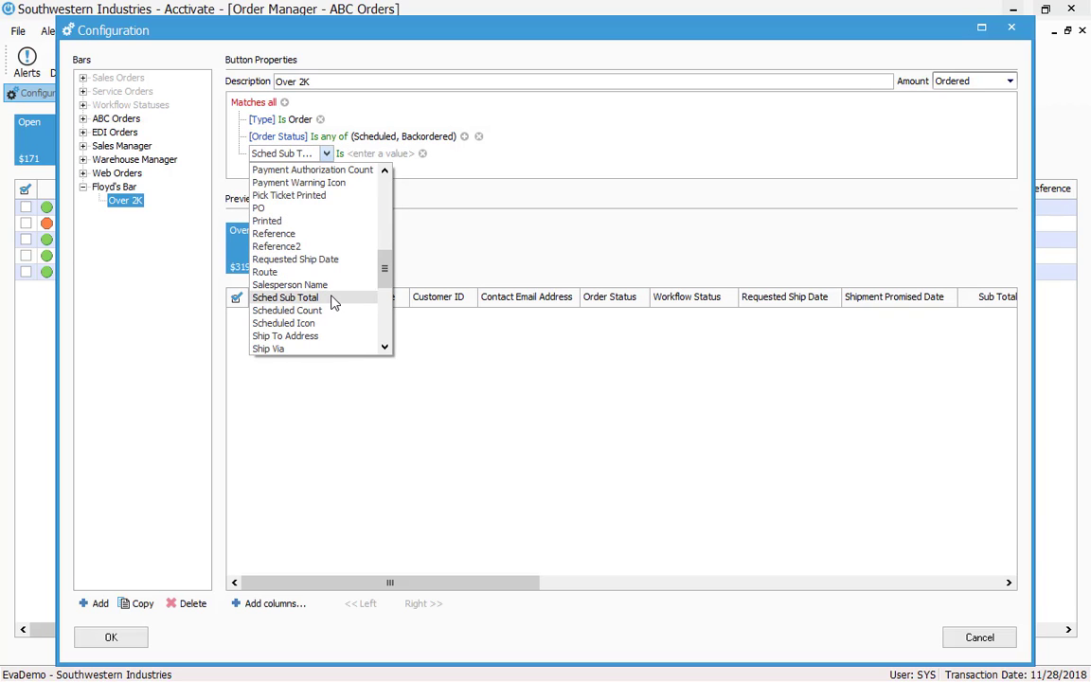
left_click(290, 285)
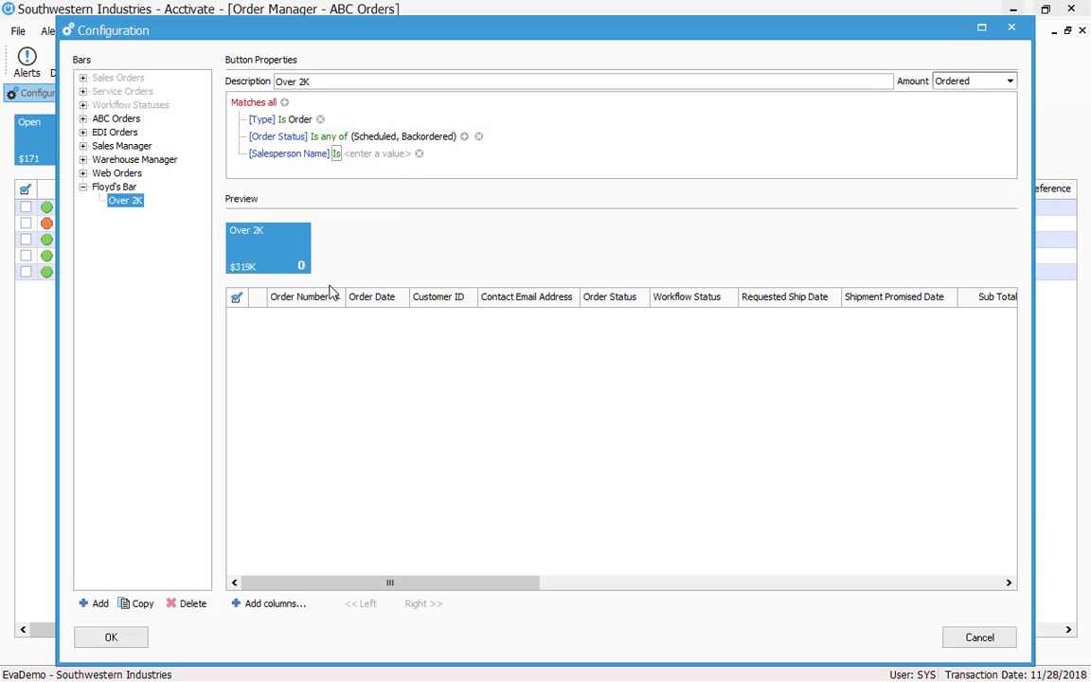
left_click(360, 161)
left_click(420, 158)
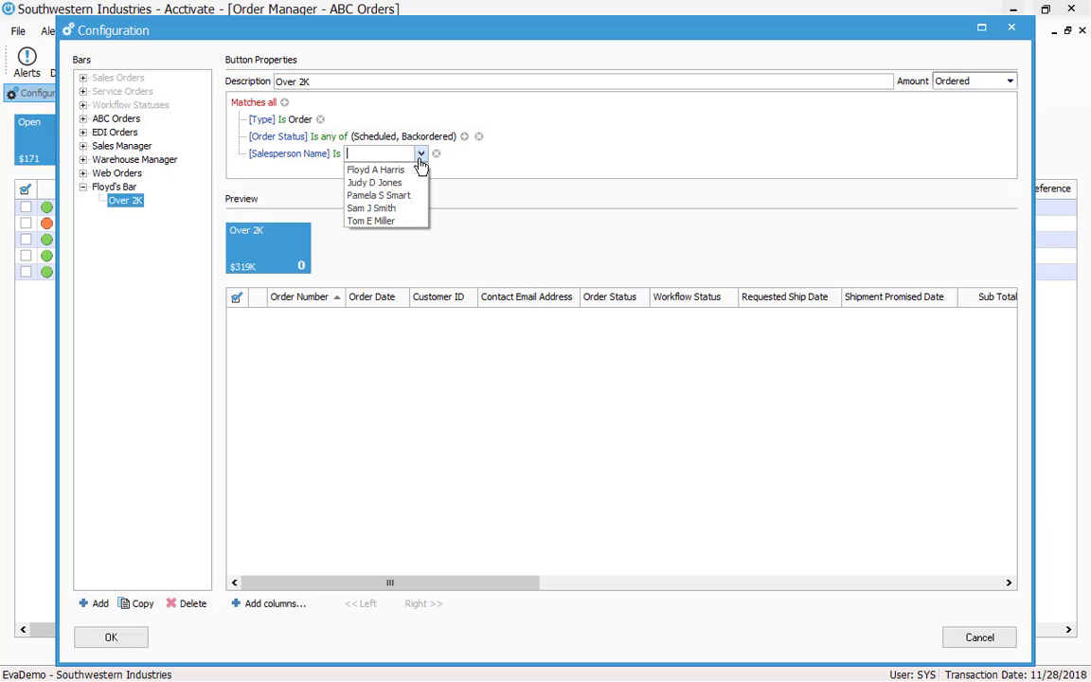
left_click(417, 170)
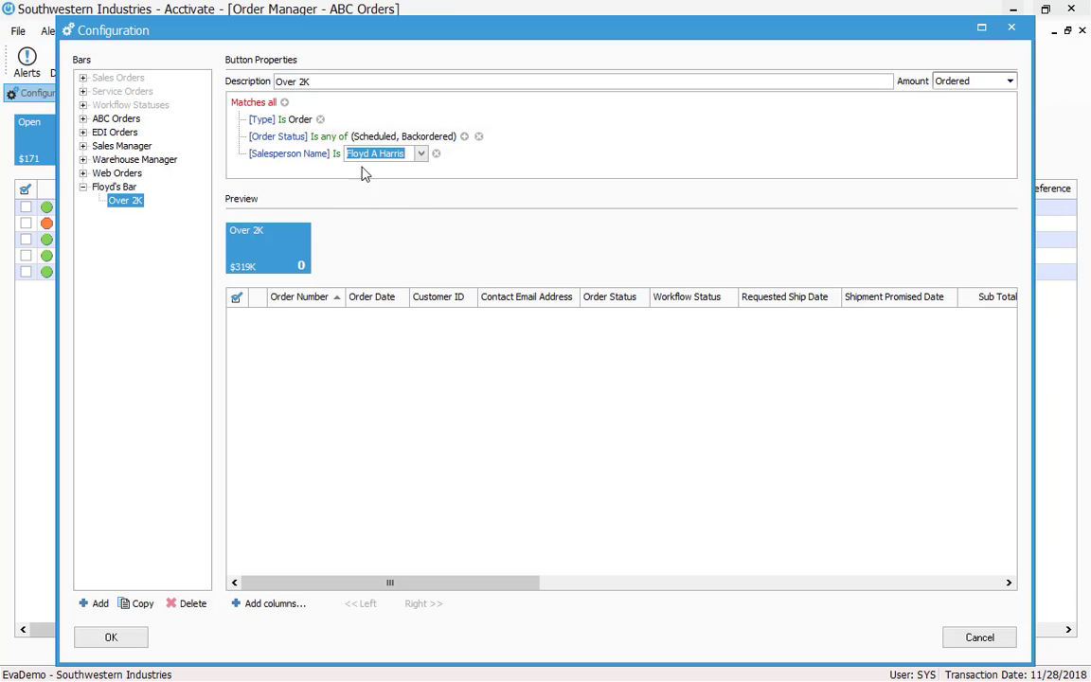
left_click(338, 157)
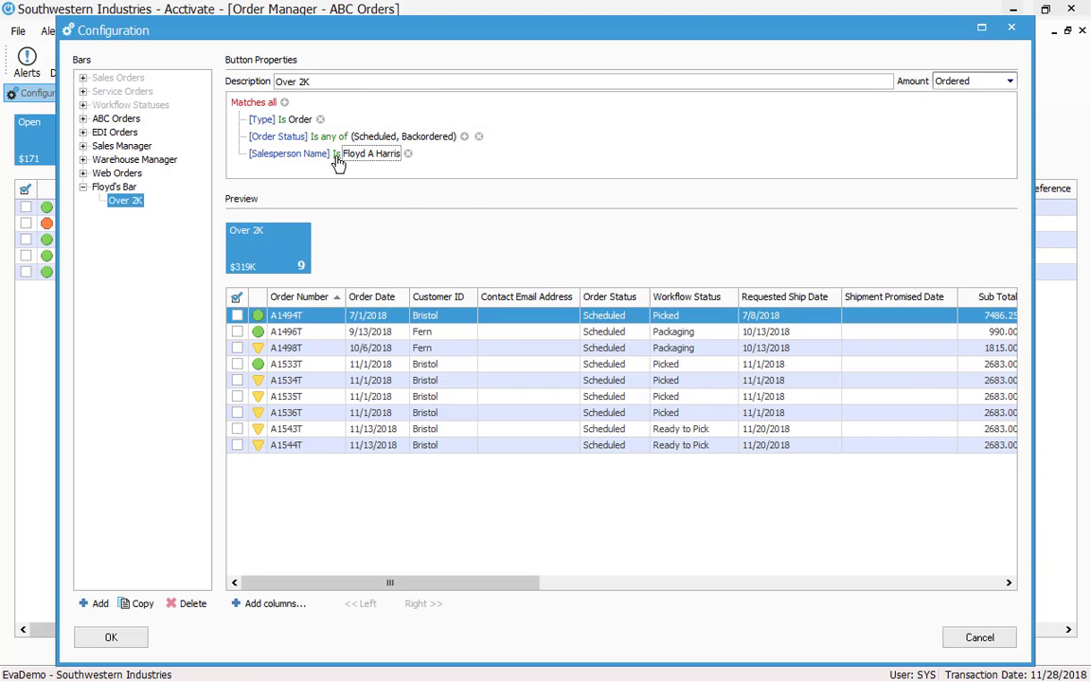
Try the Is any of operator with an extra value on the Over 2K button's Salesperson Name condition, and restore Is
left_click(338, 157)
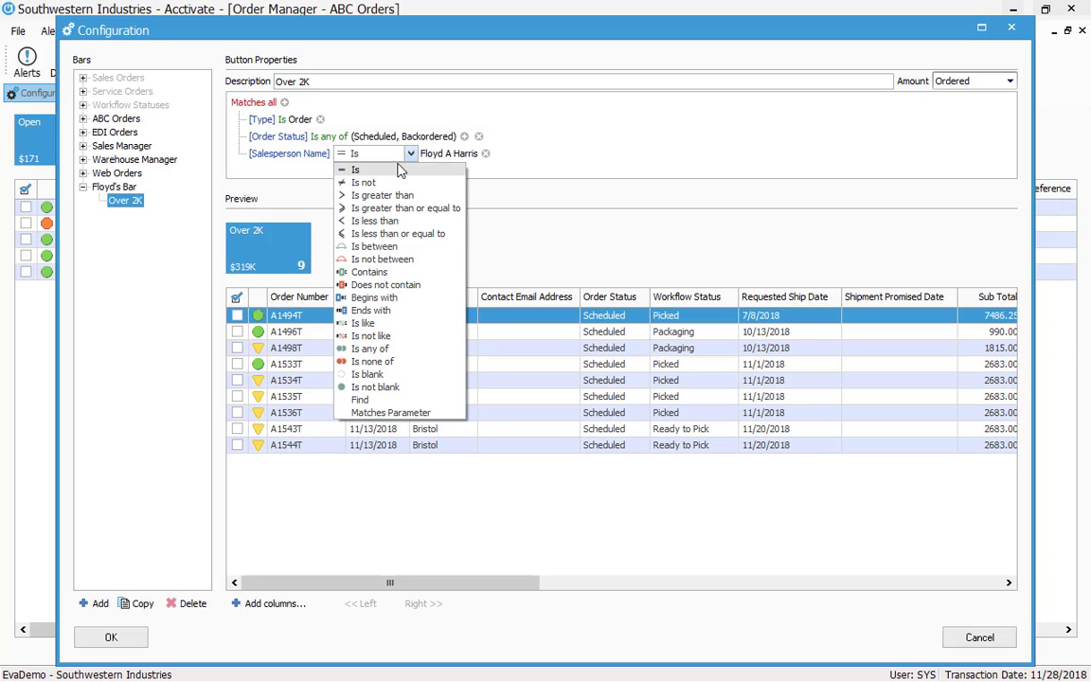
left_click(369, 348)
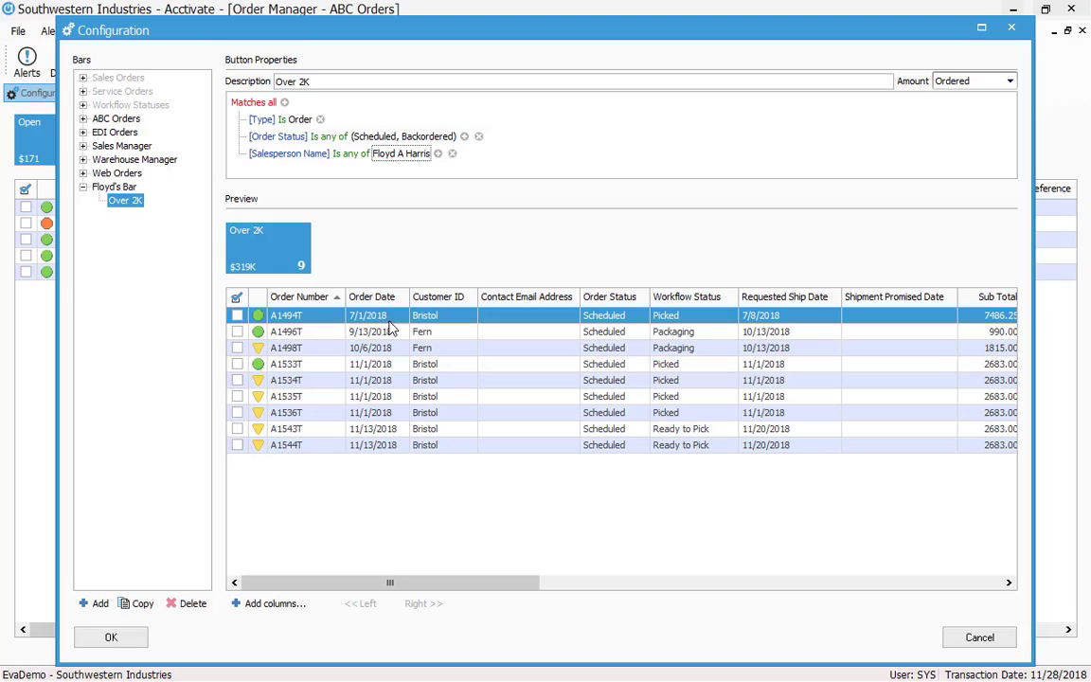
left_click(438, 156)
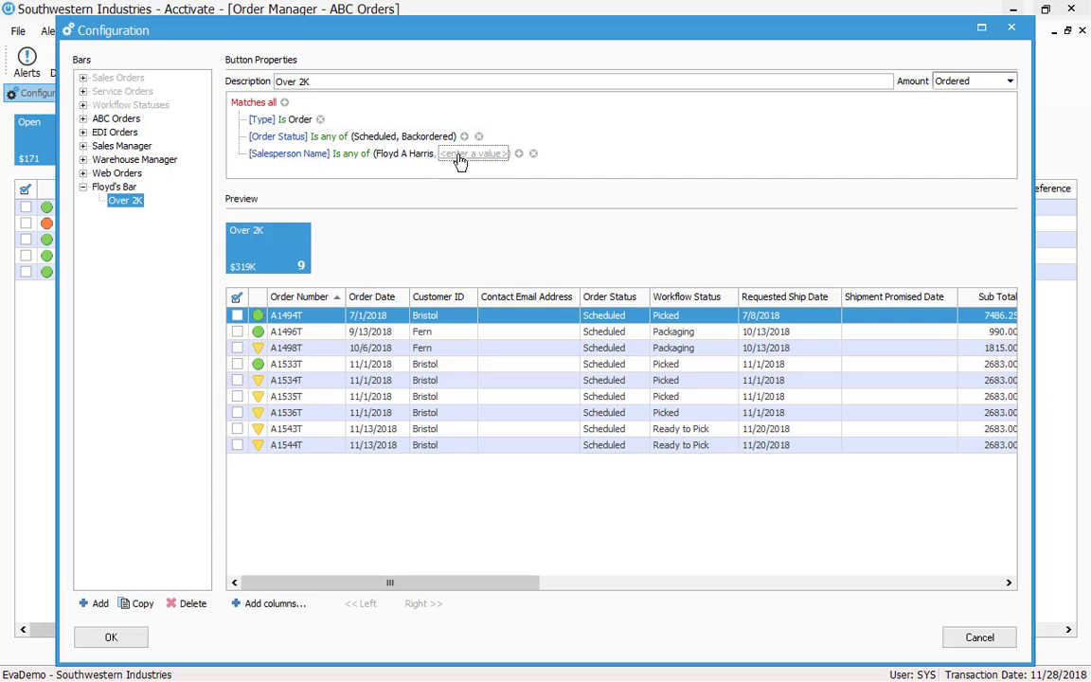
left_click(502, 154)
left_click(516, 154)
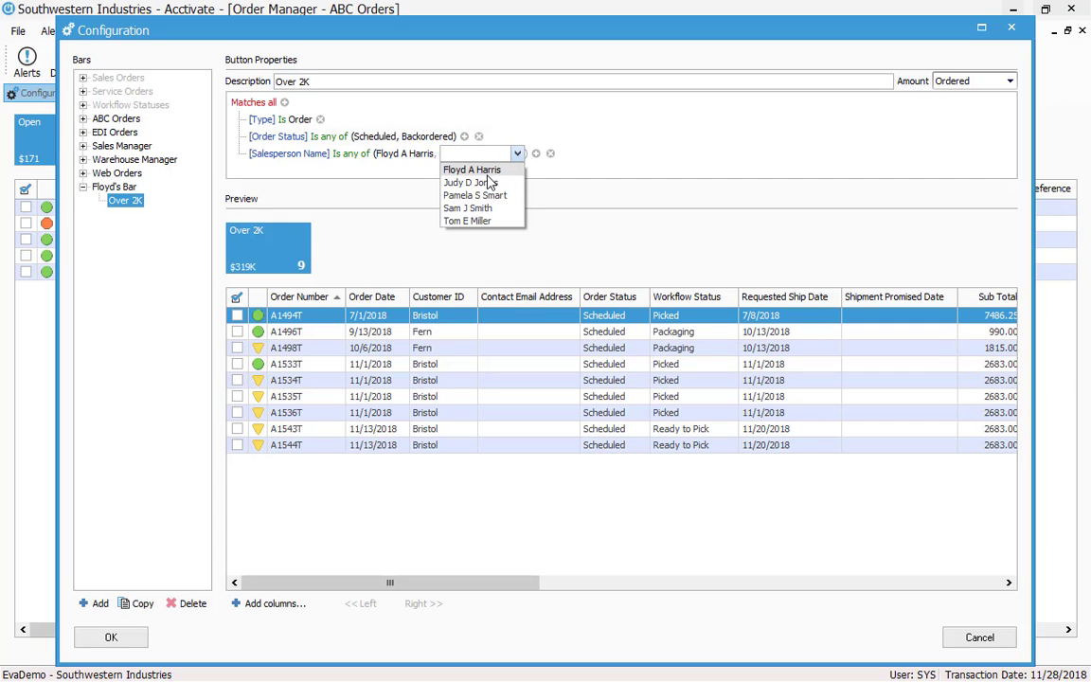
left_click(423, 155)
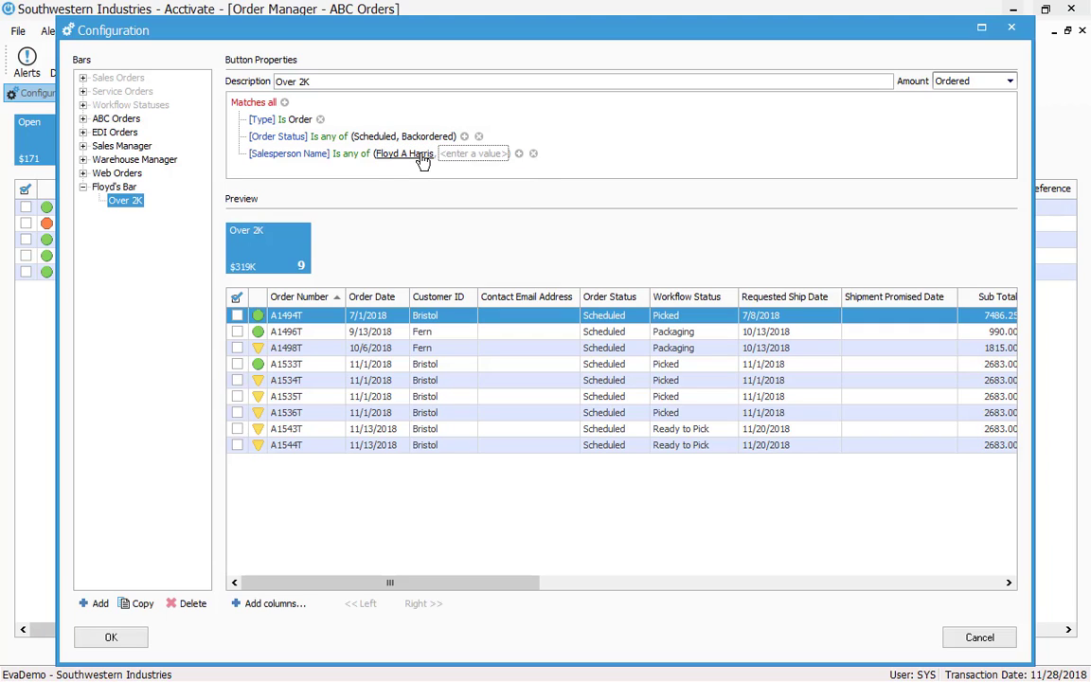
key("Delete")
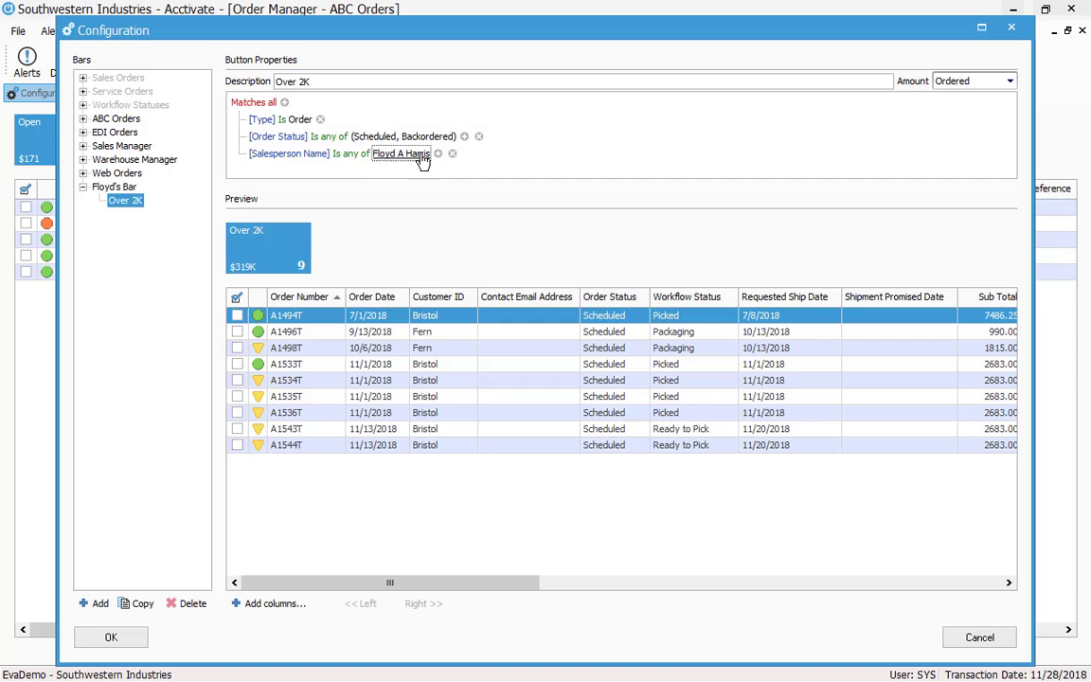
left_click(343, 154)
left_click(352, 170)
Add a condition to the Over 2K button requiring Sub Total to be greater than or equal to 2000
left_click(285, 103)
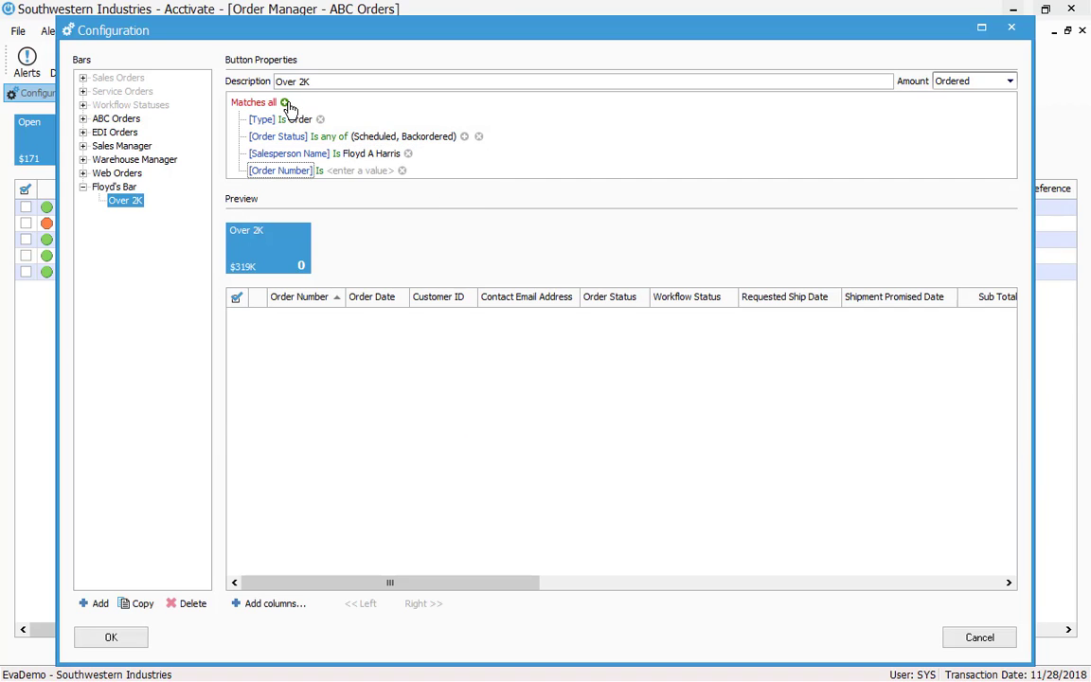
left_click(297, 175)
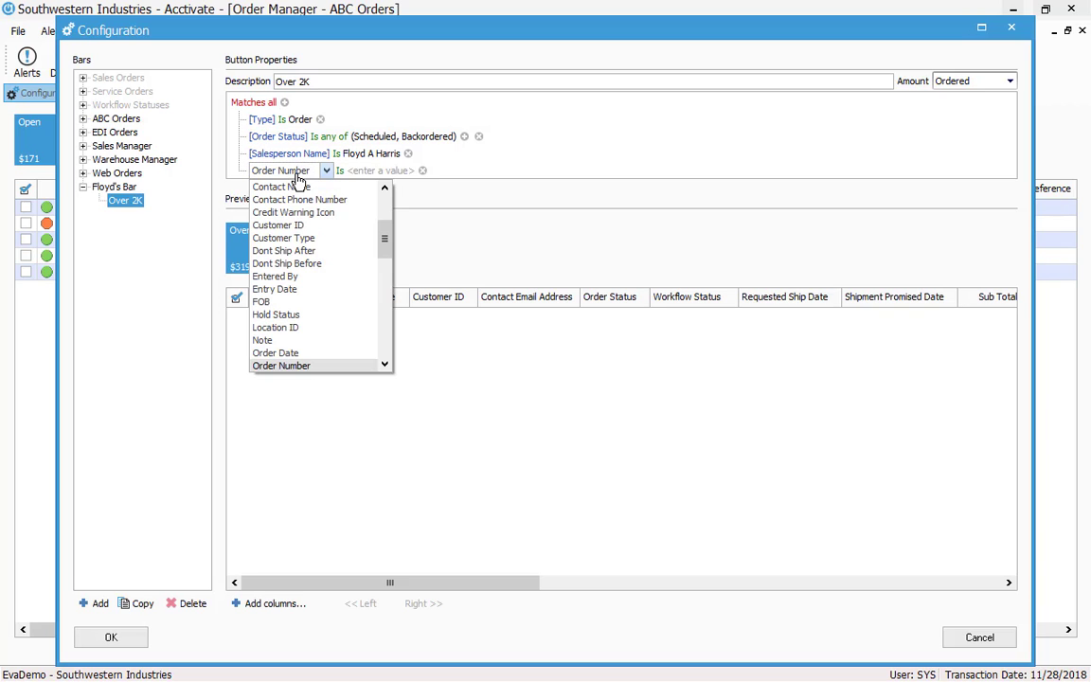
scroll(299, 284, "down", 6)
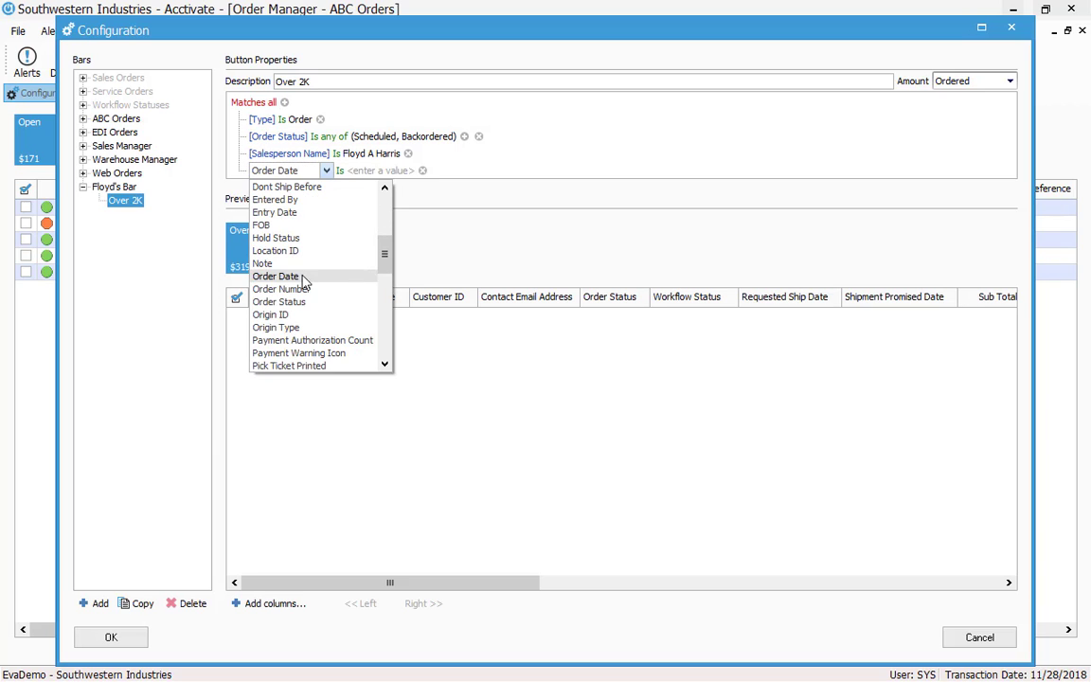
scroll(294, 348, "down", 2)
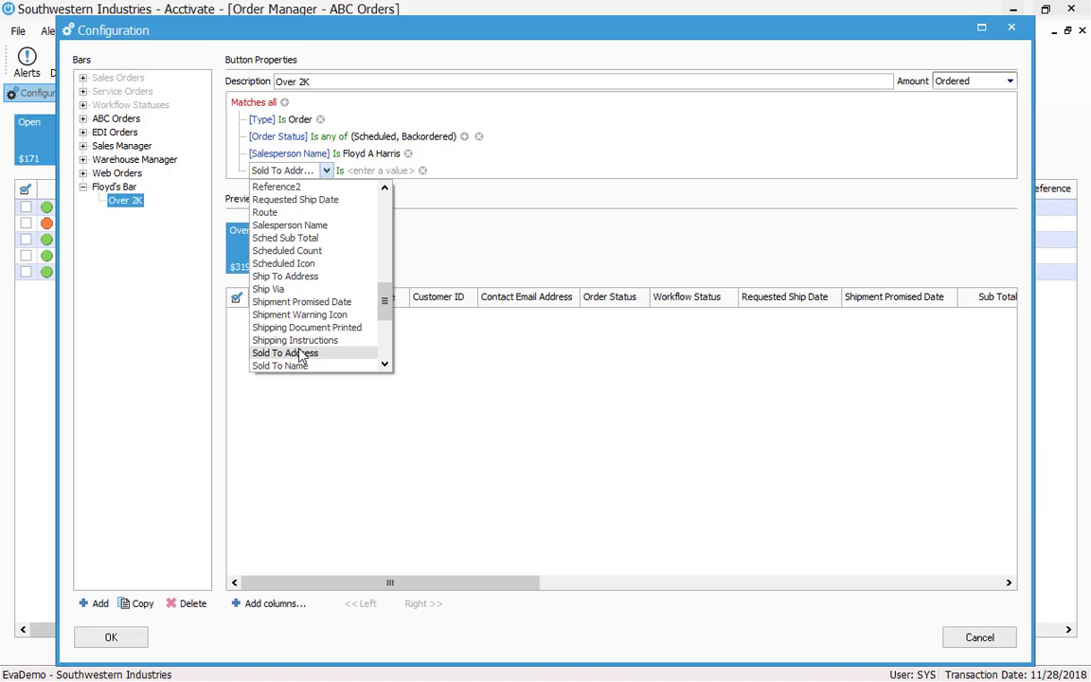
scroll(301, 354, "down", 1)
scroll(304, 351, "down", 2)
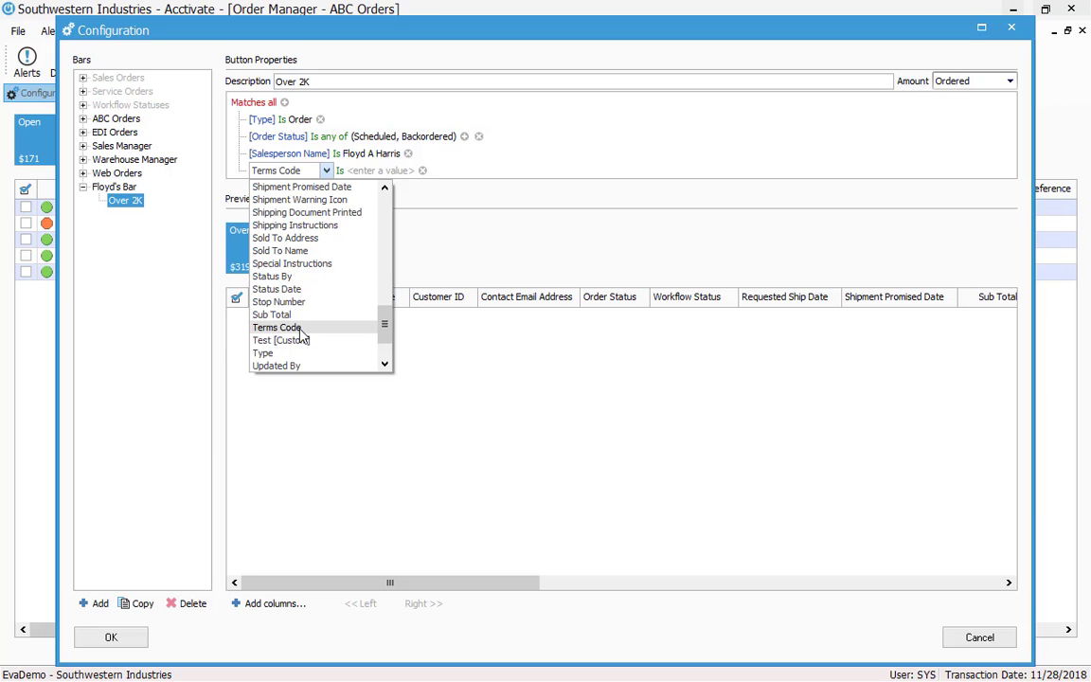
left_click(301, 315)
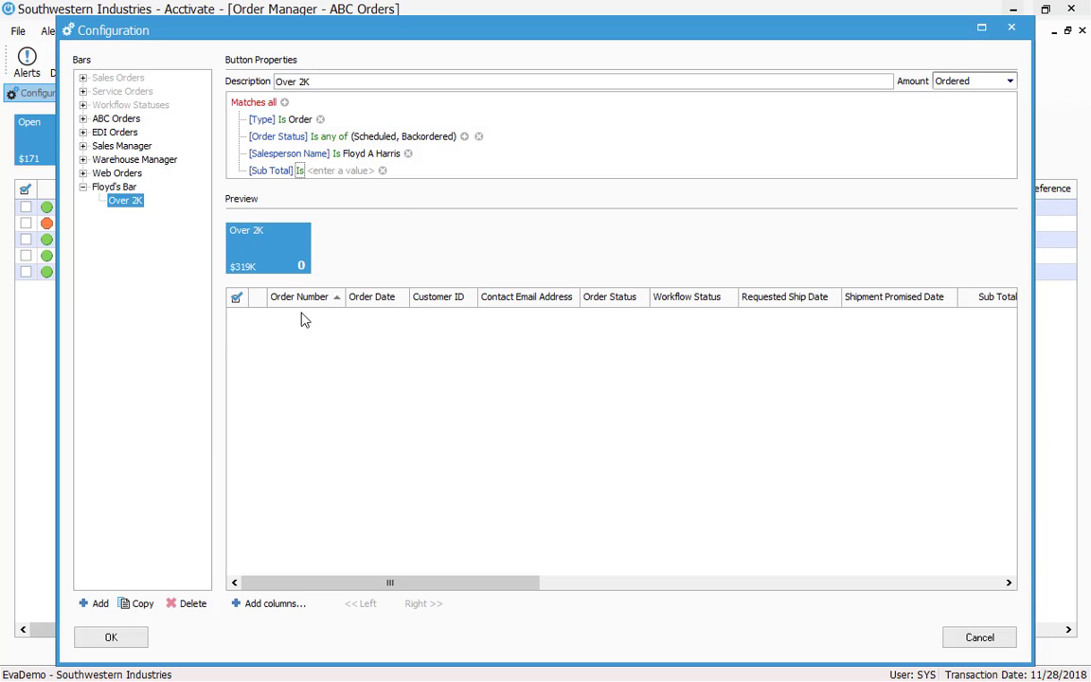
left_click(301, 172)
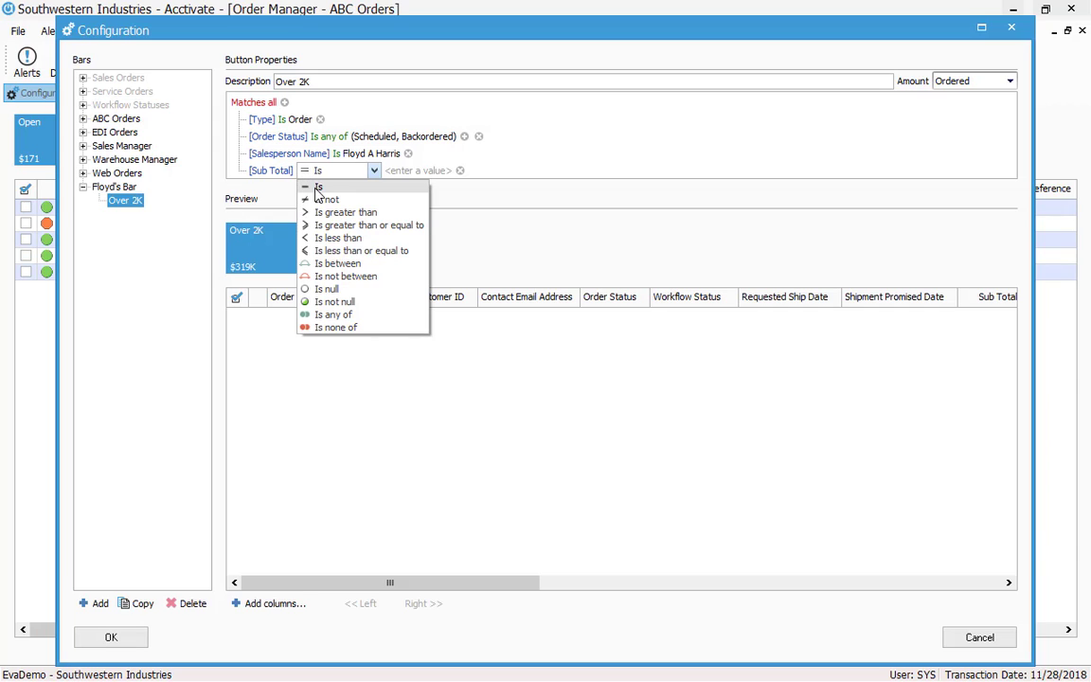
left_click(372, 226)
left_click(417, 174)
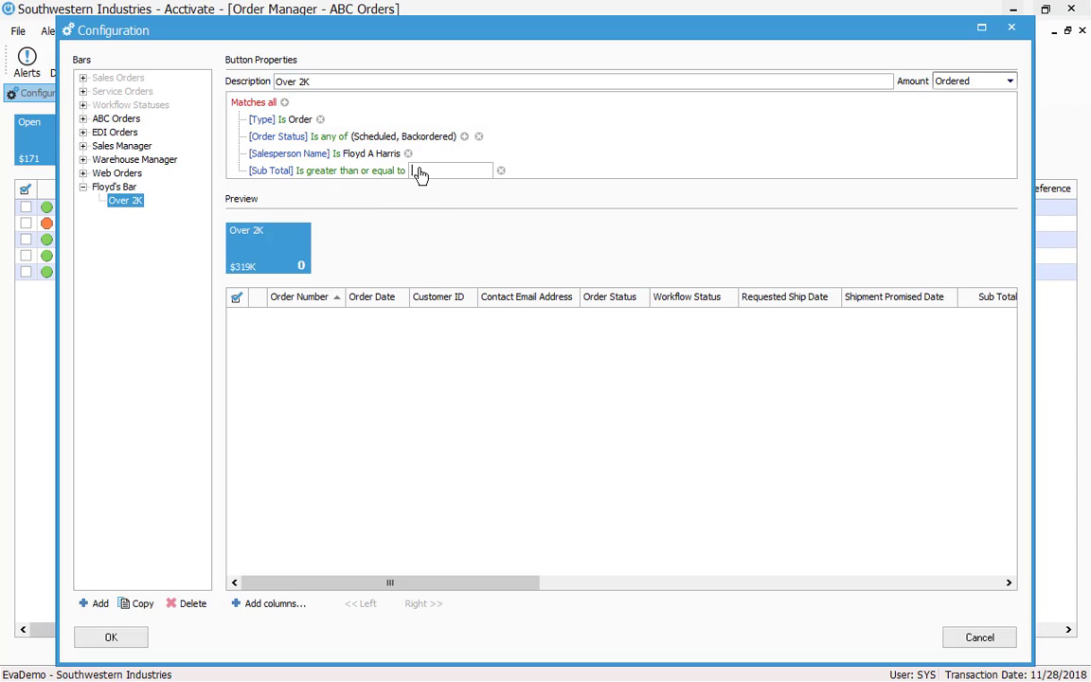
type("000")
left_click(532, 171)
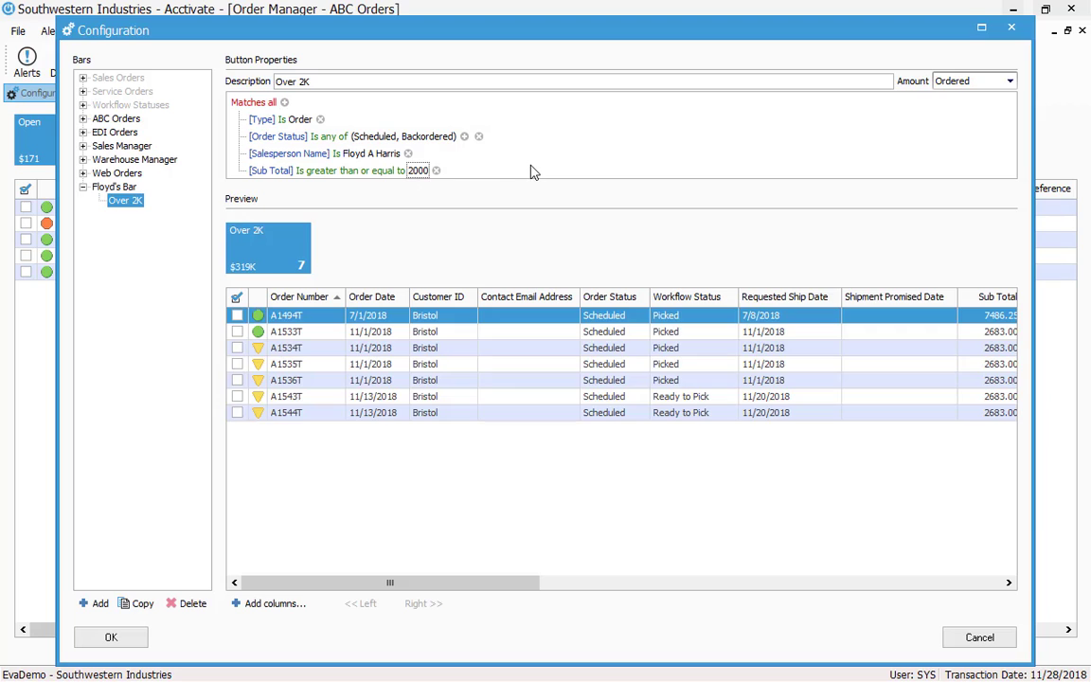
Try the Is between operator on the Sub Total condition, and return it to Is greater than or equal to
left_click(361, 168)
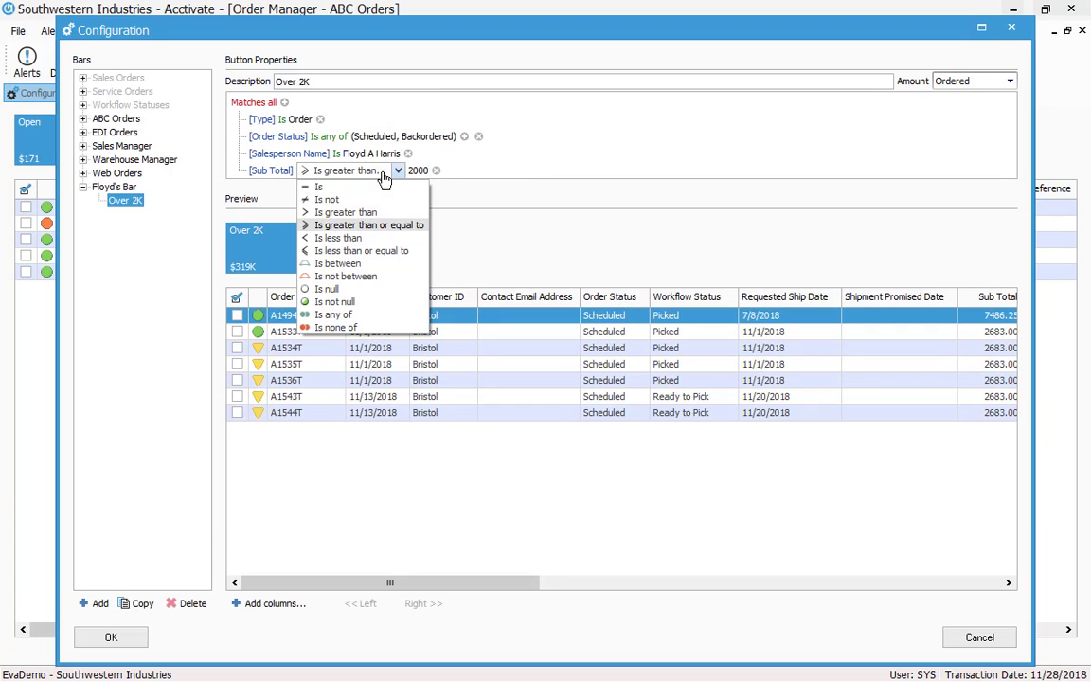
left_click(383, 270)
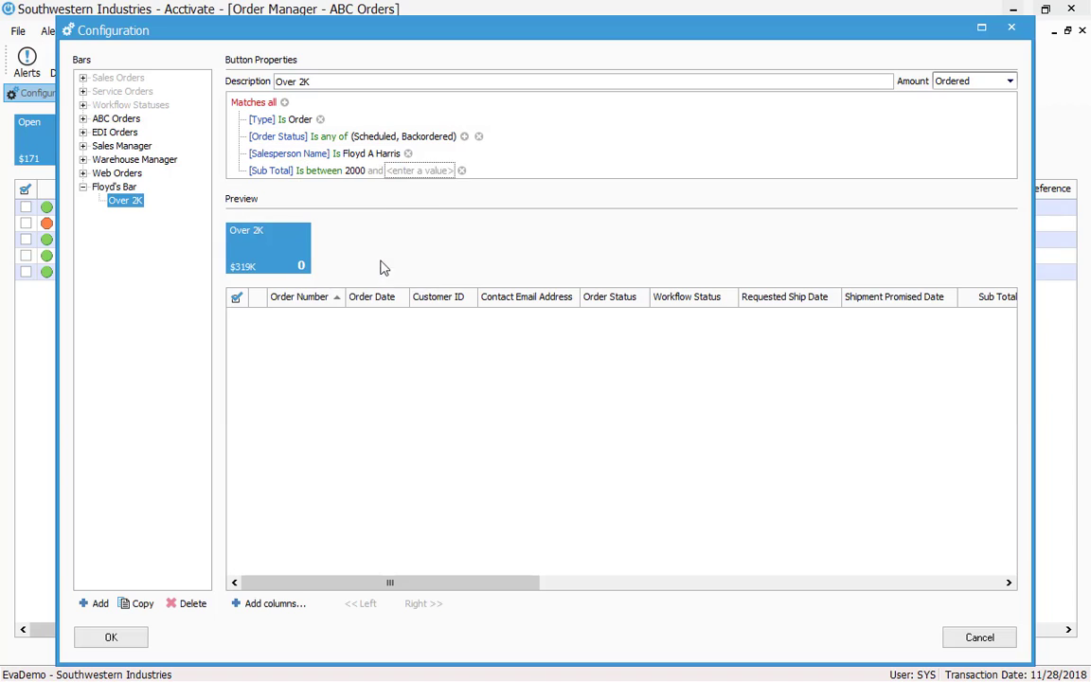
left_click(301, 170)
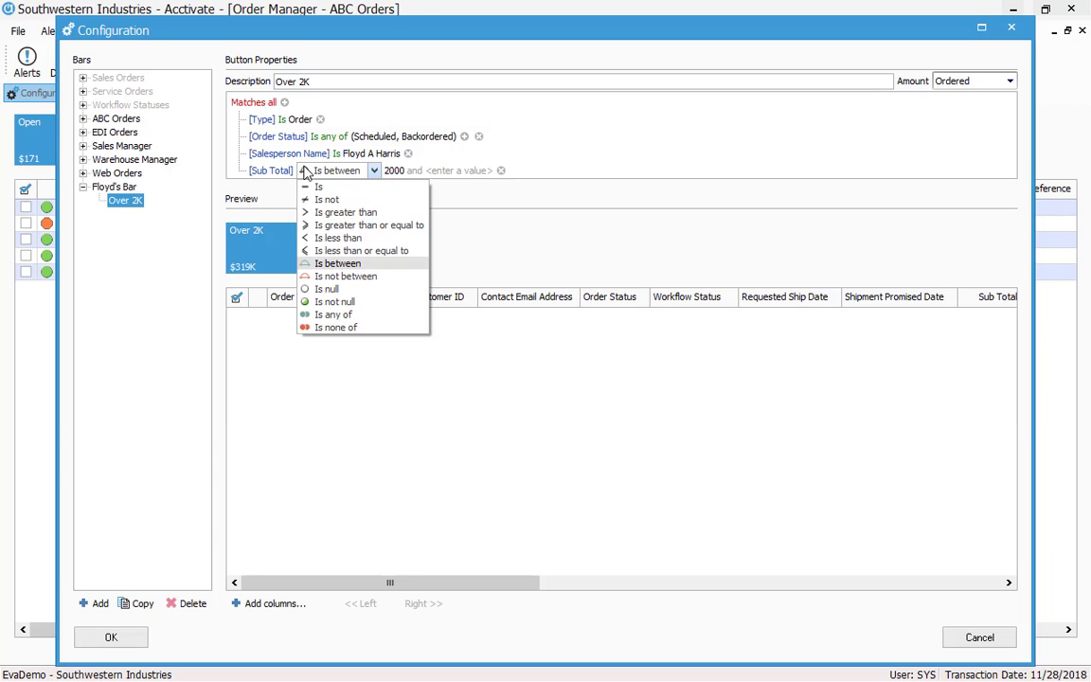
left_click(352, 226)
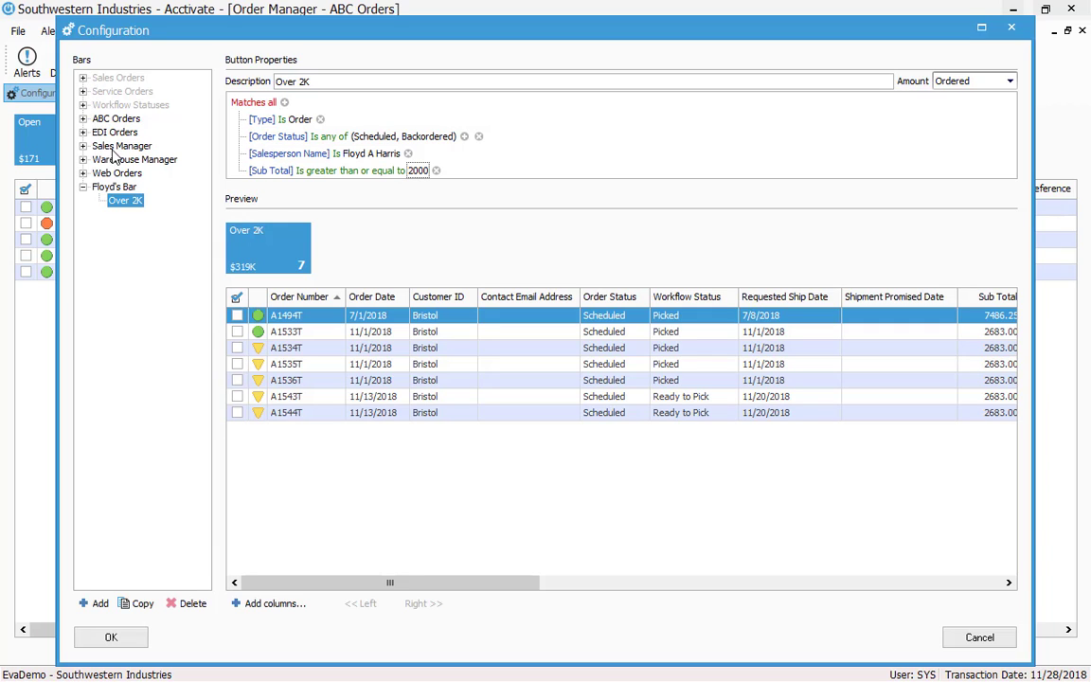
Copy the Open button from Sales Orders to the salesperson's custom bar, describing it with the salesperson's possessive first name plus "Open"
left_click(83, 78)
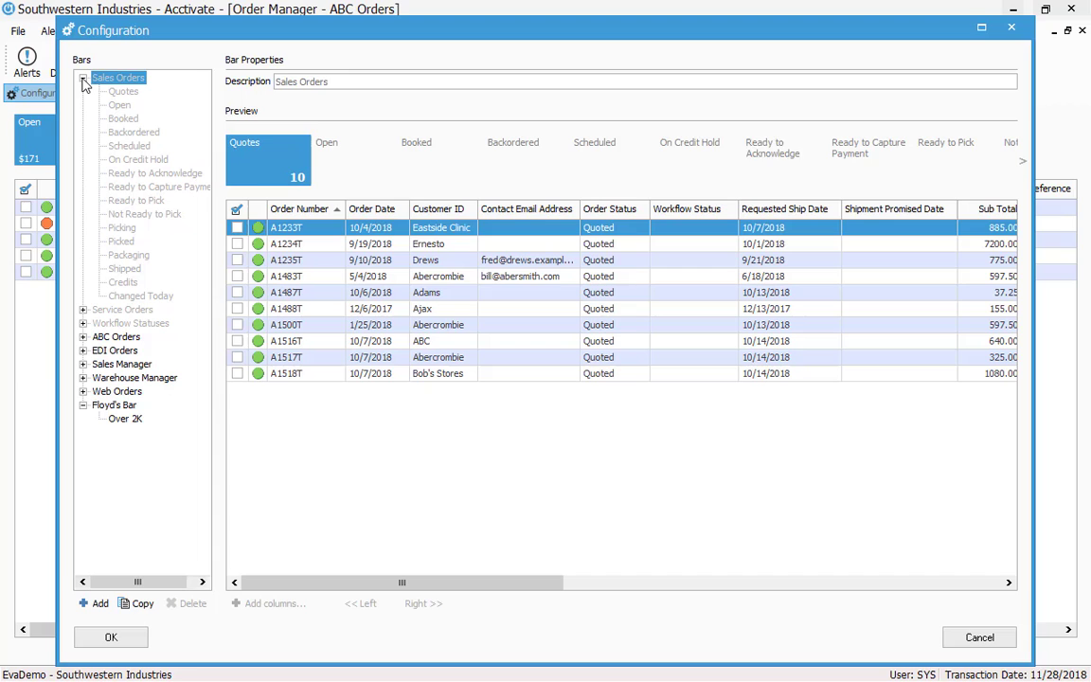
left_click(118, 108)
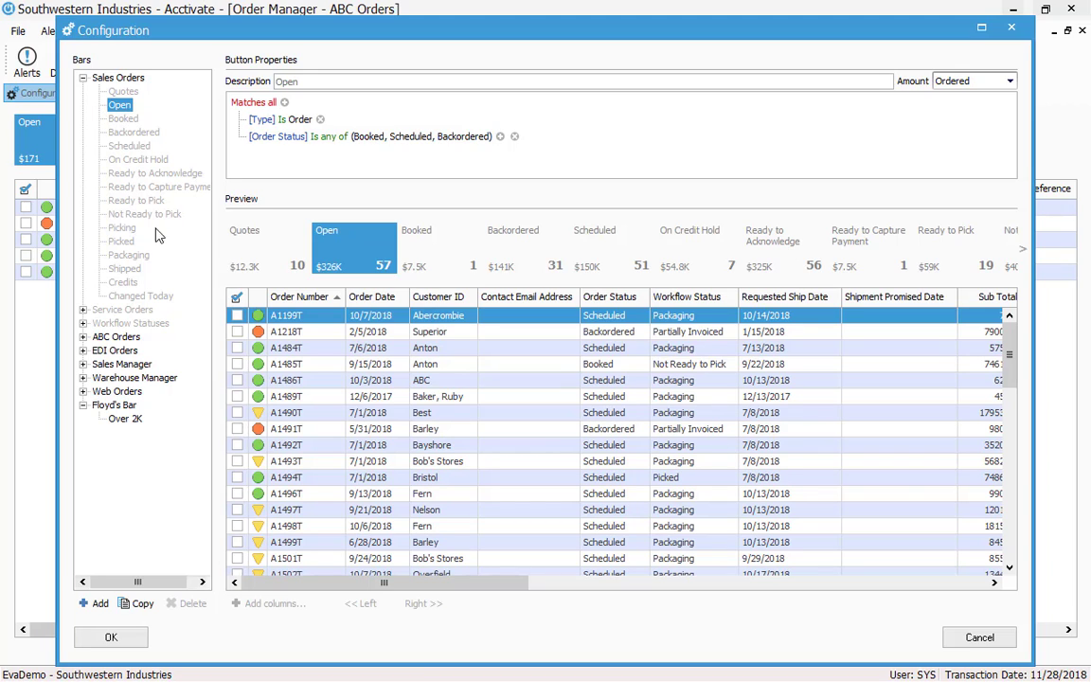
left_click(149, 607)
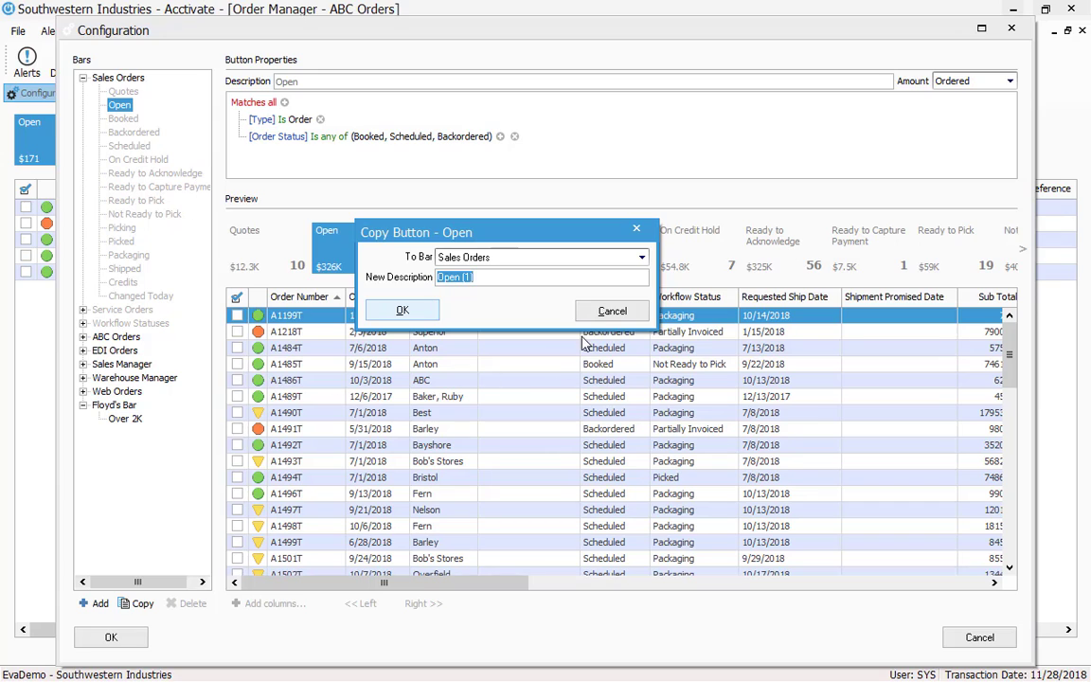
left_click(641, 258)
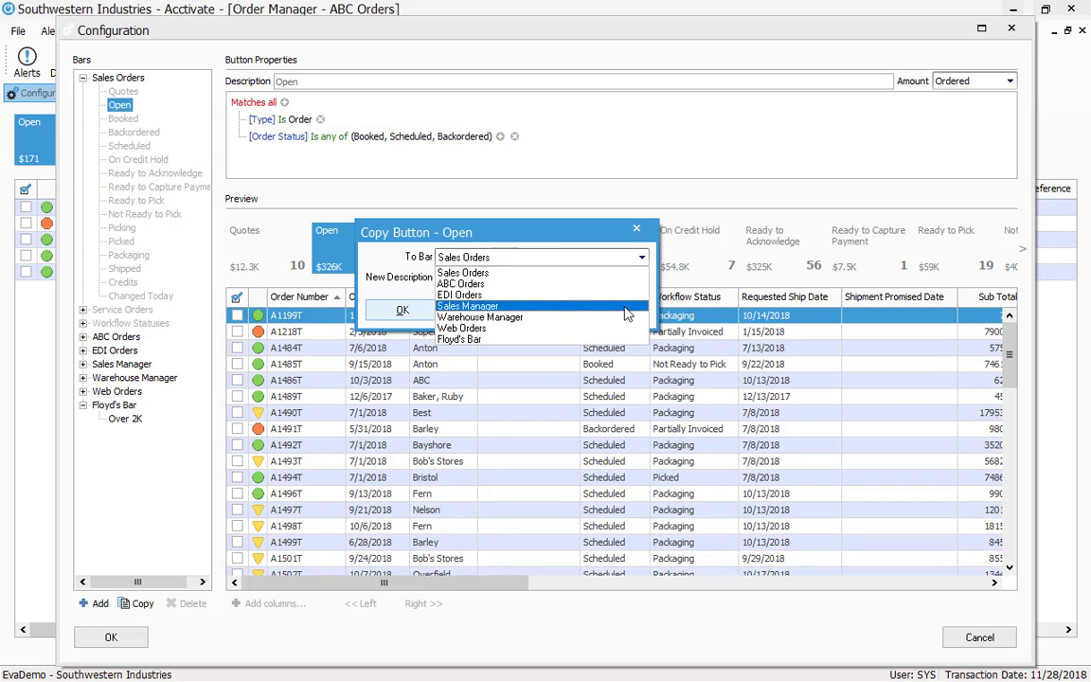
left_click(613, 339)
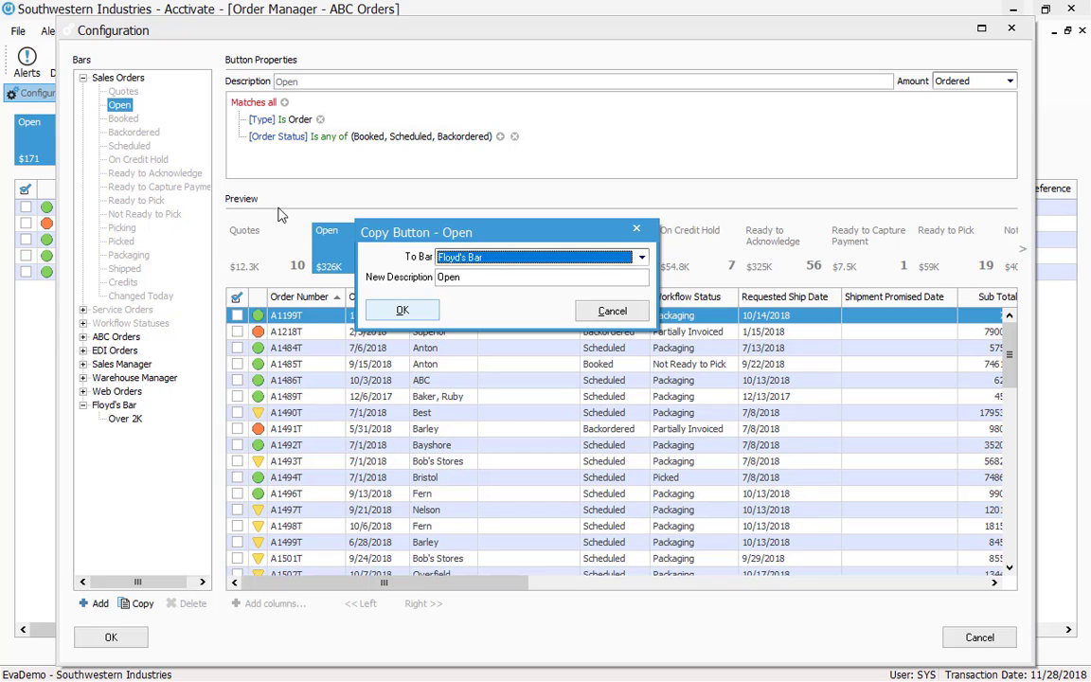
left_click(478, 278)
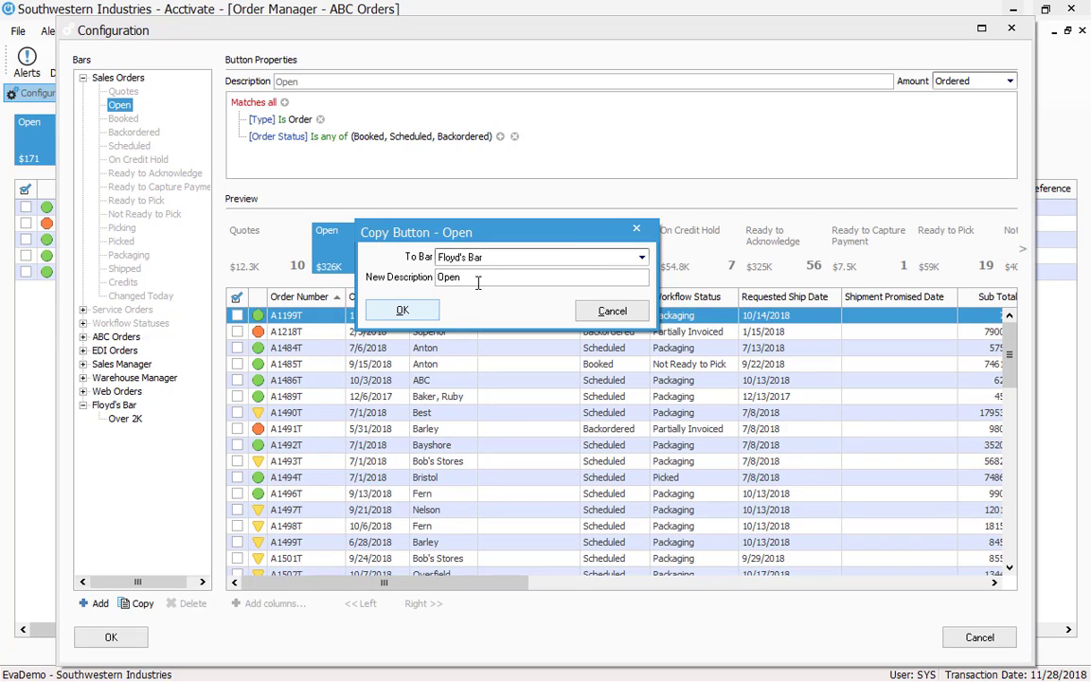
key("Home")
type("Floyd's")
left_click(400, 311)
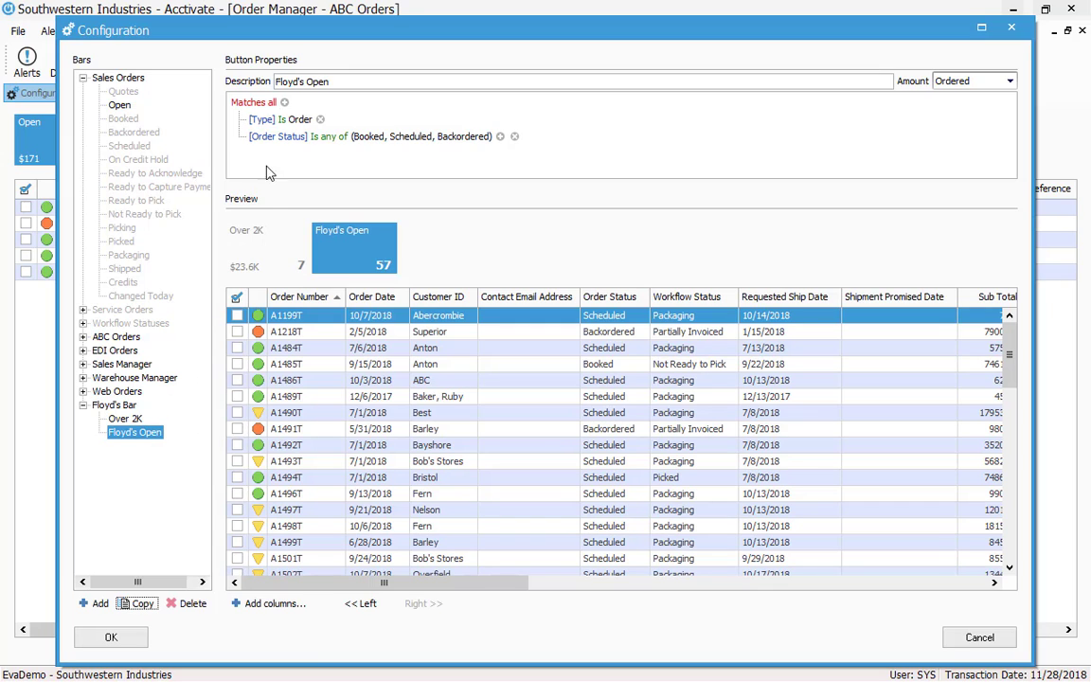
Add a condition to the copied Open button requiring Salesperson Name to be the salesperson the bar is named after
left_click(284, 102)
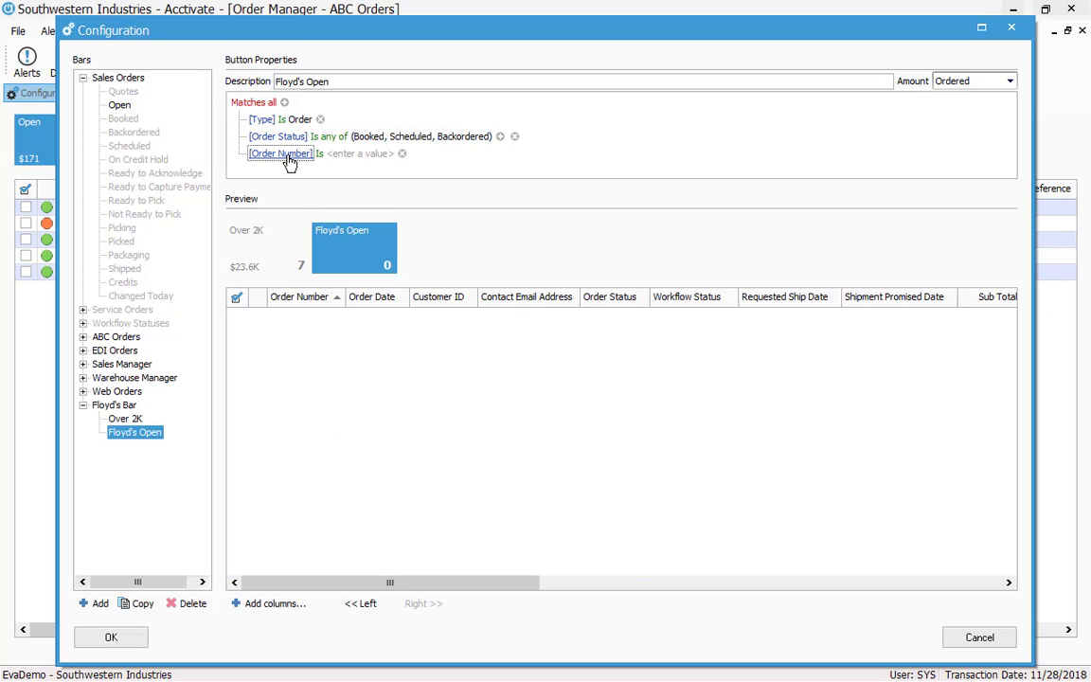
left_click(289, 156)
scroll(322, 304, "down", 4)
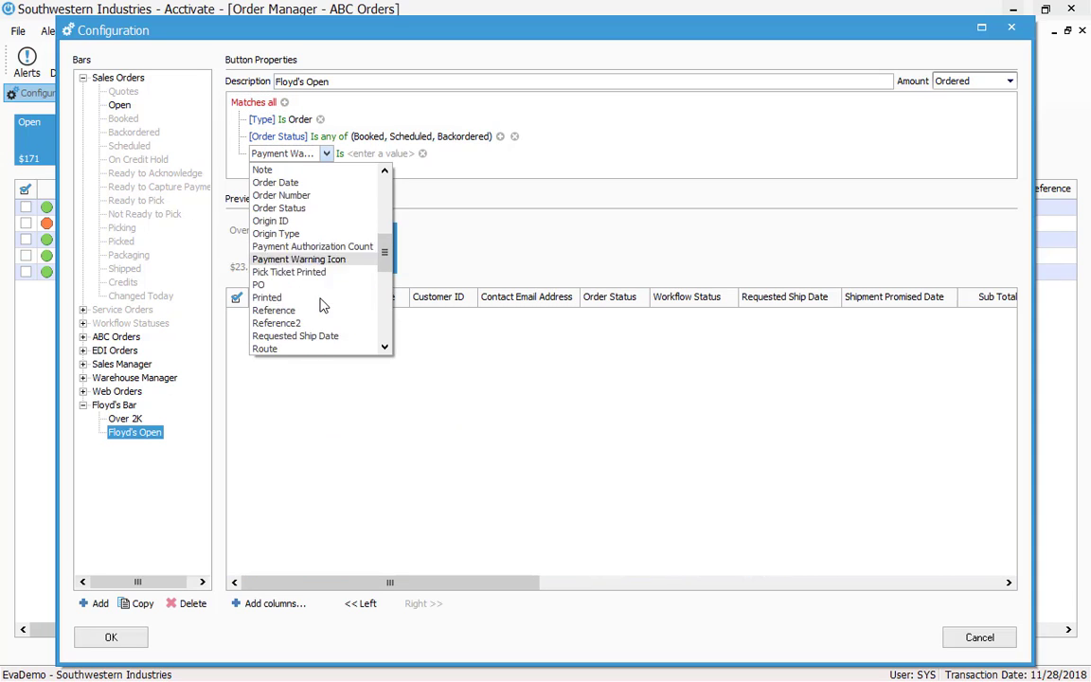
scroll(321, 304, "down", 1)
left_click(319, 320)
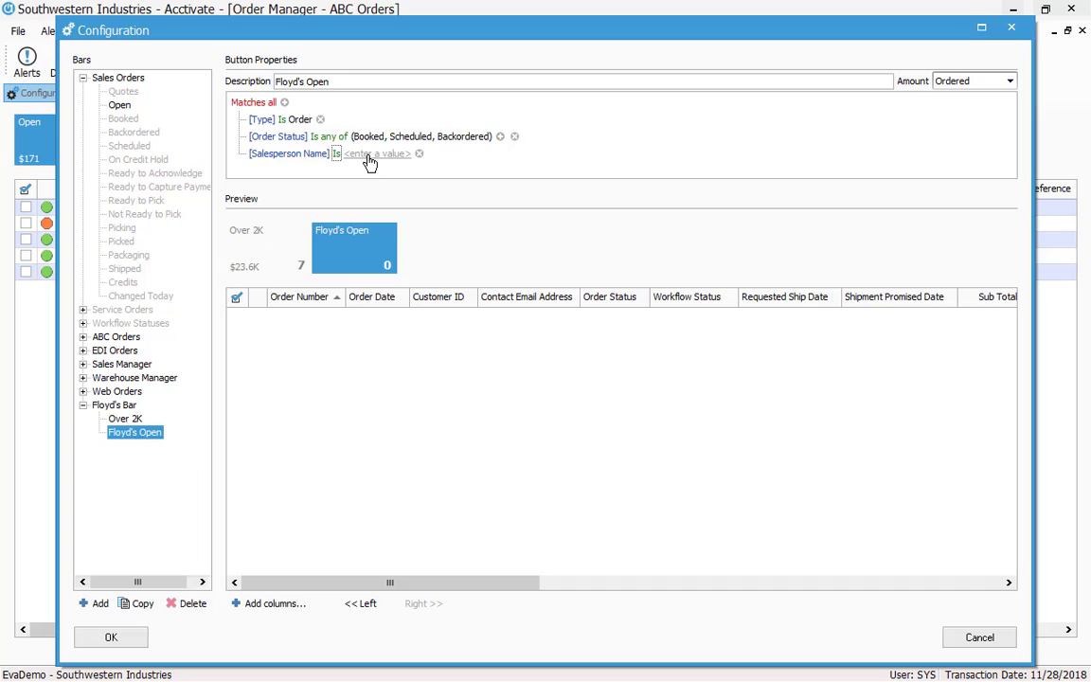
left_click(369, 156)
left_click(421, 151)
left_click(374, 166)
left_click(502, 172)
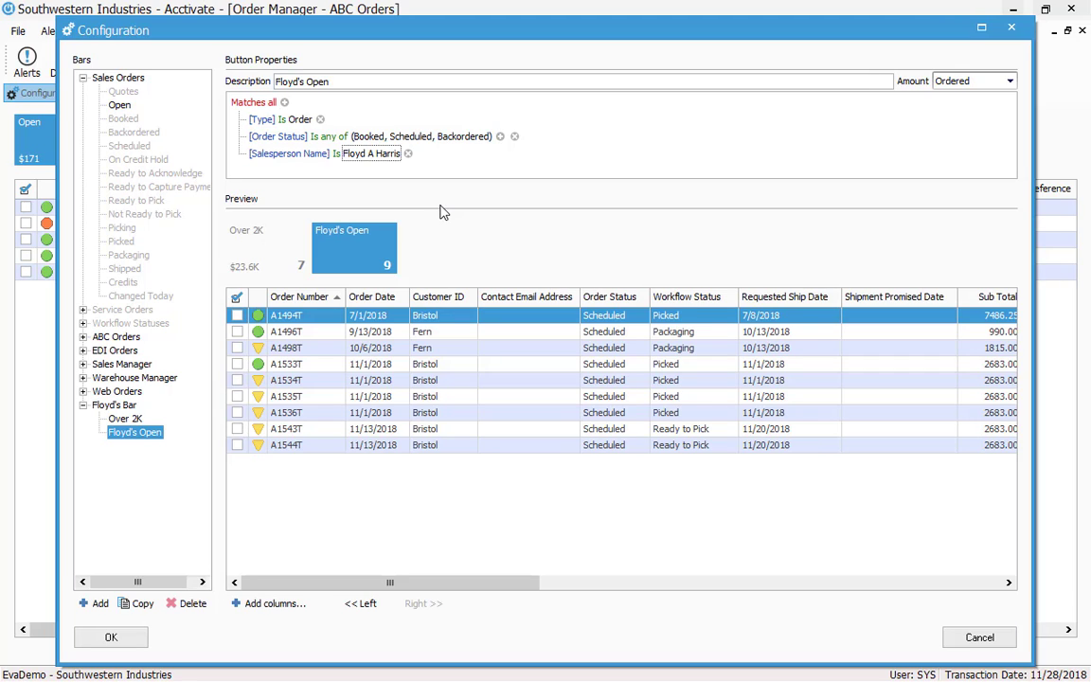
Add a condition to the copied Open button on the salesperson's bar requiring Sub Total to be less than 2000
left_click(303, 251)
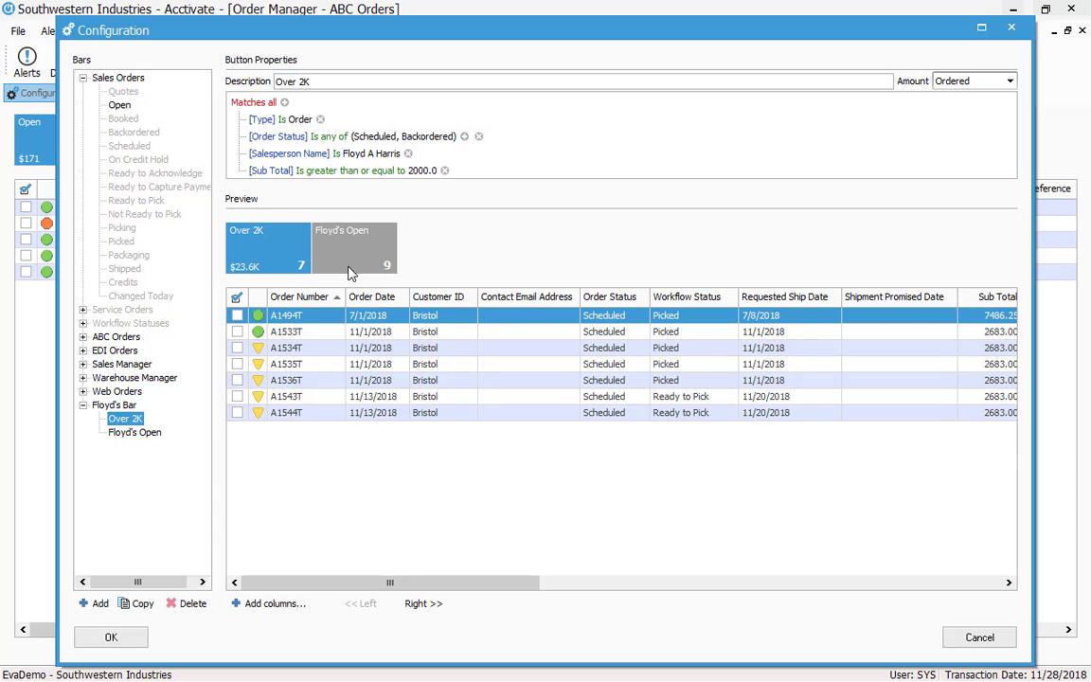
left_click(350, 273)
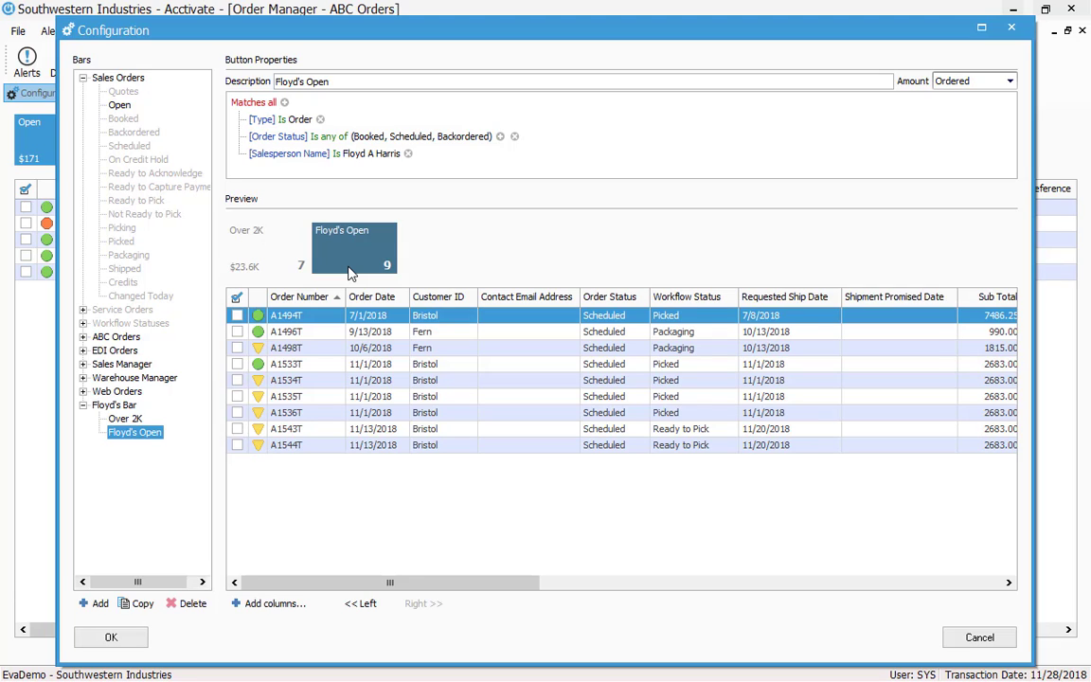
left_click(286, 104)
left_click(290, 171)
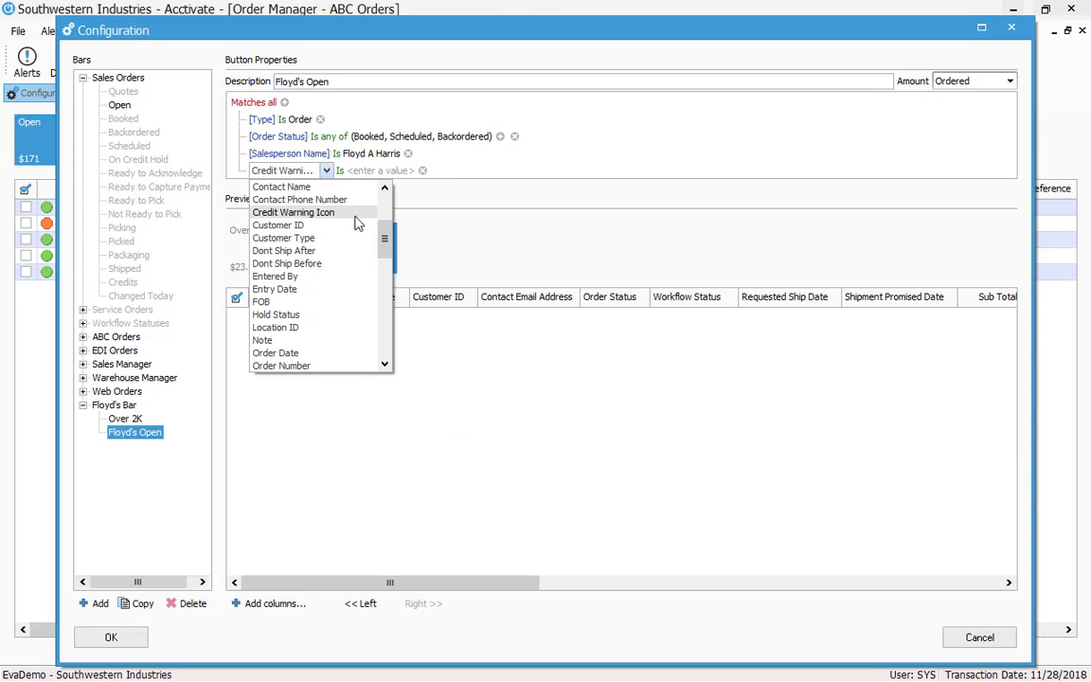
scroll(352, 229, "up", 3)
scroll(350, 235, "down", 15)
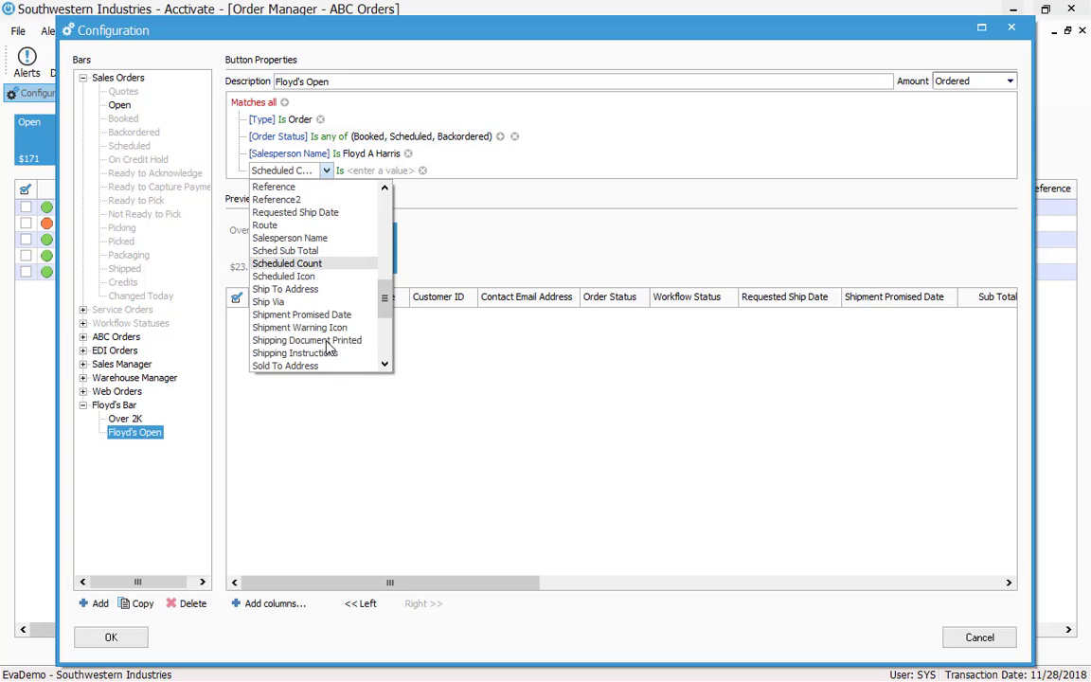
left_click(275, 364)
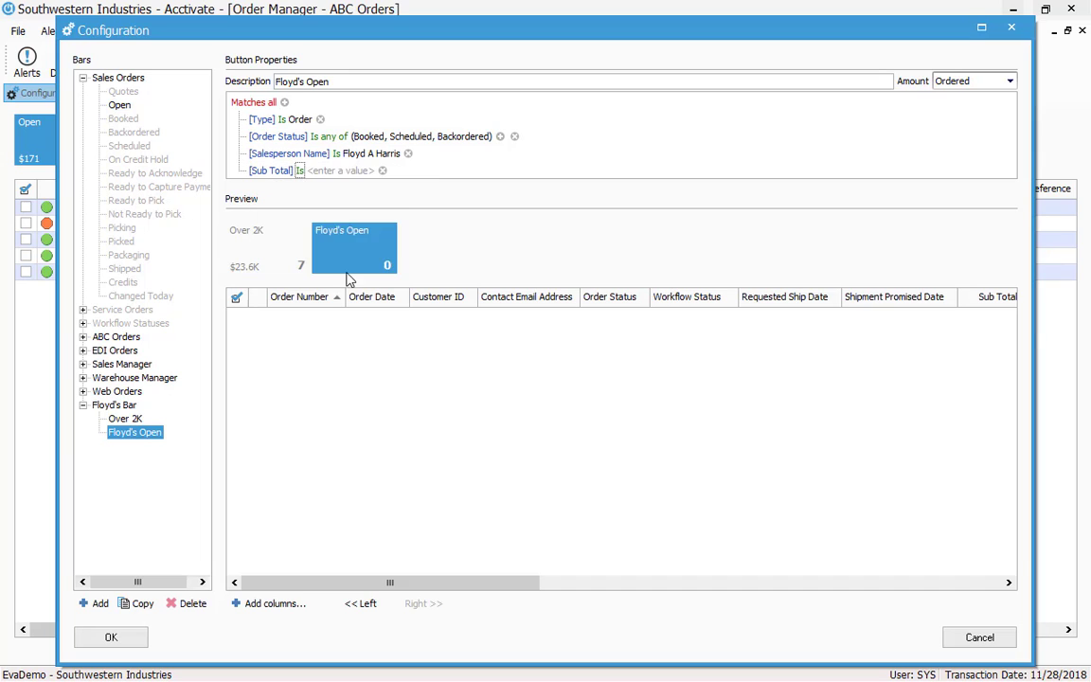
left_click(301, 172)
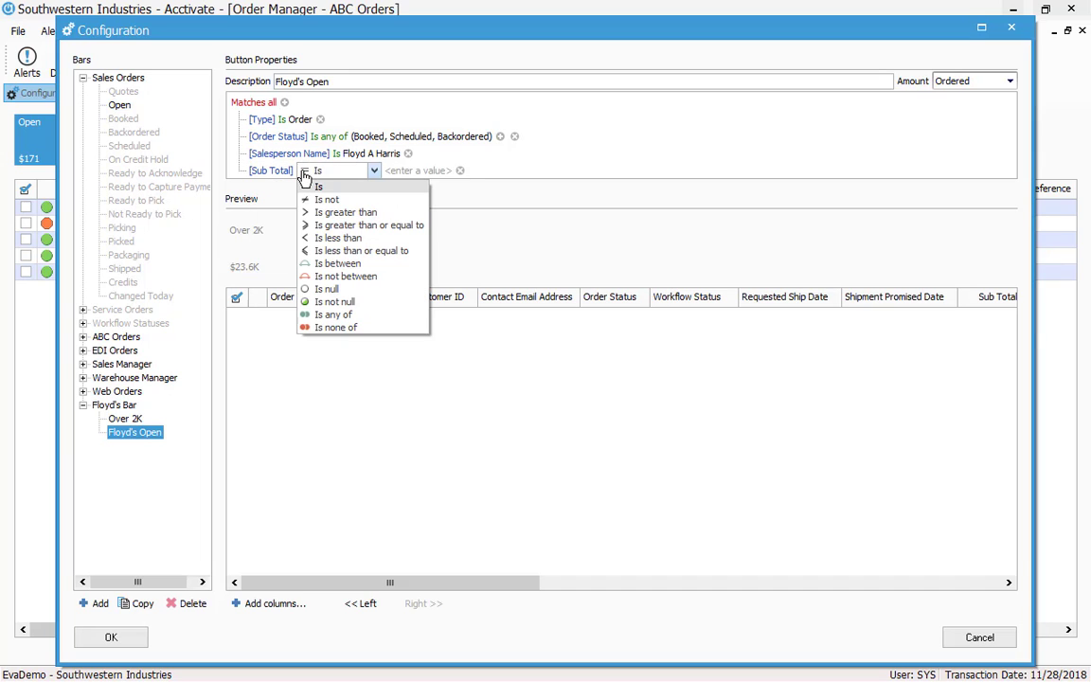
left_click(384, 239)
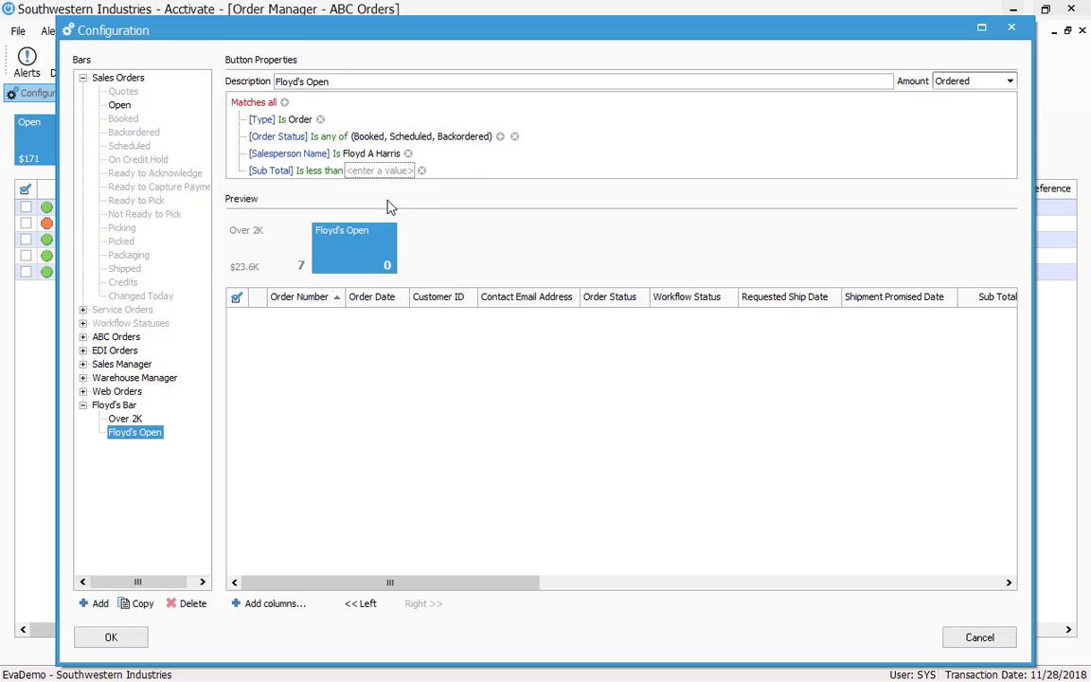
left_click(386, 173)
type("2000")
left_click(512, 165)
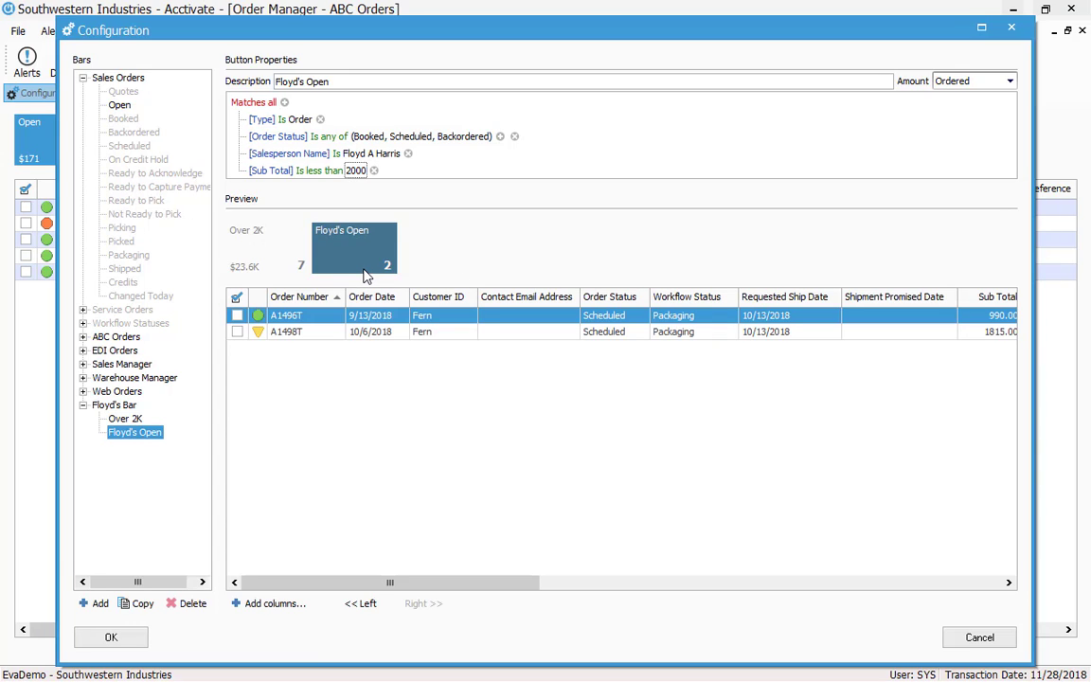
Rename the copied Open button, keeping the salesperson's possessive first name and replacing "Open" with "under 2 K$"
left_click(342, 81)
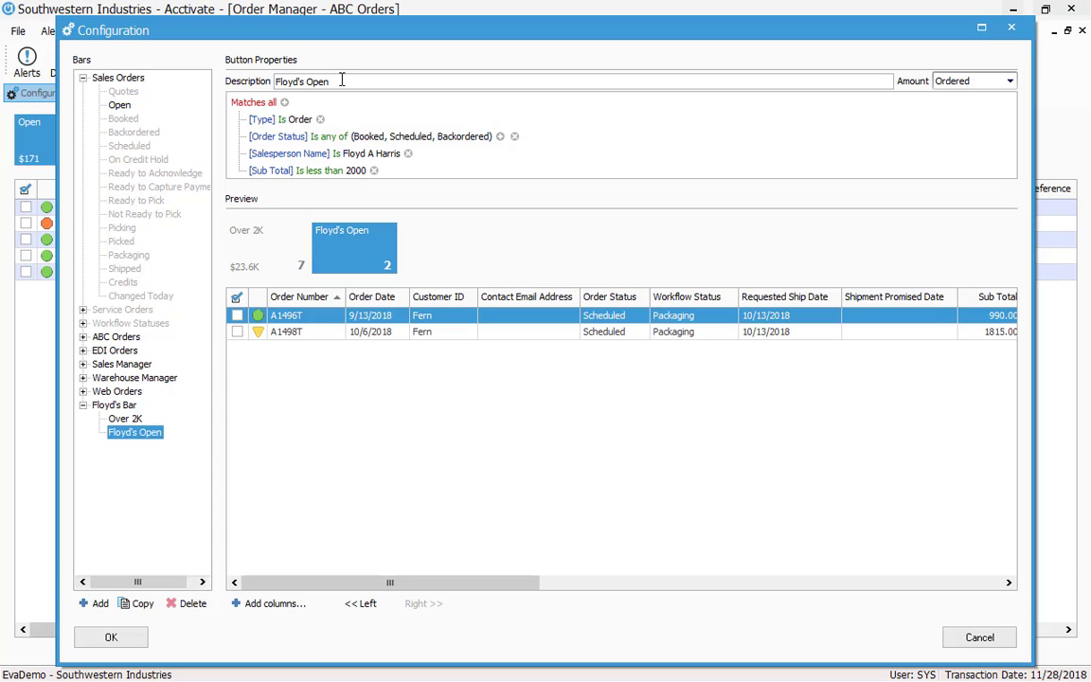
key("BackSpace")
key("BackSpace")
key("BackSpace")
key("BackSpace")
type("under 2 K$")
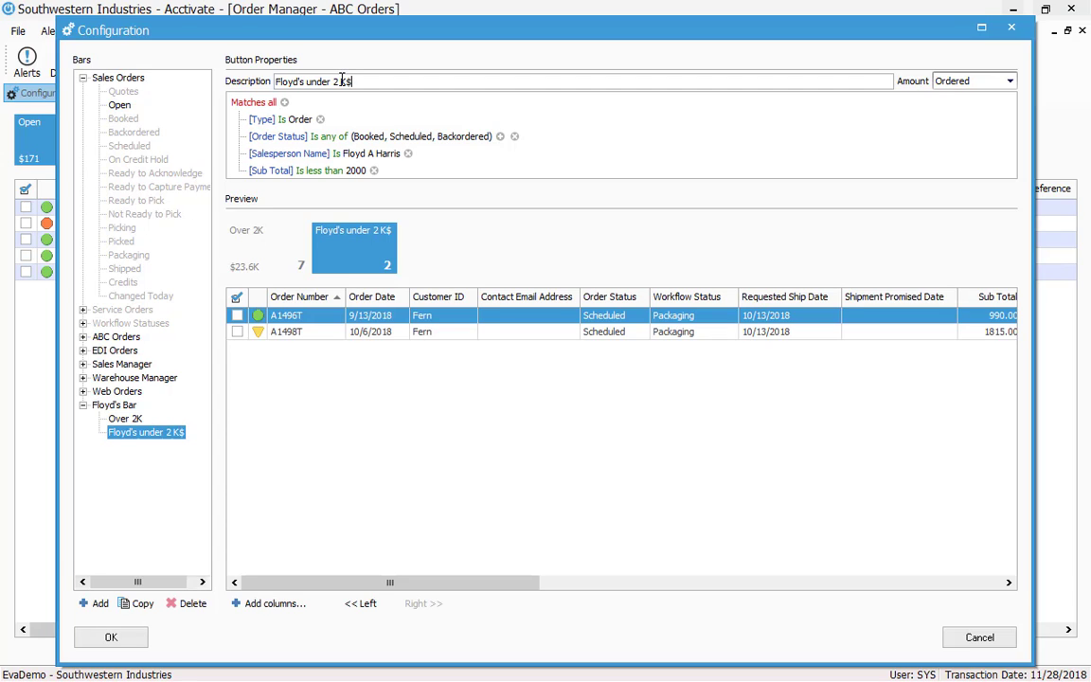
Add a new button to the salesperson's bar, describing it with the salesperson's possessive first name plus "Orders"
left_click(92, 608)
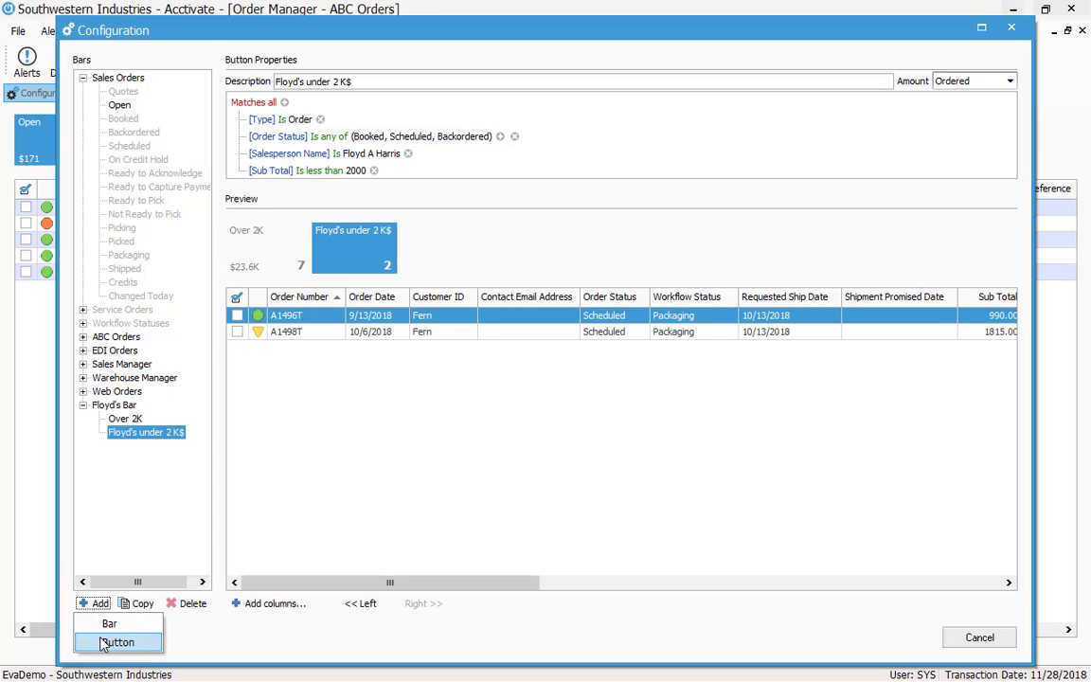
left_click(113, 642)
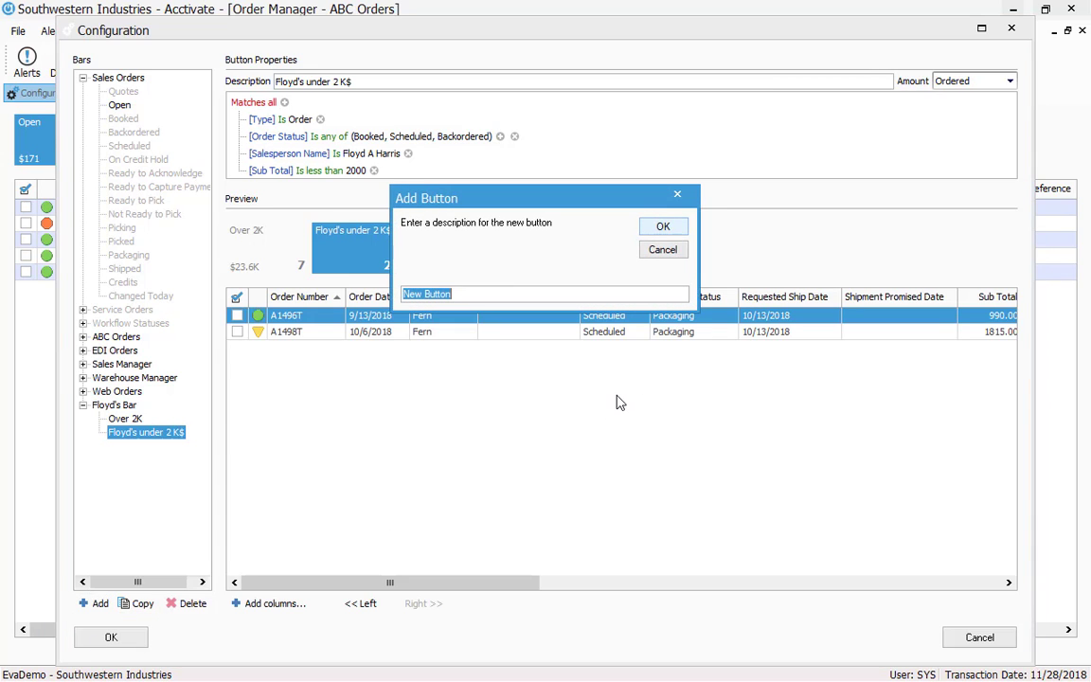
type("Floyd's Orders")
left_click(663, 226)
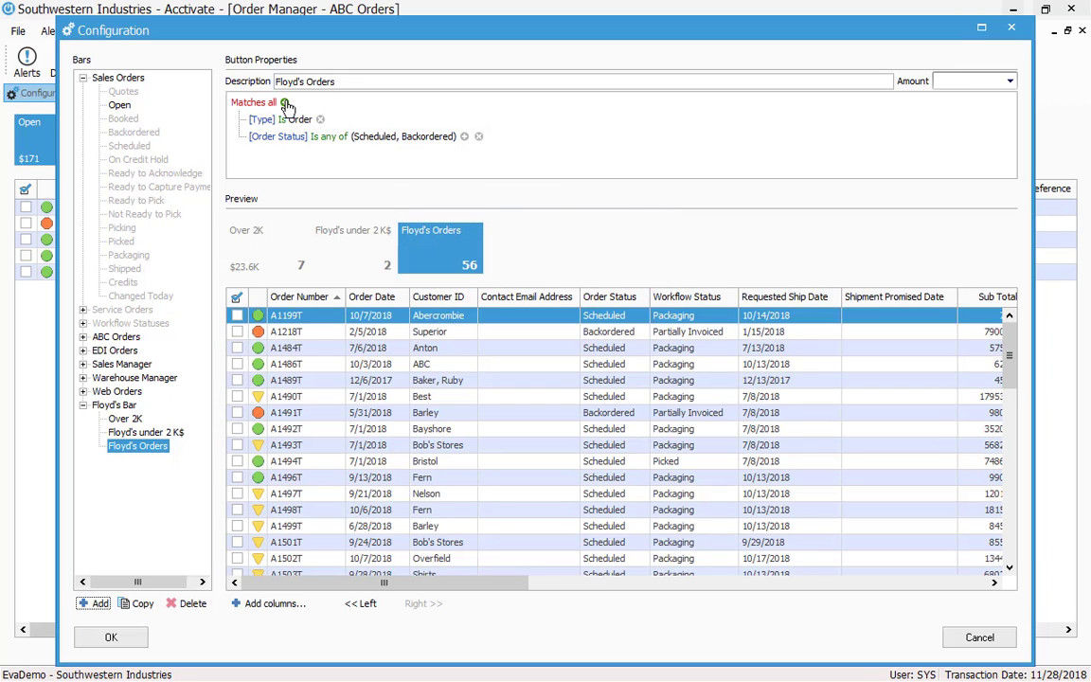
Add a condition to the new Orders button requiring Scheduled Count to be greater than 0
left_click(284, 102)
left_click(284, 154)
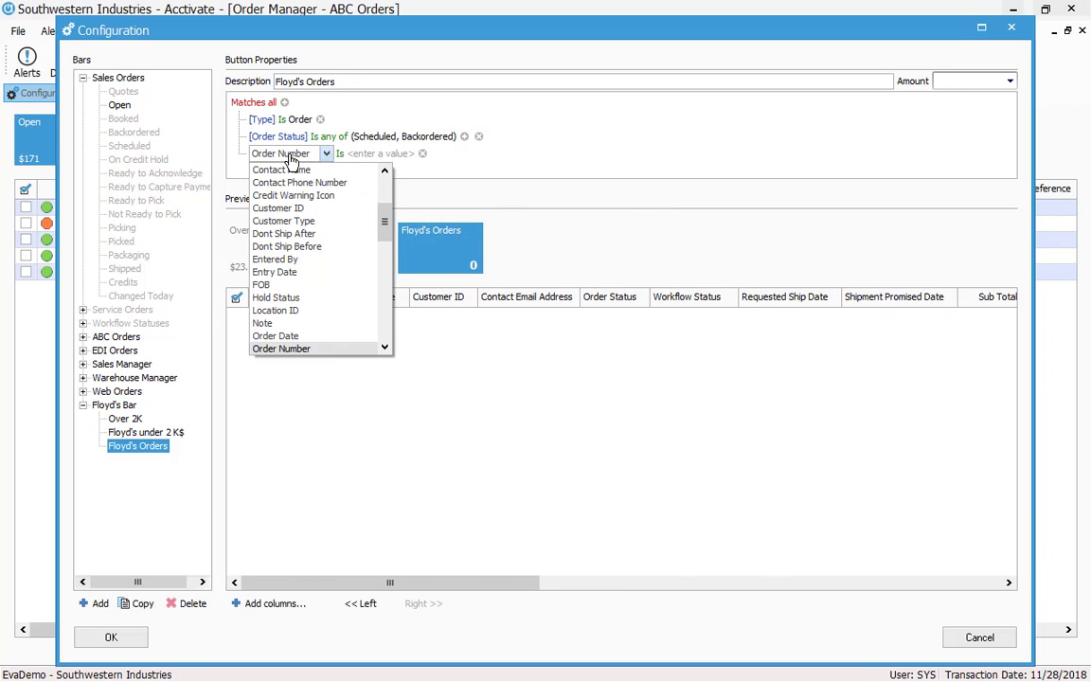
scroll(331, 208, "up", 4)
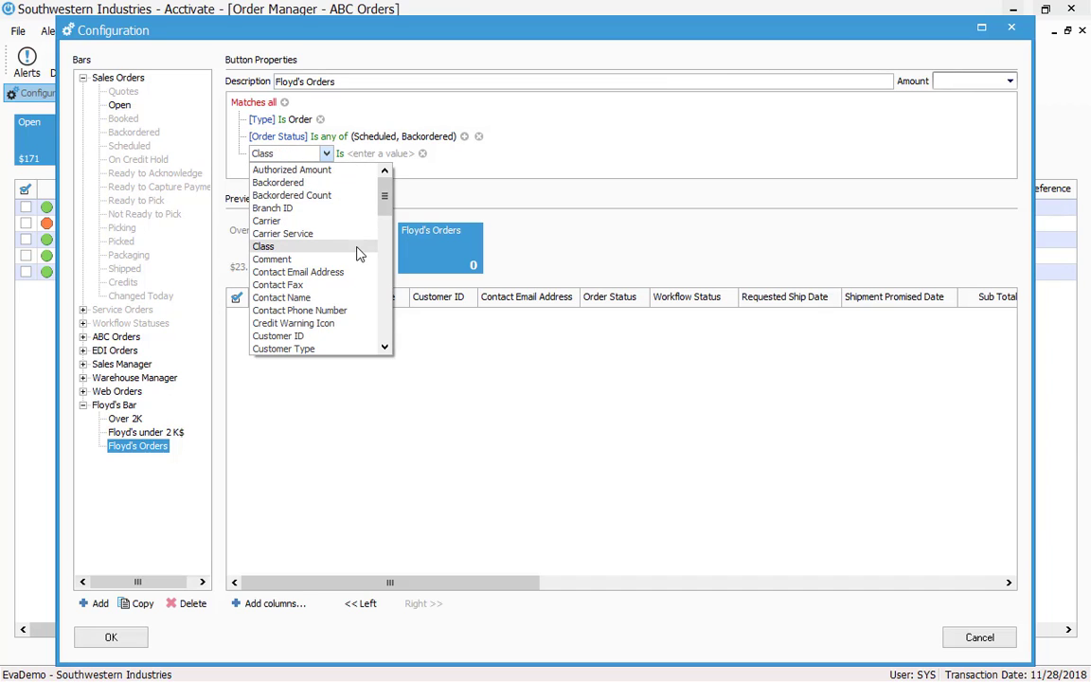
scroll(360, 257, "down", 4)
scroll(360, 262, "down", 2)
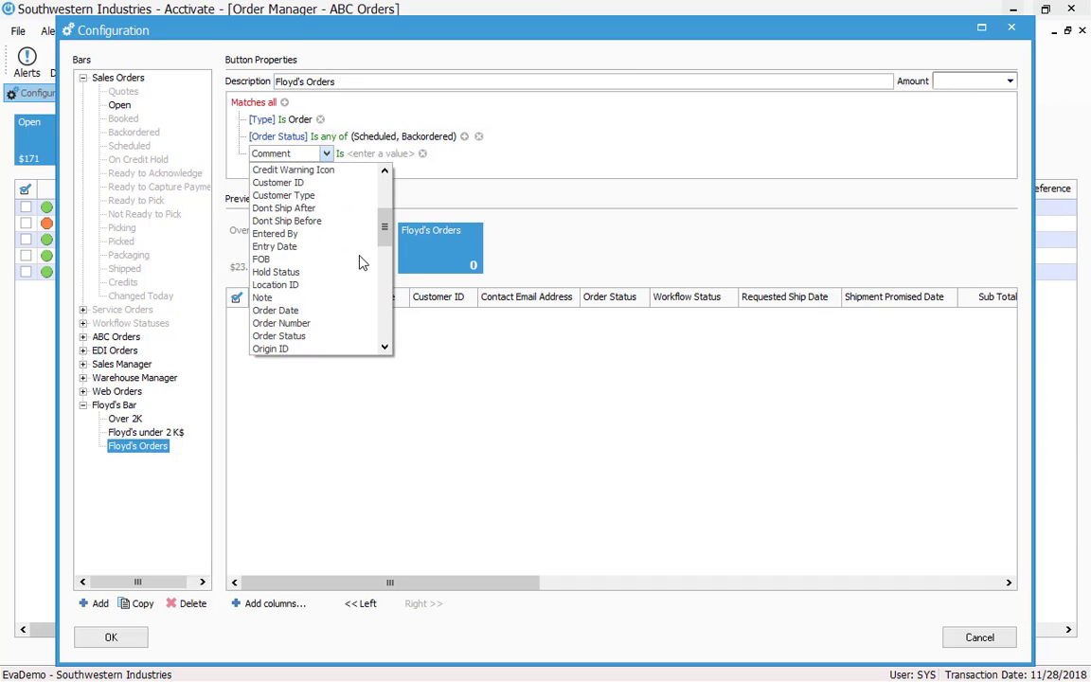
scroll(359, 262, "down", 3)
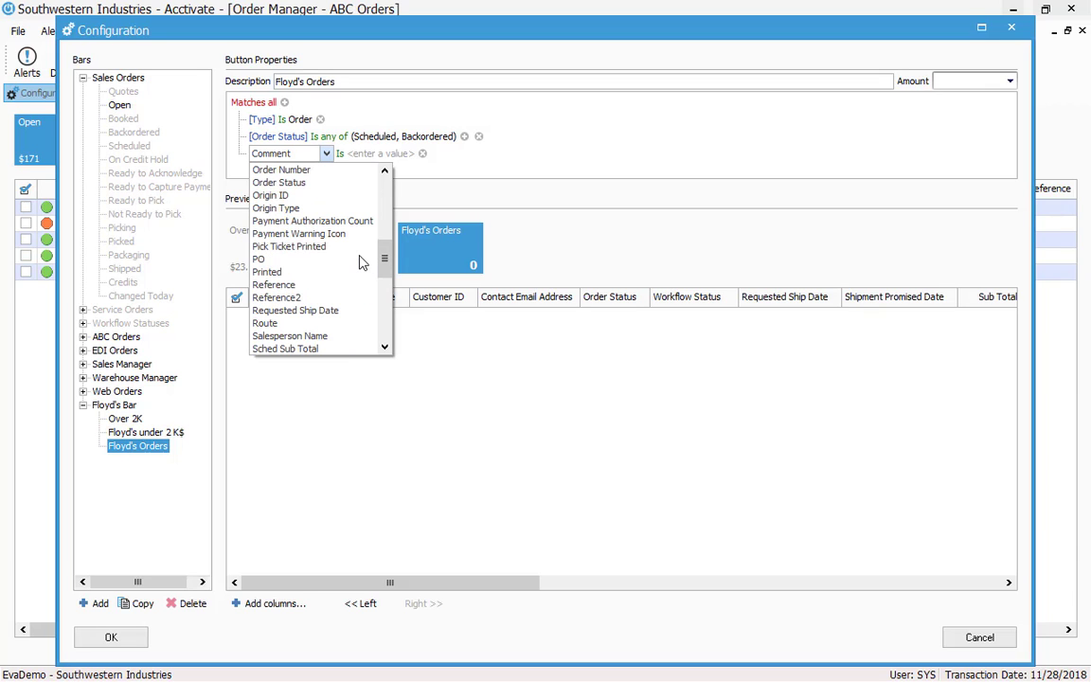
scroll(360, 262, "down", 1)
scroll(360, 263, "down", 2)
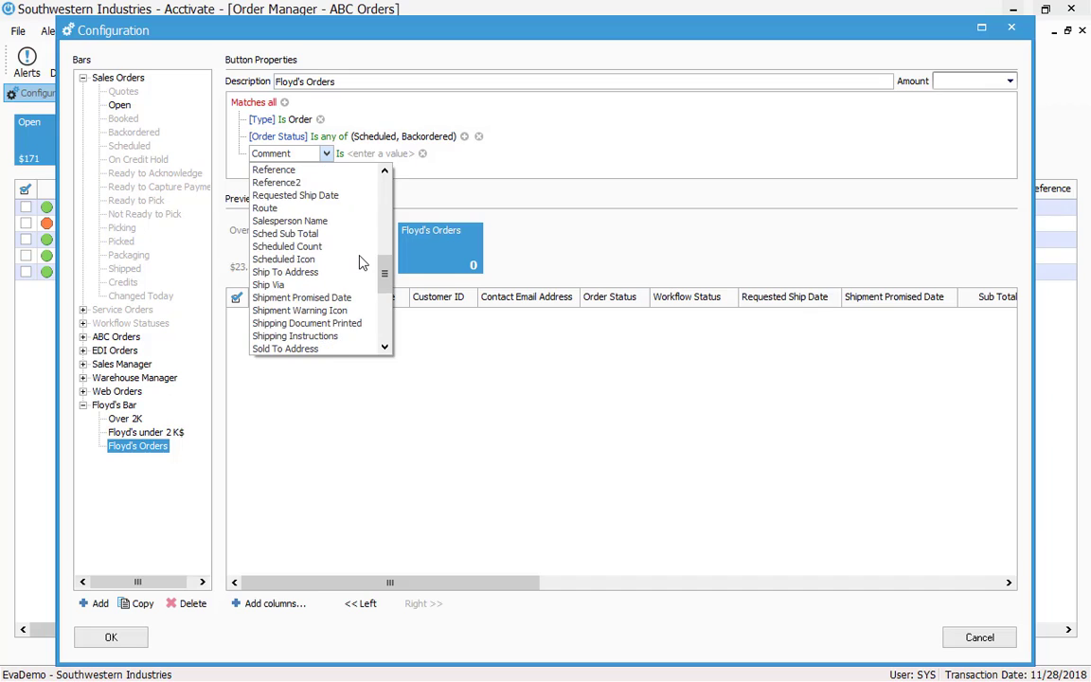
scroll(360, 265, "down", 1)
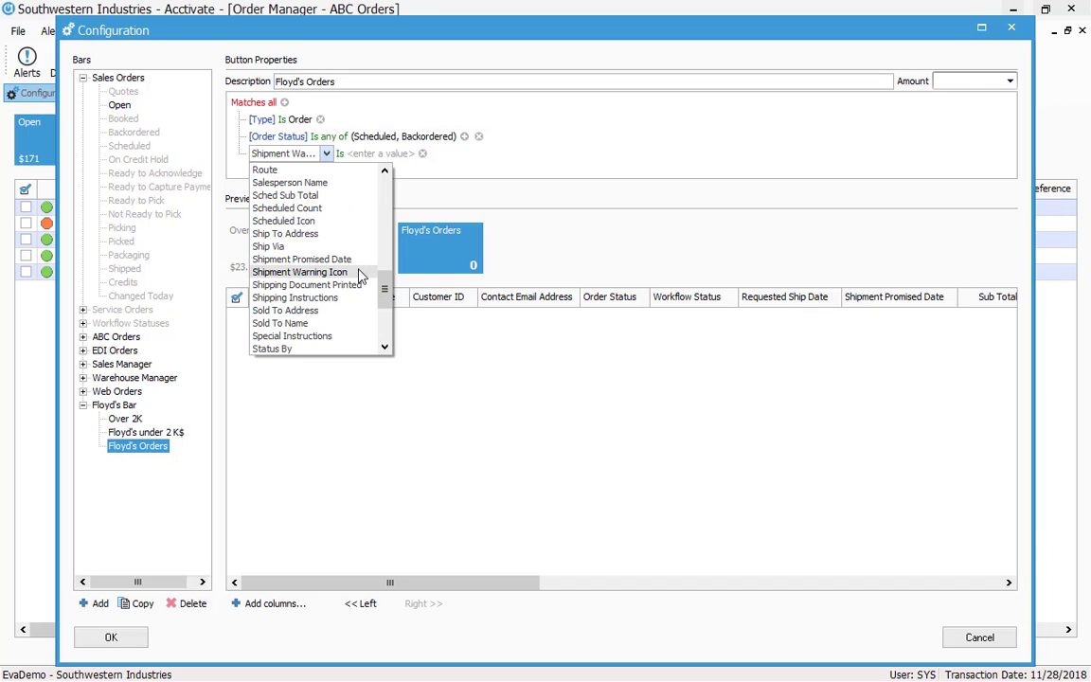
left_click(346, 208)
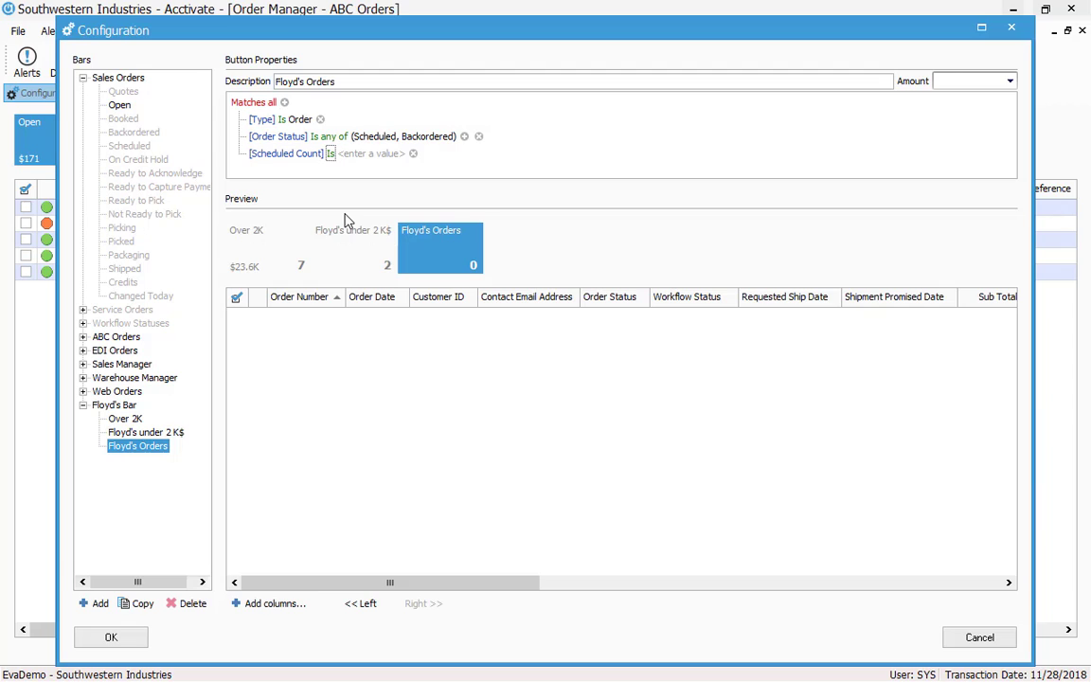
left_click(331, 153)
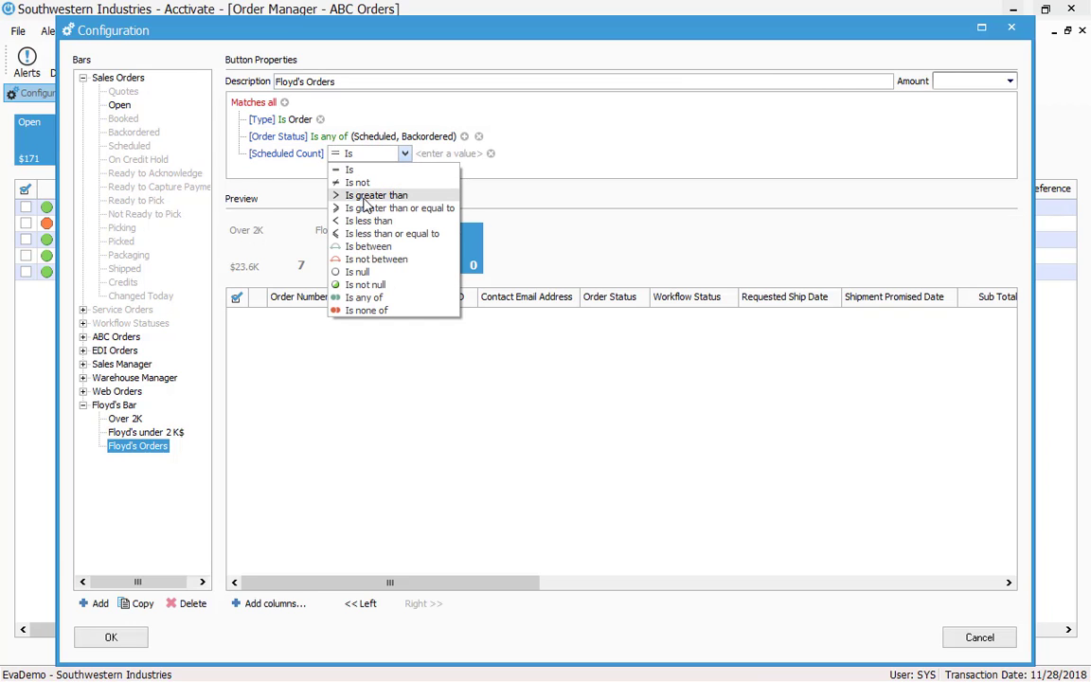
left_click(364, 195)
left_click(405, 152)
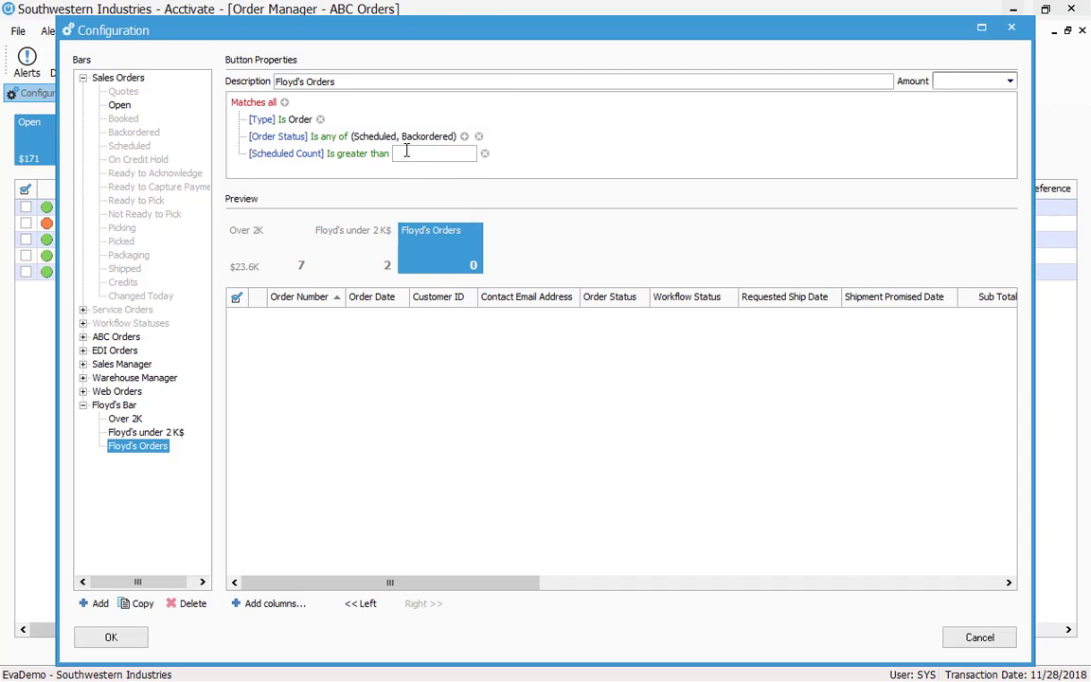
type("0")
left_click(554, 160)
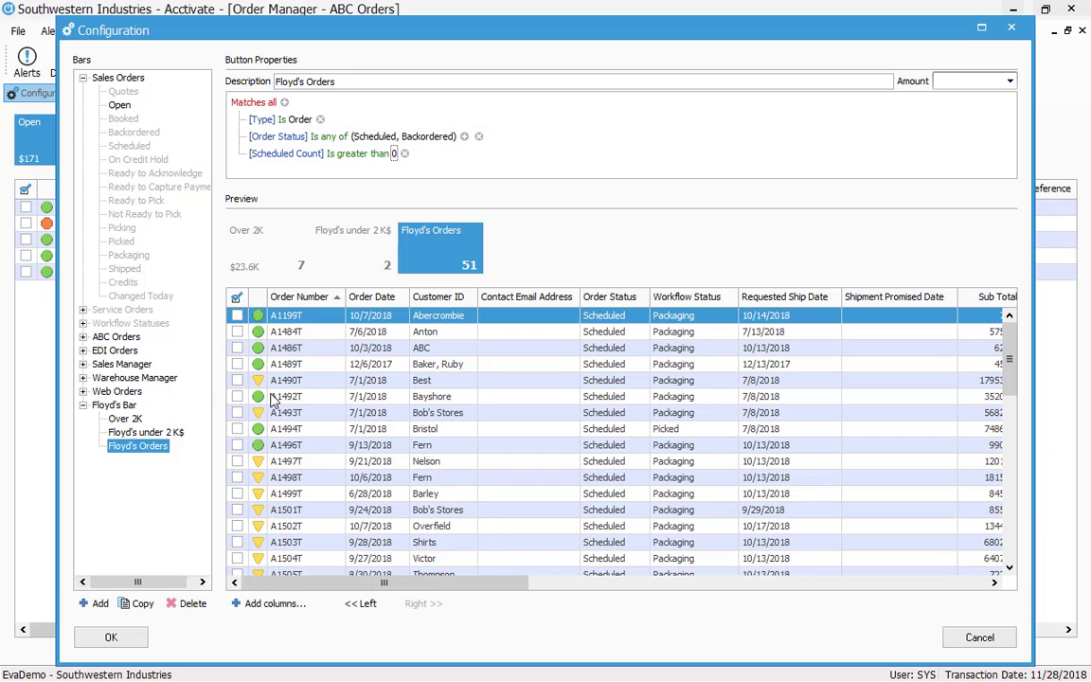
Change the Scheduled Count condition on the Orders button to require Scheduled Icon Is Scheduled
scroll(284, 403, "down", 6)
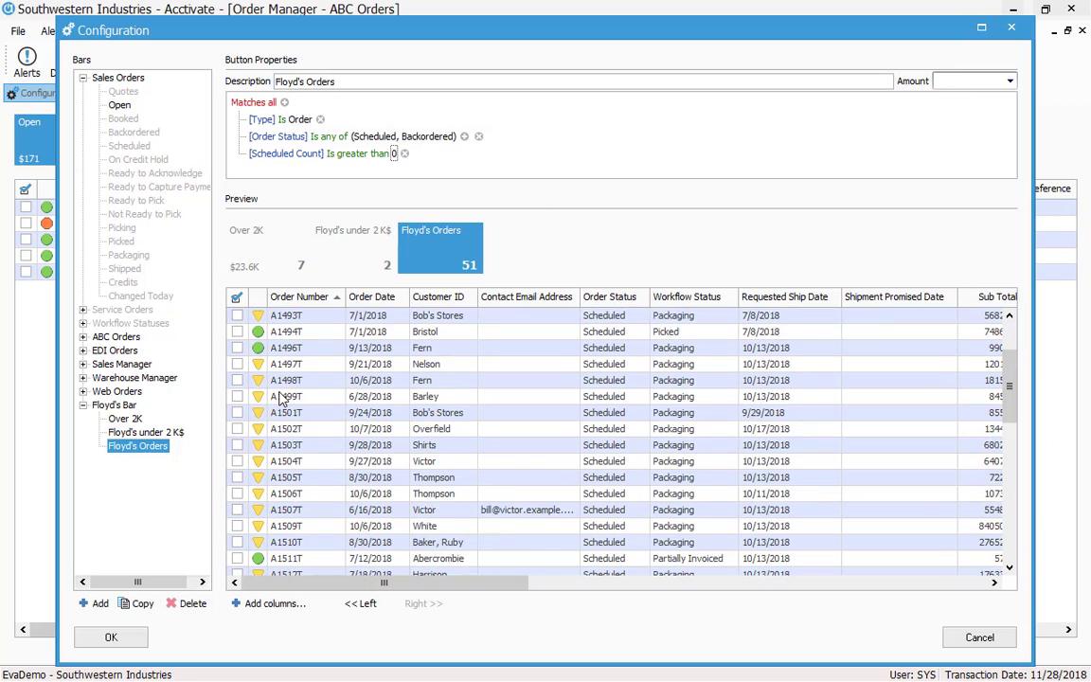
scroll(284, 415, "down", 5)
scroll(276, 430, "up", 9)
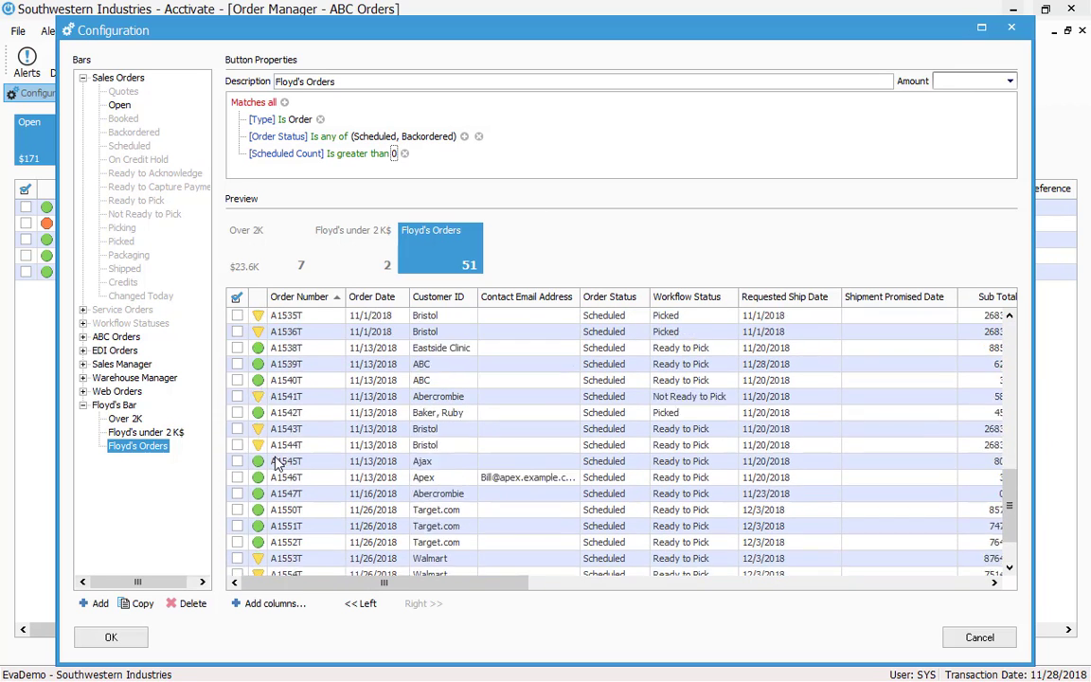
scroll(261, 326, "up", 3)
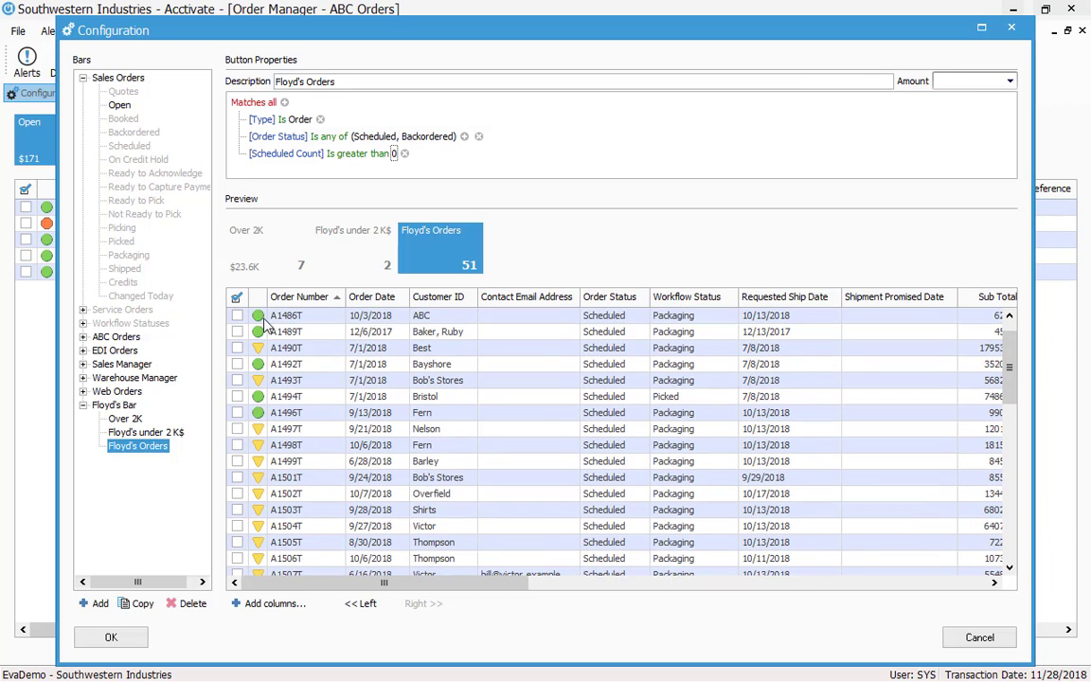
scroll(263, 331, "up", 1)
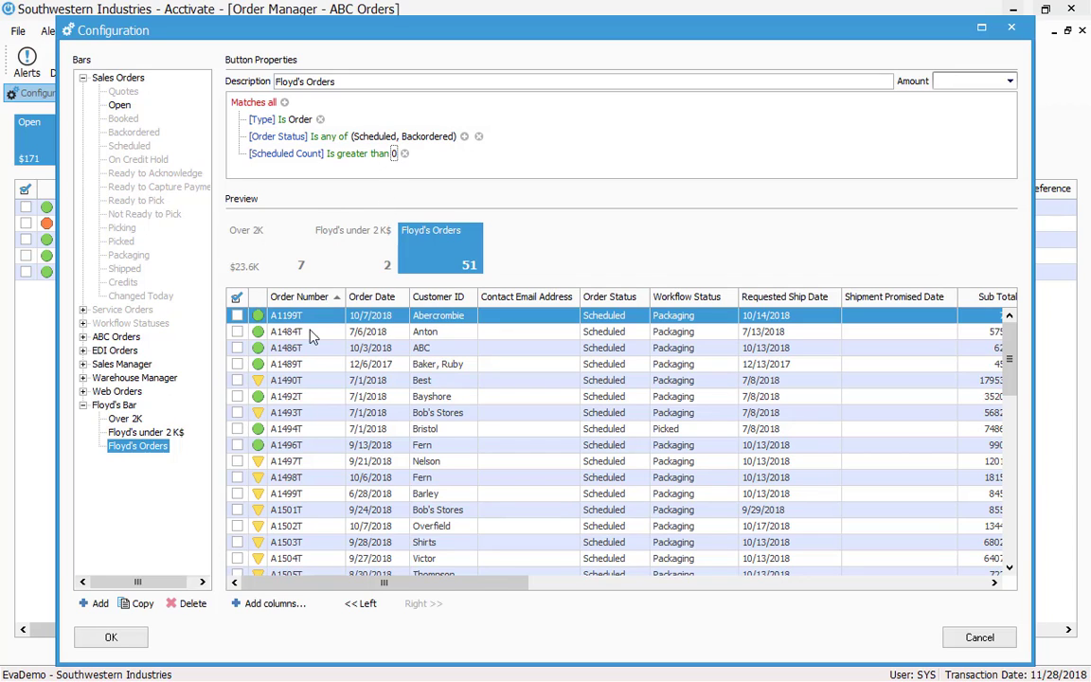
left_click(305, 154)
scroll(329, 266, "down", 1)
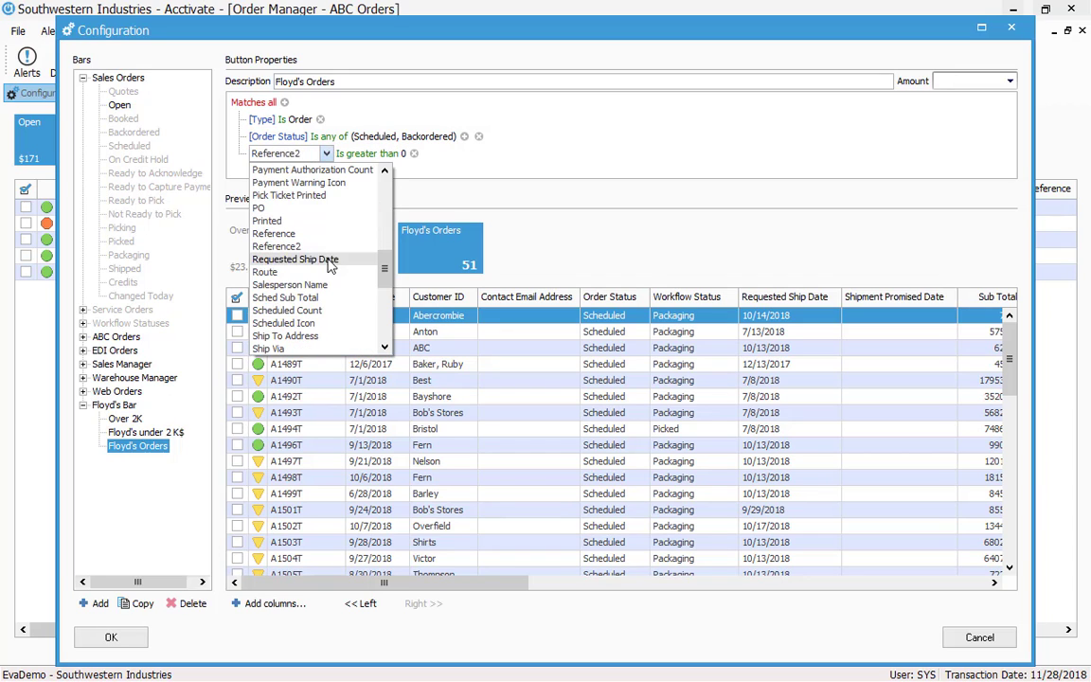
left_click(326, 323)
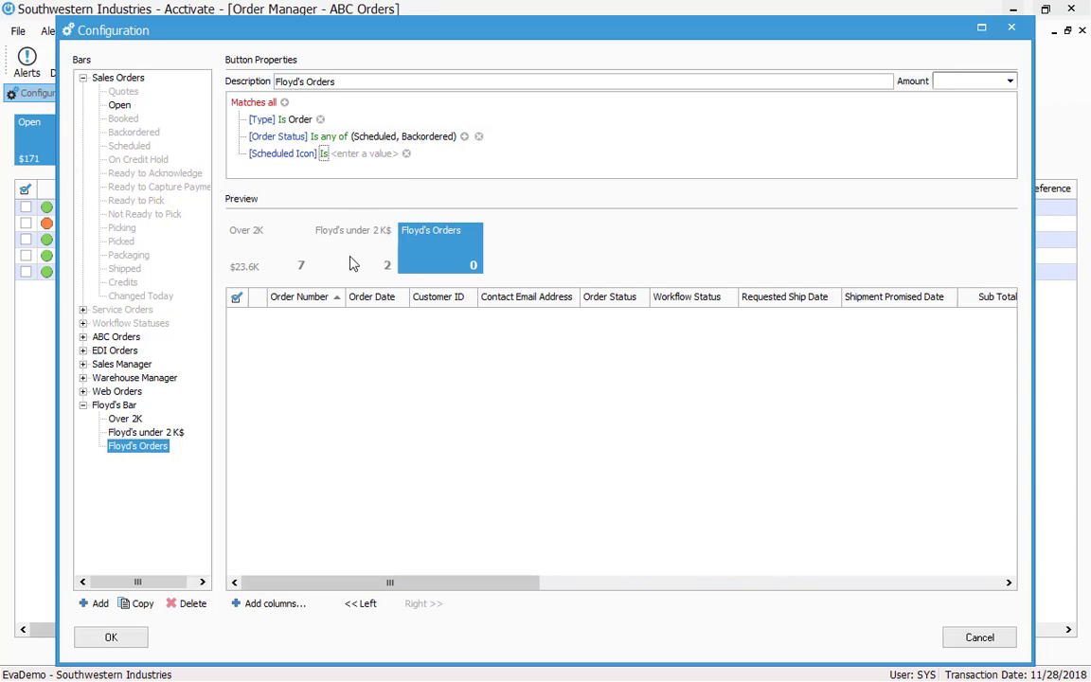
left_click(348, 157)
left_click(407, 155)
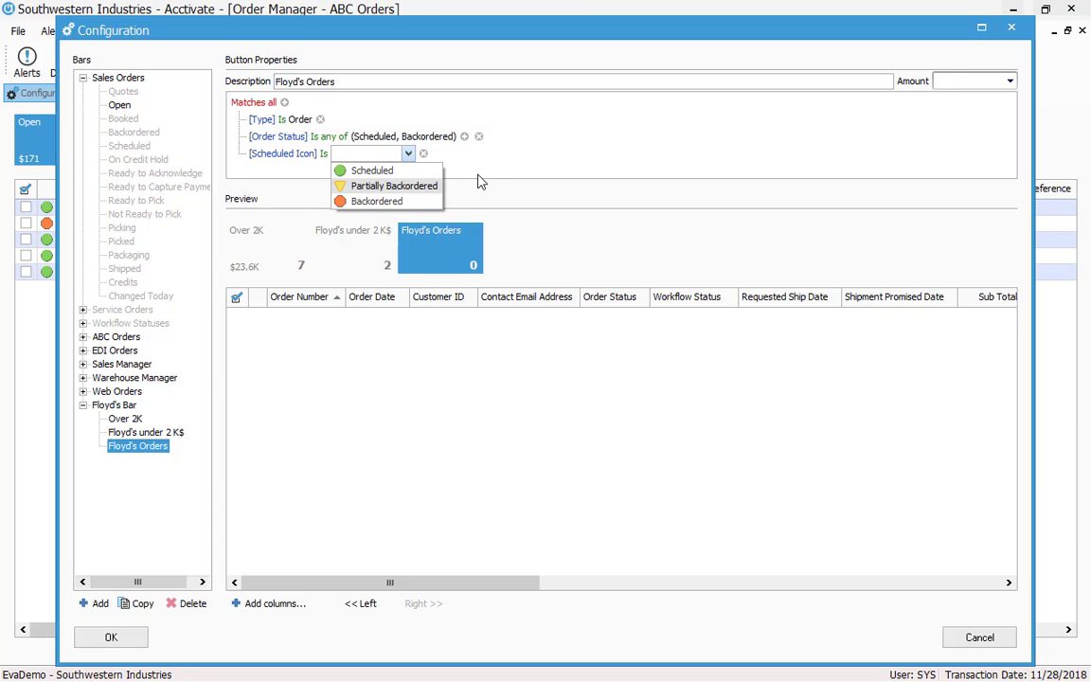
left_click(385, 171)
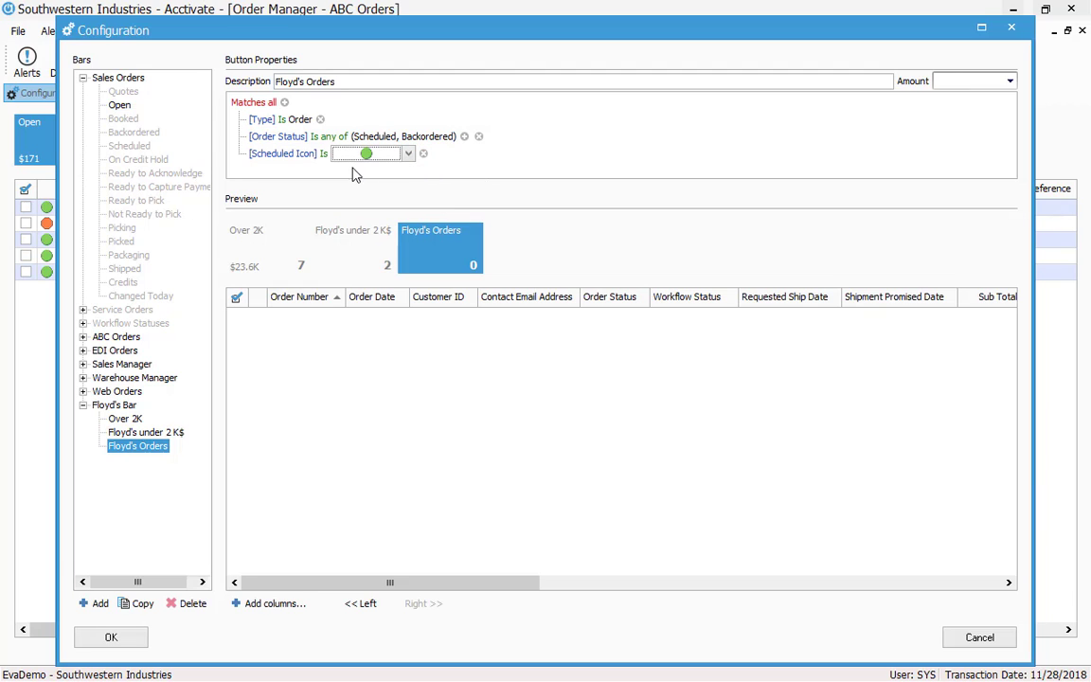
Add a condition to the salesperson's Orders button based on Requested Ship Date
left_click(284, 102)
left_click(282, 172)
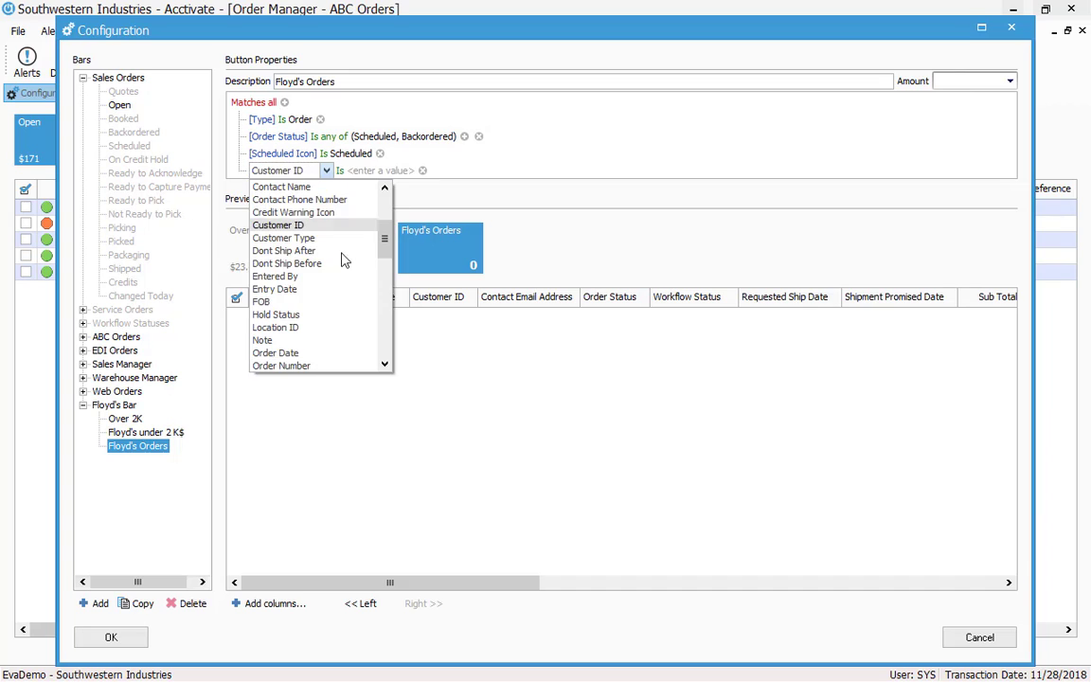
scroll(336, 284, "down", 1)
scroll(341, 295, "down", 2)
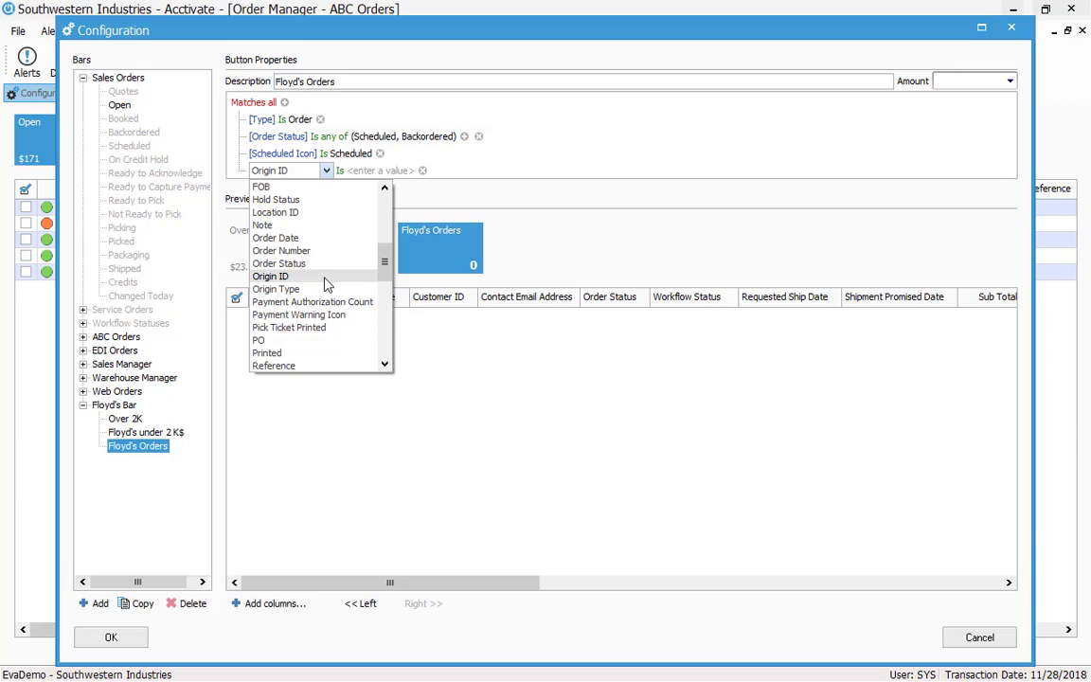
scroll(341, 289, "down", 1)
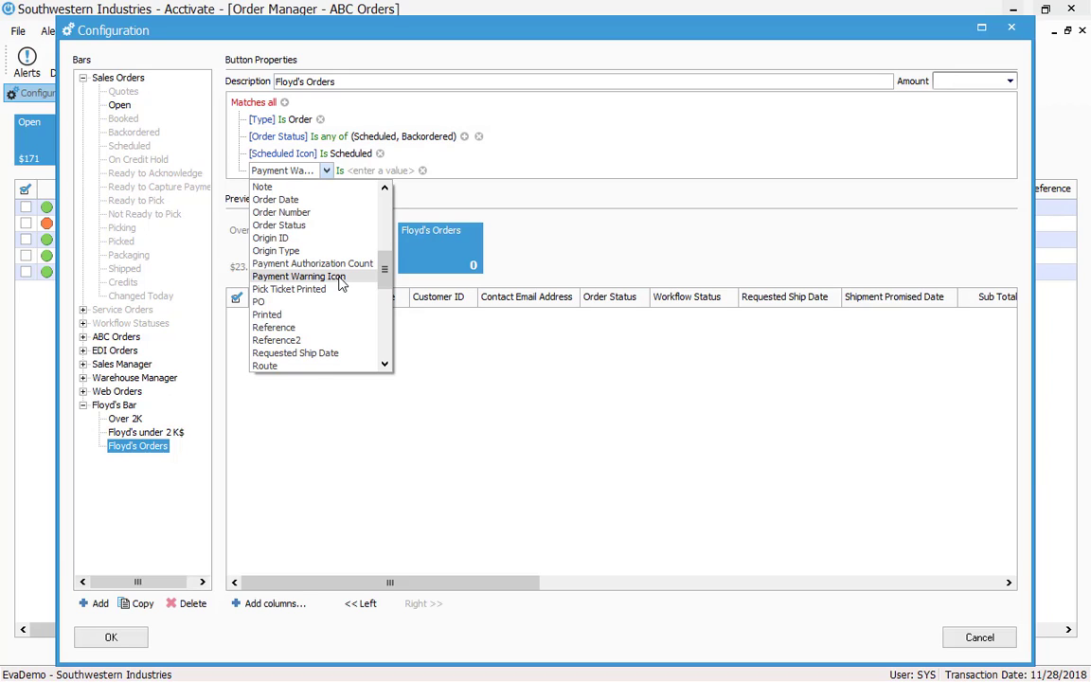
scroll(342, 284, "down", 2)
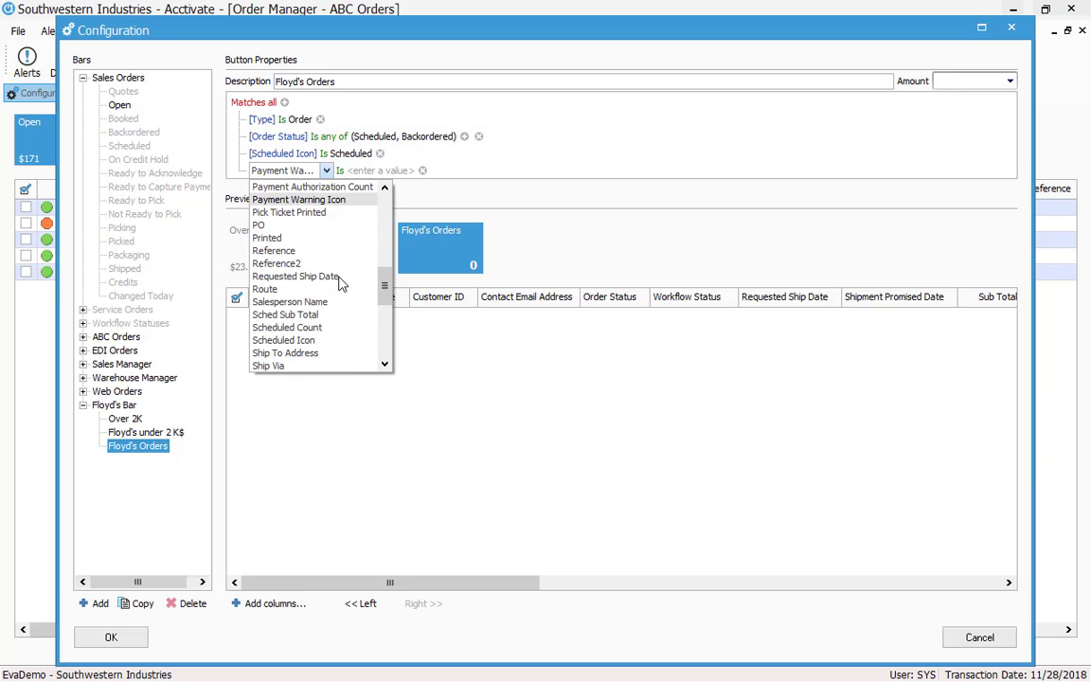
left_click(339, 277)
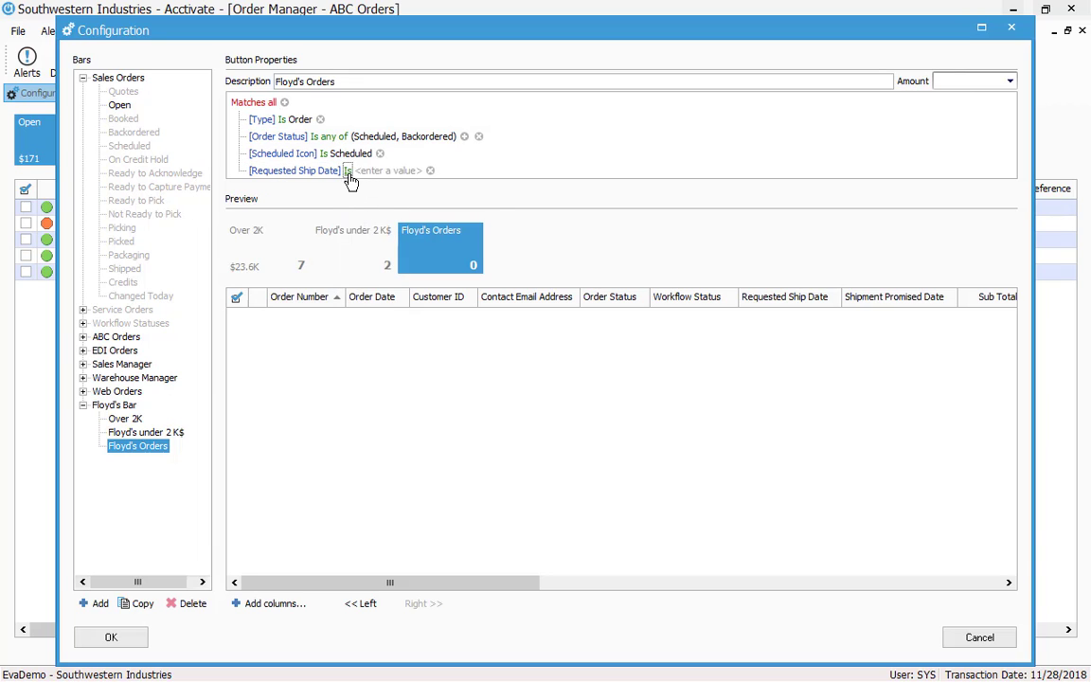
Examine the comparison operators offered for the Requested Ship Date condition, including the relative date ranges, without changing the operator
left_click(348, 172)
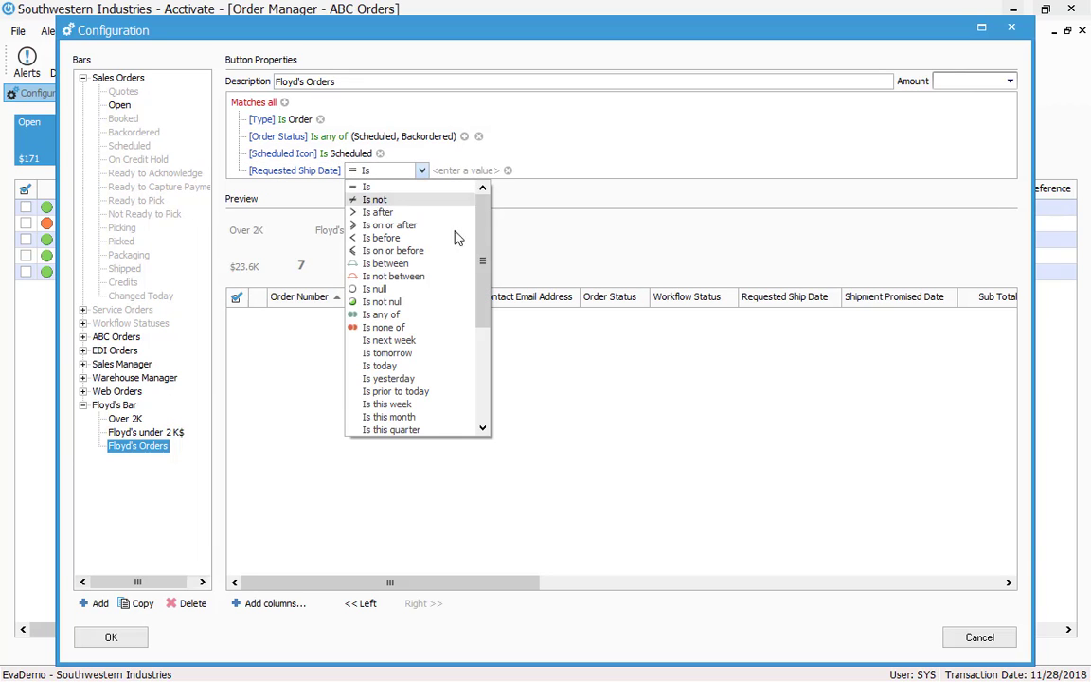
scroll(467, 312, "down", 5)
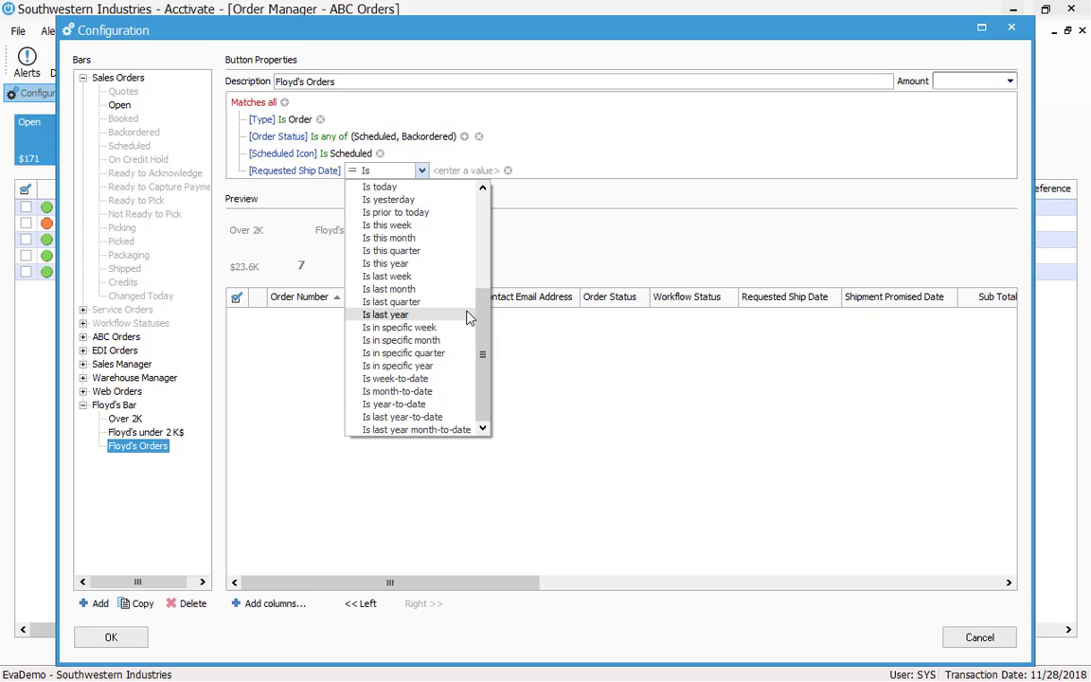
scroll(467, 317, "up", 5)
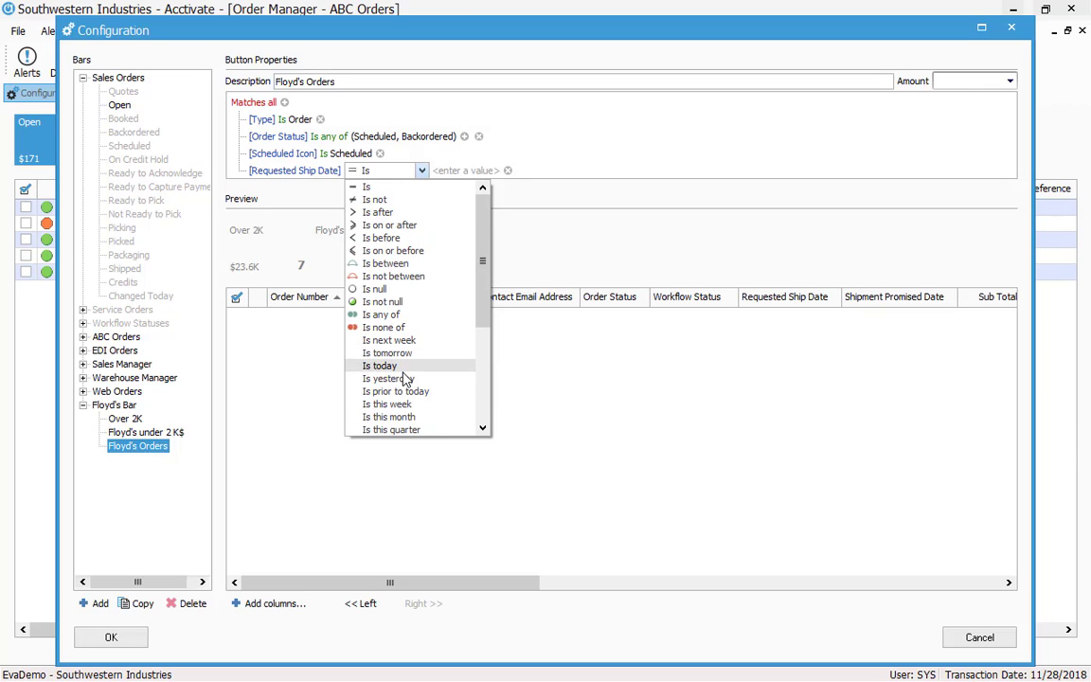
scroll(409, 377, "down", 5)
scroll(410, 369, "up", 5)
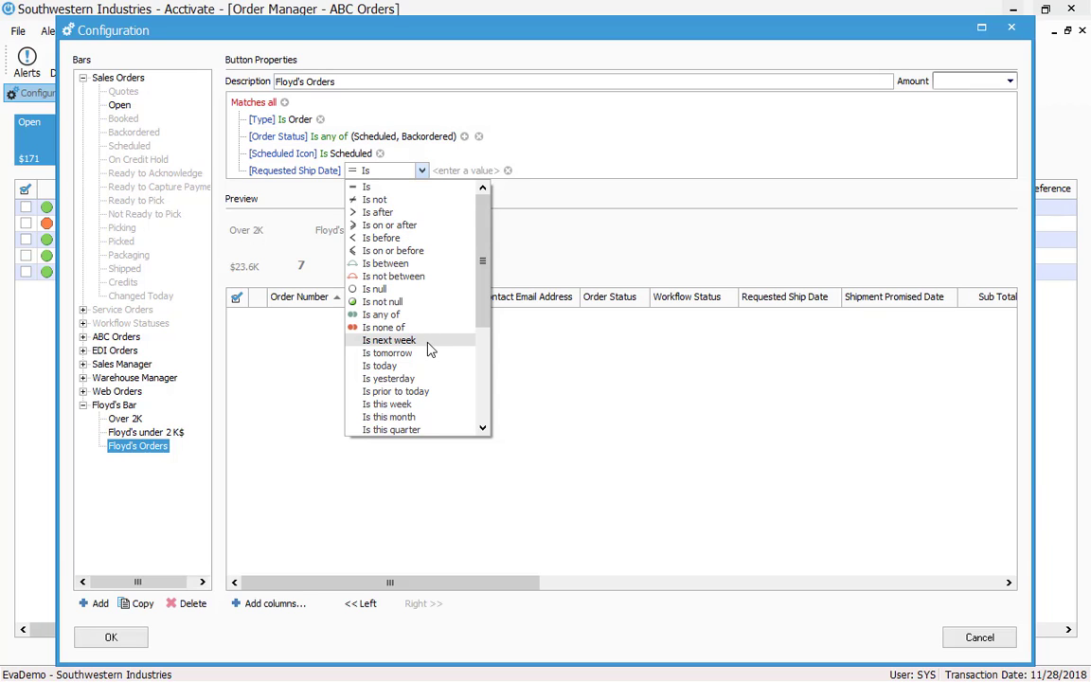
scroll(429, 346, "down", 1)
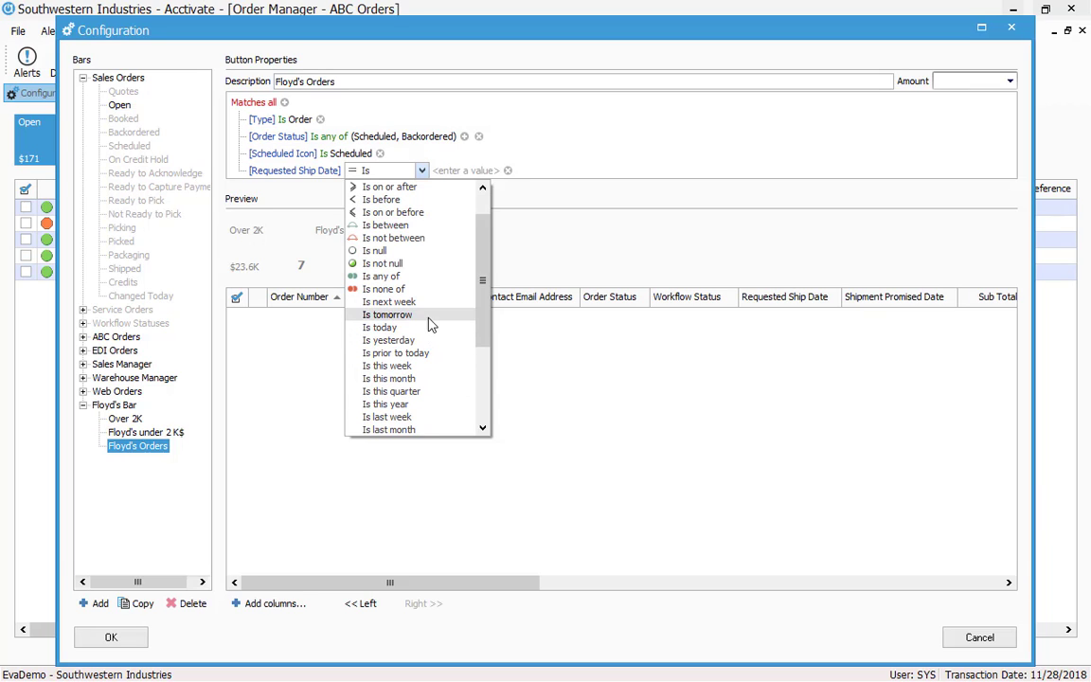
scroll(429, 331, "down", 1)
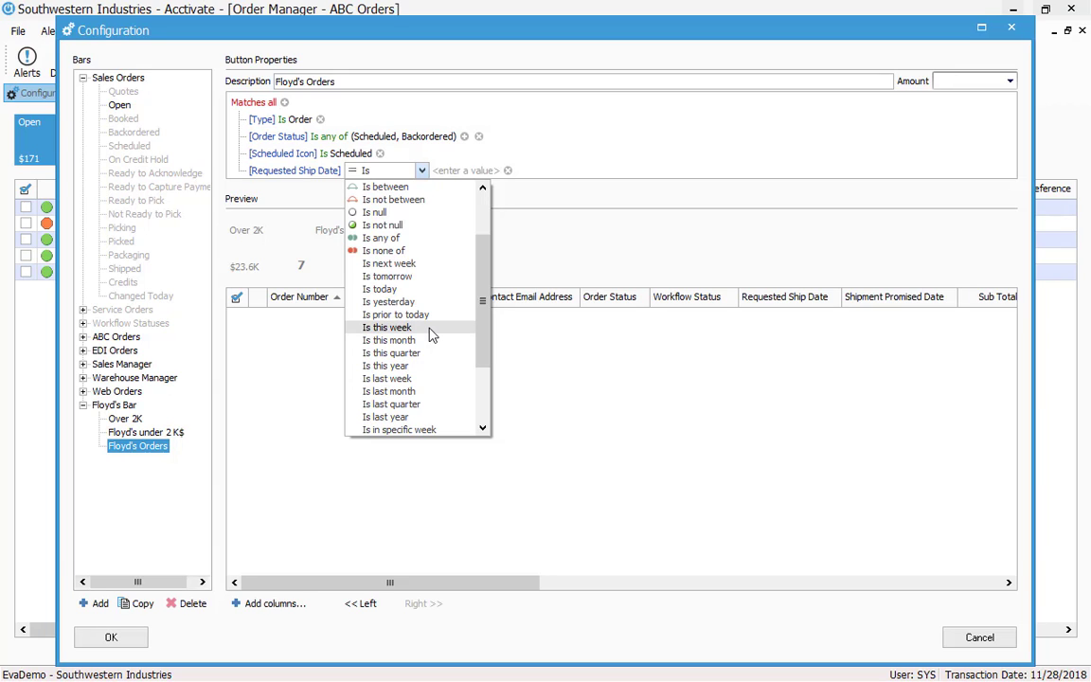
scroll(431, 333, "down", 2)
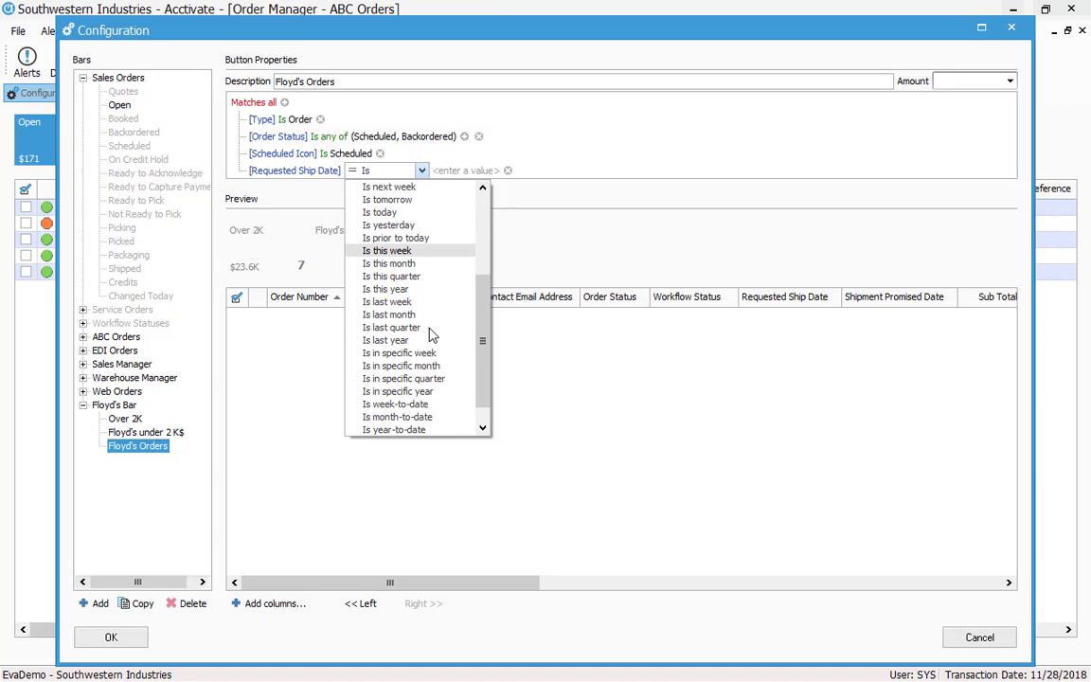
scroll(431, 334, "down", 1)
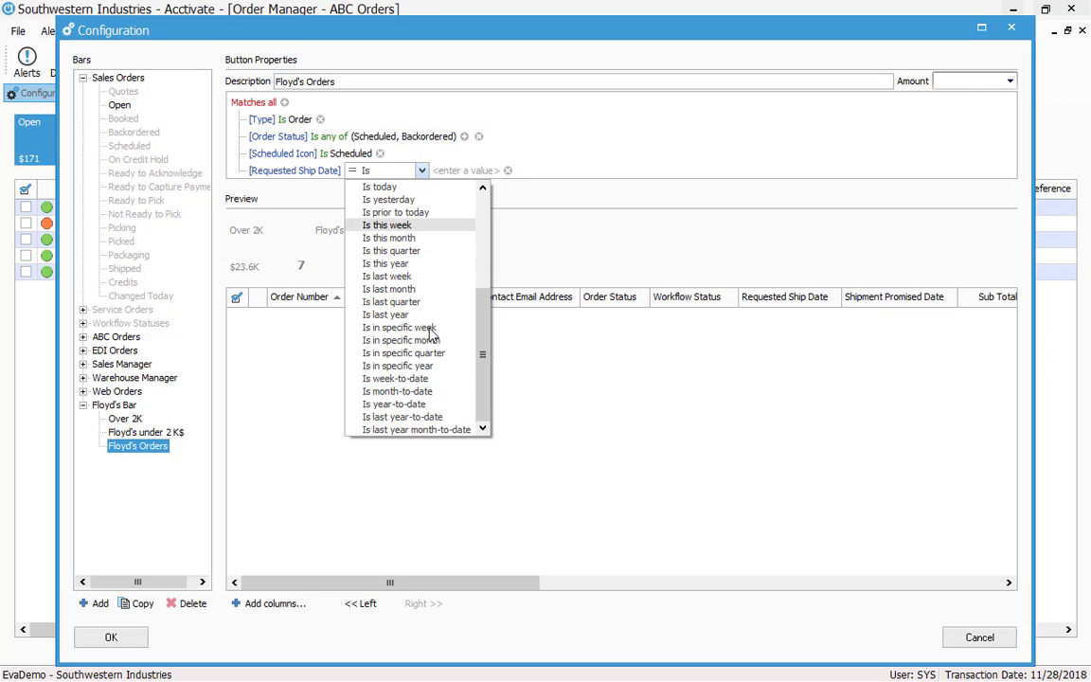
scroll(433, 280, "up", 3)
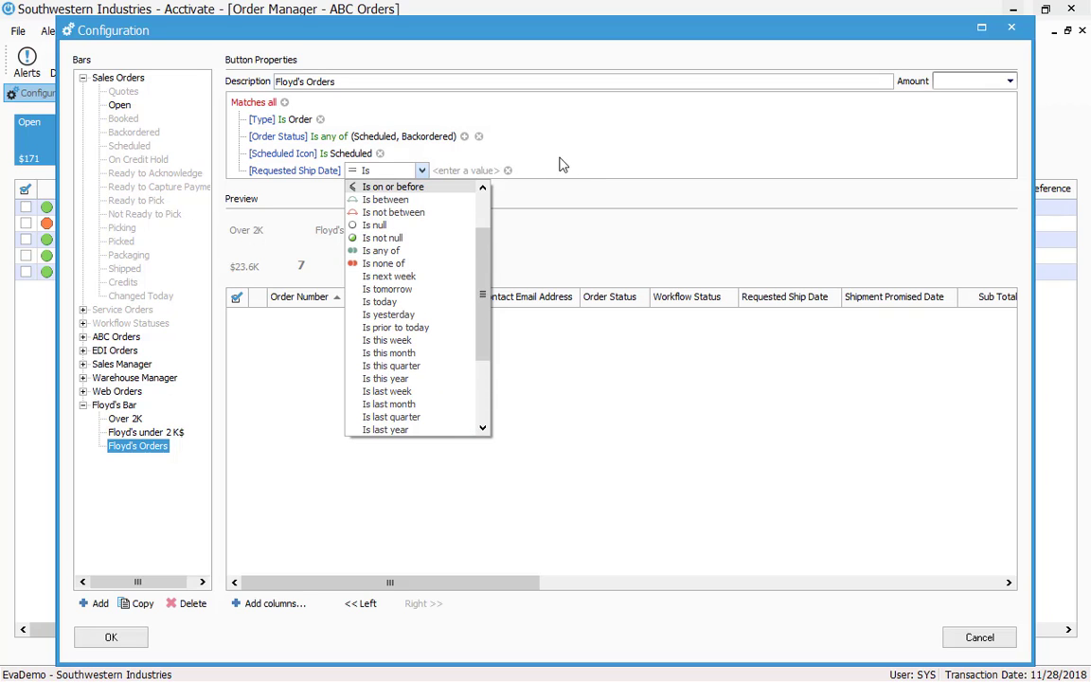
left_click(514, 173)
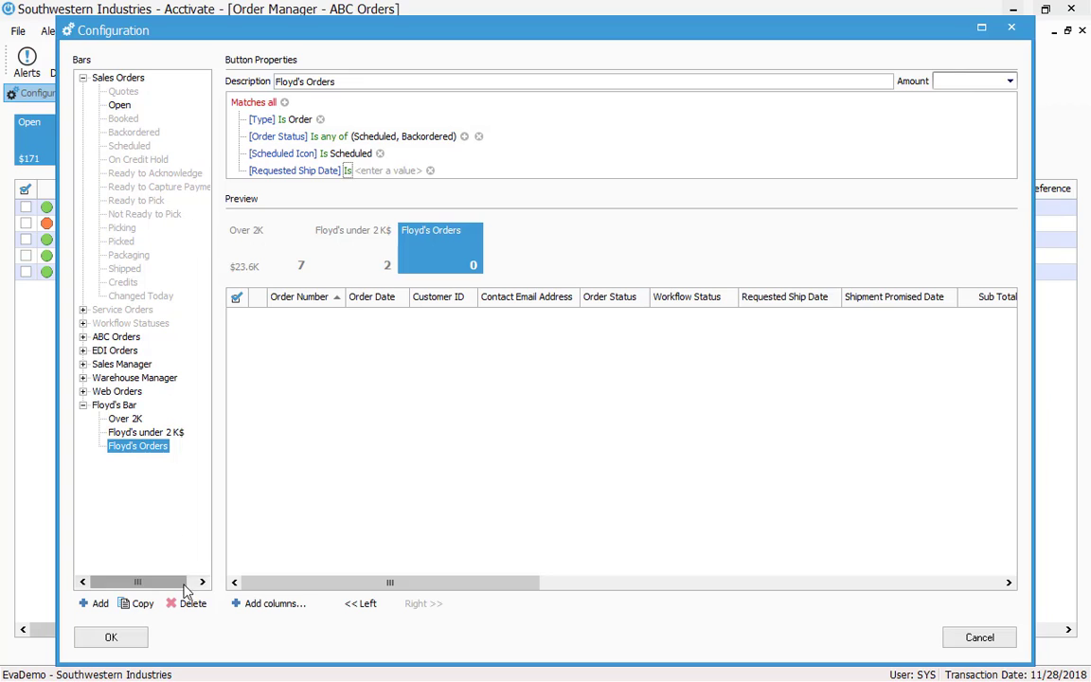
Delete the Orders button from the salesperson's bar, confirming the deletion
left_click(142, 432)
left_click(127, 418)
left_click(140, 445)
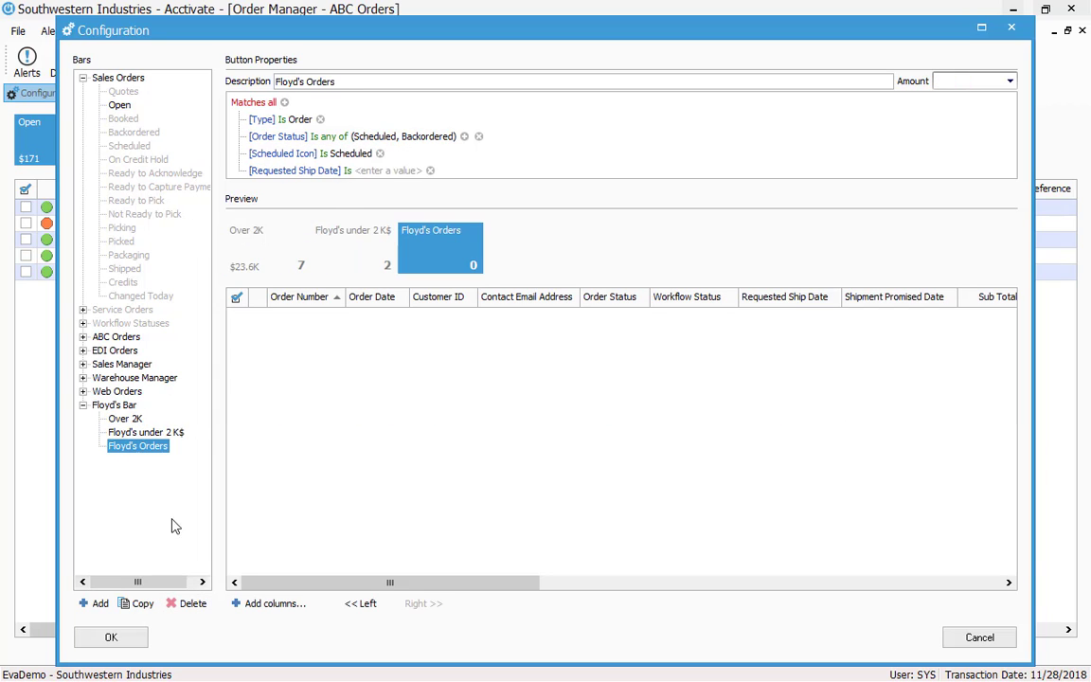
left_click(192, 603)
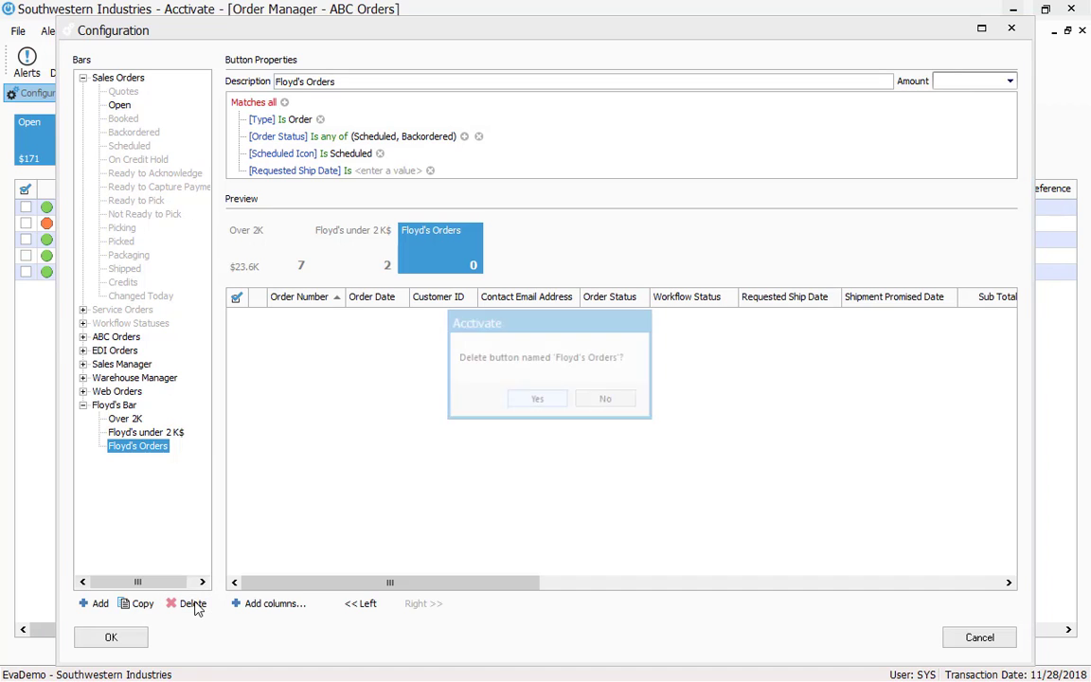
left_click(535, 399)
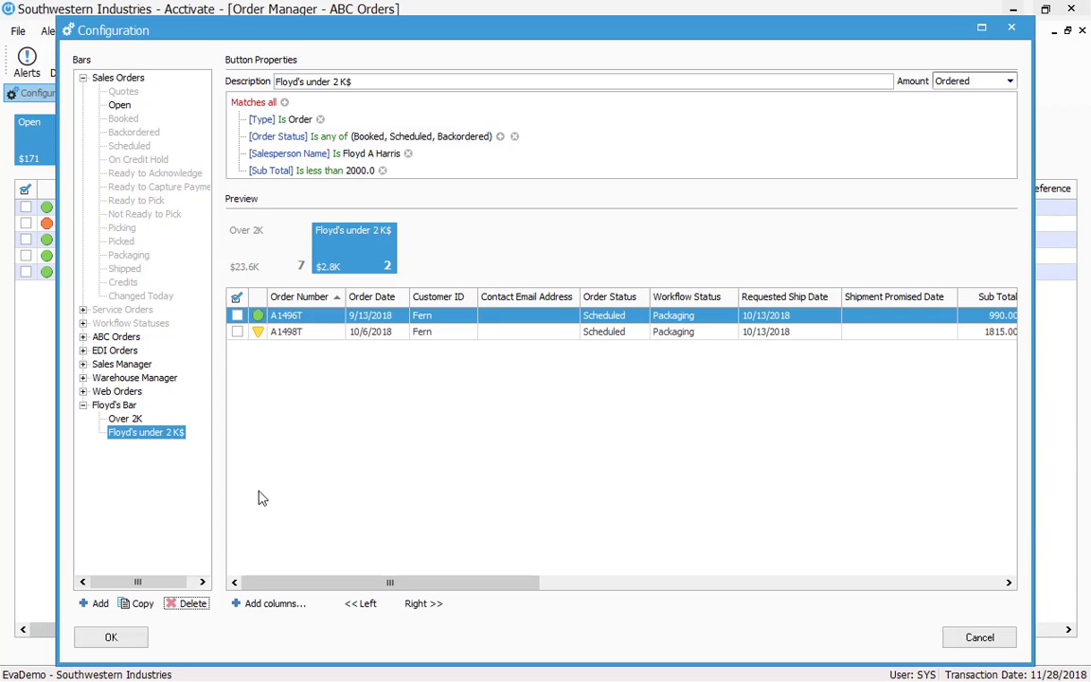
Review the filter conditions of the ABC Orders bar's Open, Backordered, Scheduled, Ready to Pick, Shipped and Credits buttons
left_click(85, 404)
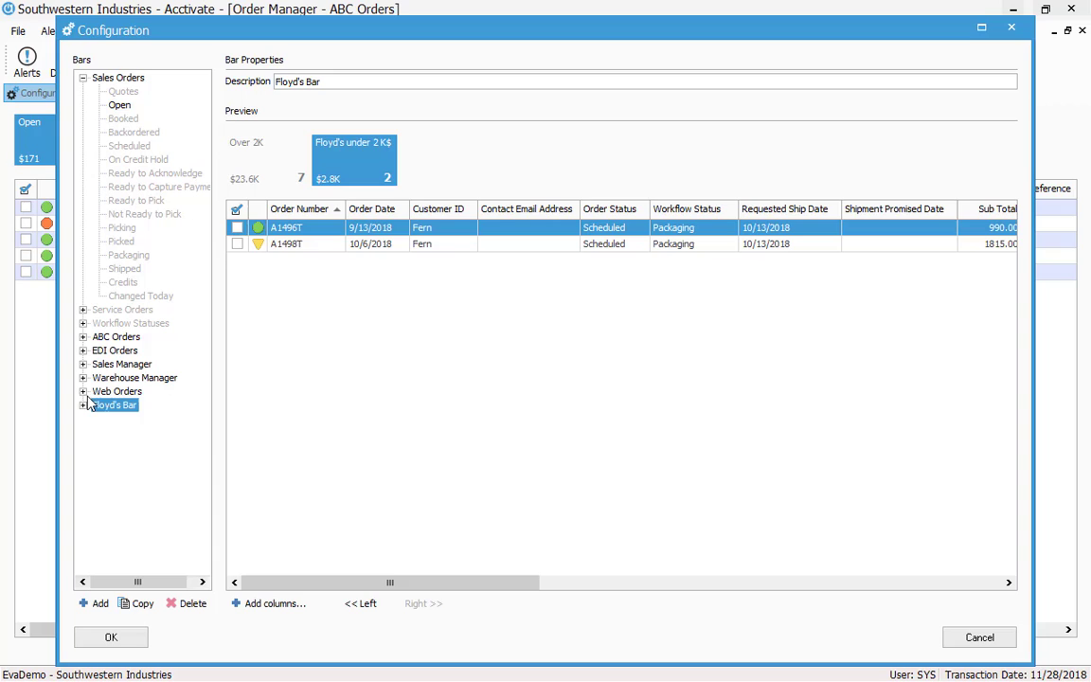
left_click(117, 337)
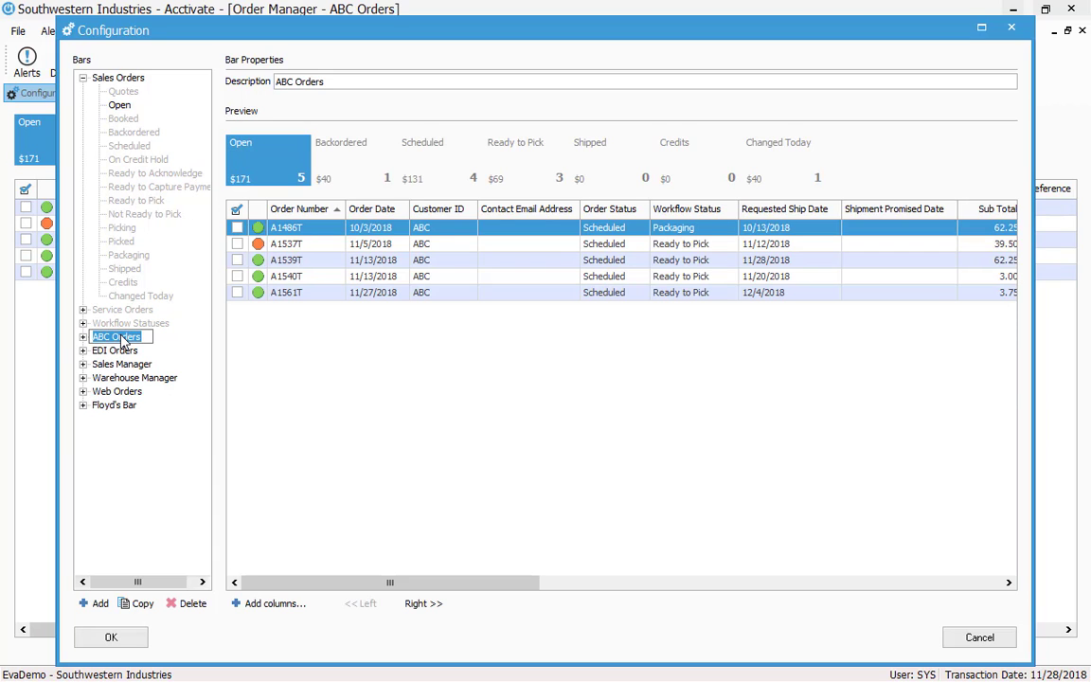
left_click(83, 337)
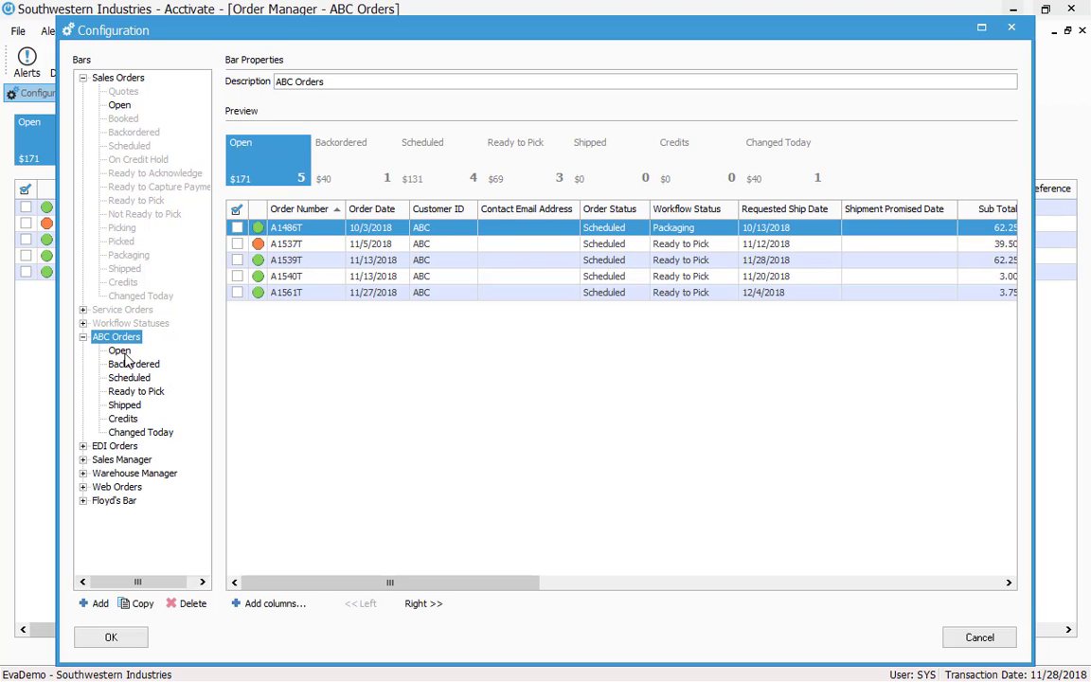
left_click(121, 351)
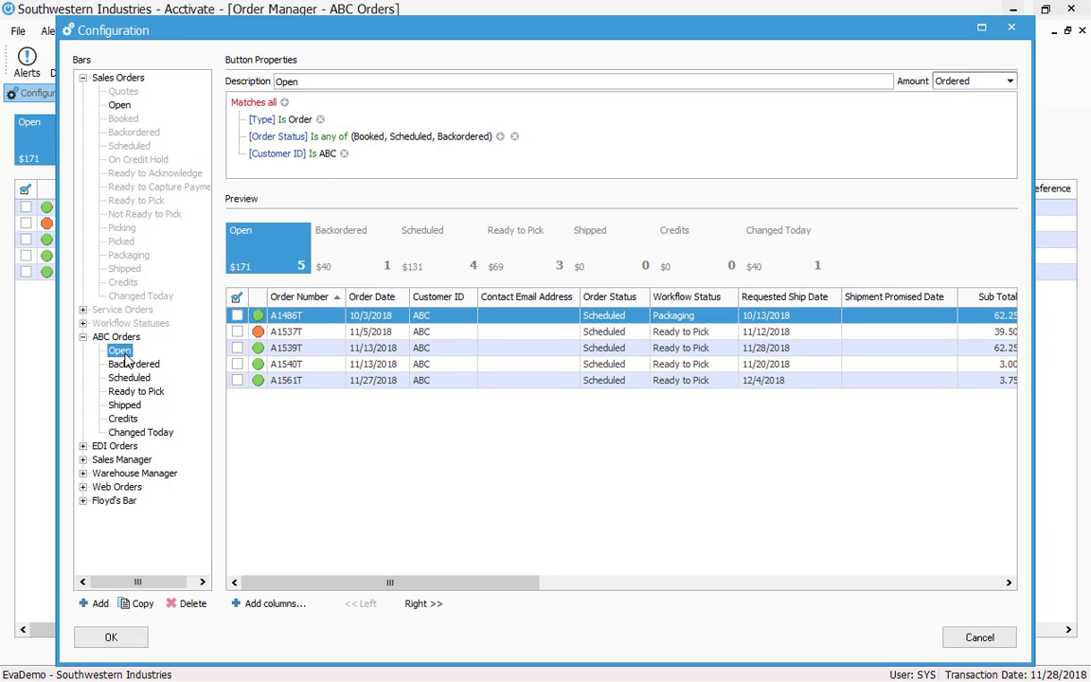
left_click(121, 352)
left_click(131, 364)
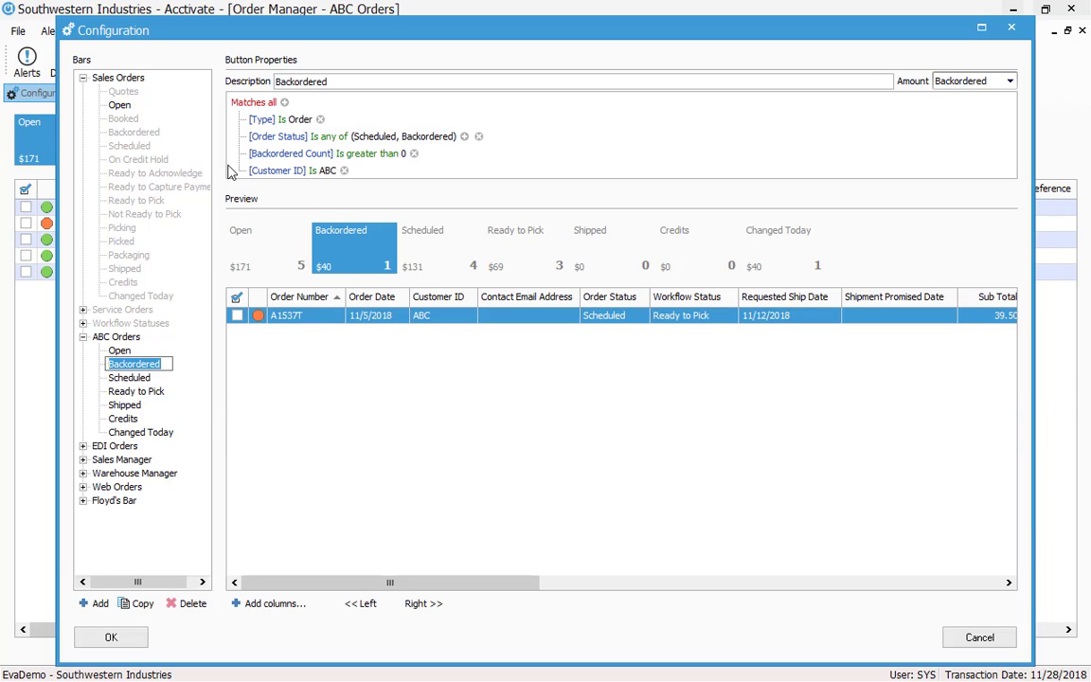
left_click(132, 377)
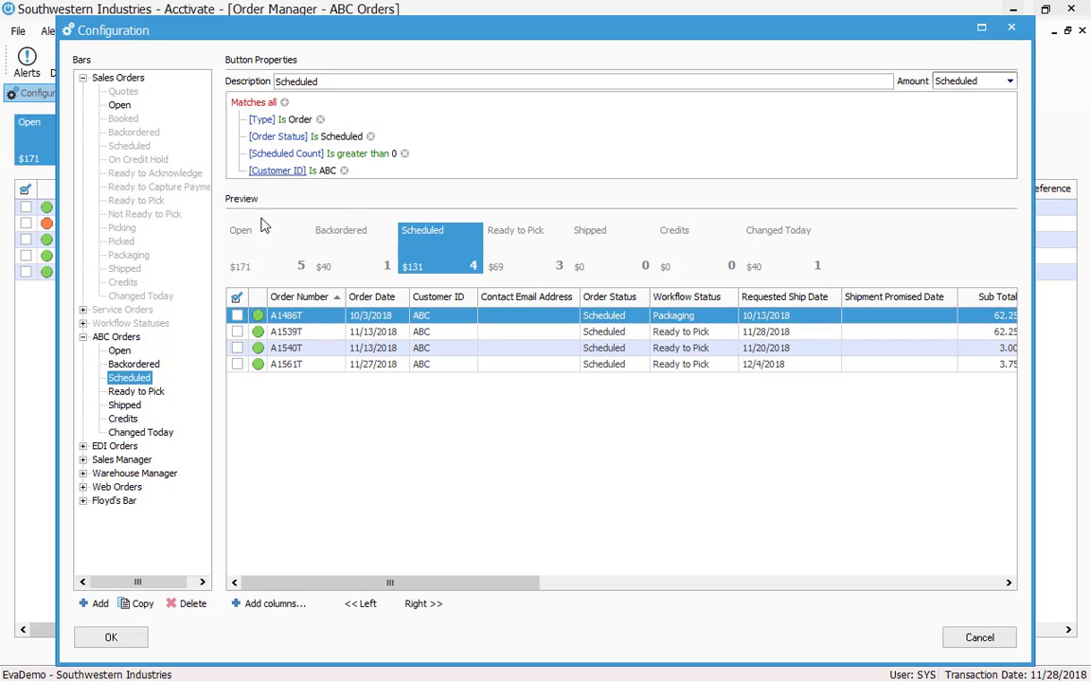
left_click(134, 391)
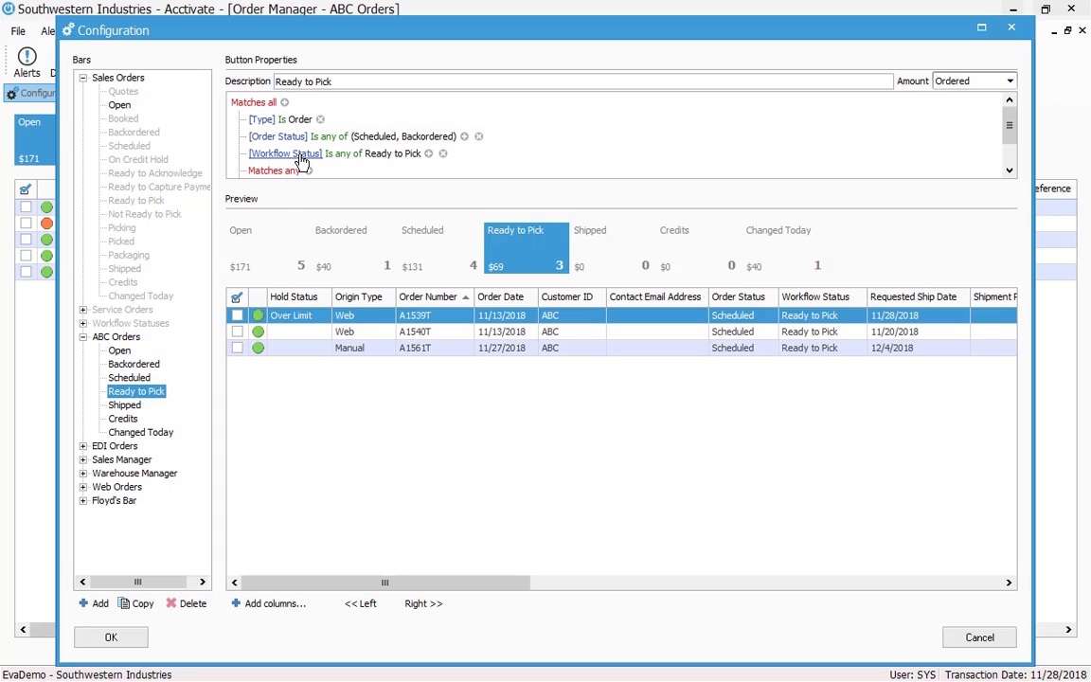
left_click(126, 405)
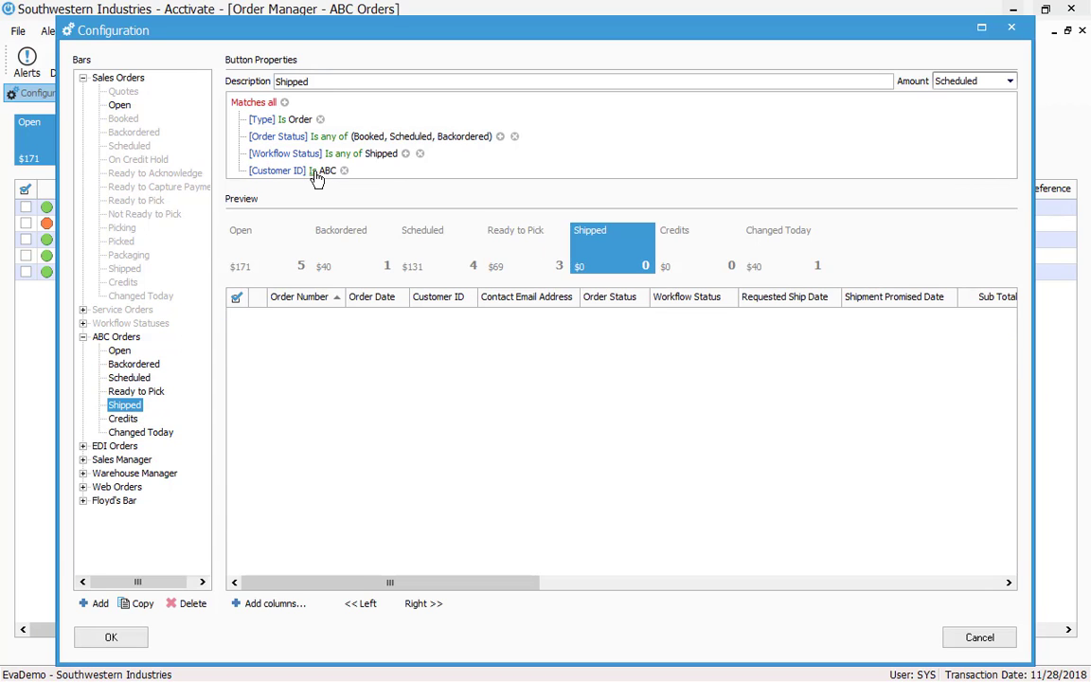
left_click(124, 419)
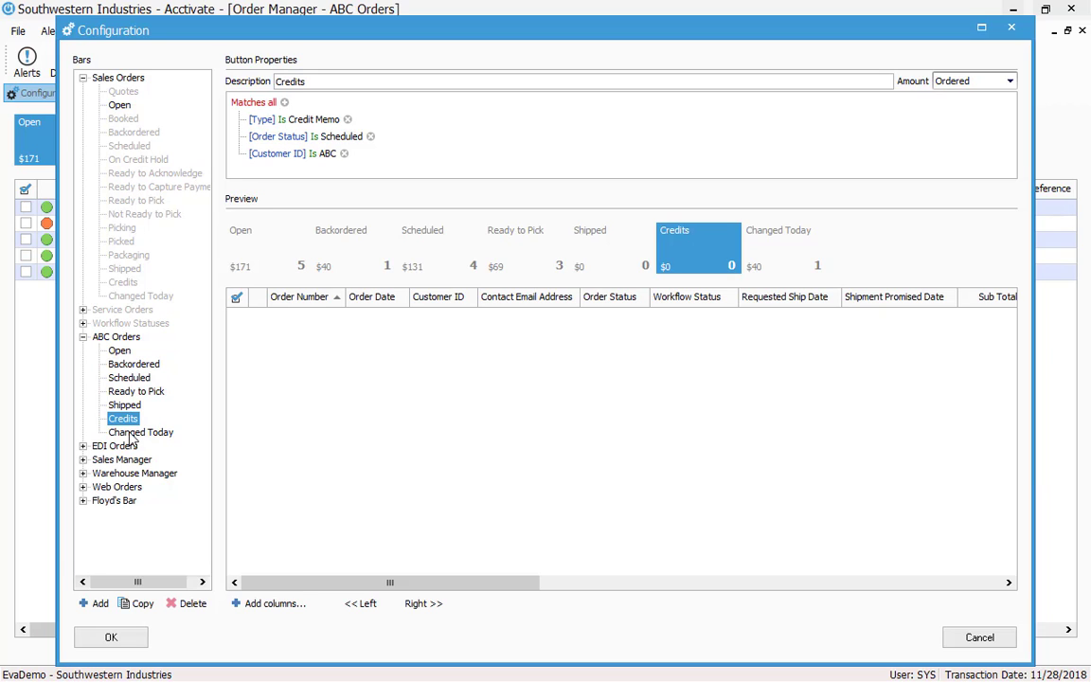
Examine the ABC Orders bar's Changed Today button and its Updated Date operator choices, keeping Is today
left_click(123, 433)
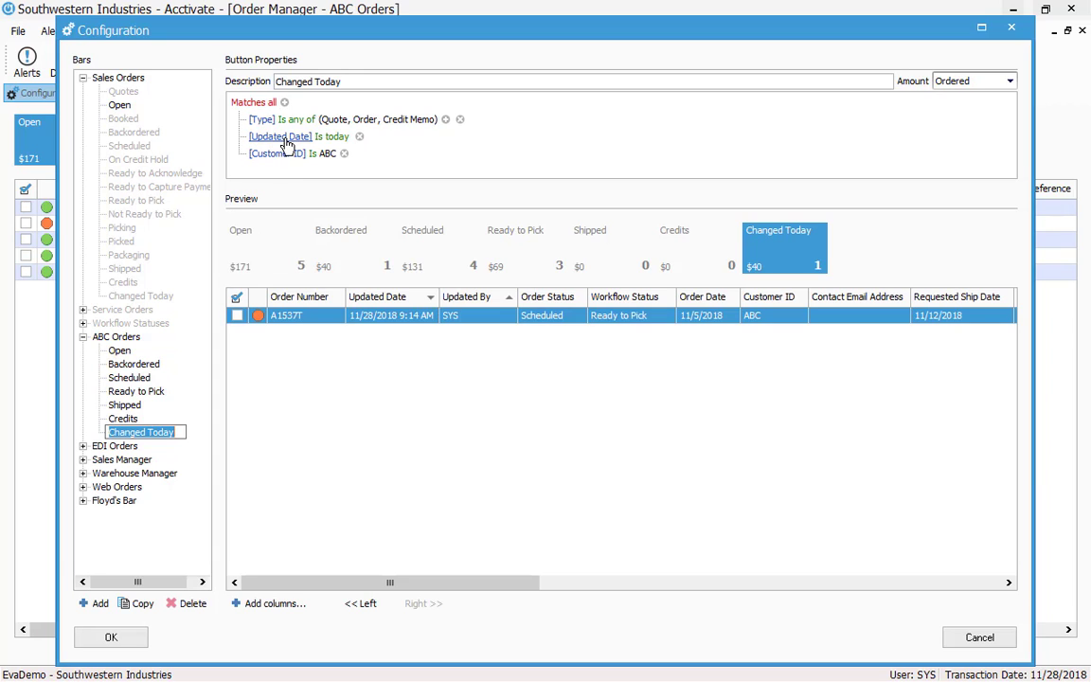
left_click(331, 137)
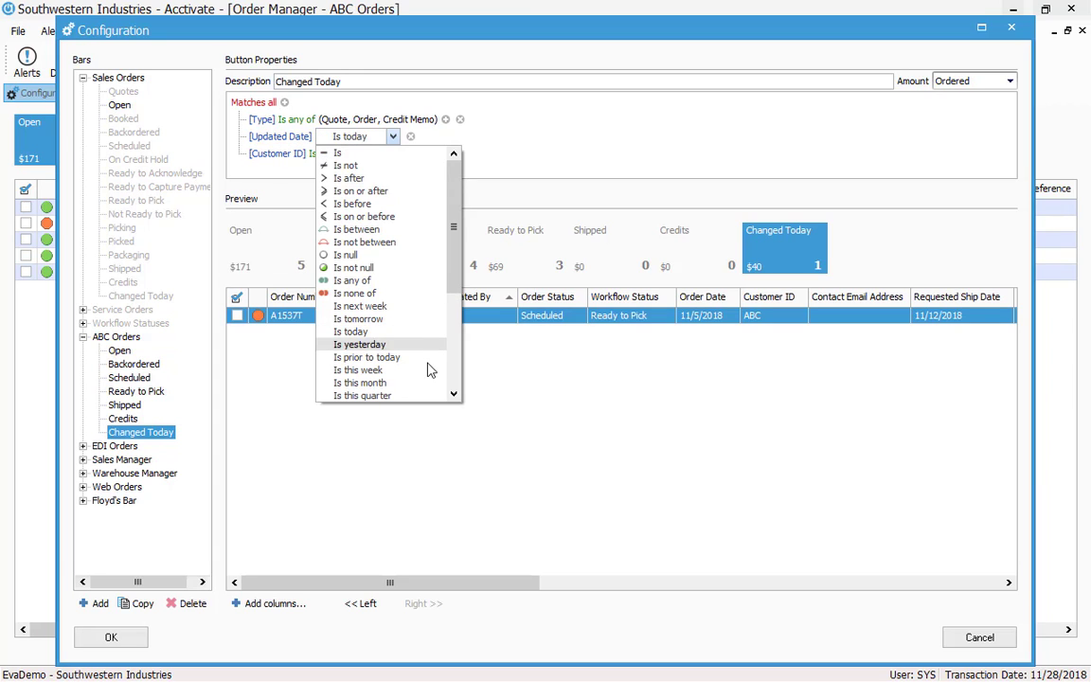
left_click(426, 332)
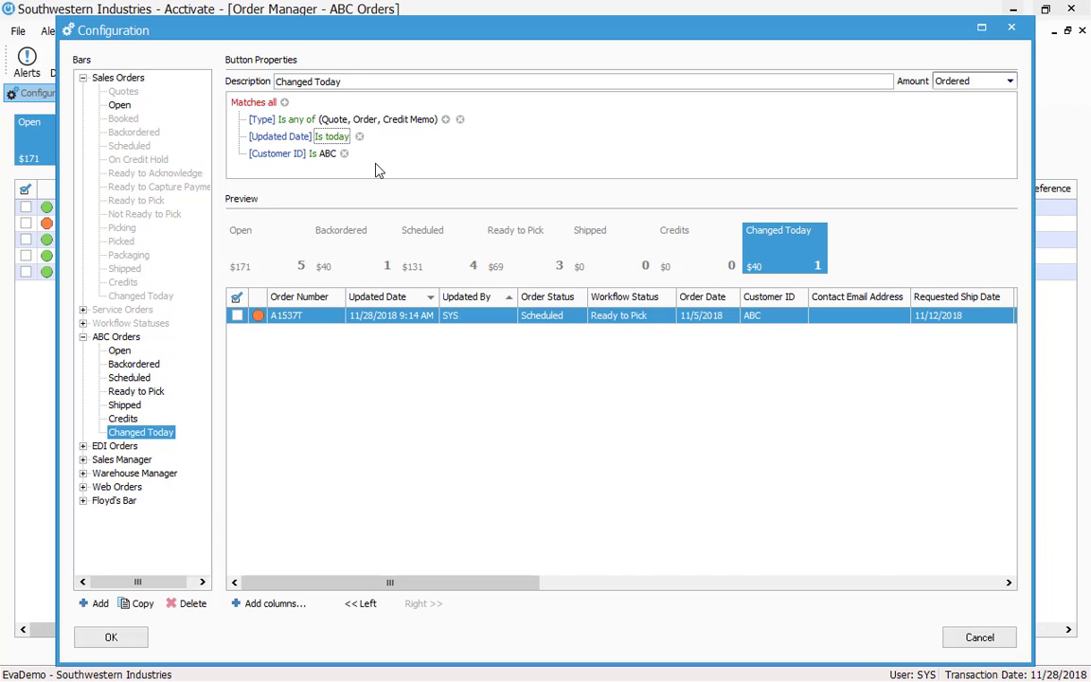
Inspect the EDI Orders bar's Open EDI Orders button and the choices for its Origin Type condition
left_click(83, 336)
left_click(96, 351)
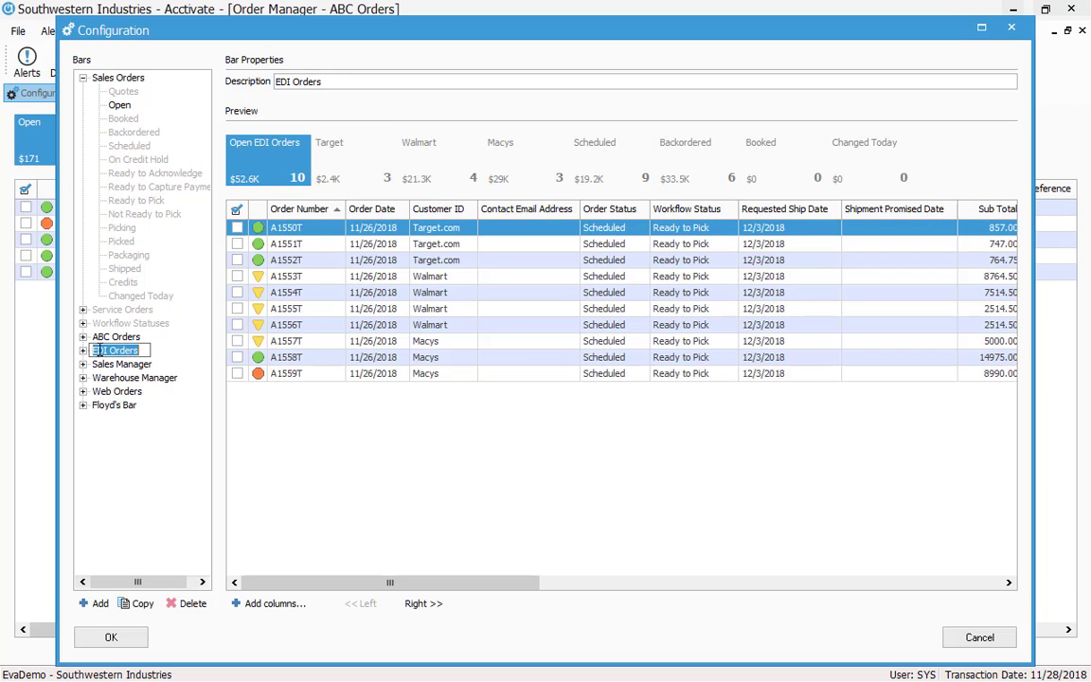
left_click(84, 351)
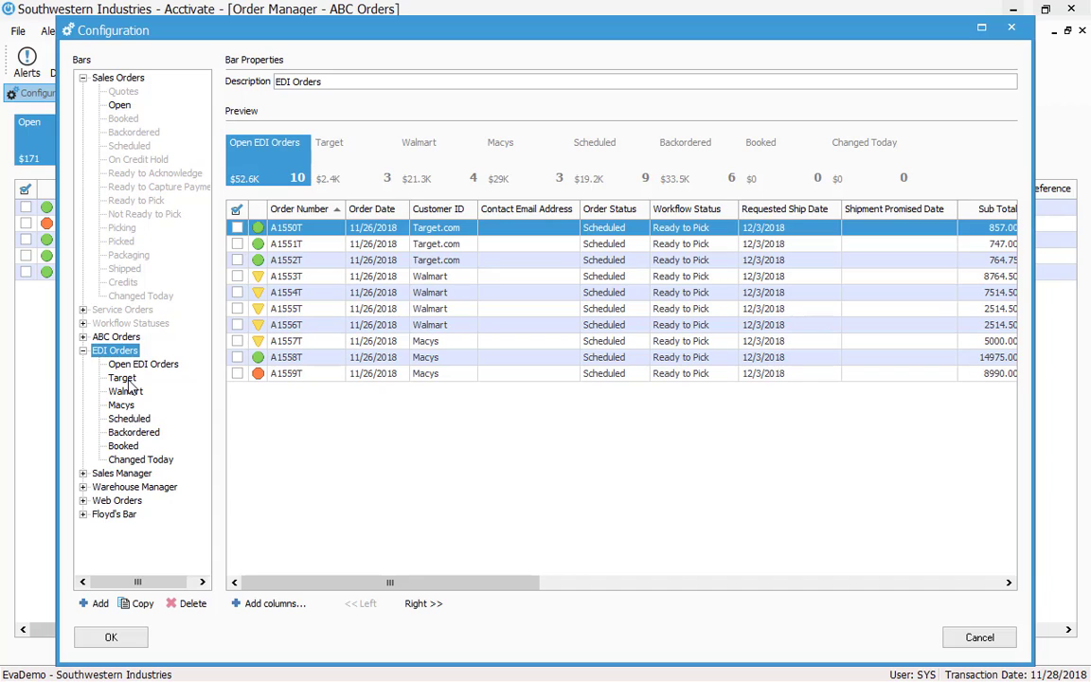
left_click(129, 365)
left_click(128, 368)
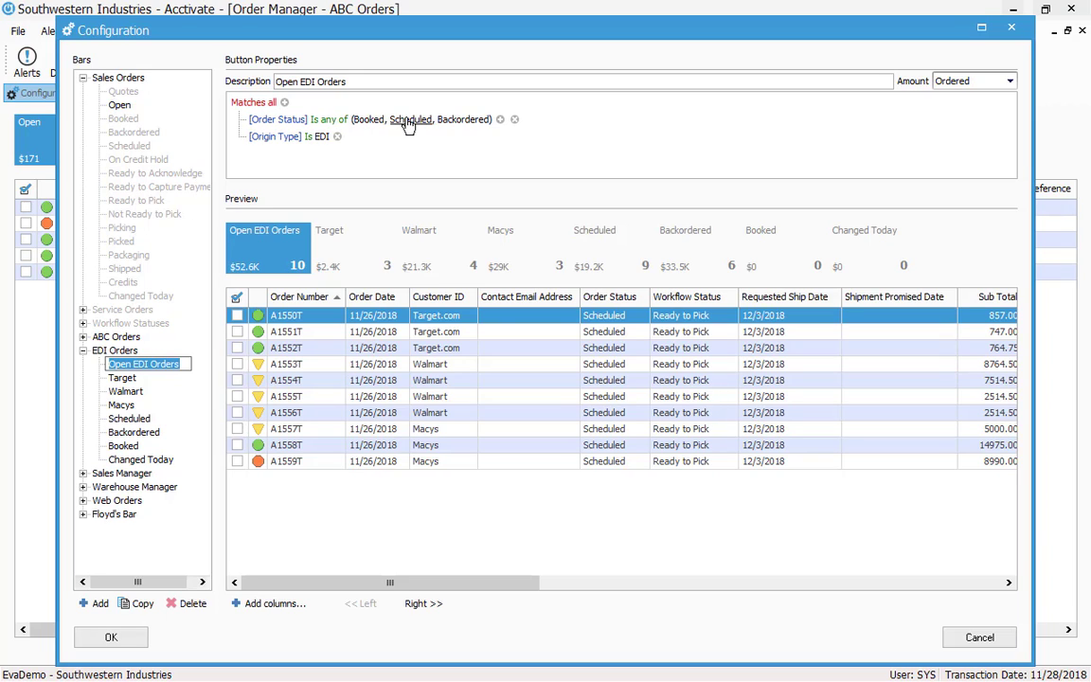
left_click(320, 138)
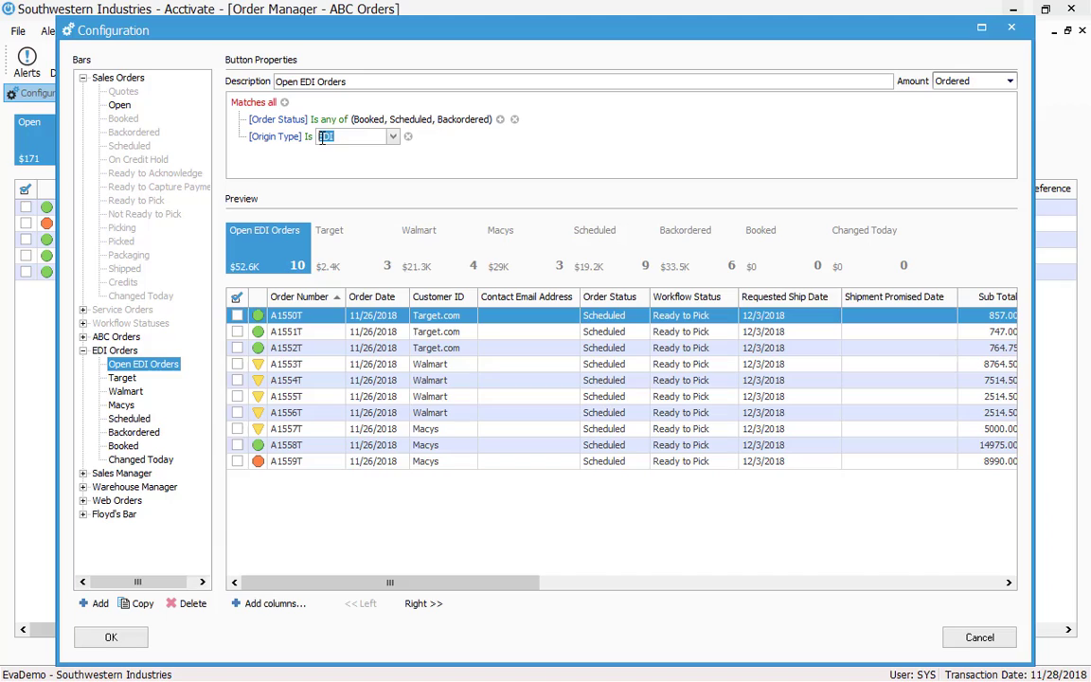
left_click(394, 139)
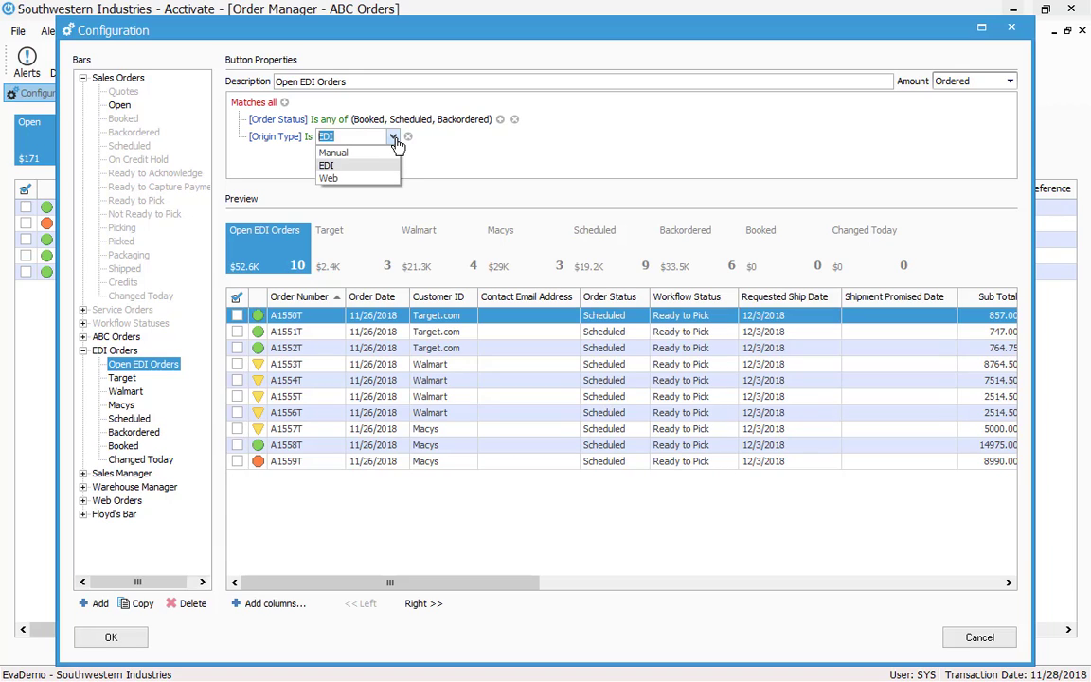
Review the filter conditions of the EDI Orders bar's Target, Walmart, Macys and Changed Today buttons, keeping EDI as the origin type
left_click(397, 142)
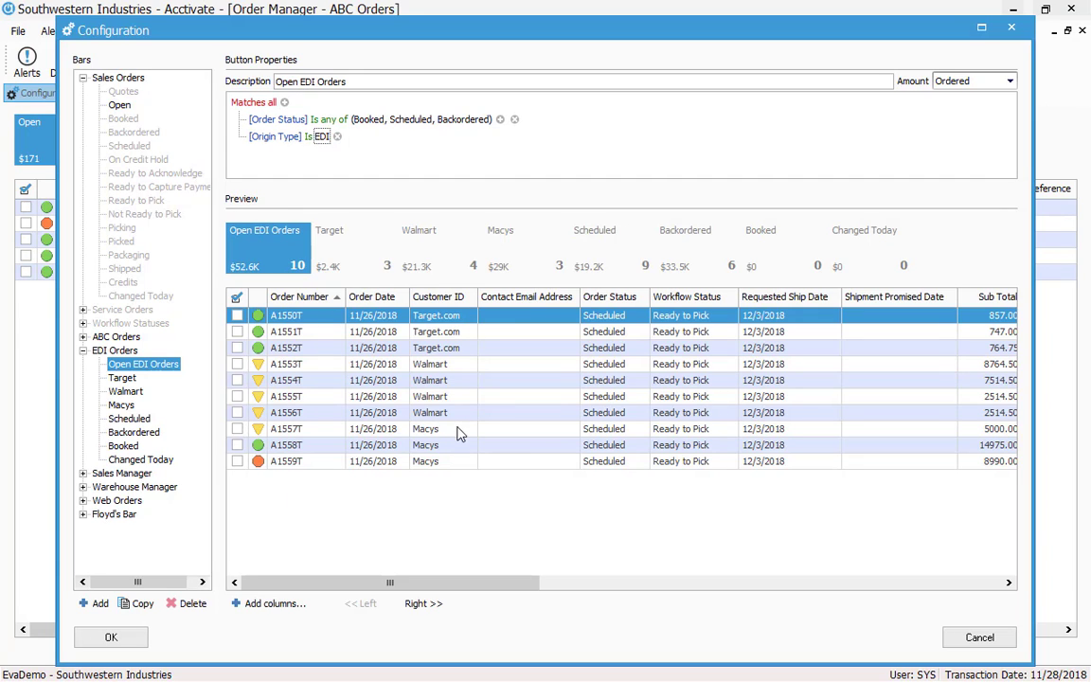
left_click(122, 379)
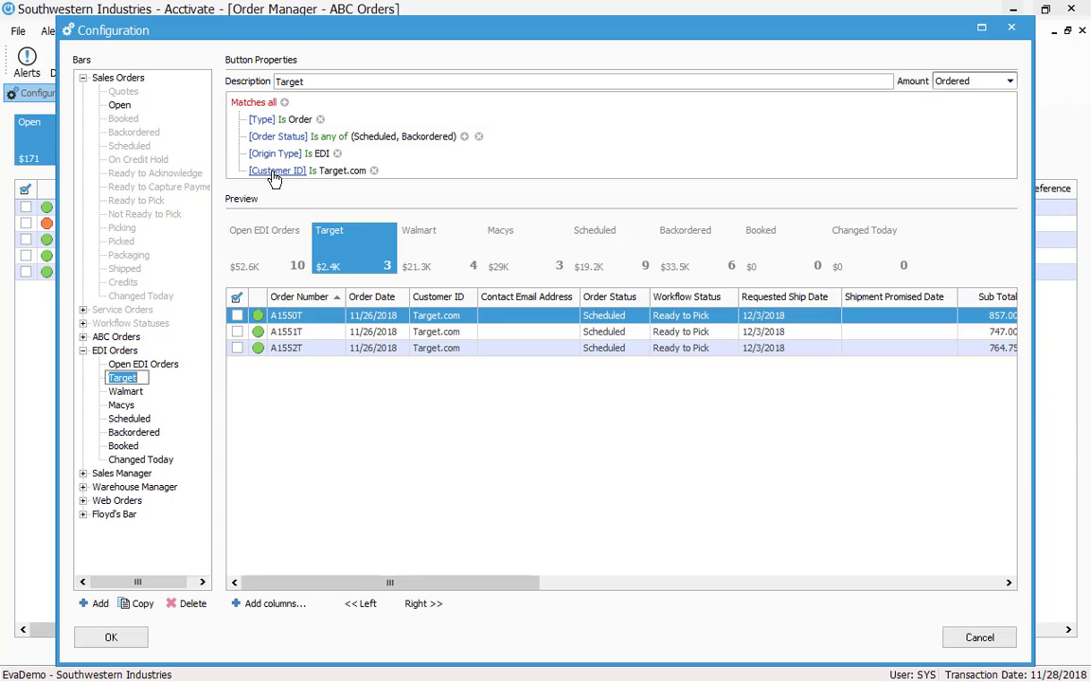
left_click(119, 390)
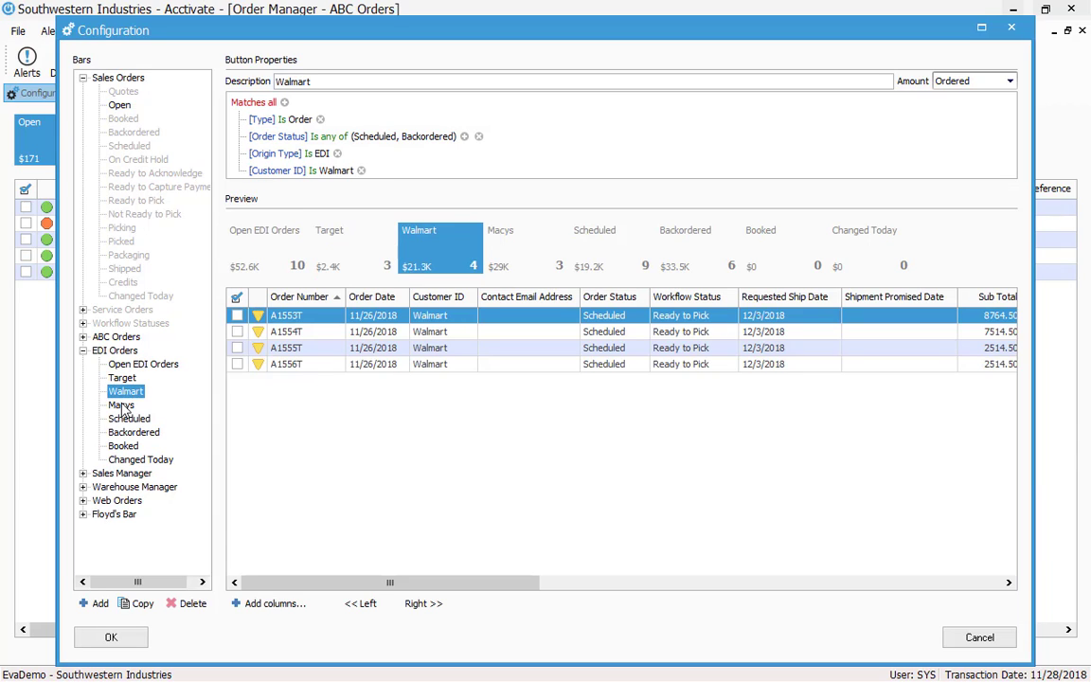
left_click(122, 406)
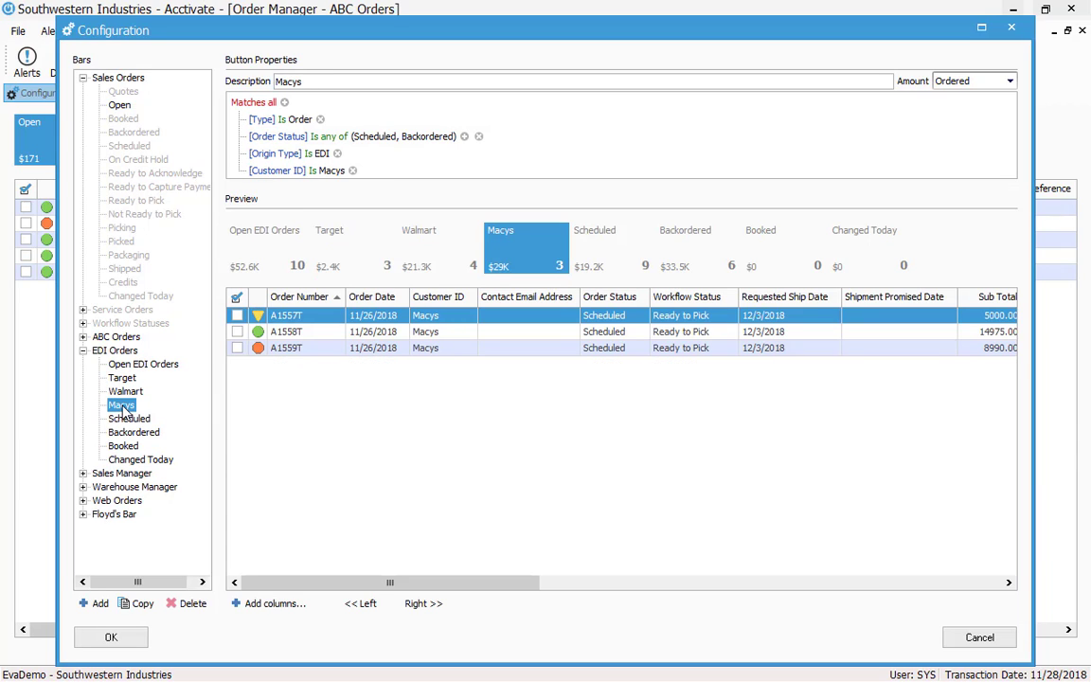
left_click(138, 462)
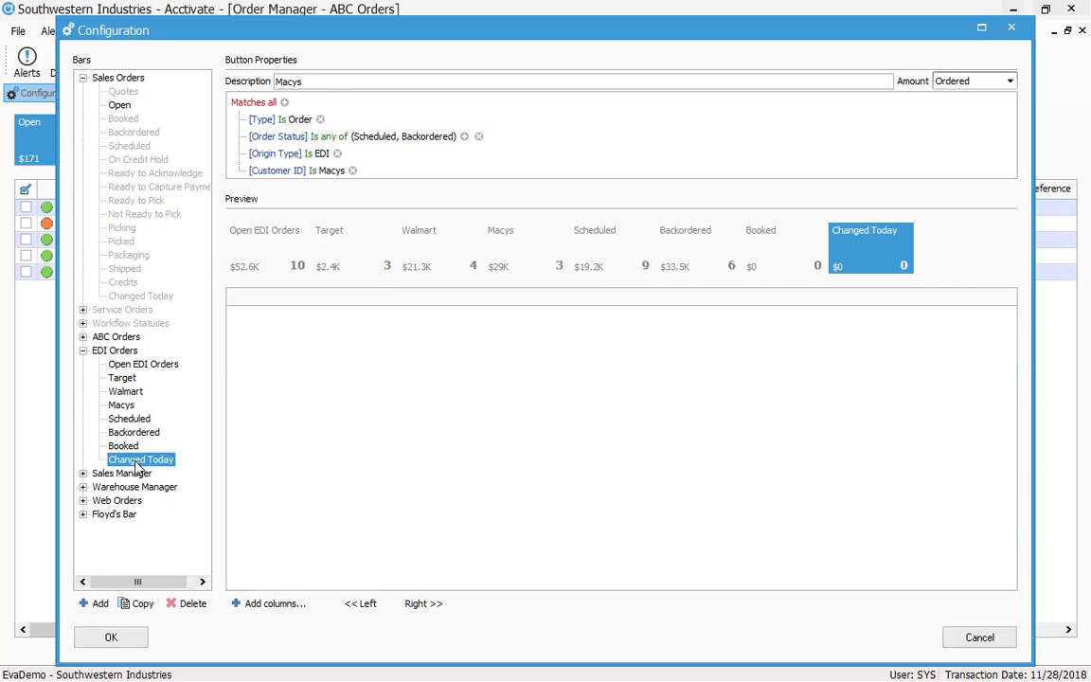
left_click(138, 461)
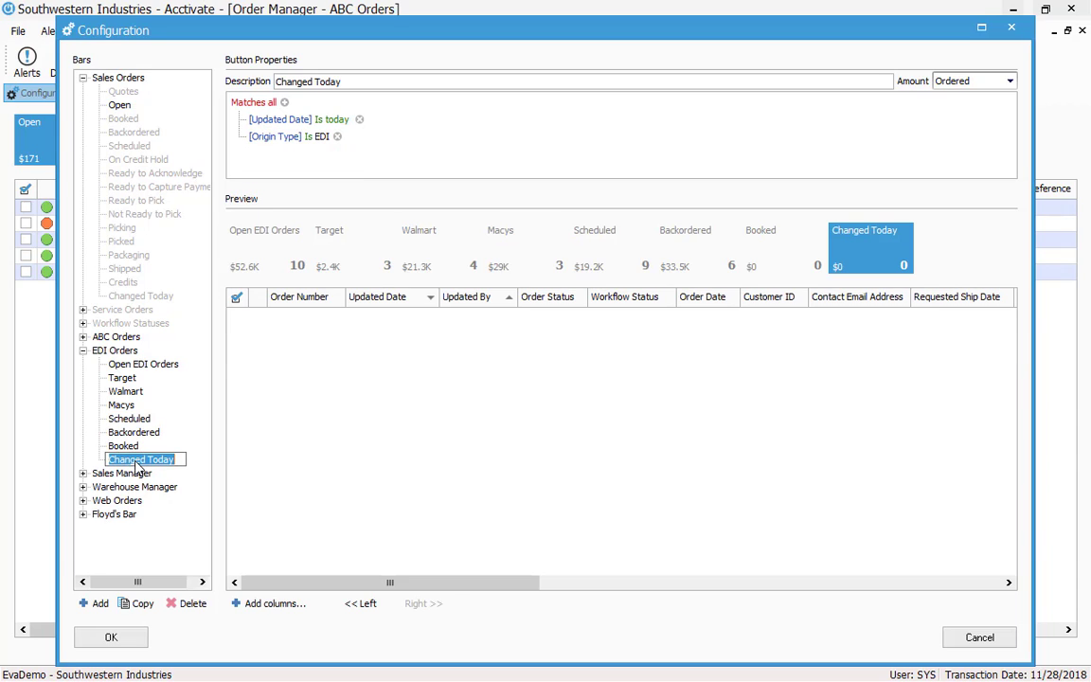
left_click(82, 350)
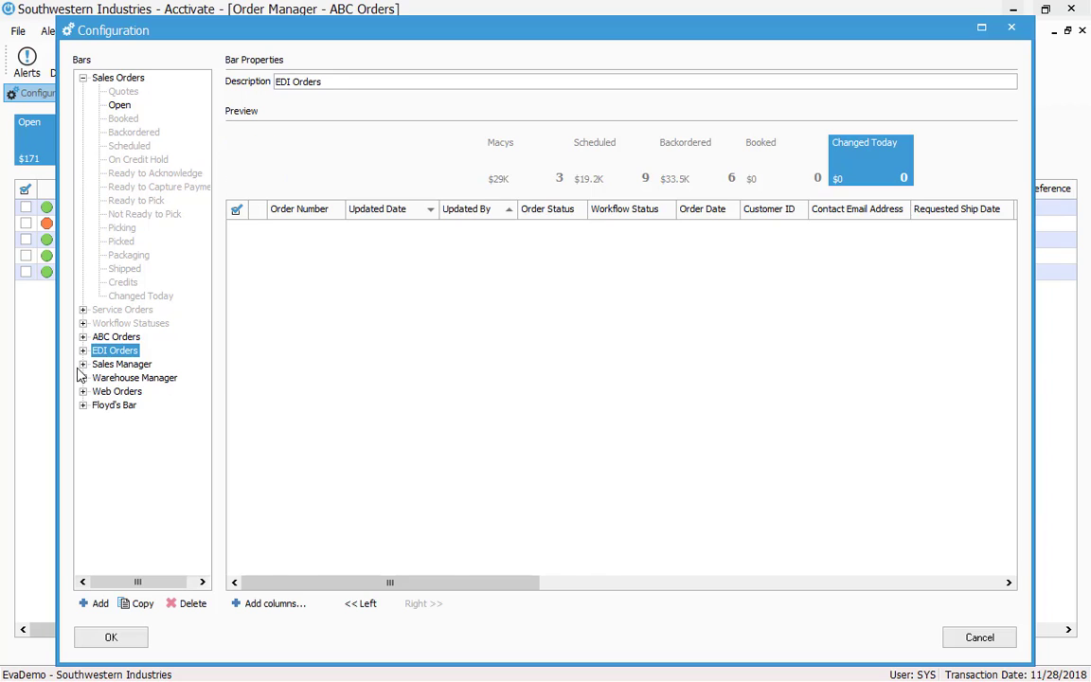
Review the filter conditions of the Sales Manager bar's Quotes, Booked and Backordered buttons
left_click(83, 363)
left_click(82, 363)
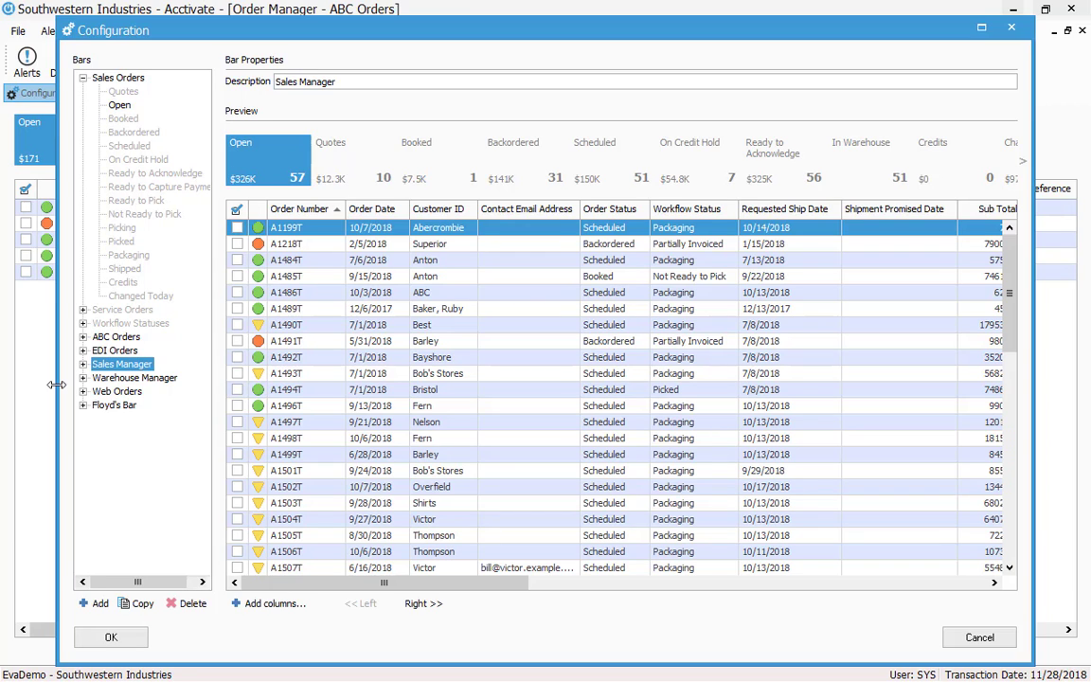
left_click(83, 364)
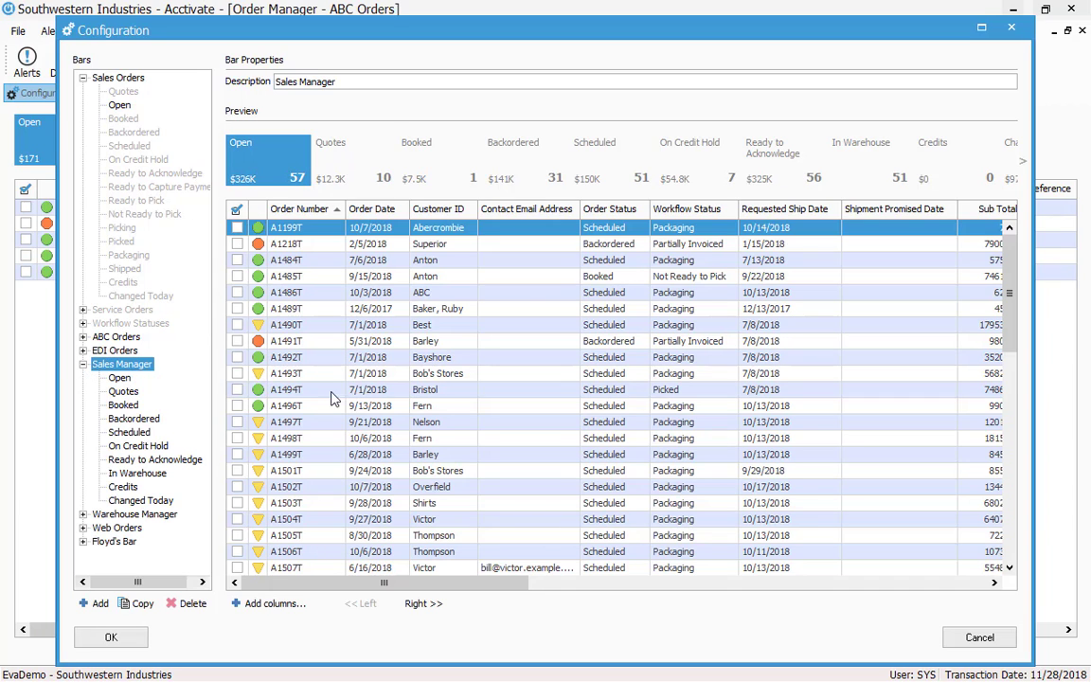
left_click(305, 163)
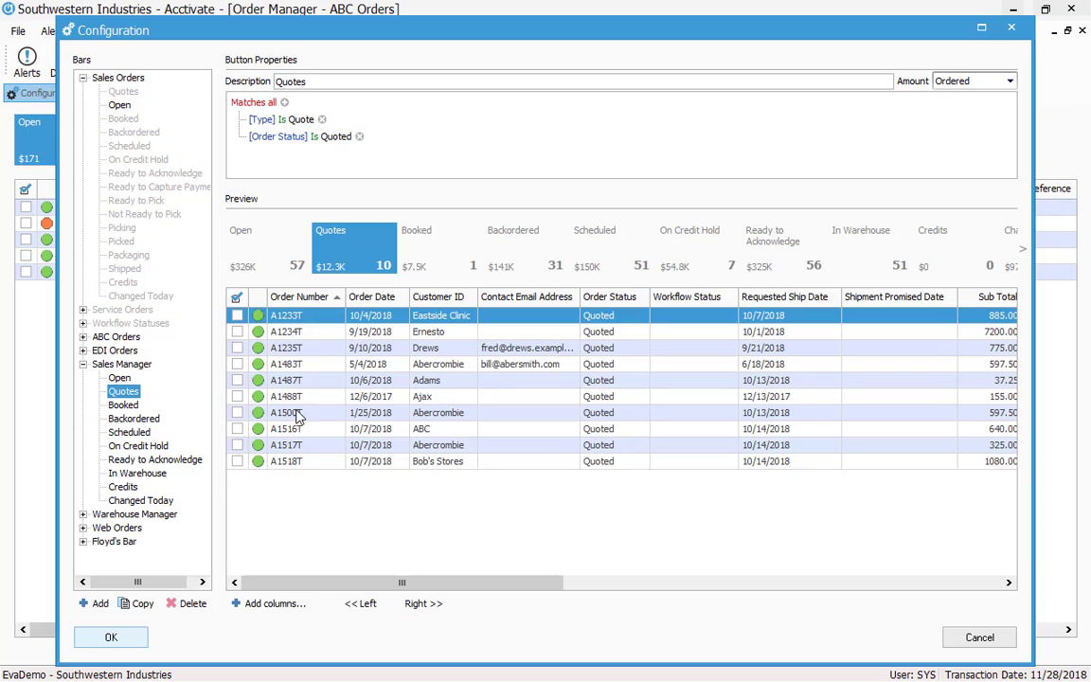
left_click(123, 404)
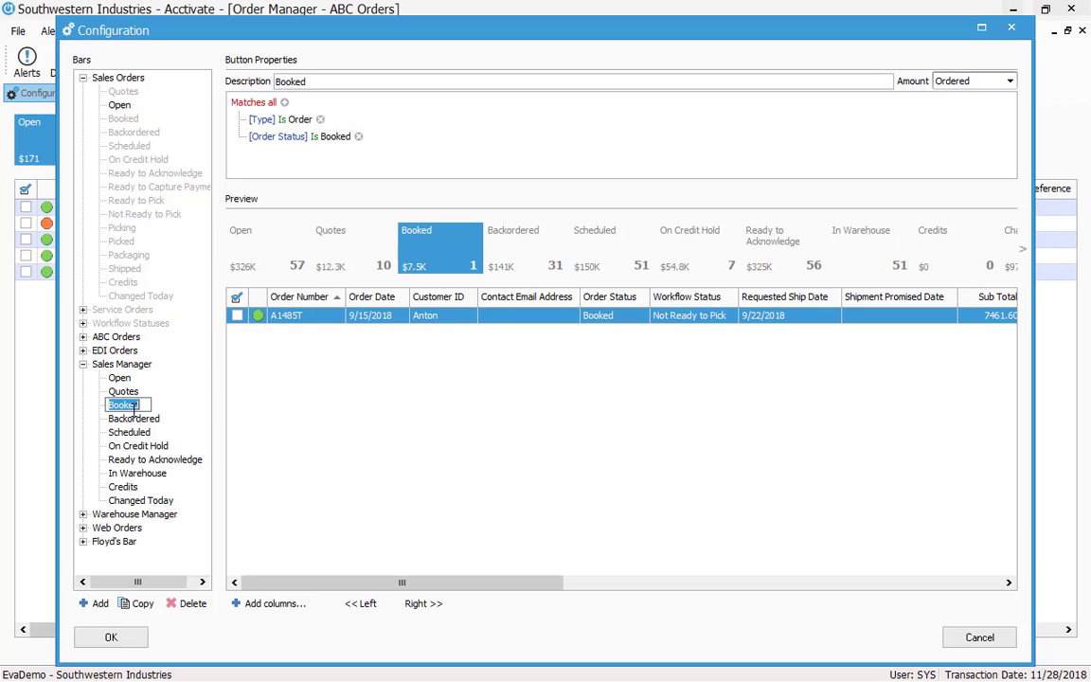
left_click(134, 420)
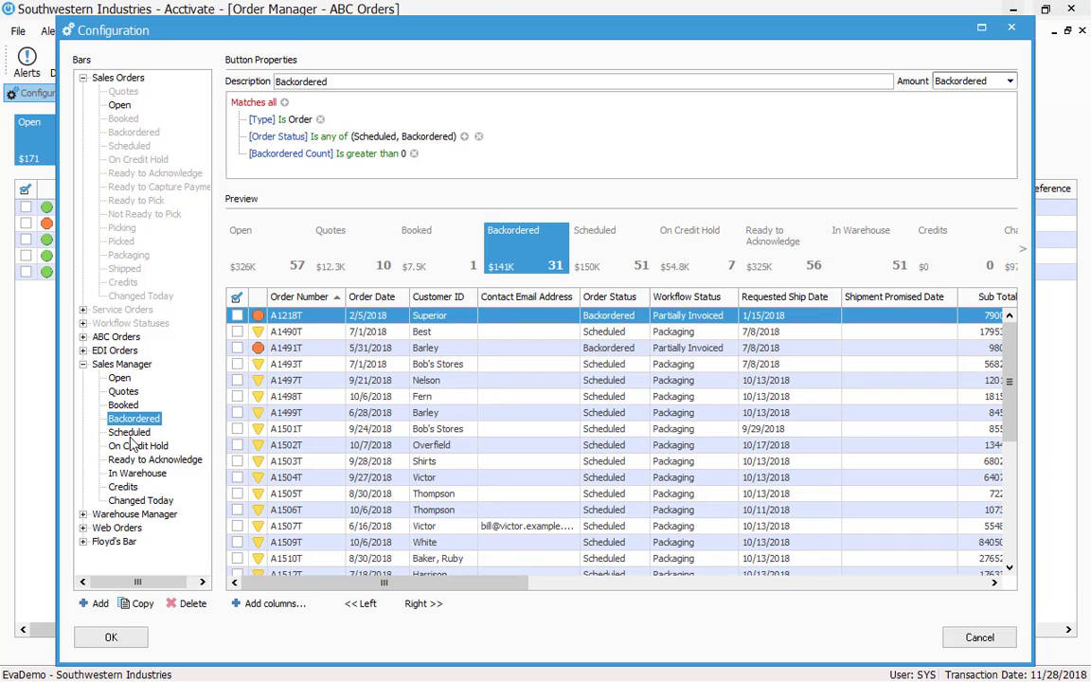
Examine how the Sales Manager bar's On Credit Hold, Ready to Acknowledge, In Warehouse and Open buttons are filtered
left_click(135, 447)
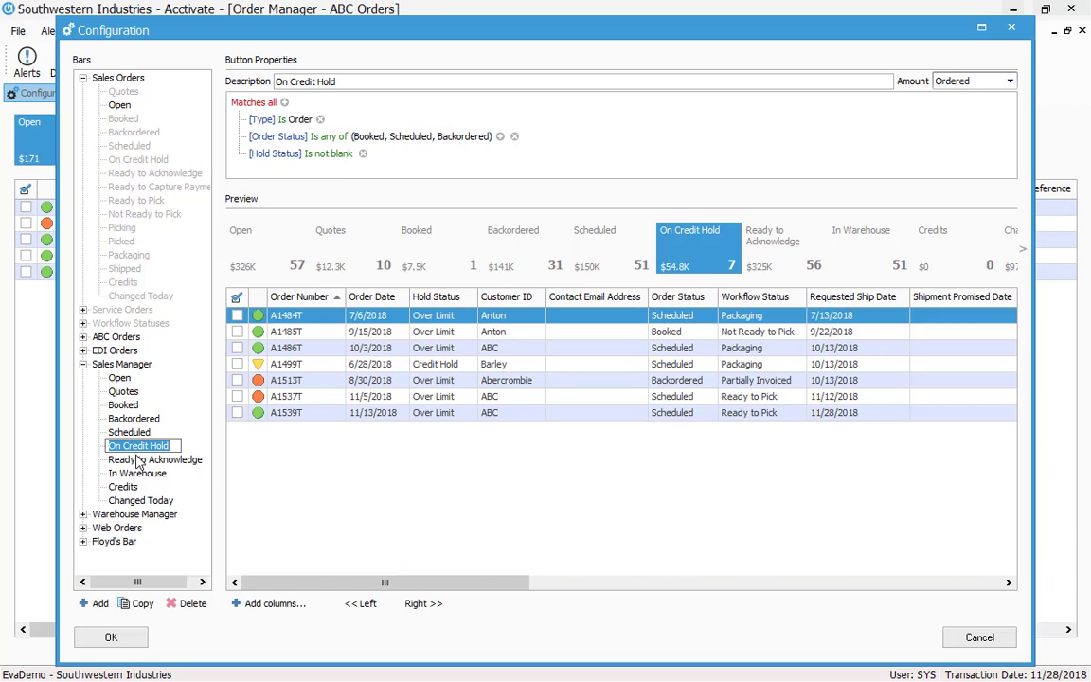
left_click(140, 462)
left_click(138, 461)
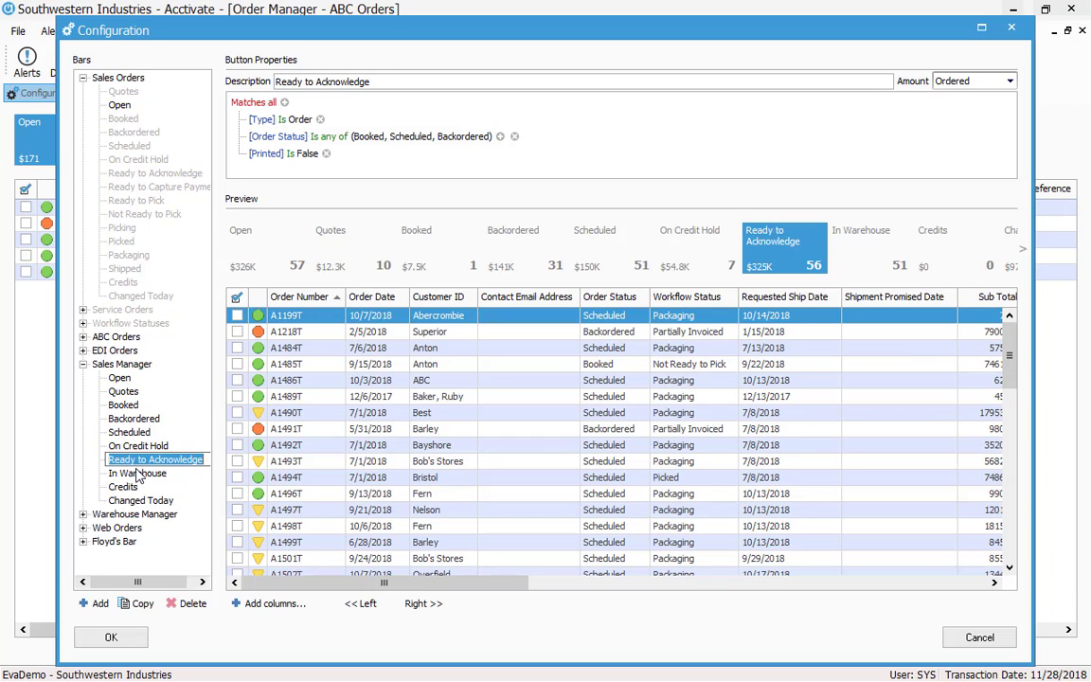
left_click(137, 474)
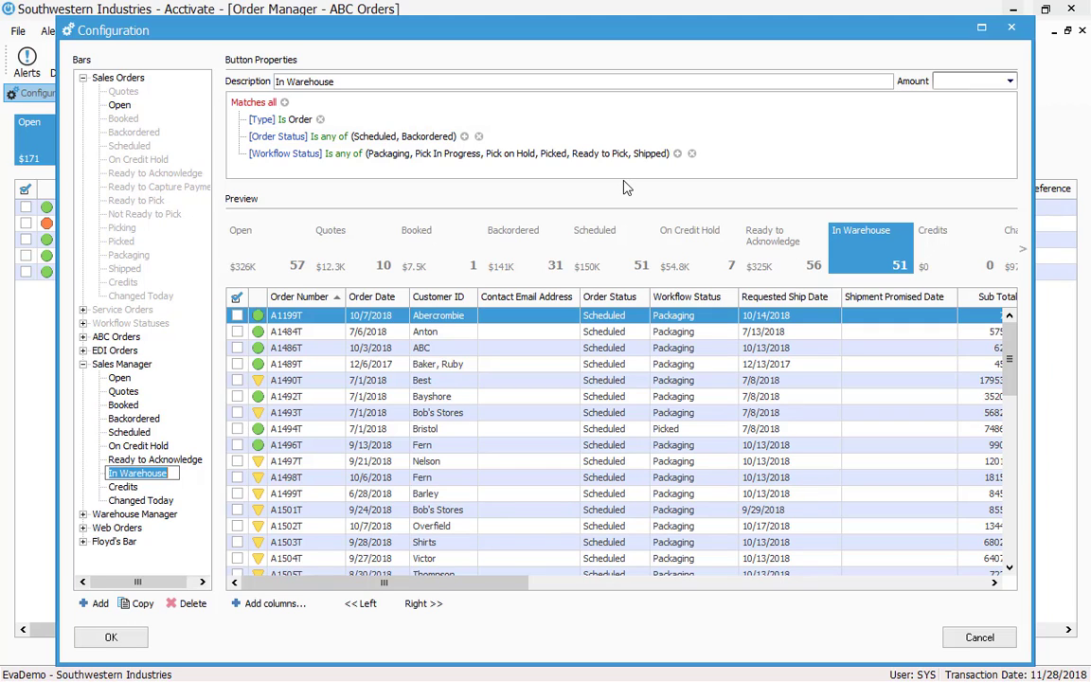
left_click(122, 365)
left_click(115, 378)
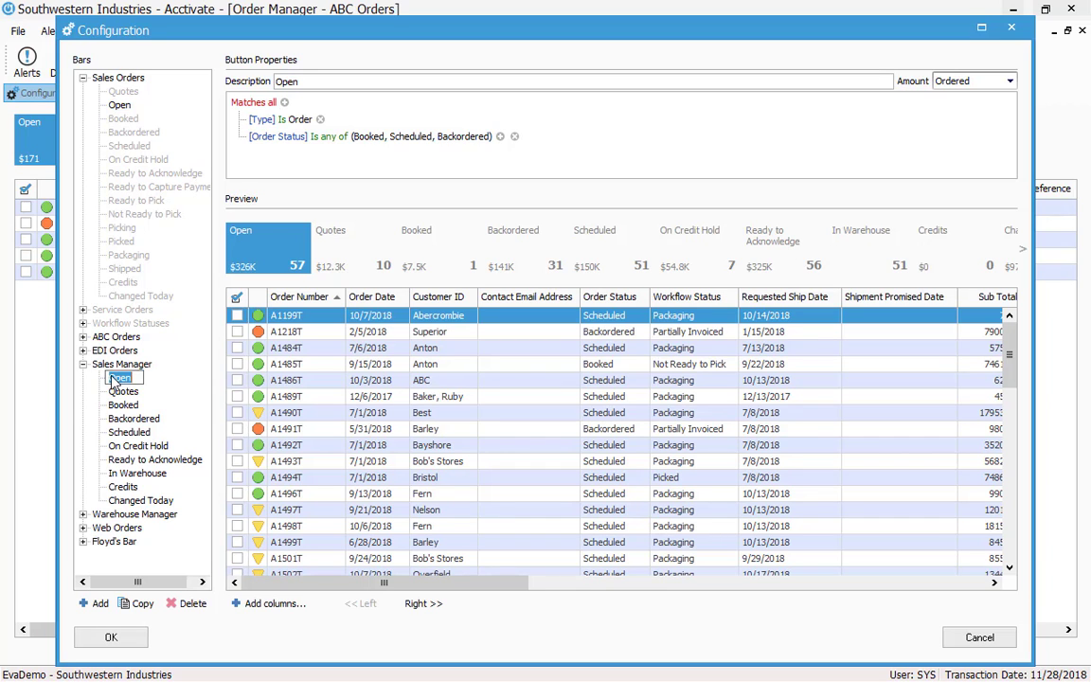
left_click(83, 365)
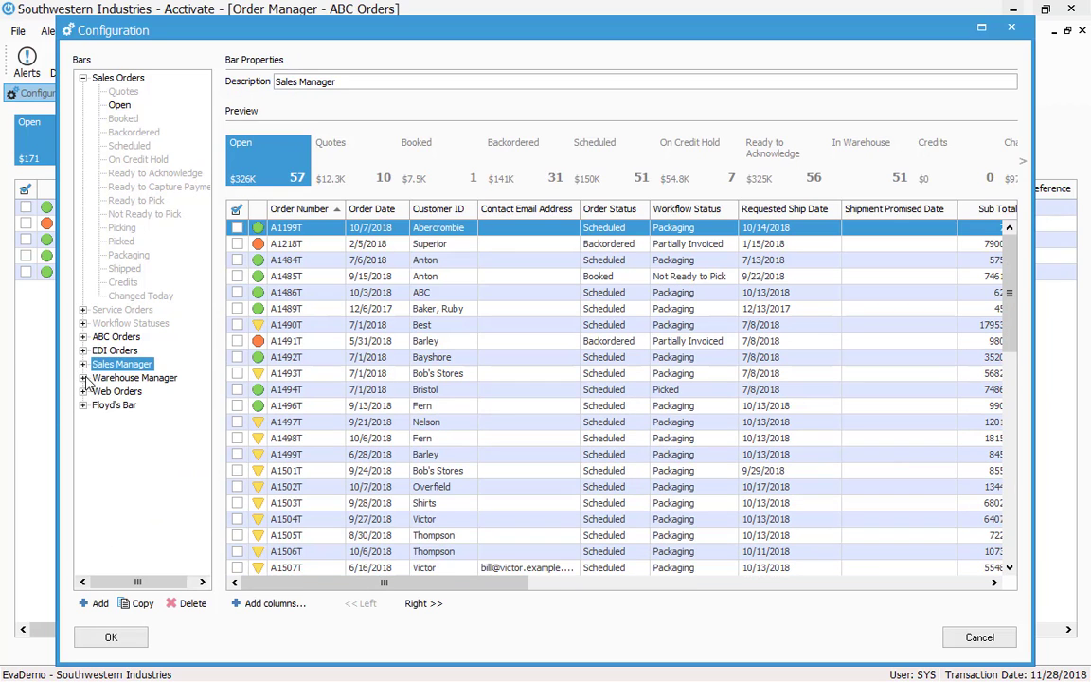
Review the filter conditions of the Warehouse Manager bar's Ready to Pick, Pick In Progress, Picked, Pick on Hold and Not Ready to Pick buttons
left_click(85, 378)
left_click(153, 393)
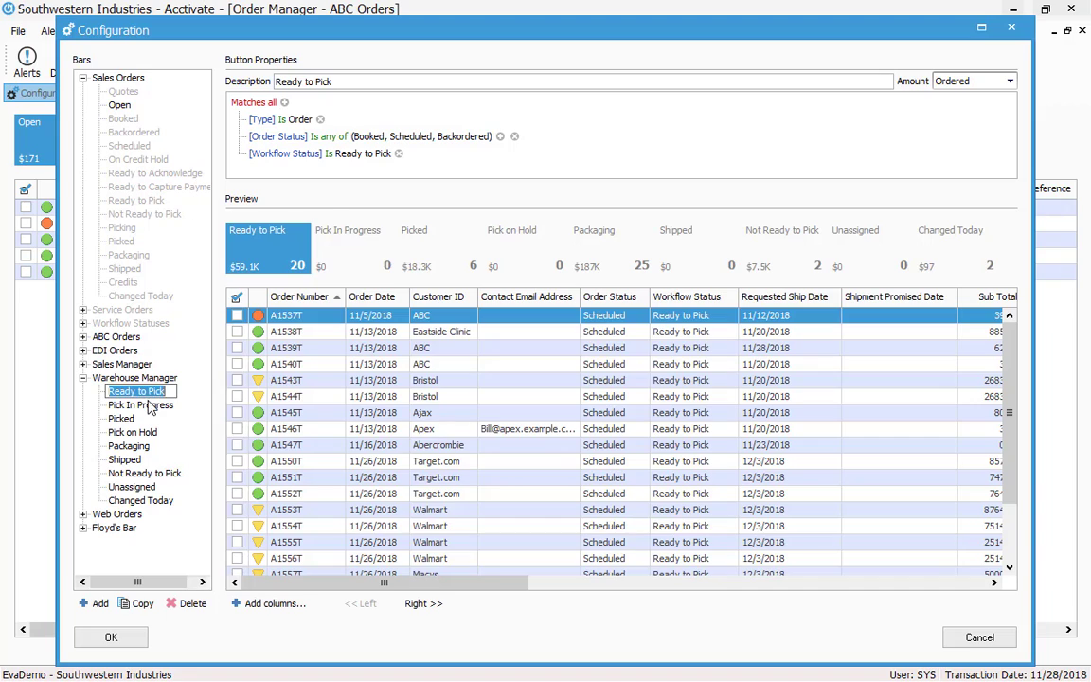
left_click(142, 404)
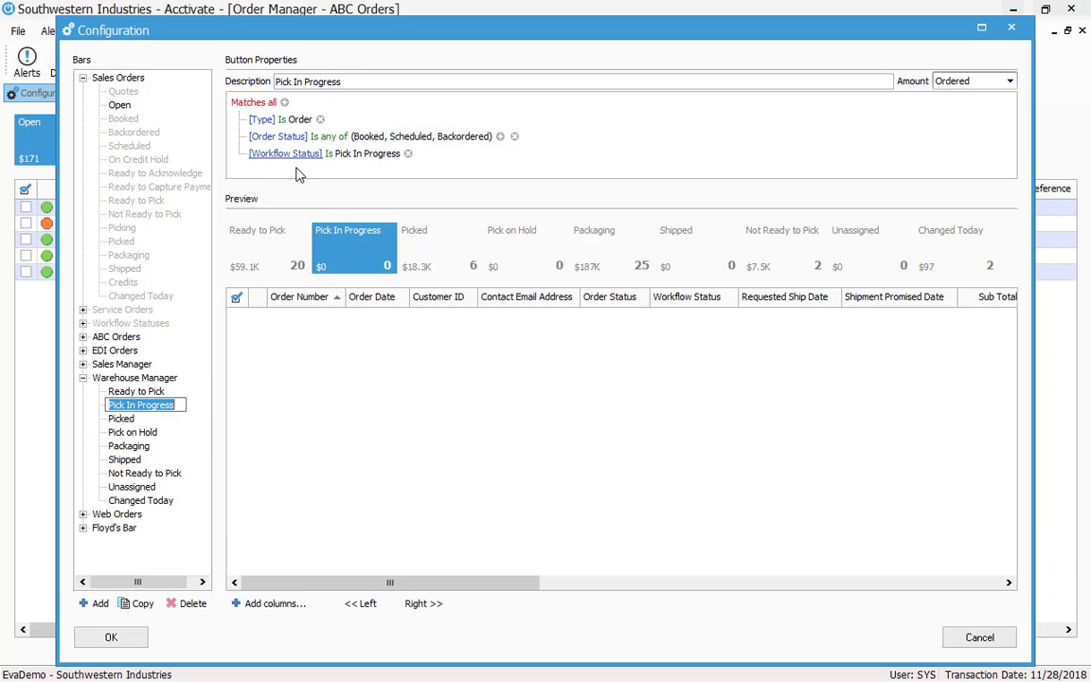
left_click(121, 417)
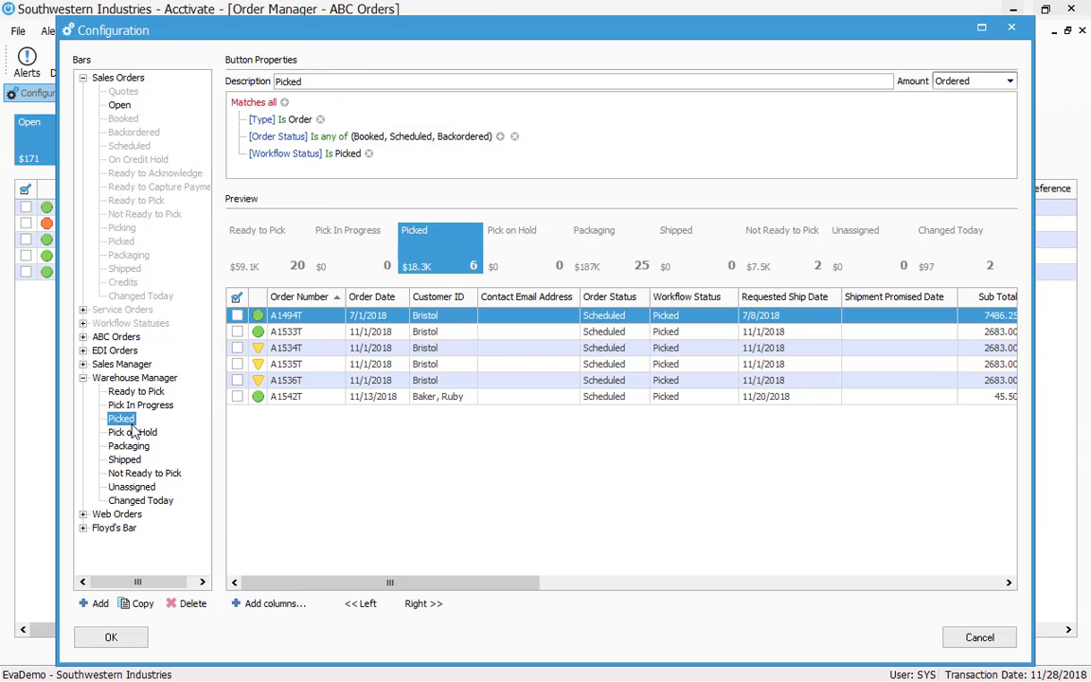
left_click(133, 433)
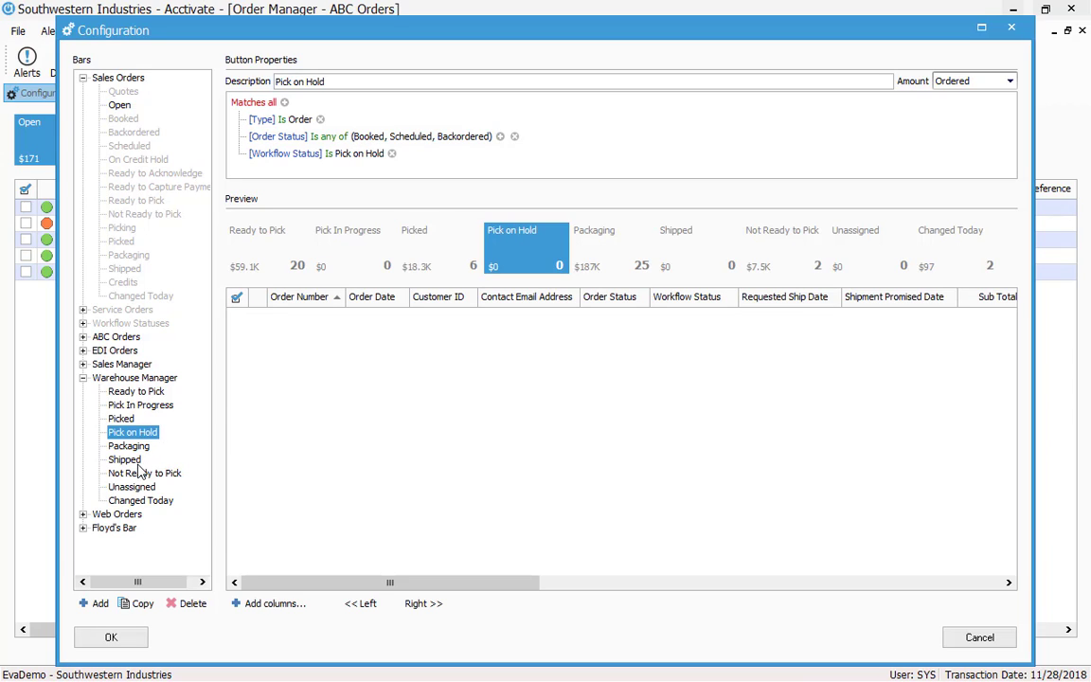
left_click(152, 475)
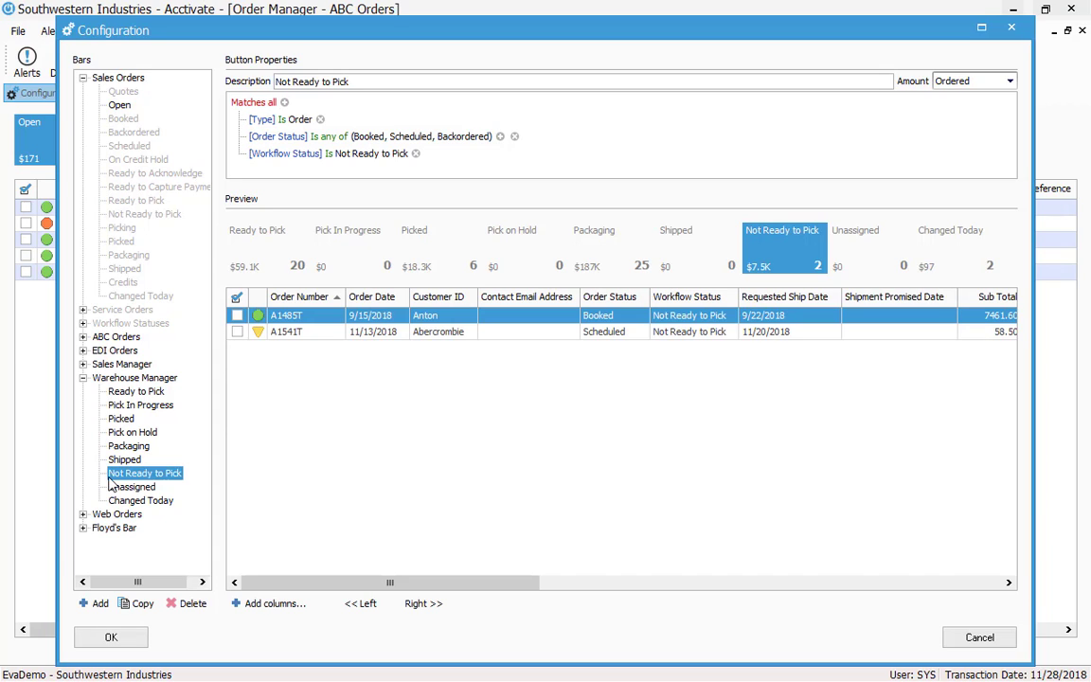
double_click(100, 375)
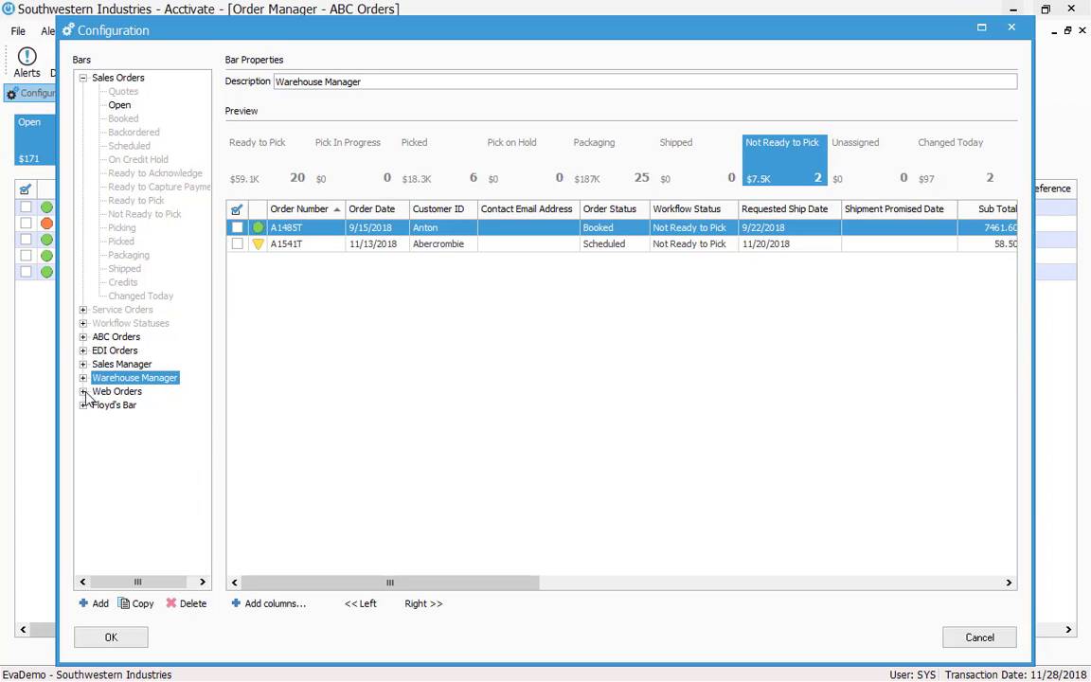
Copy the Web Orders bar's Open button within the same bar, describing the new button as Magento
left_click(83, 392)
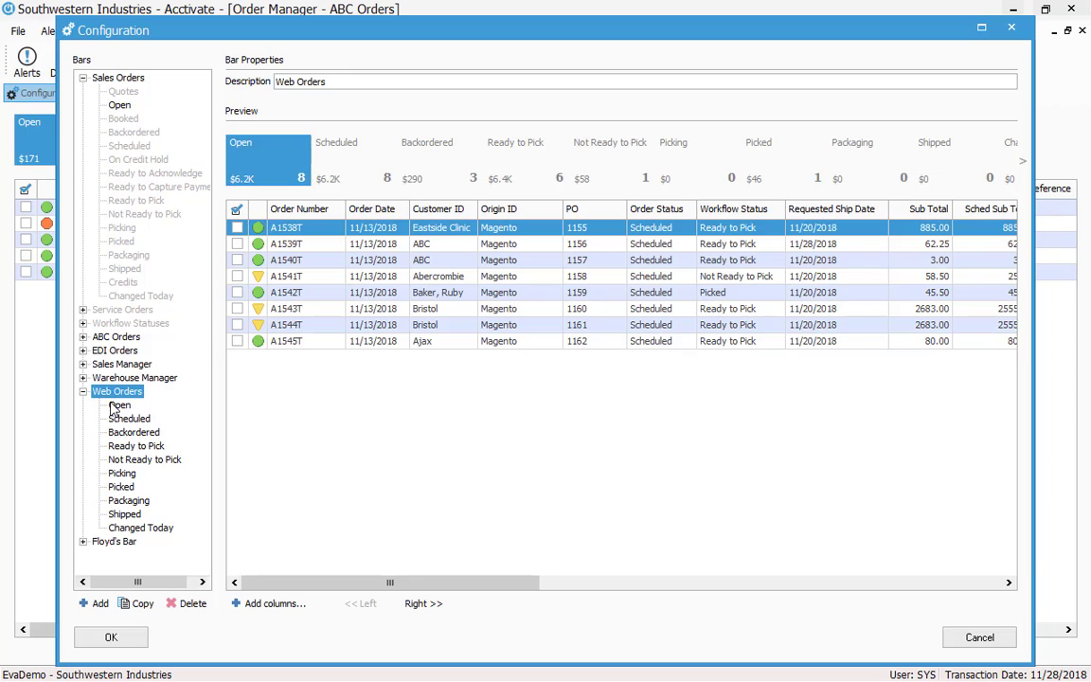
left_click(120, 408)
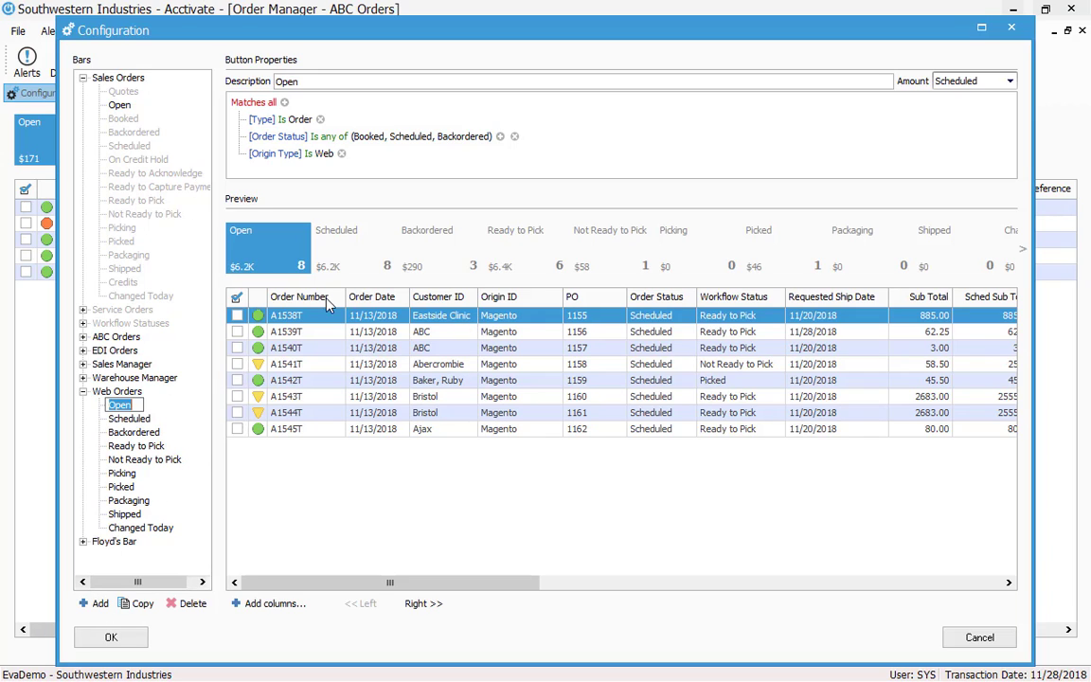
left_click(132, 608)
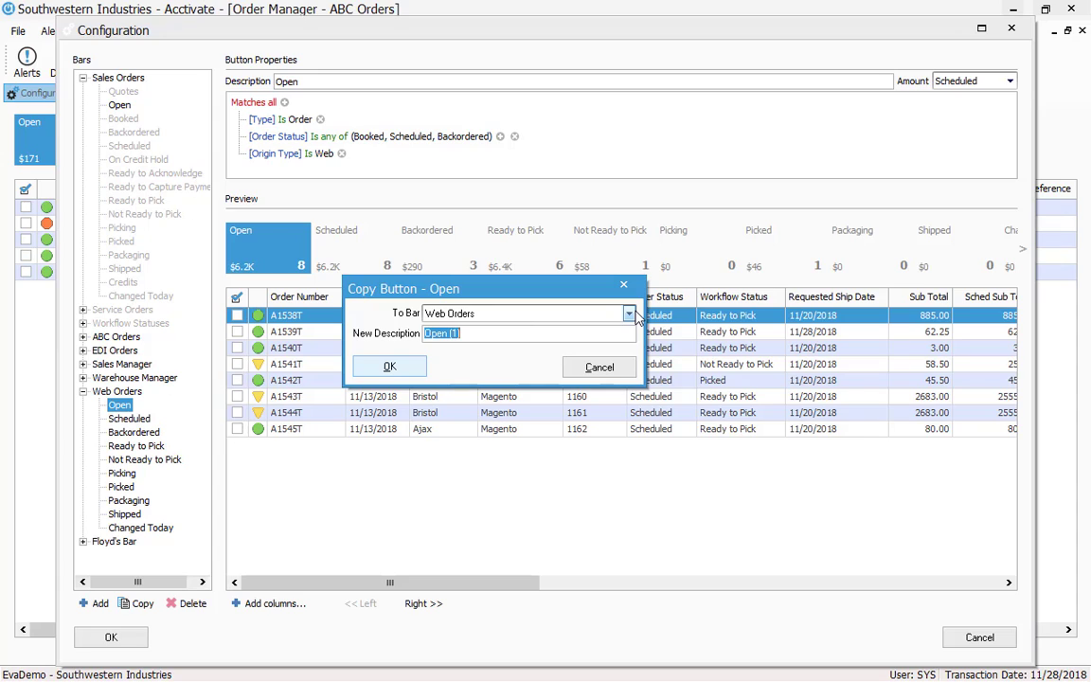
left_click(629, 314)
left_click(606, 327)
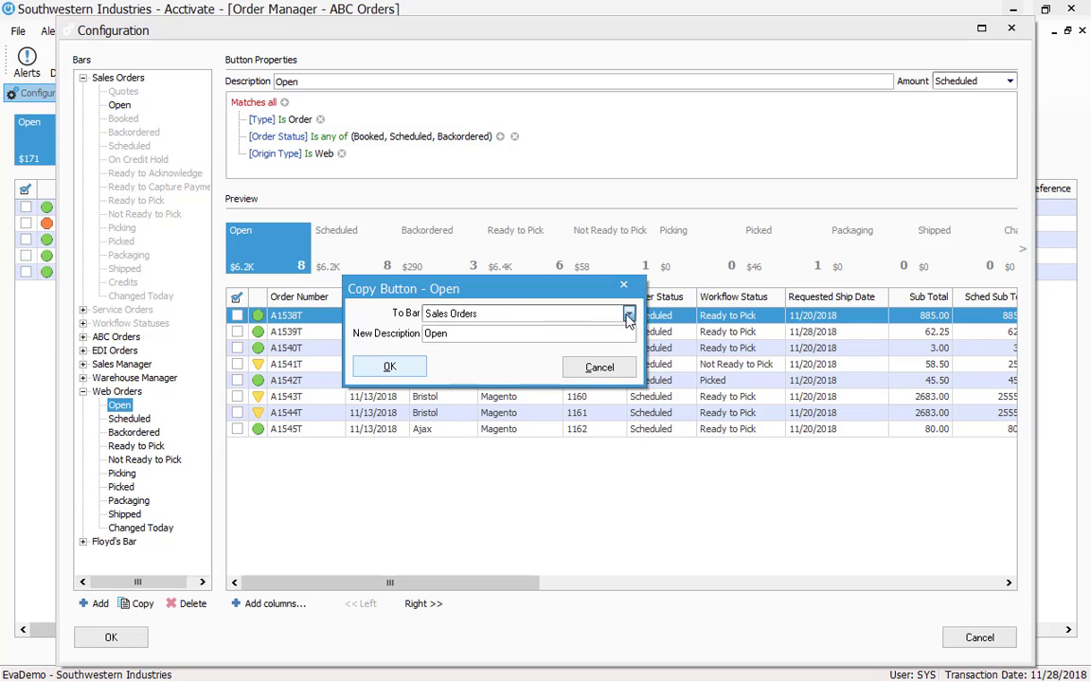
left_click(629, 313)
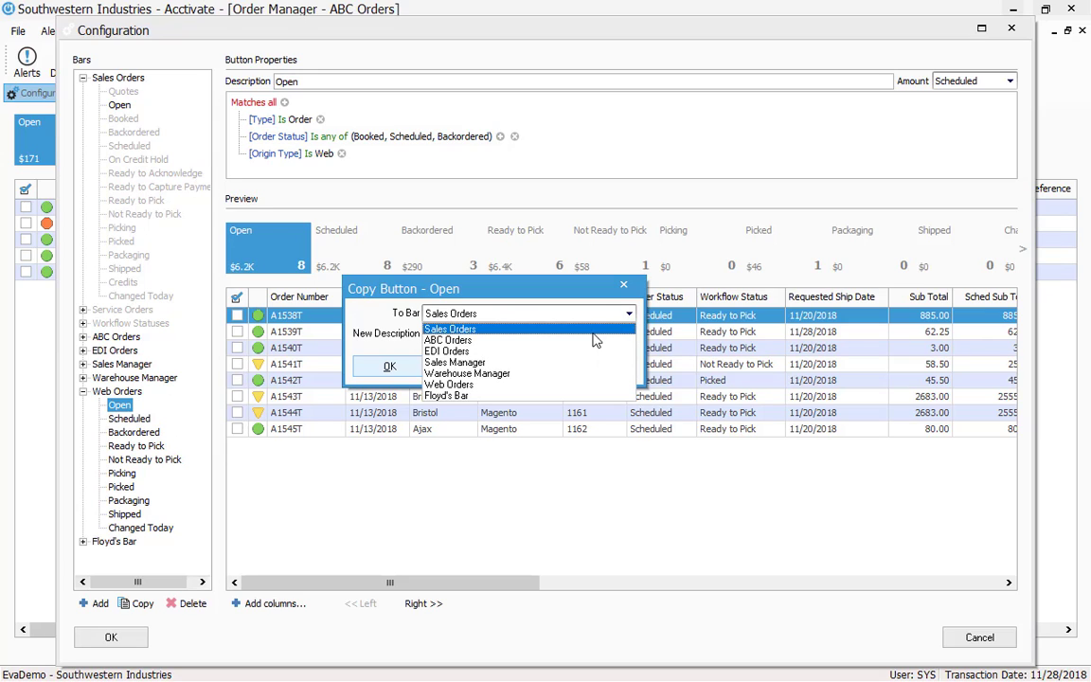
left_click(532, 384)
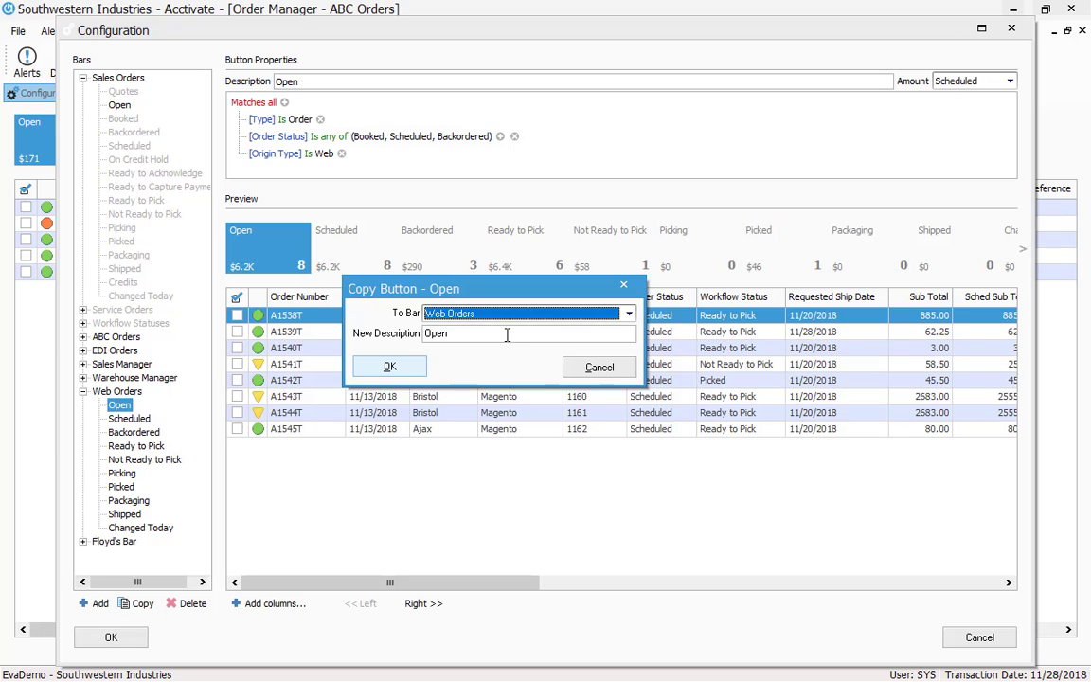
left_click(501, 333)
key("ctrl+a")
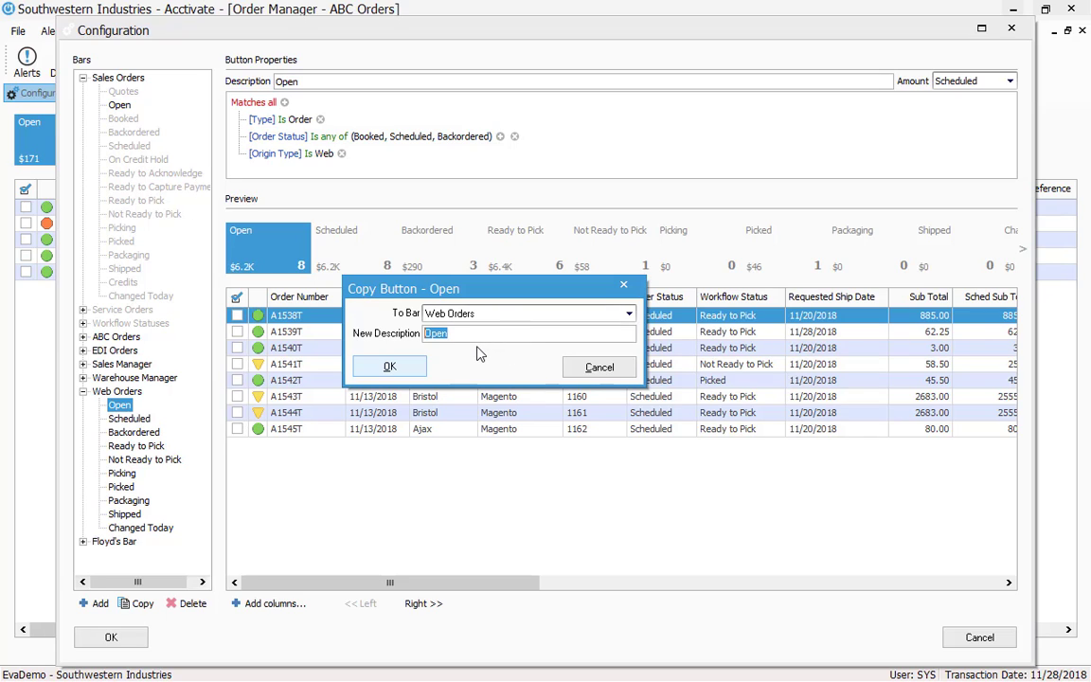
type("Magento")
key("Return")
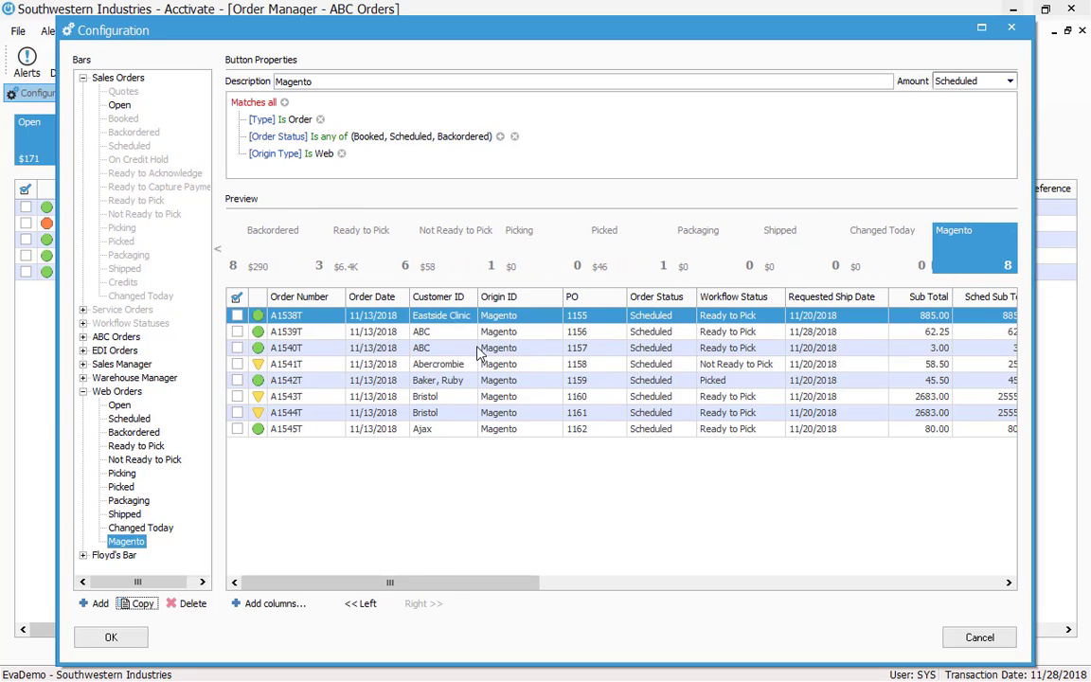
Add a filter condition to the Magento button requiring that Origin ID is Magento
left_click(284, 103)
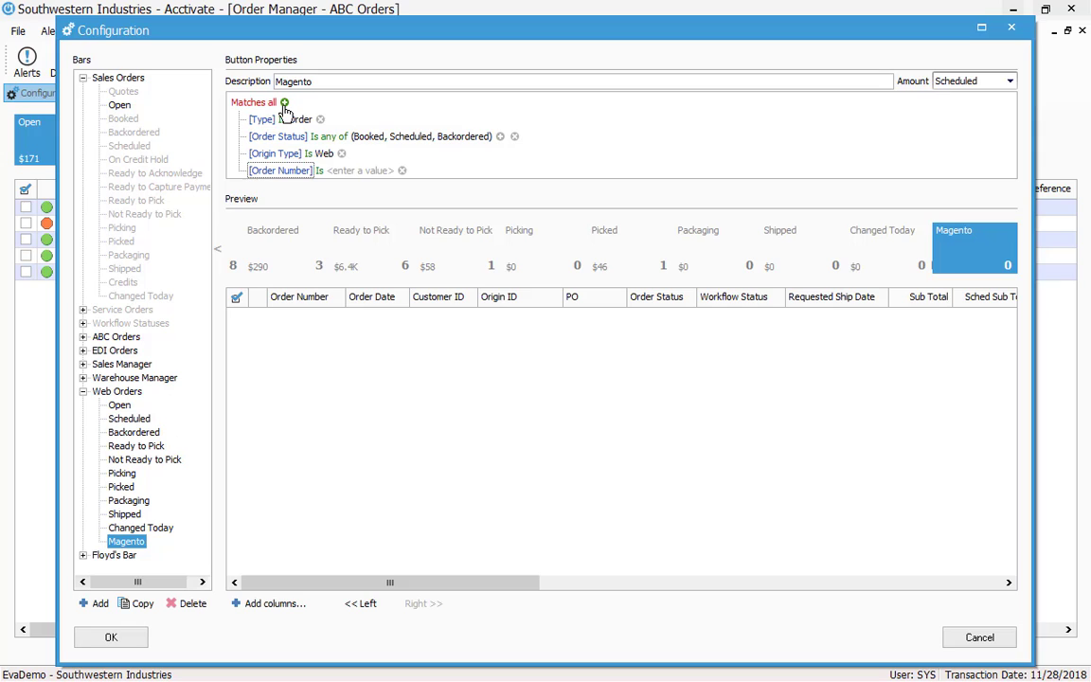
left_click(298, 174)
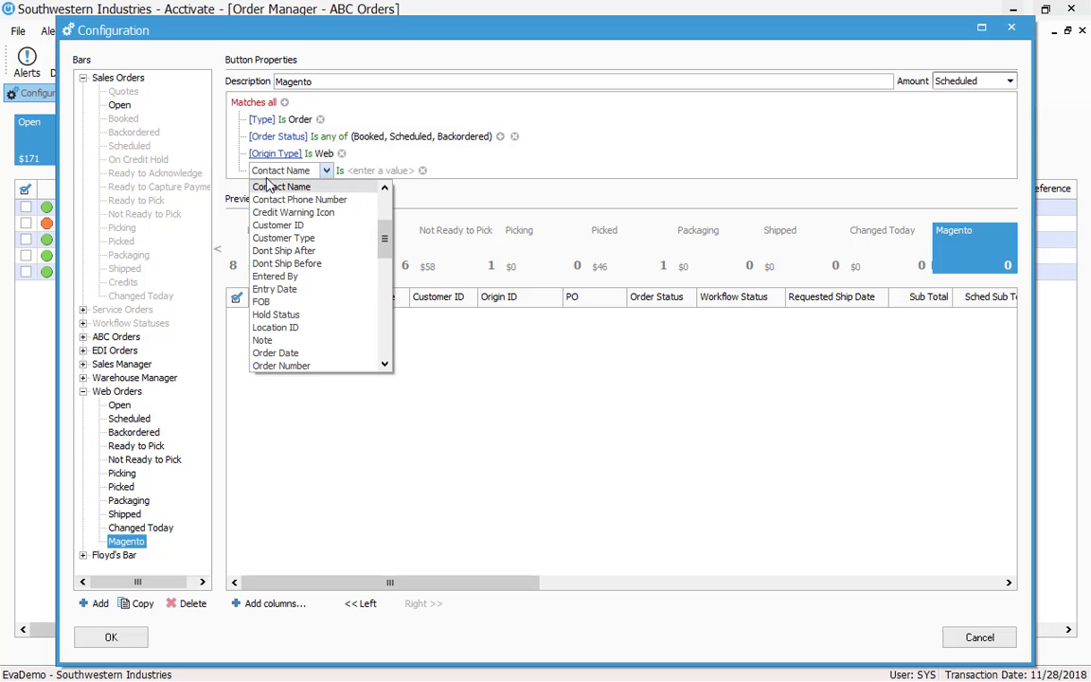
scroll(284, 274, "down", 2)
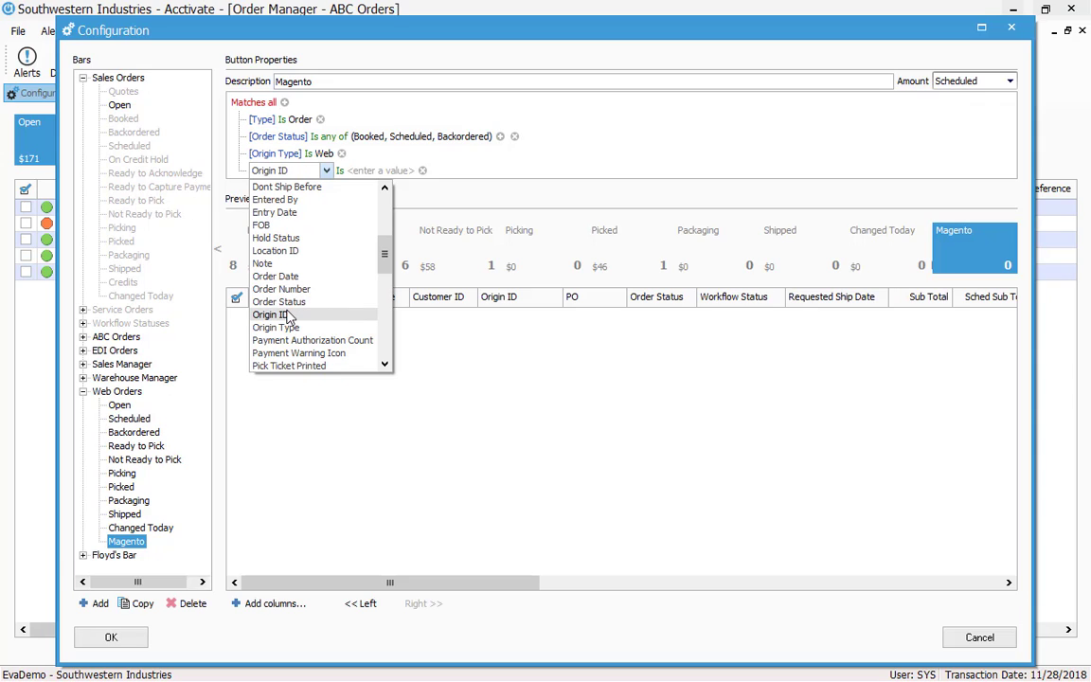
left_click(287, 316)
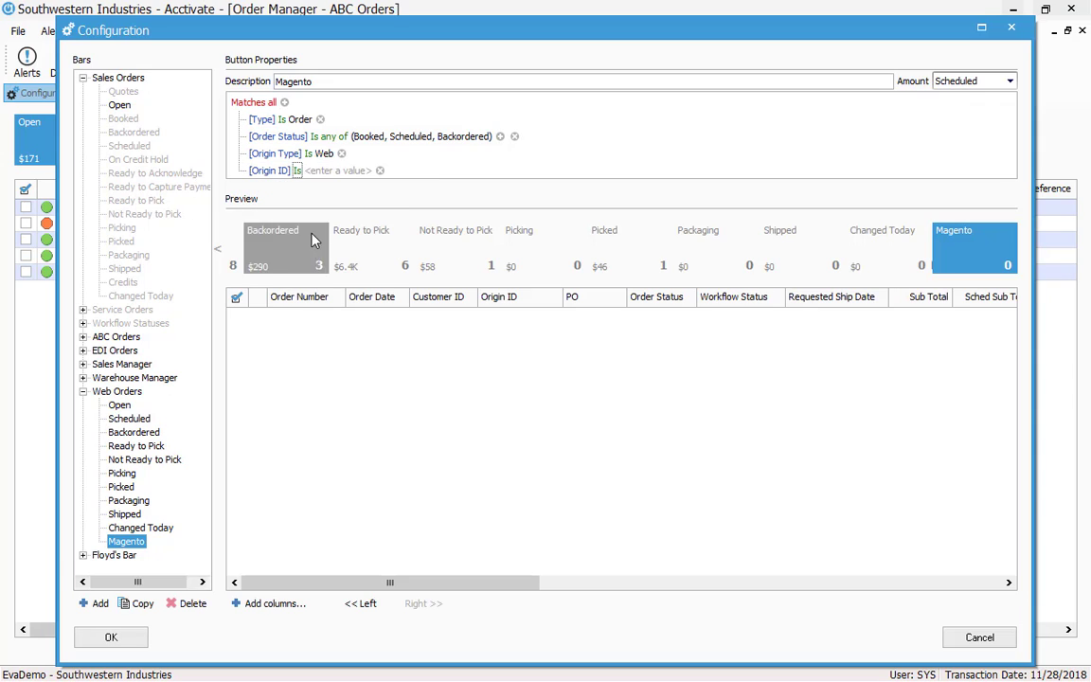
left_click(327, 171)
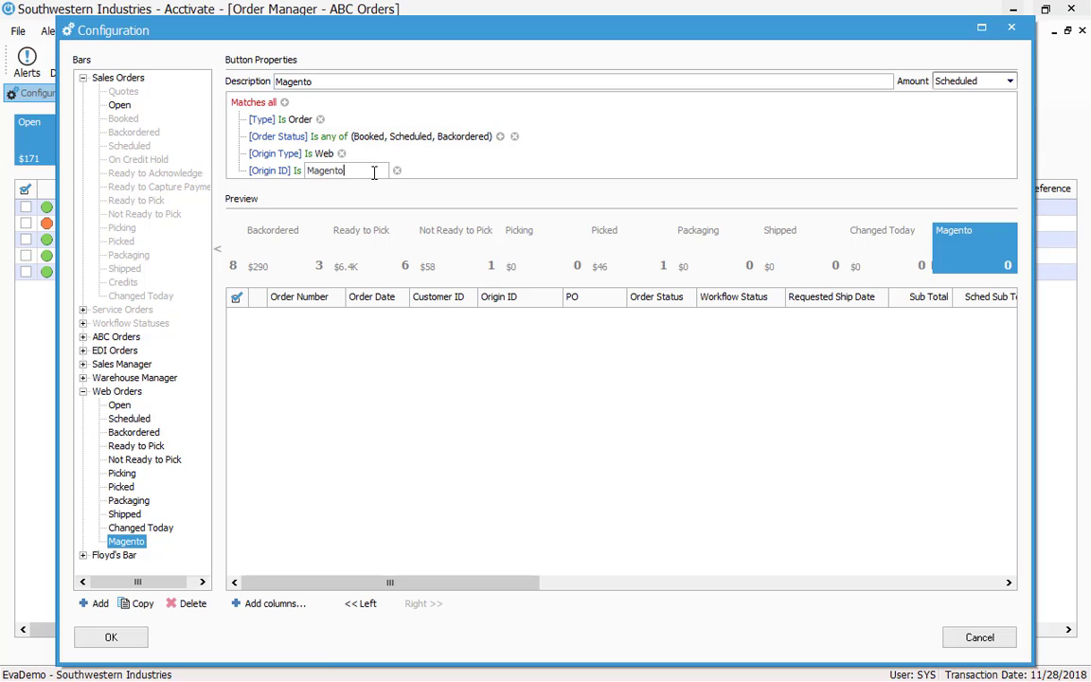
left_click(468, 178)
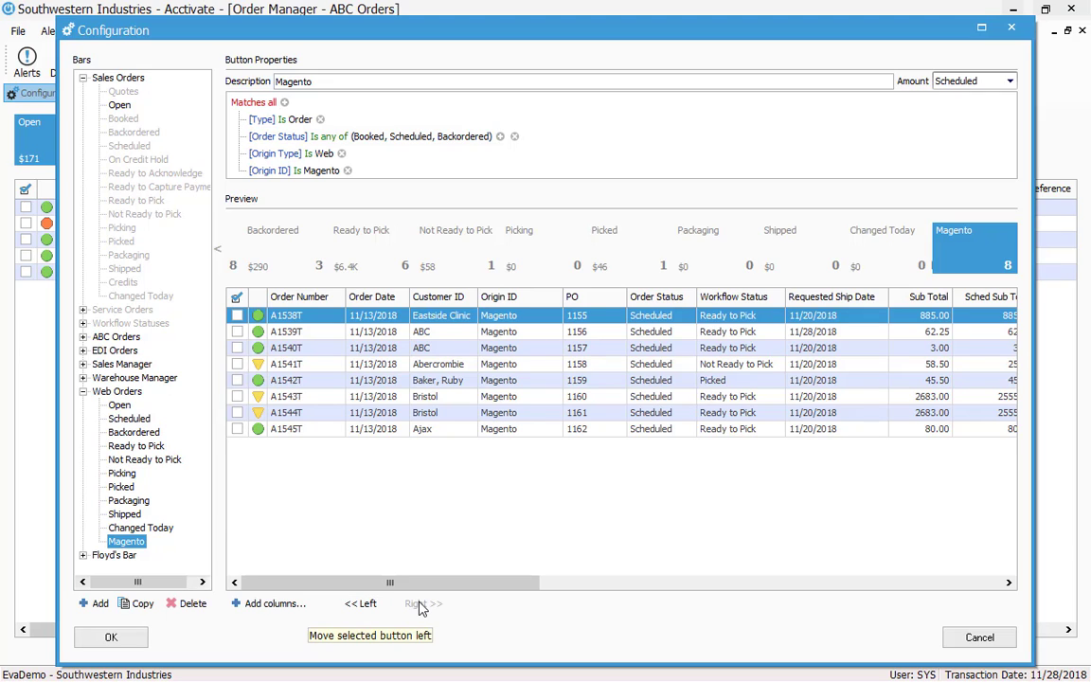
Move the Magento button directly after Open on the Web Orders bar and save the configuration
left_click(367, 607)
left_click(368, 610)
left_click(366, 608)
left_click(367, 608)
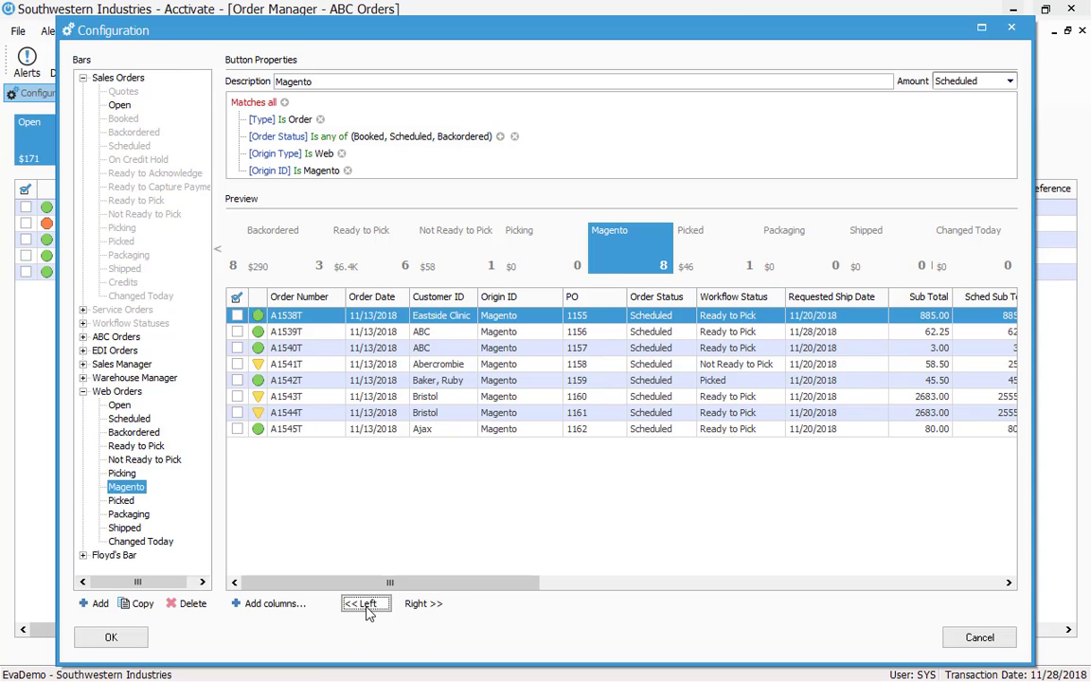
left_click(367, 608)
left_click(367, 608)
left_click(366, 608)
left_click(366, 608)
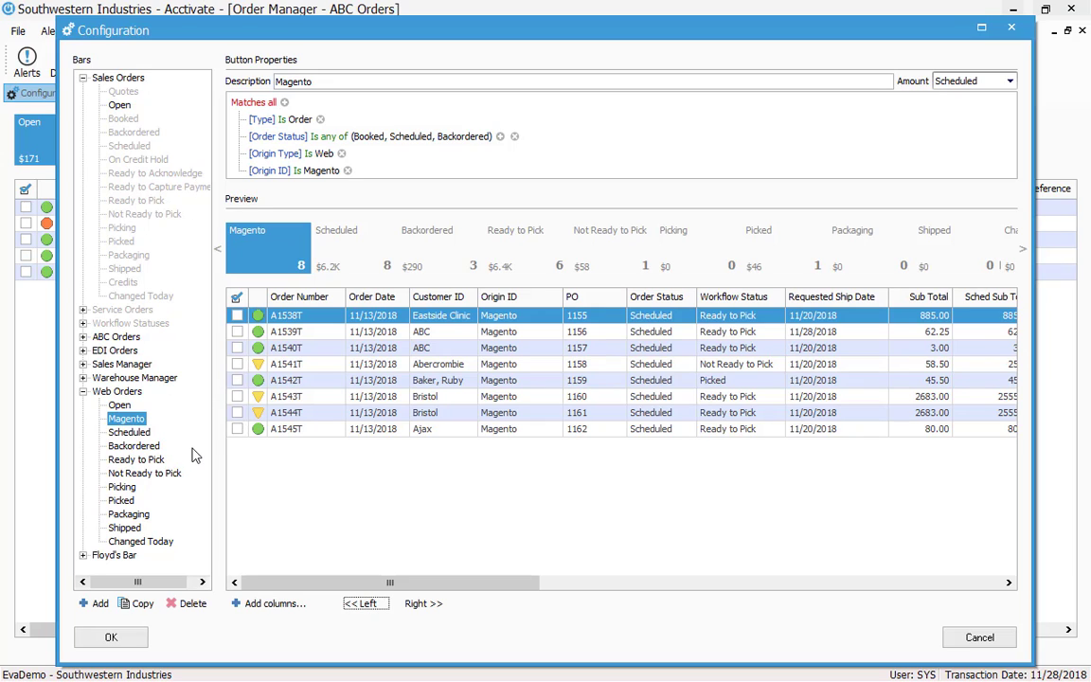
left_click(218, 251)
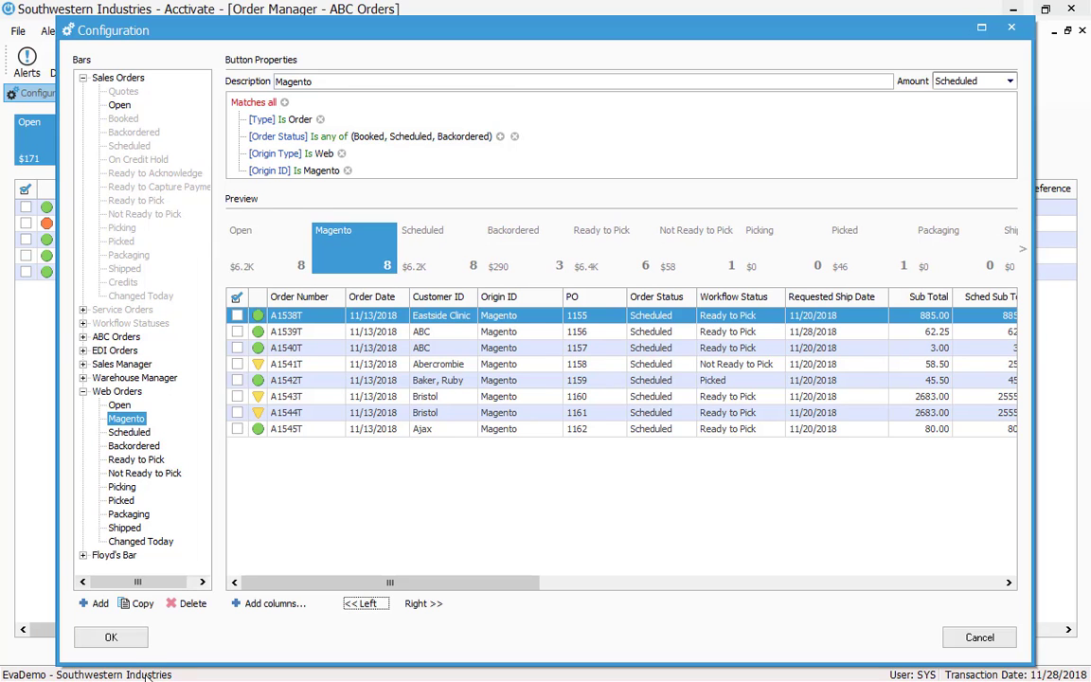
left_click(111, 636)
Switch the Order Manager view to Web Orders and compare the orders under the Magento and Open buttons
left_click(91, 93)
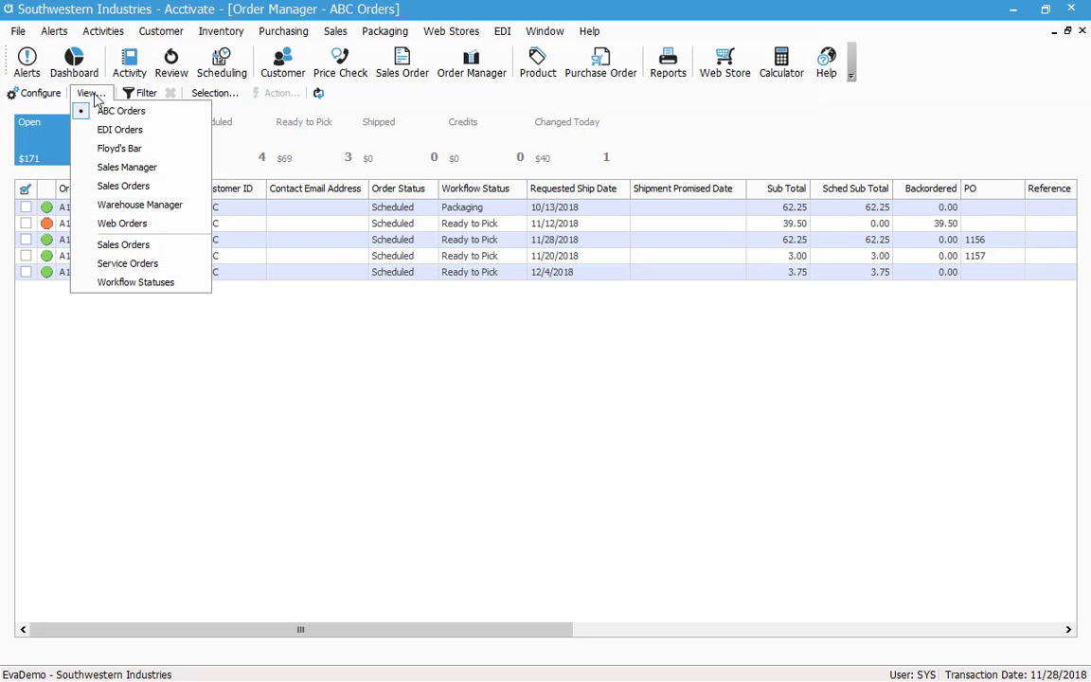
left_click(159, 223)
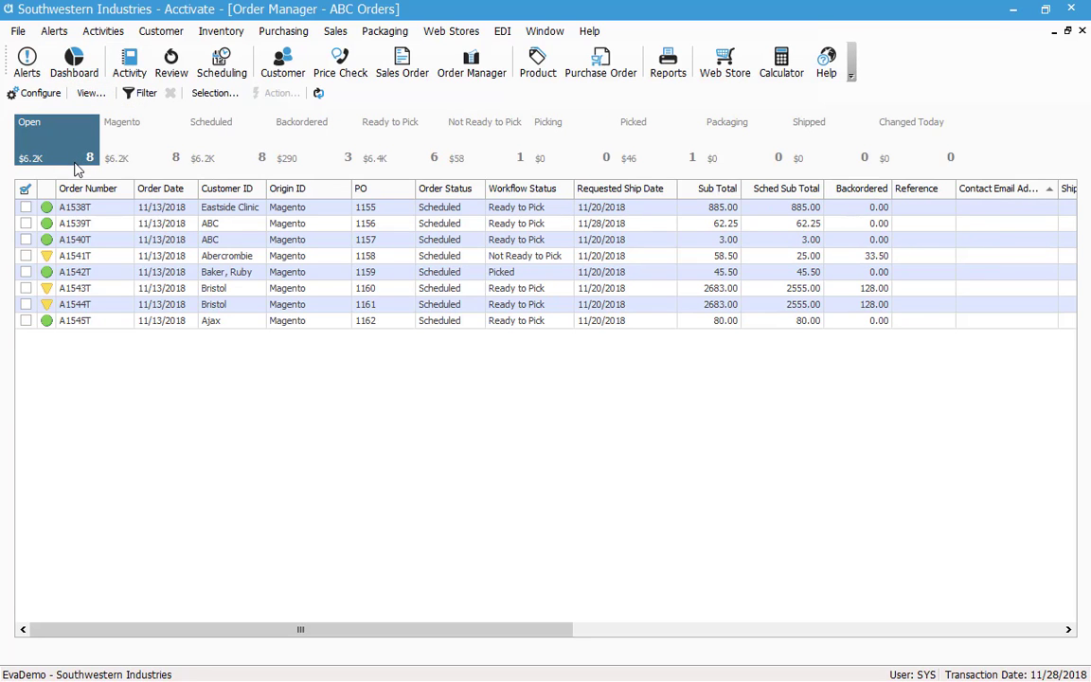
left_click(114, 159)
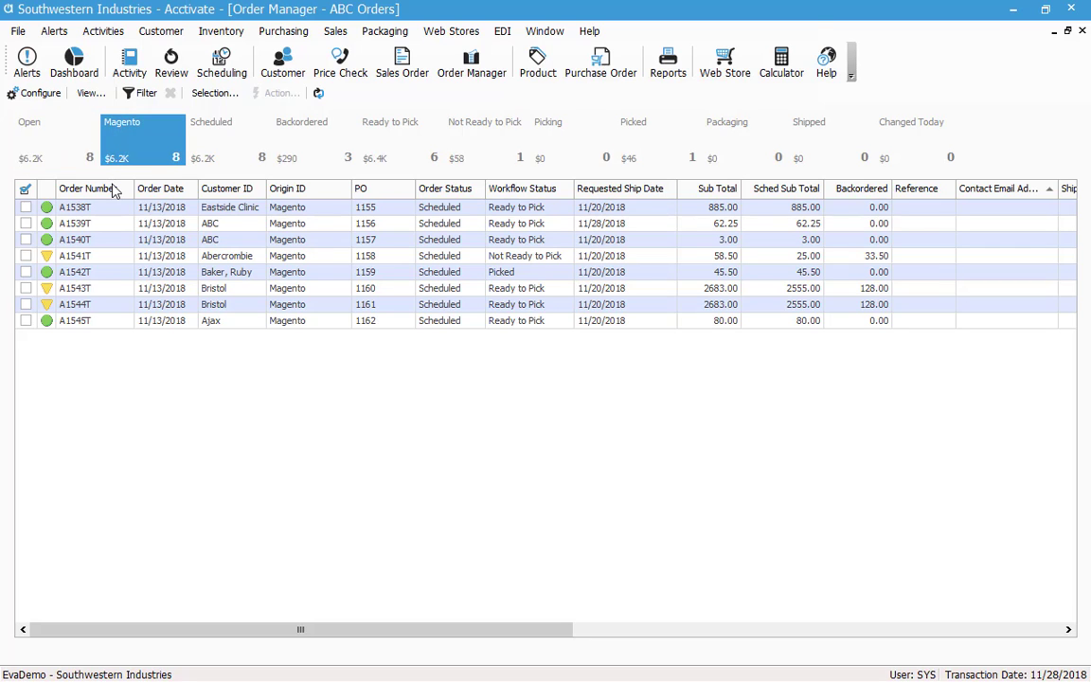
left_click(55, 137)
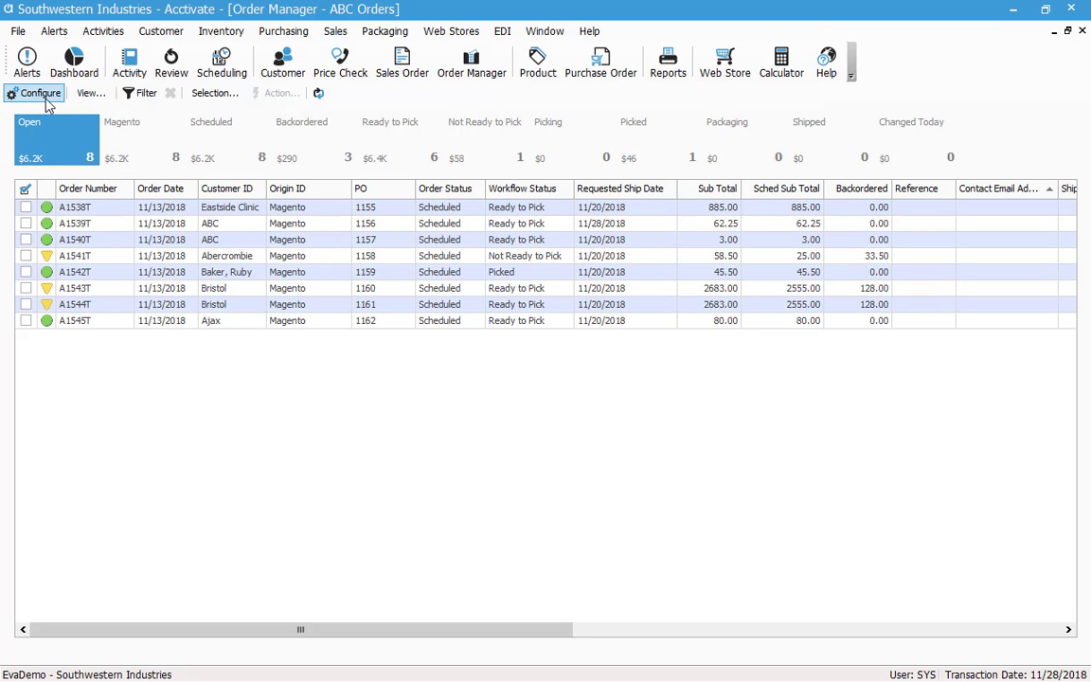
Reopen the configuration and move the Origin ID column directly after Order Number for the Web Orders bar's Open button
left_click(47, 98)
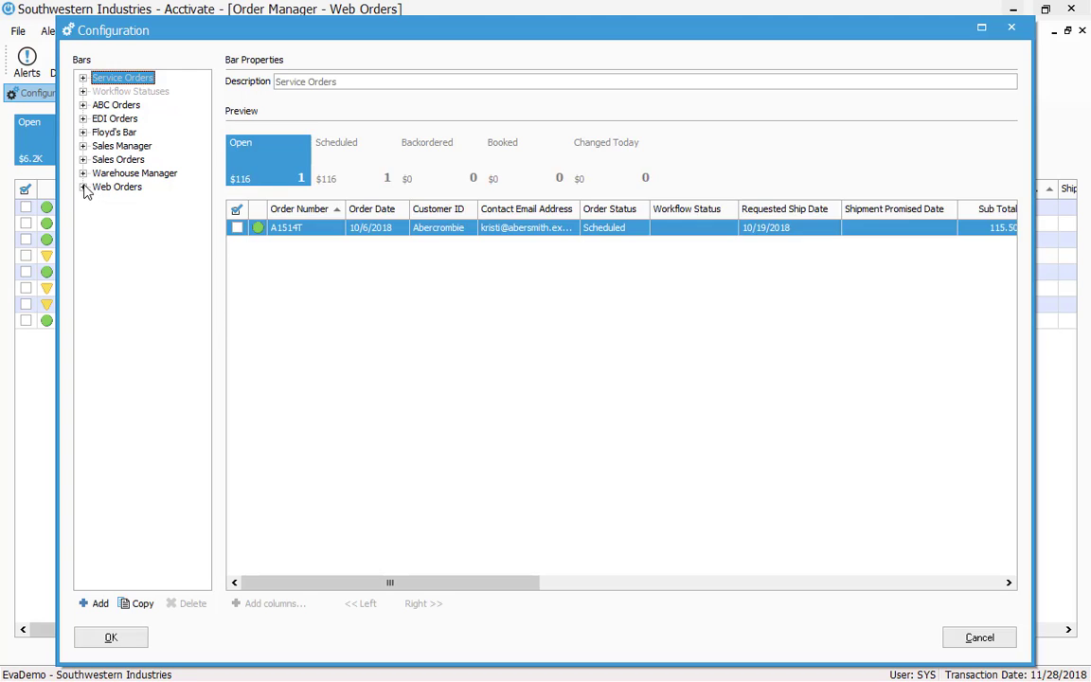
left_click(83, 187)
left_click(117, 201)
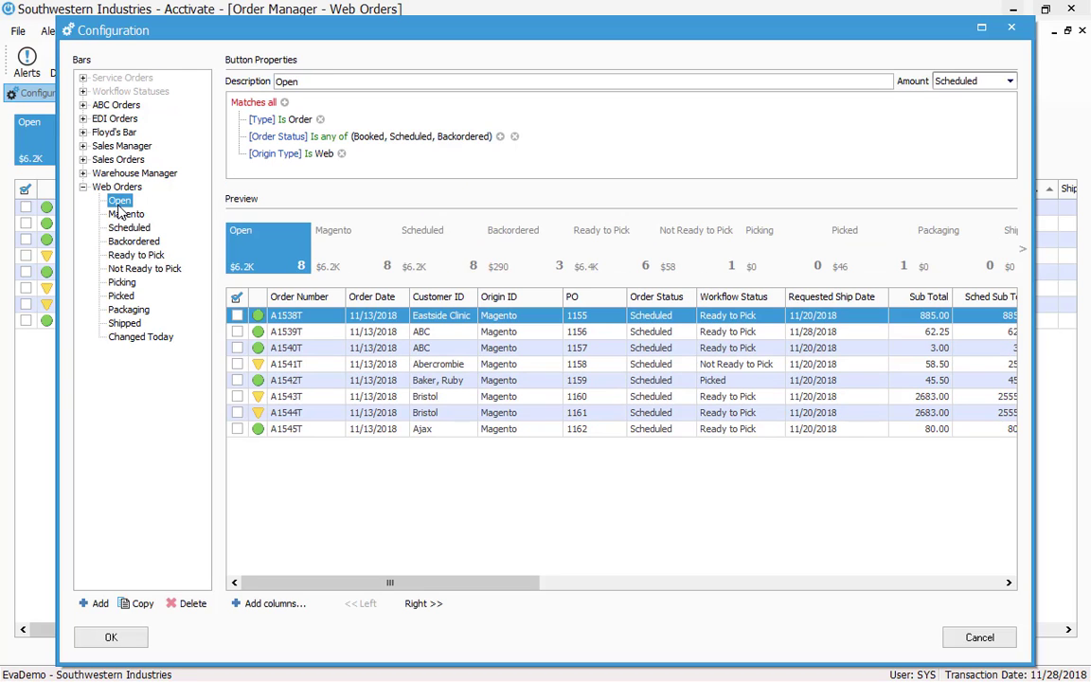
left_click(118, 202)
left_click_drag(510, 301, 370, 317)
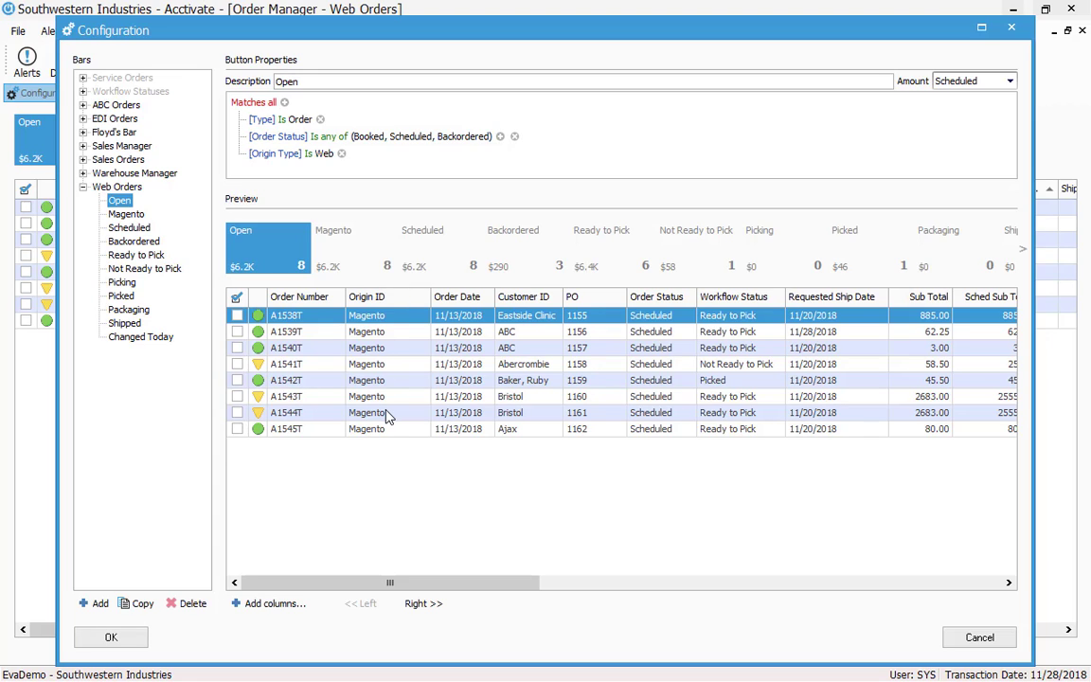
Remove the Origin ID column from the Magento button's order grid
left_click(331, 251)
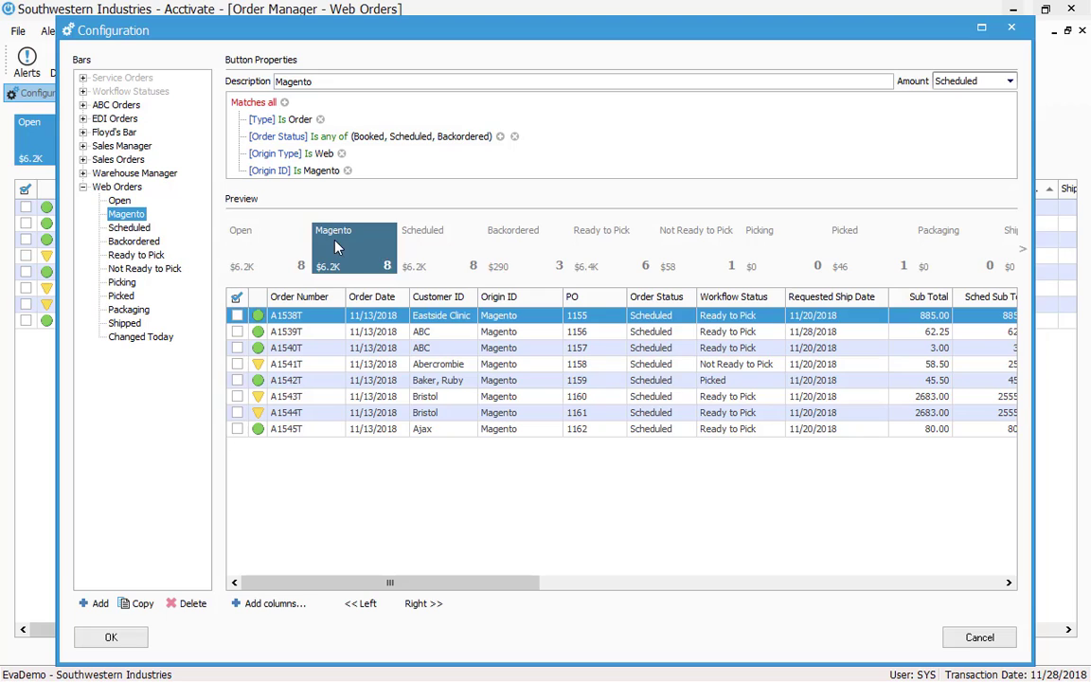
left_click(271, 607)
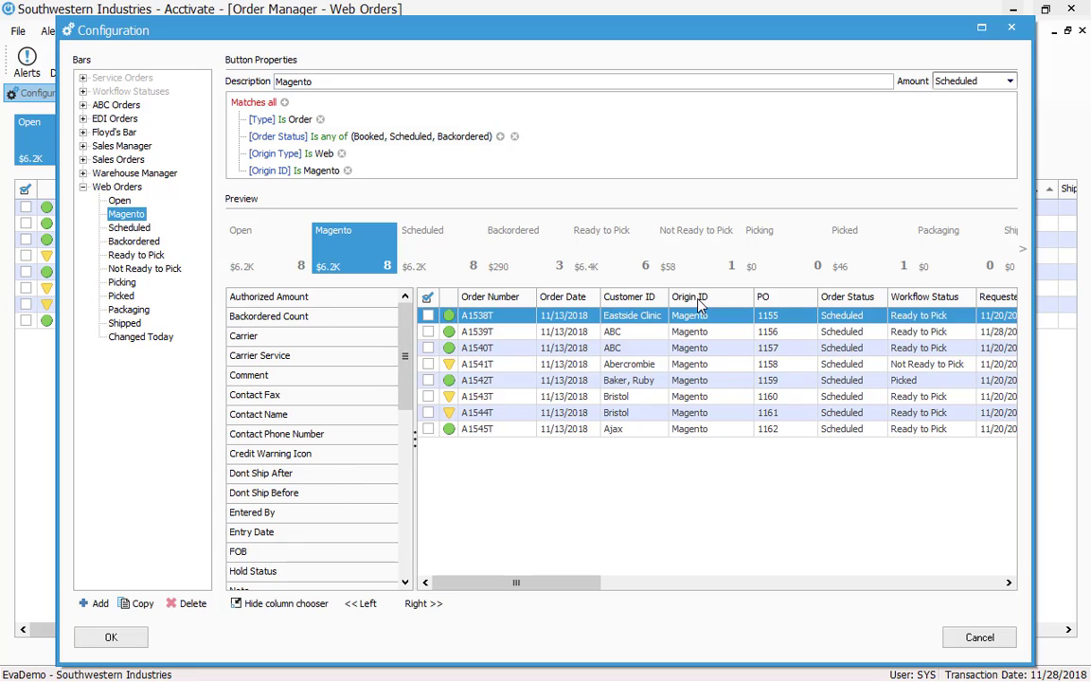
left_click_drag(702, 303, 350, 369)
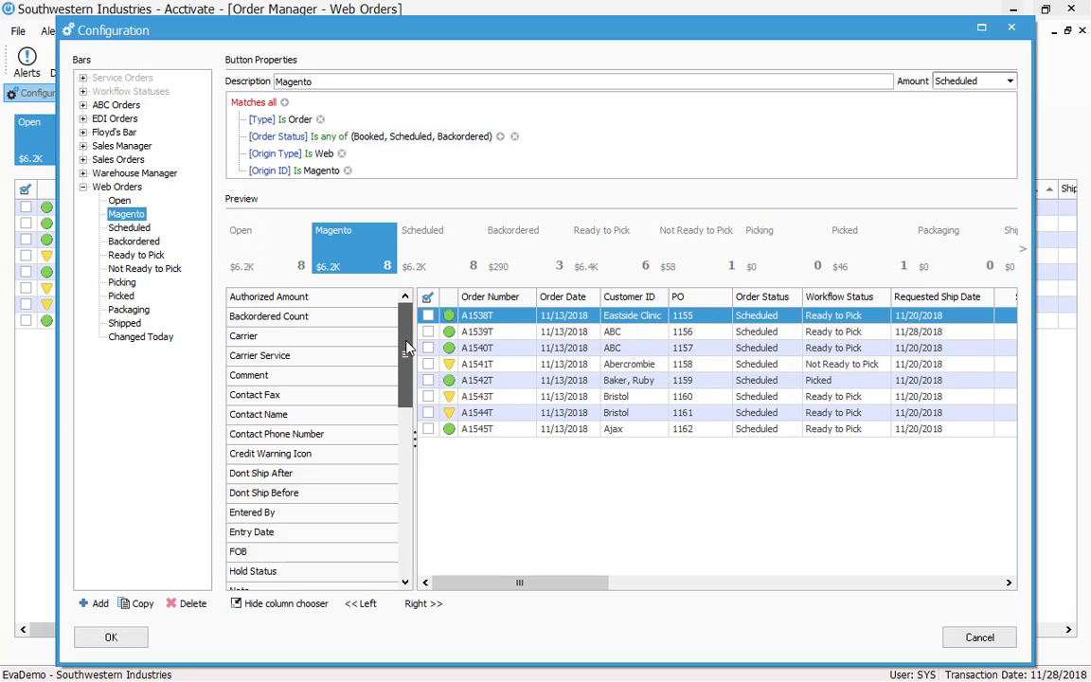
Add the Hold Status column between Order Number and Order Date in the Magento button's grid
left_click_drag(402, 356, 403, 426)
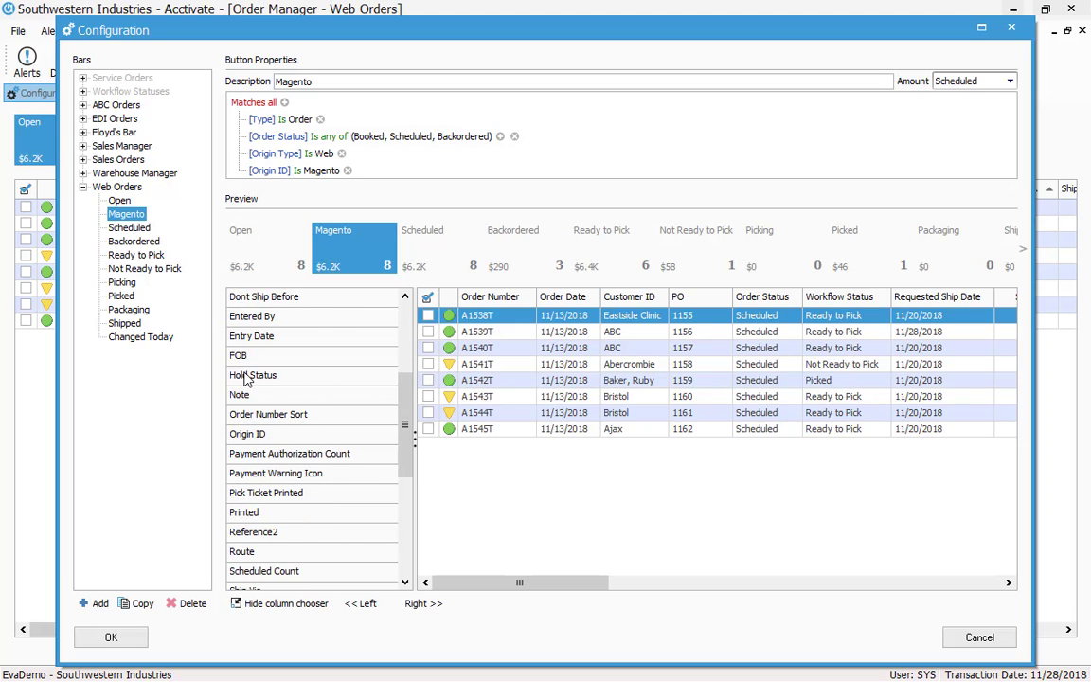
left_click_drag(246, 377, 532, 337)
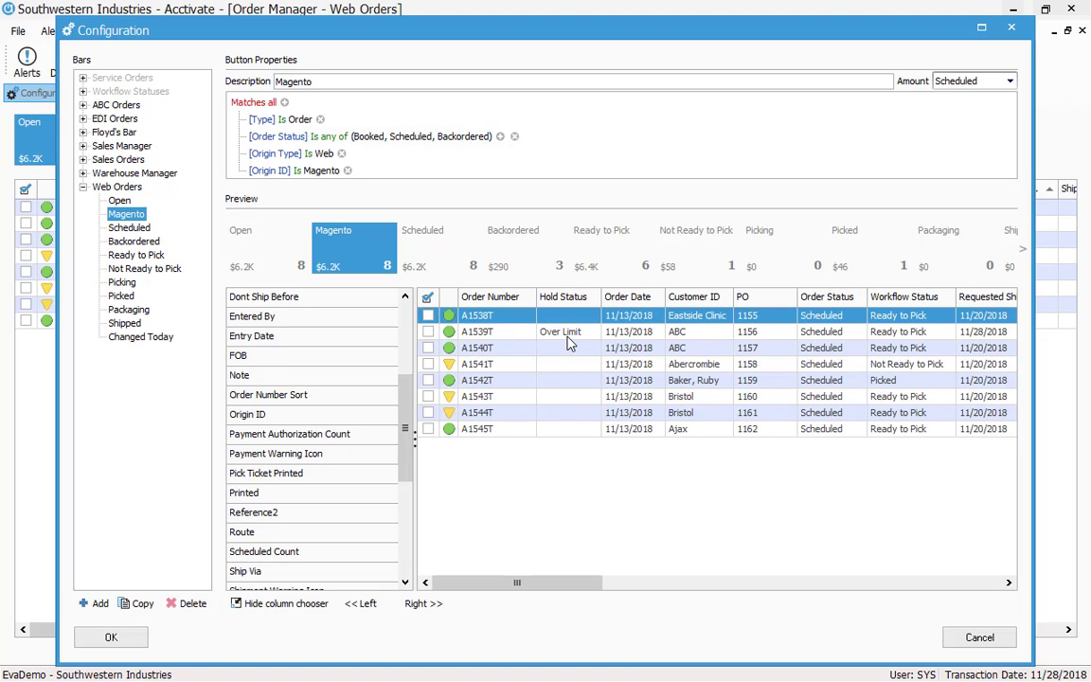
left_click(568, 335)
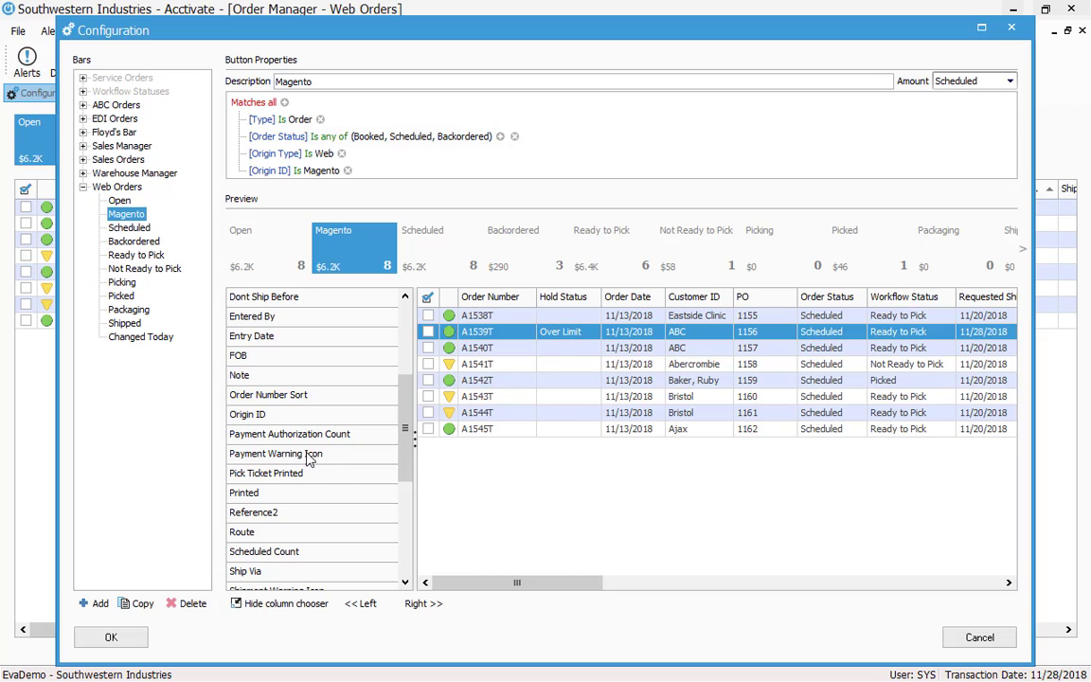
Add the Payment Warning Icon column in front of Order Number in the Magento button's grid
left_click_drag(305, 457, 464, 299)
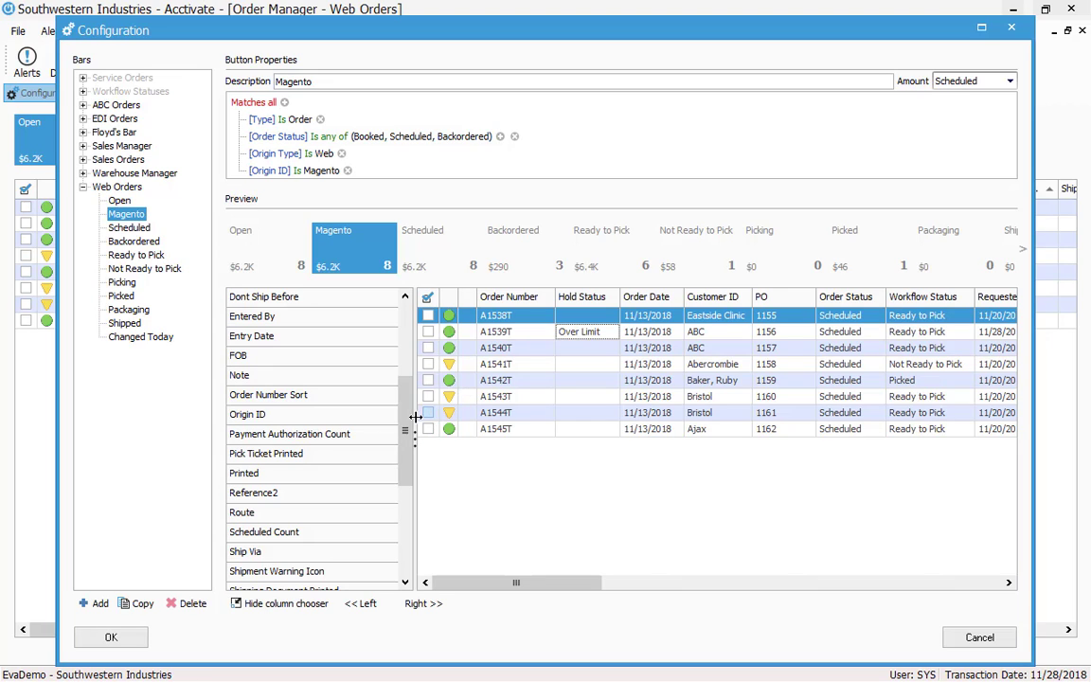
scroll(361, 416, "down", 2)
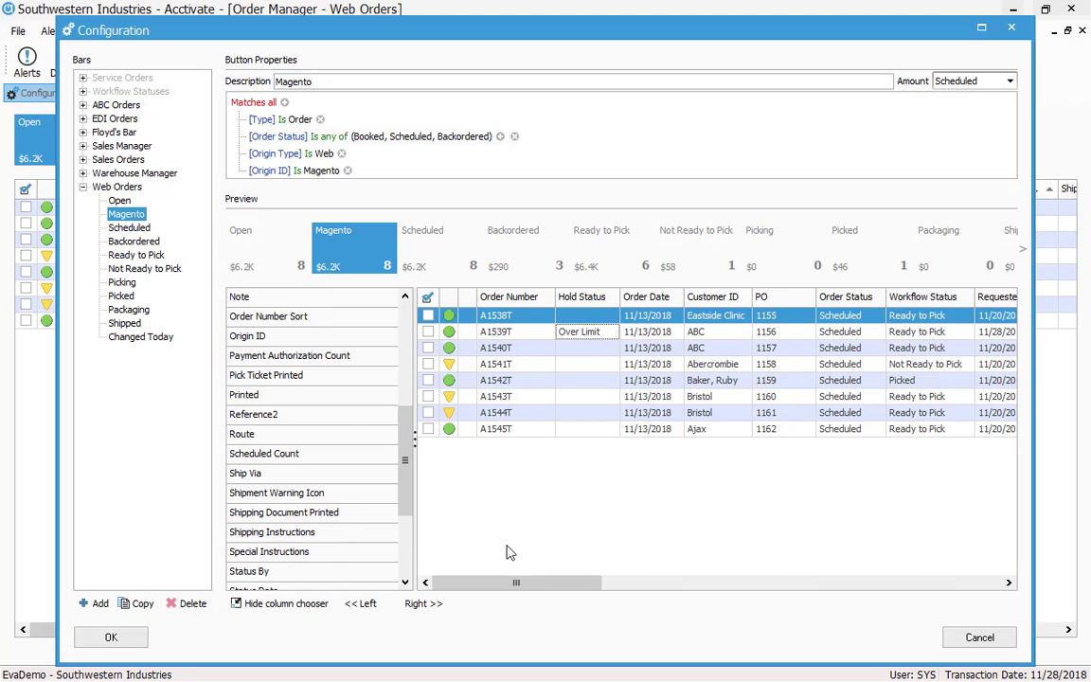
left_click_drag(513, 582, 445, 584)
Add the Ship Via column after Customer ID for the Warehouse Manager bar's Ready to Pick button and save the configuration
left_click(83, 187)
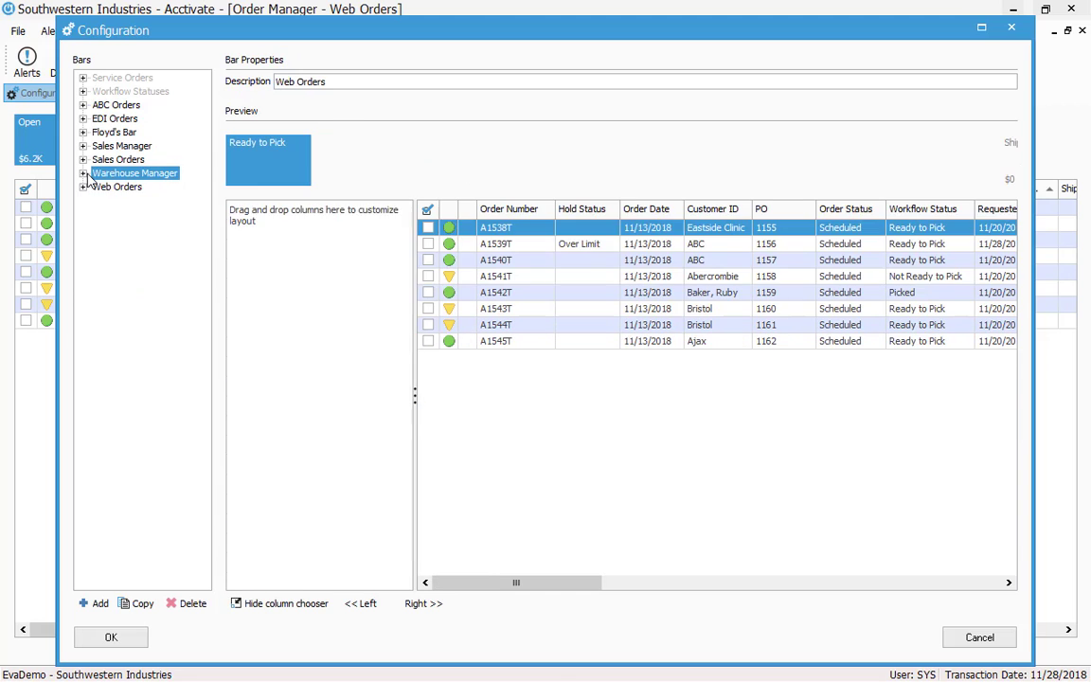
left_click(84, 173)
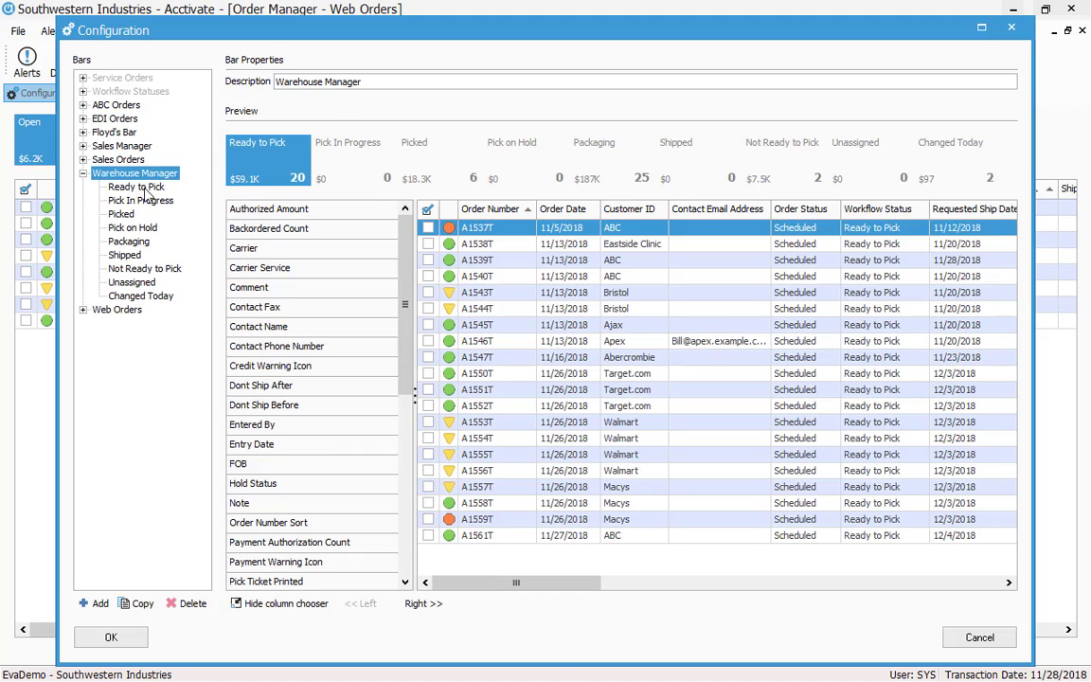
left_click(142, 189)
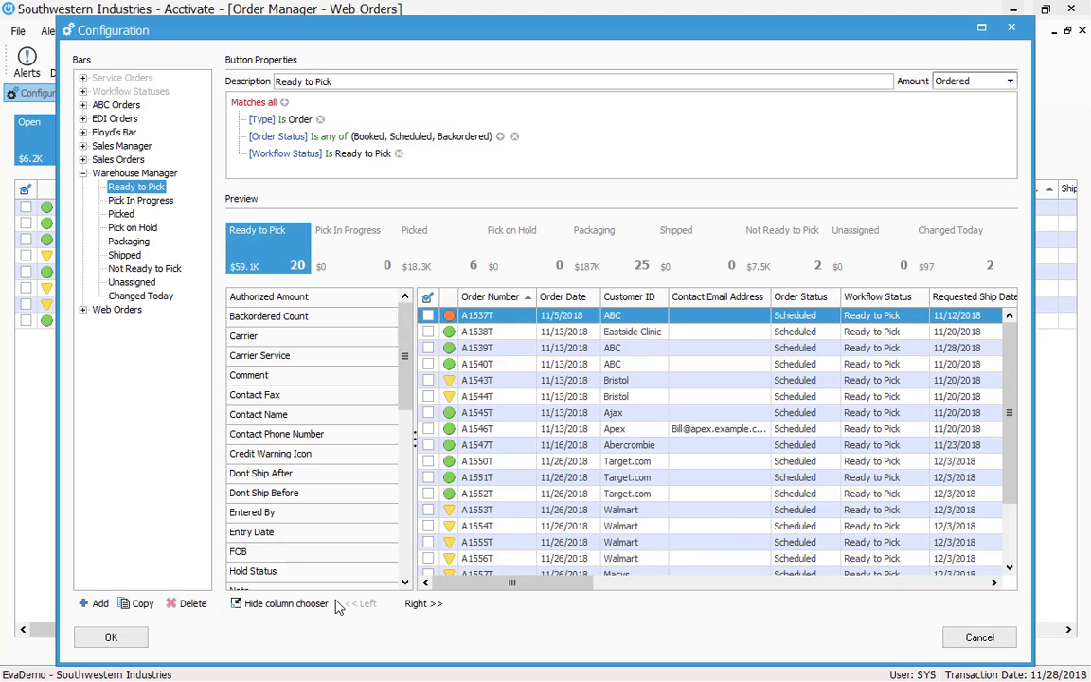
left_click(301, 604)
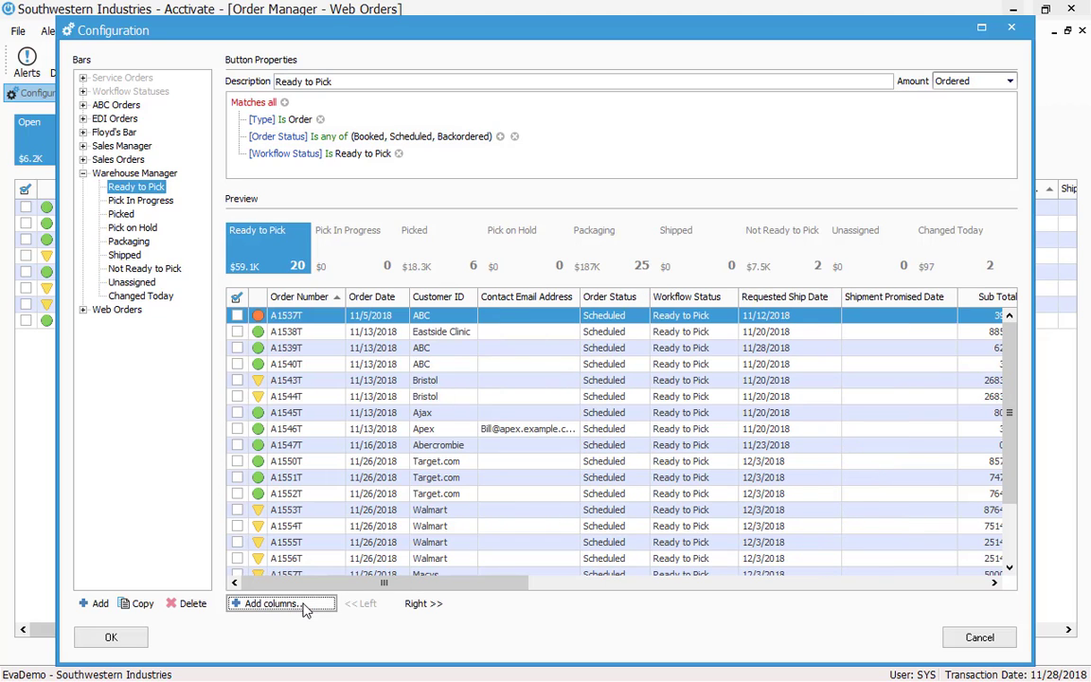
left_click_drag(383, 579, 293, 557)
left_click(270, 604)
scroll(357, 532, "down", 10)
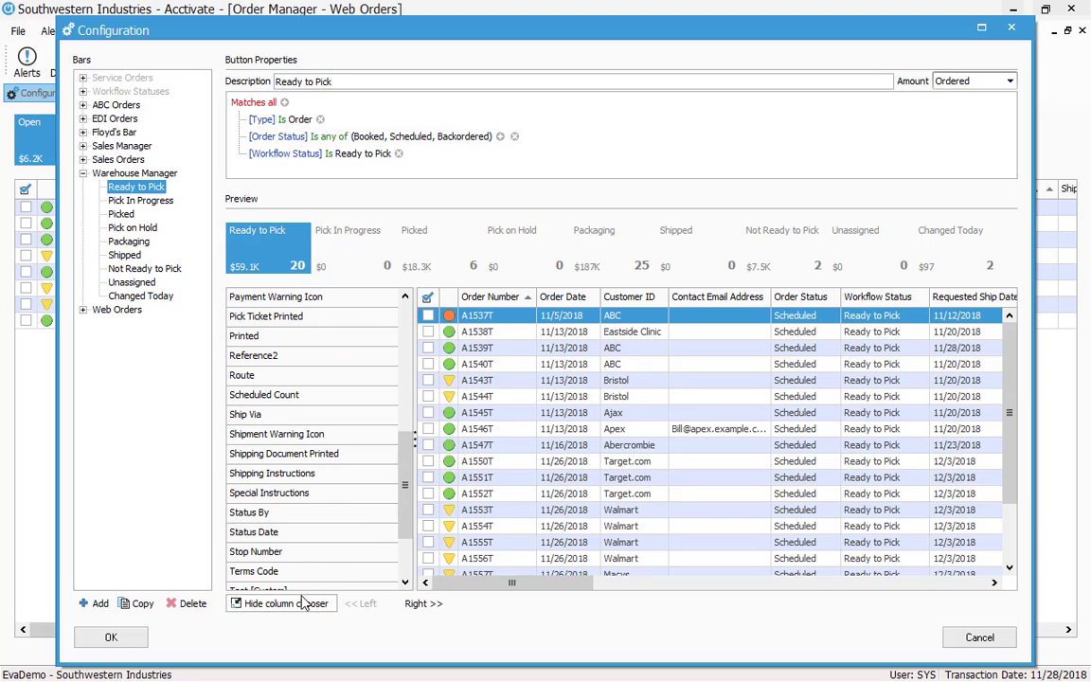
mouse_move(246, 414)
left_mouse_down()
mouse_move(348, 416)
mouse_move(604, 301)
mouse_move(679, 328)
left_mouse_up()
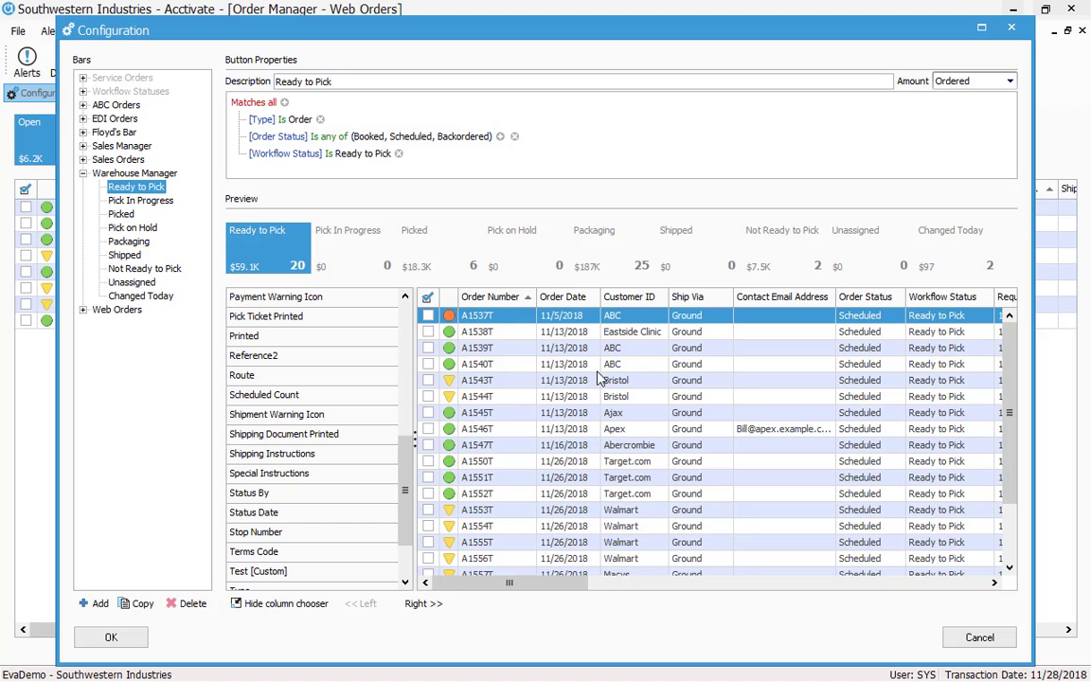
left_click(269, 603)
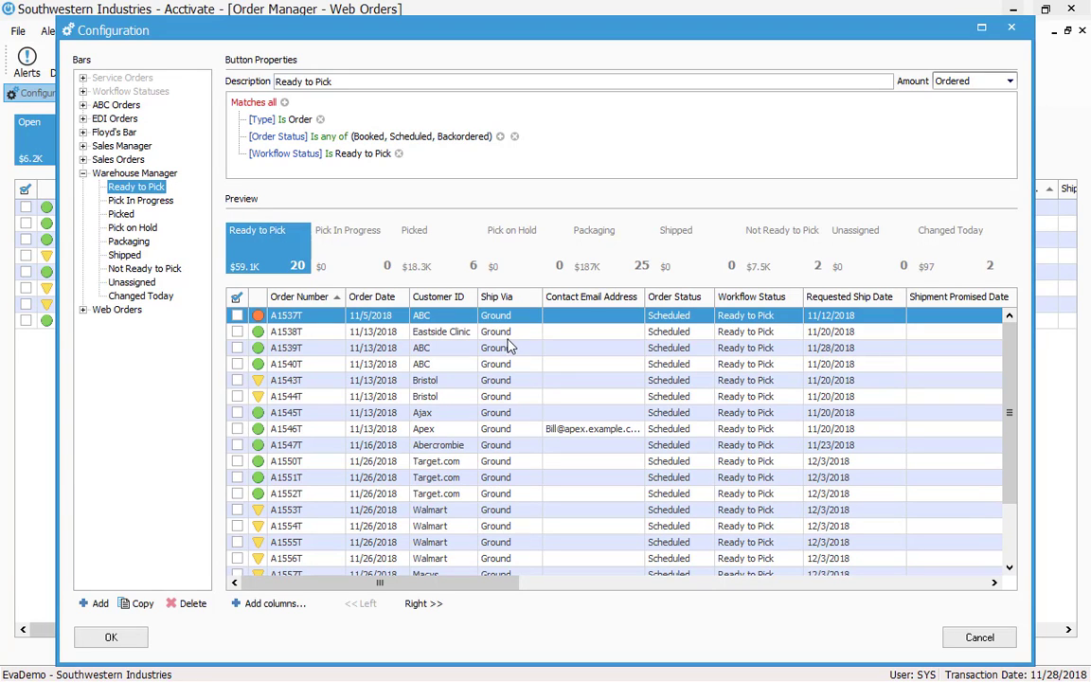
left_click(109, 638)
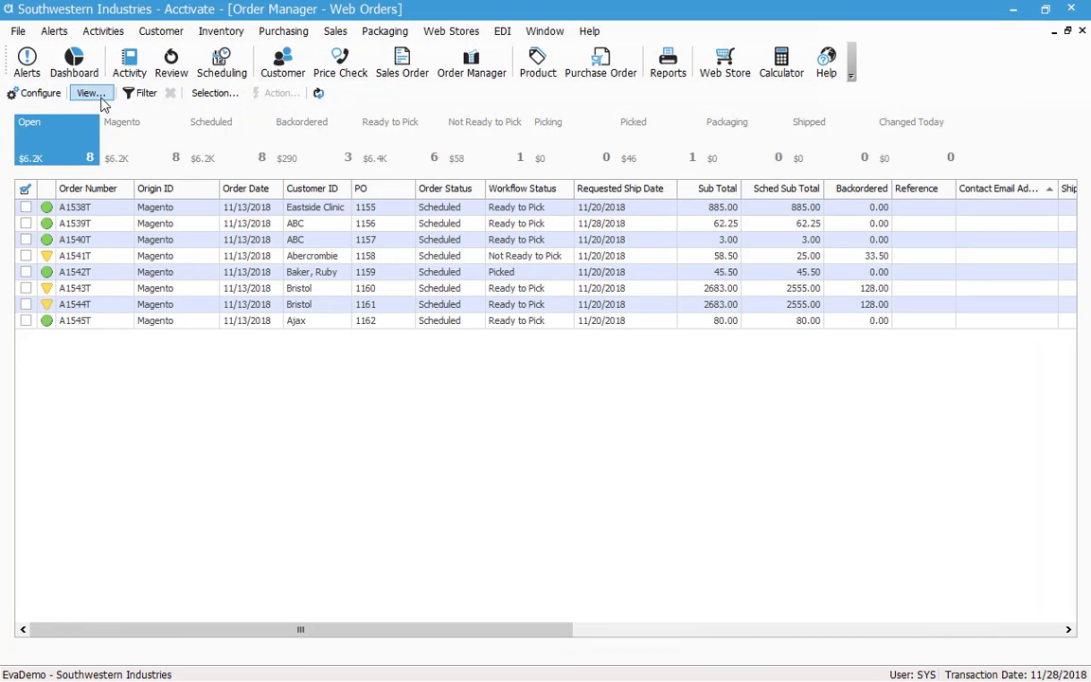
Display the Web Orders view and check the column layouts of its Open and Magento buttons
left_click(100, 95)
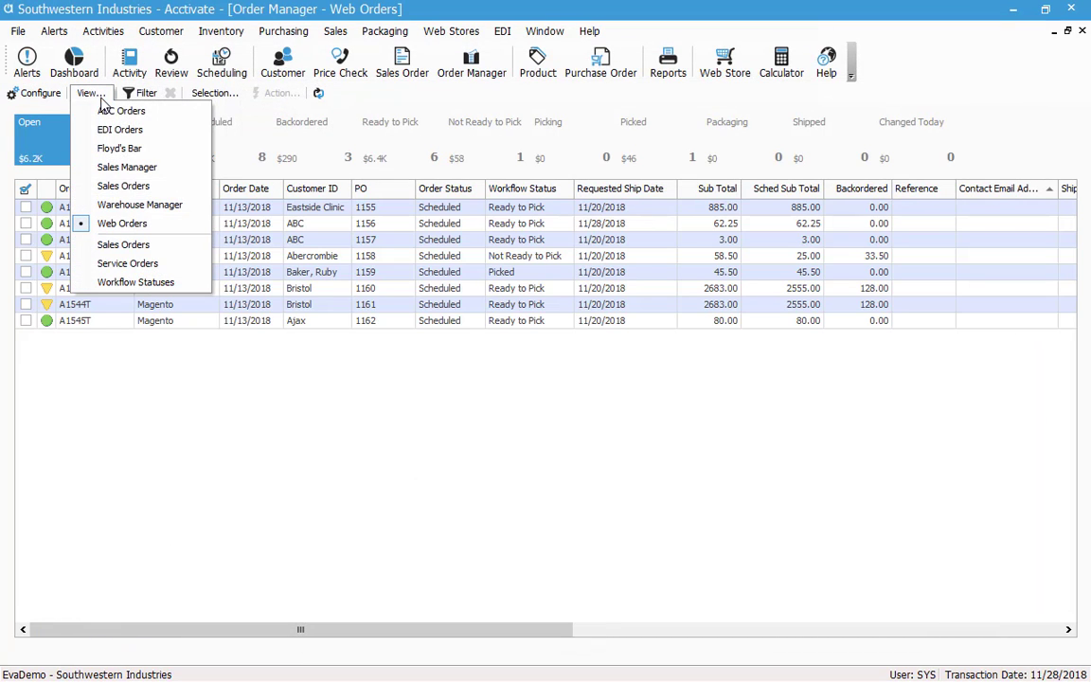
left_click(123, 224)
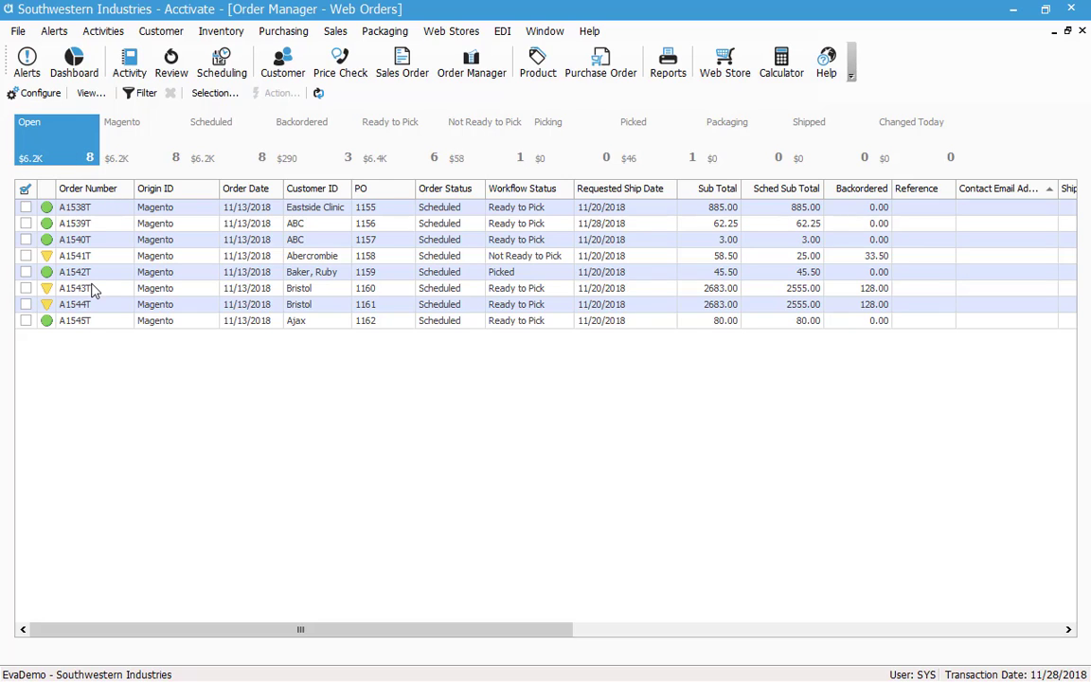
left_click(138, 158)
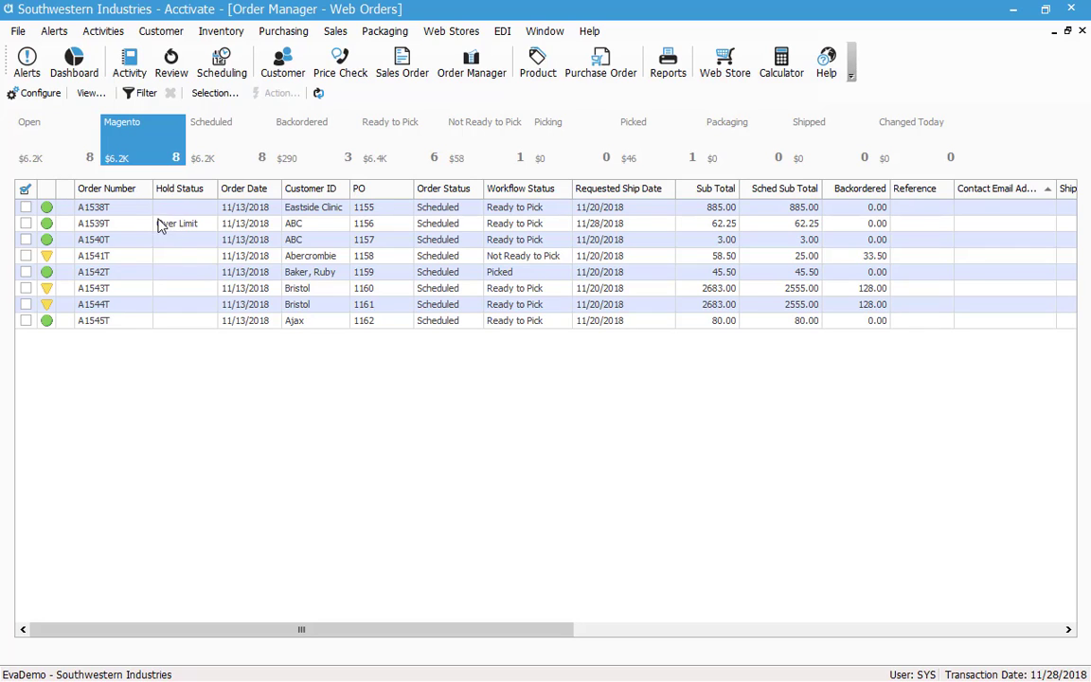
Display the Warehouse Manager view and examine its bar's buttons and preview in the Order Manager configuration
left_click(97, 92)
left_click(139, 204)
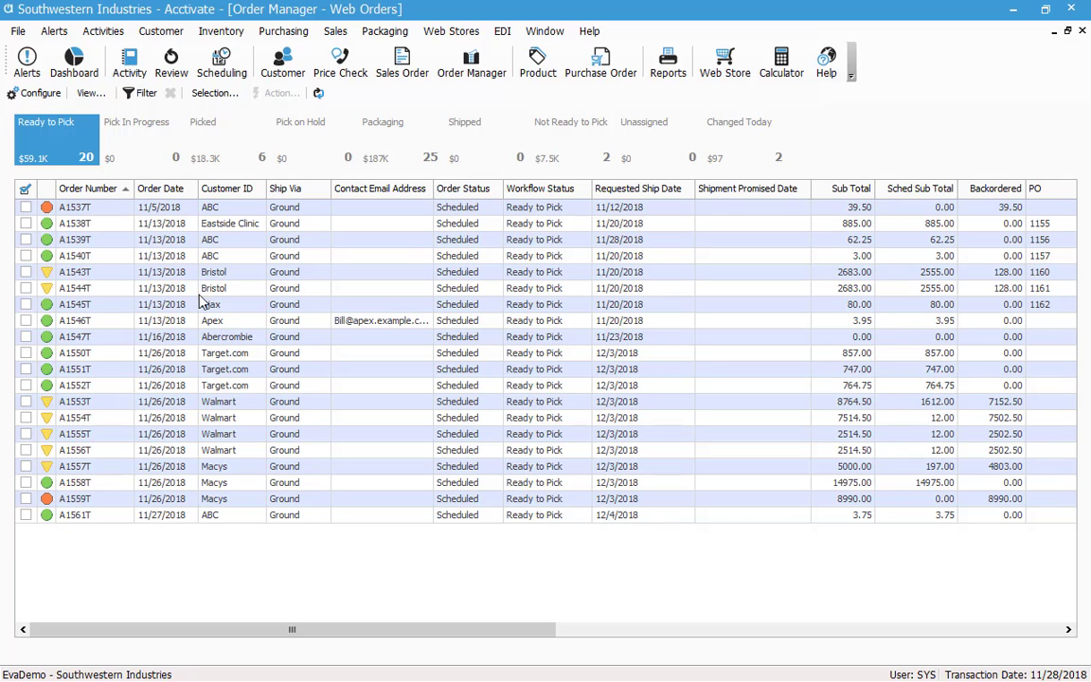
left_click(27, 98)
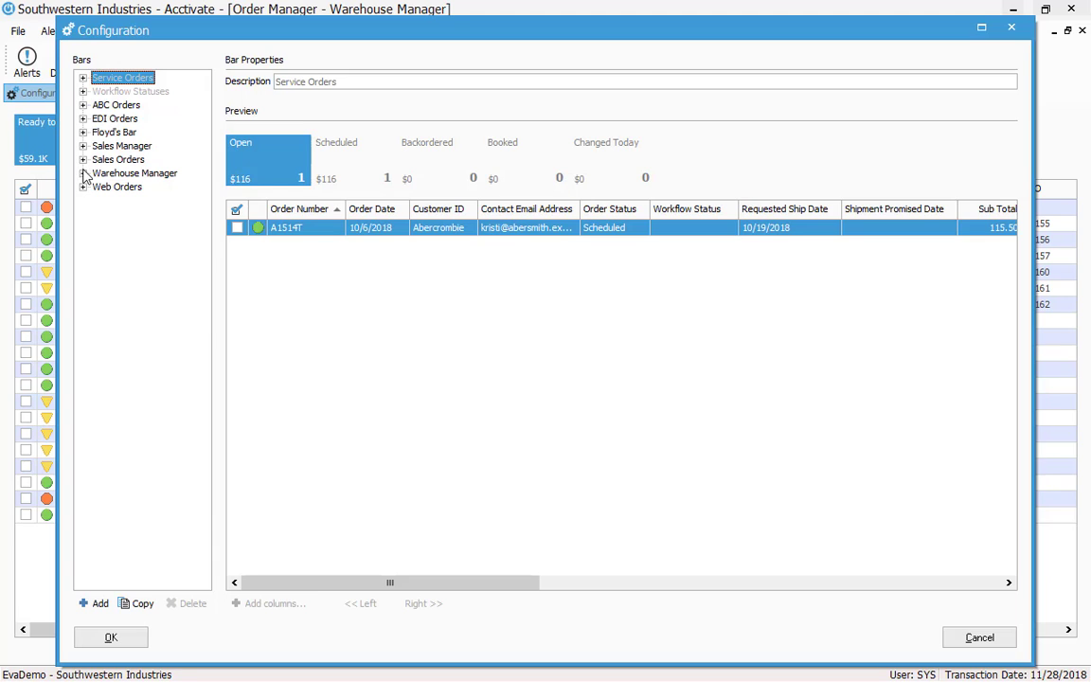
left_click(83, 174)
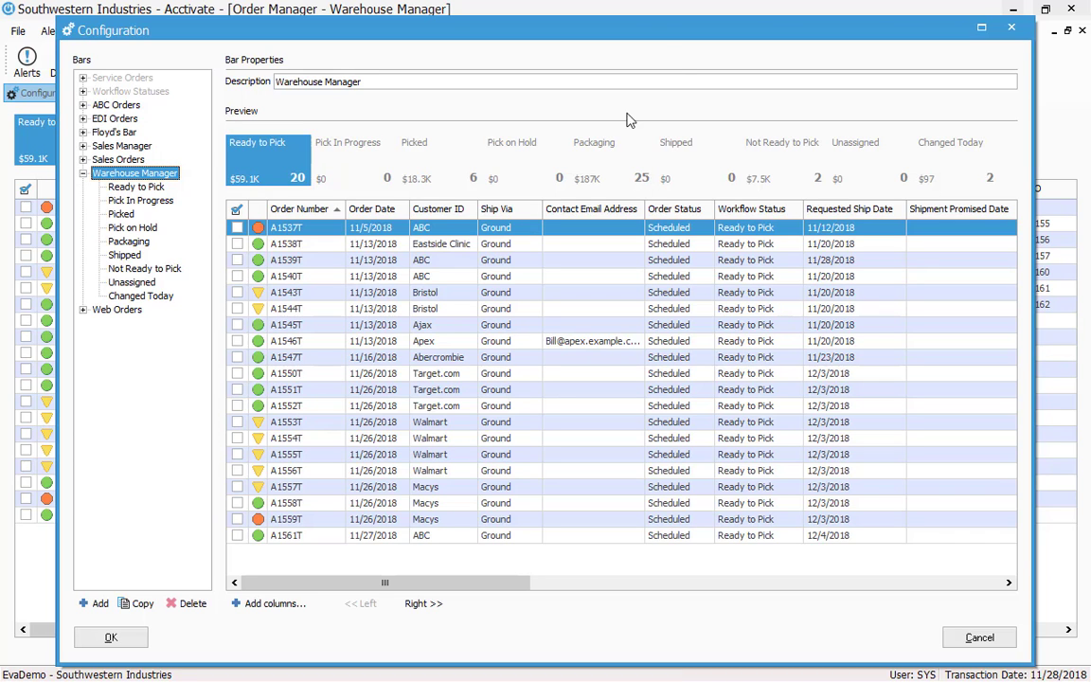
left_click(1009, 29)
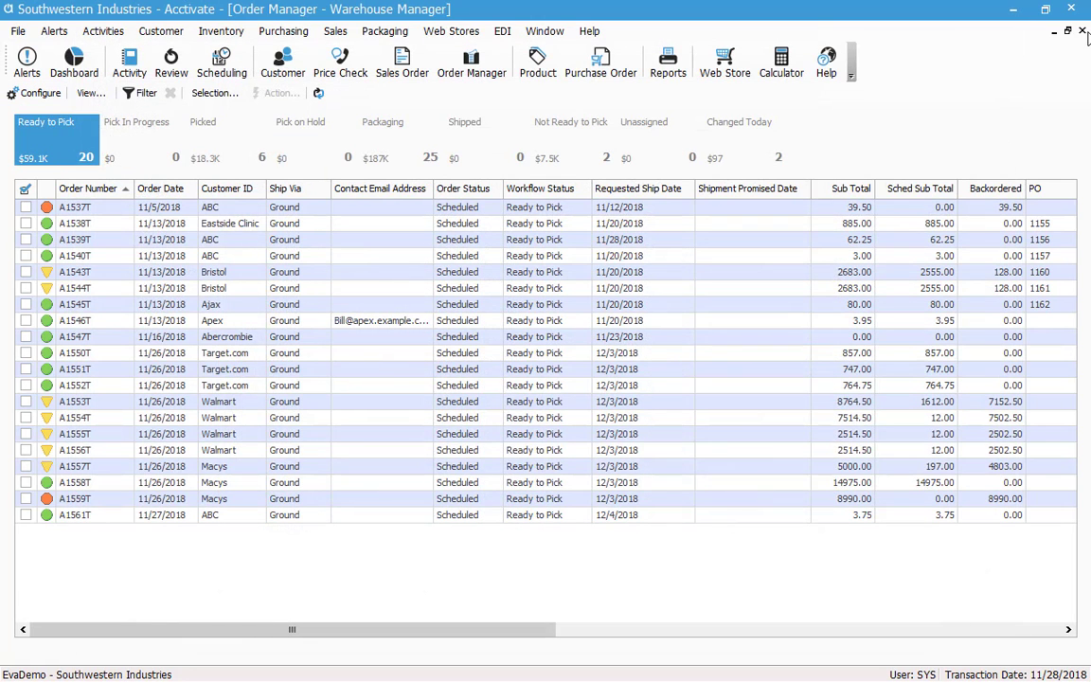
Close the Order Manager and open the Sales Orders Order Options for editing in the Configuration Manager
left_click(1082, 30)
left_click(23, 35)
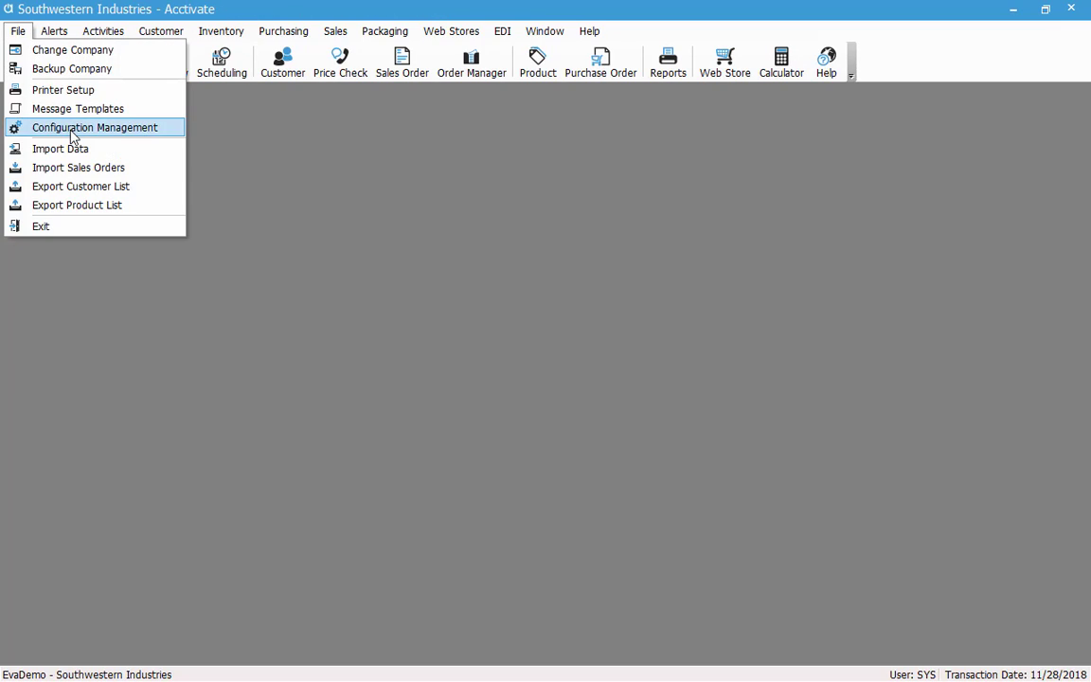
left_click(74, 129)
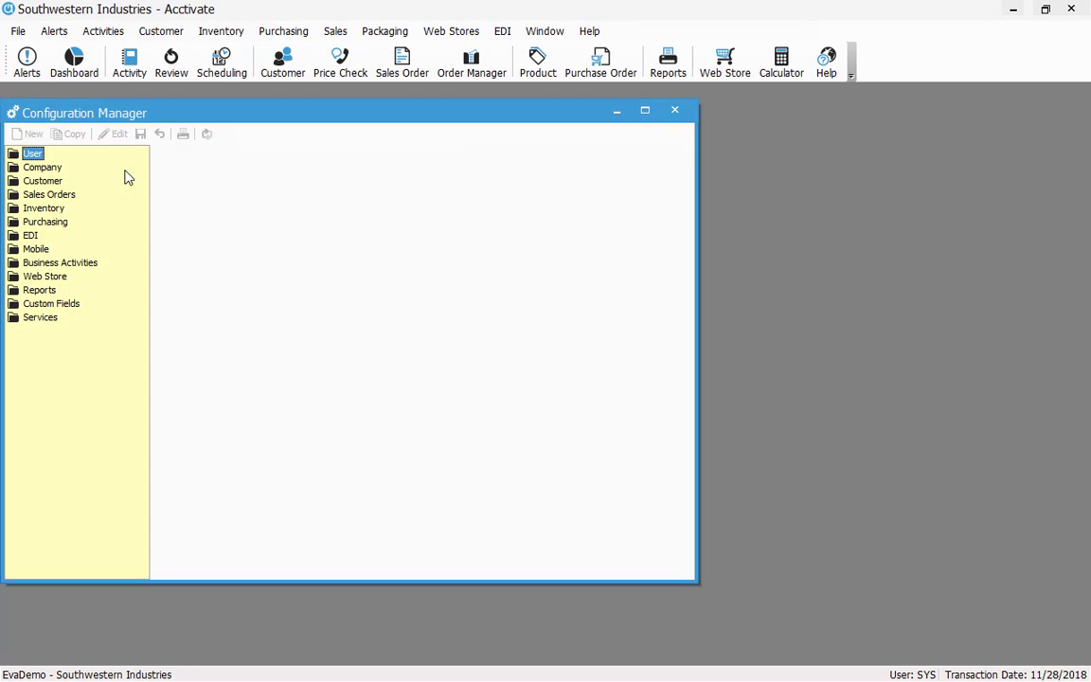
left_click(52, 194)
double_click(57, 199)
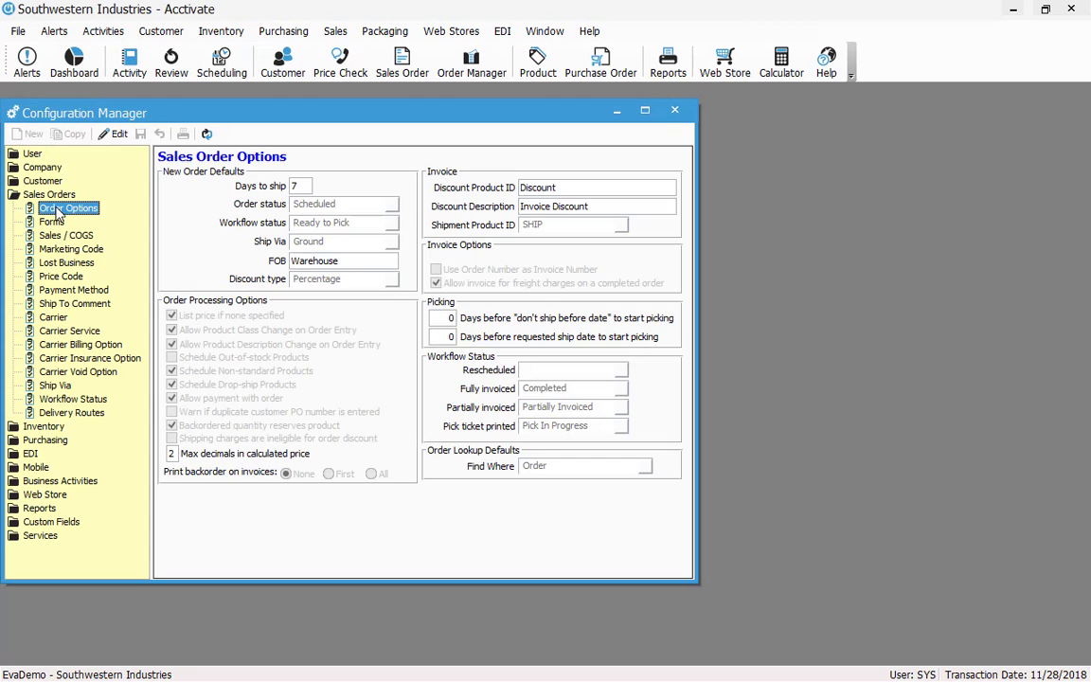
left_click(55, 207)
left_click(119, 135)
Examine the new-order workflow status default and the workflow statuses for printed pick tickets, partially invoiced orders and rescheduled orders
left_click(318, 223)
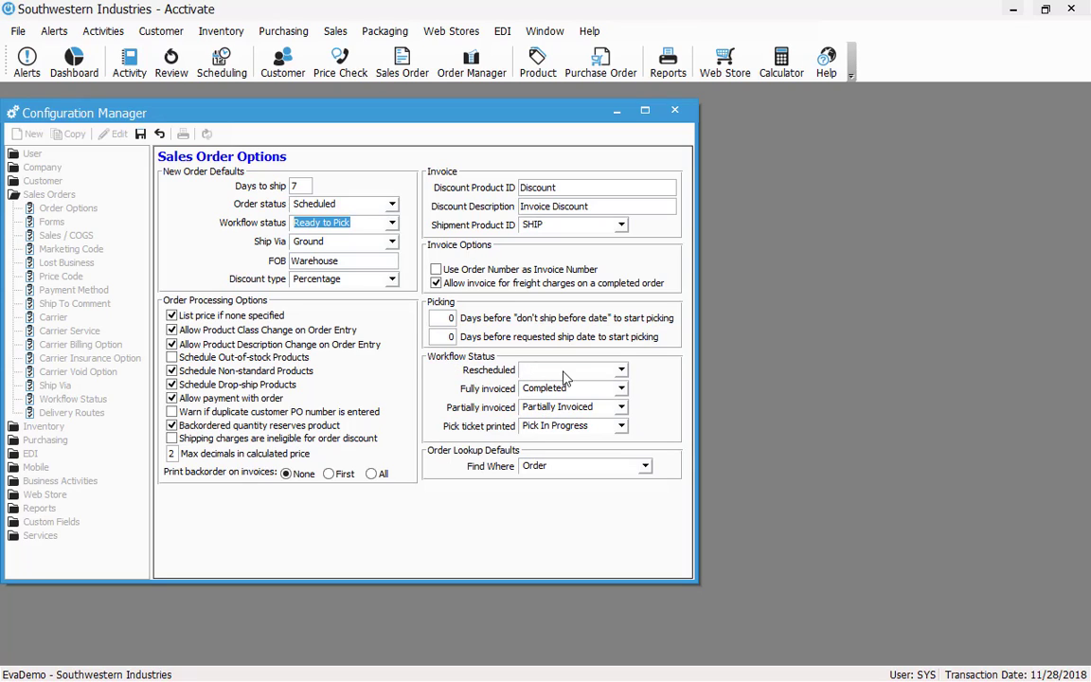
left_click(552, 431)
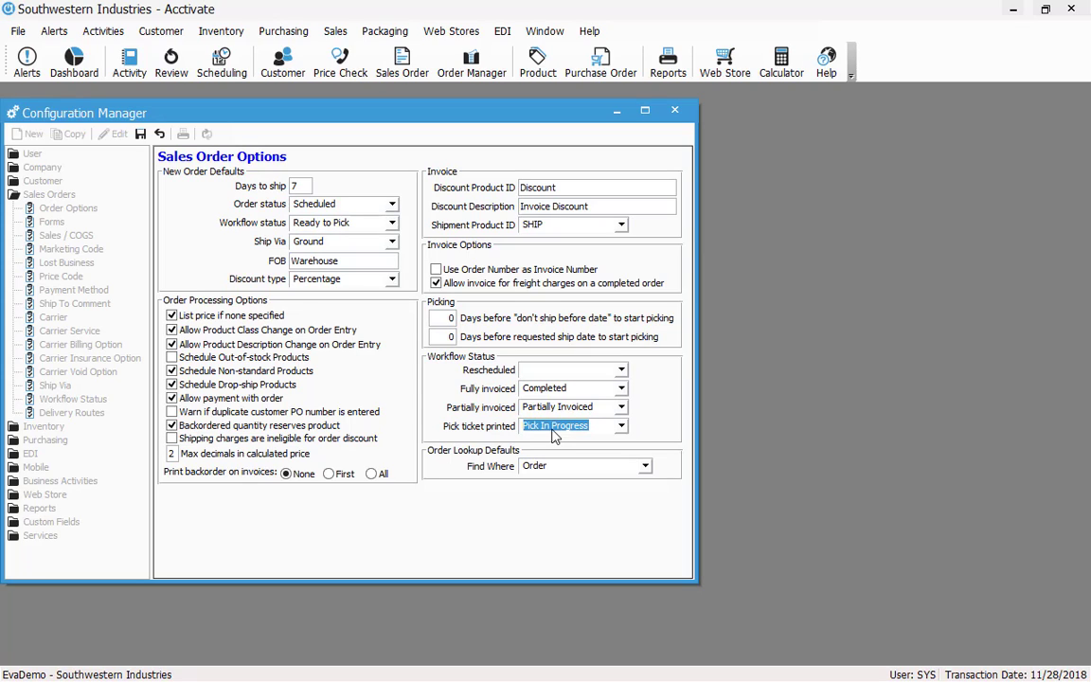
left_click(555, 413)
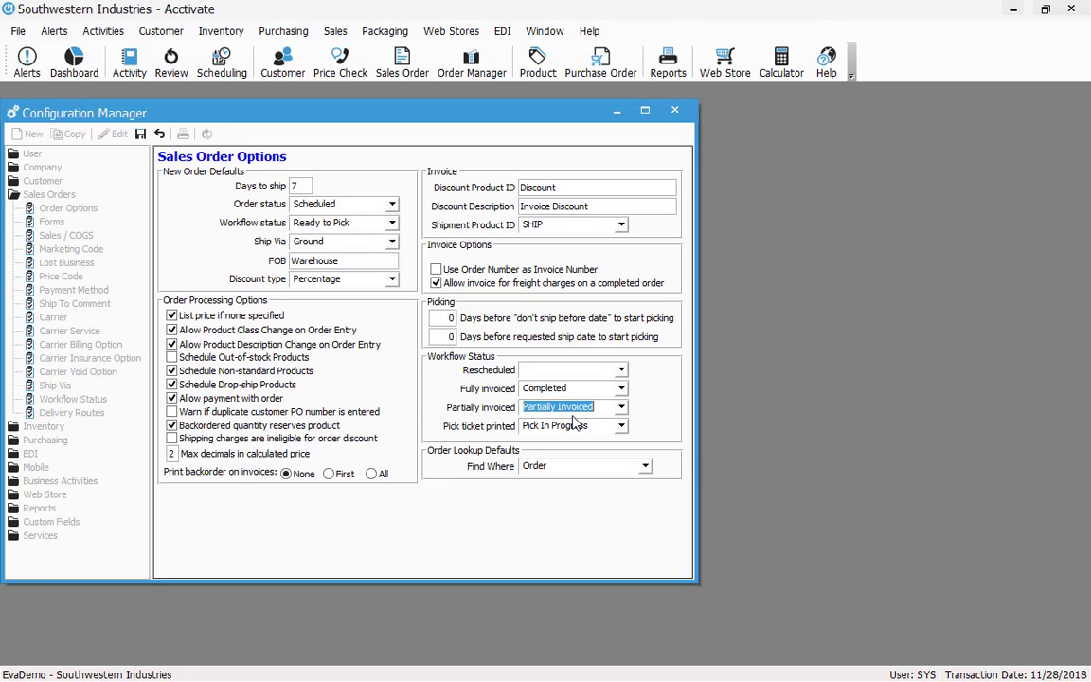
left_click(555, 370)
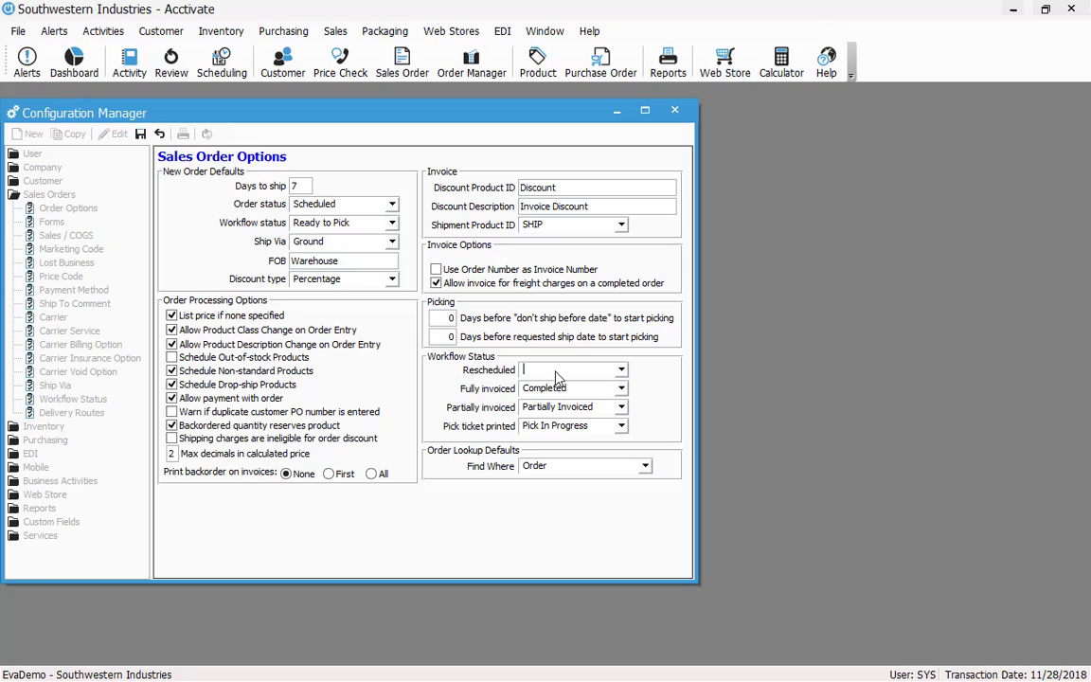
Set the Rescheduled workflow status to Ready to Pick
left_click(622, 371)
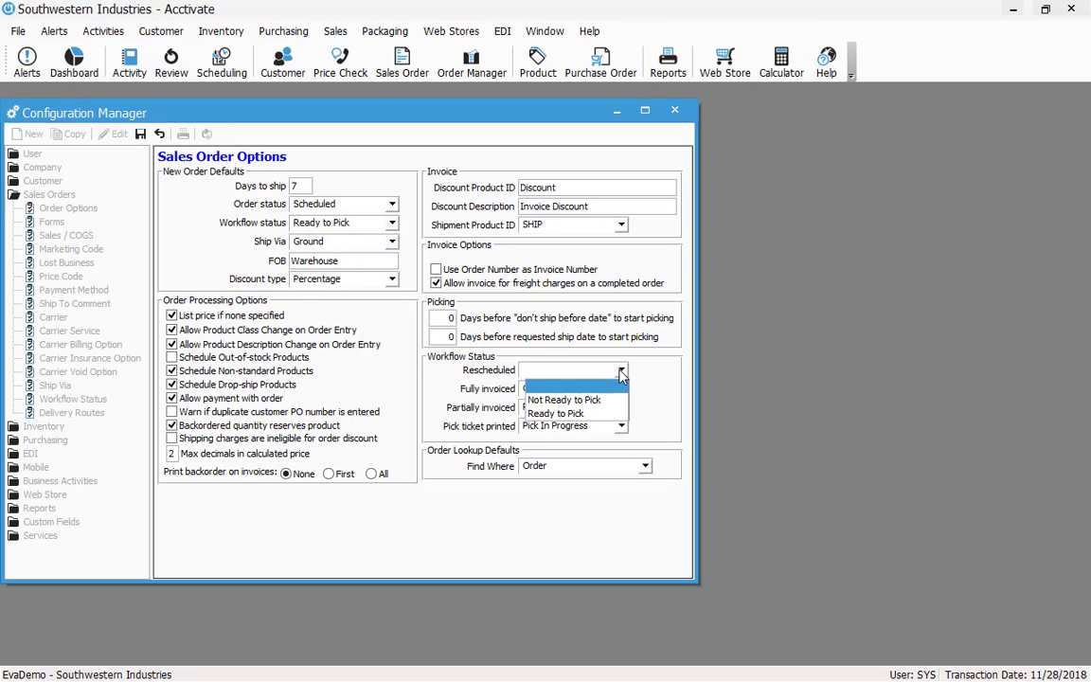
left_click(598, 416)
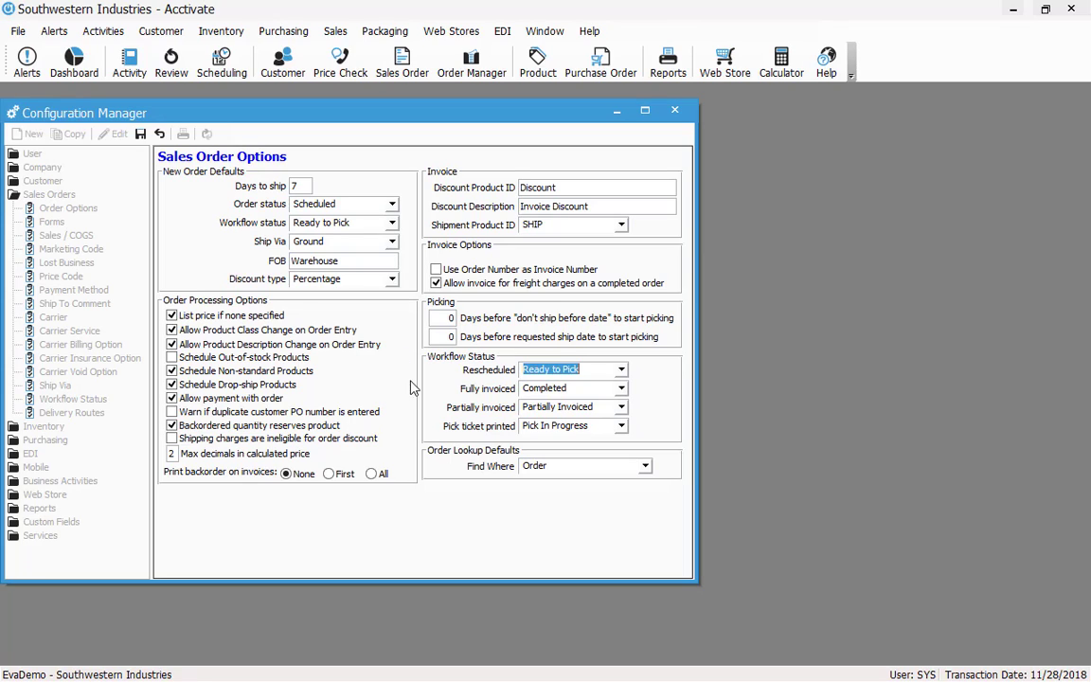
left_click(540, 408)
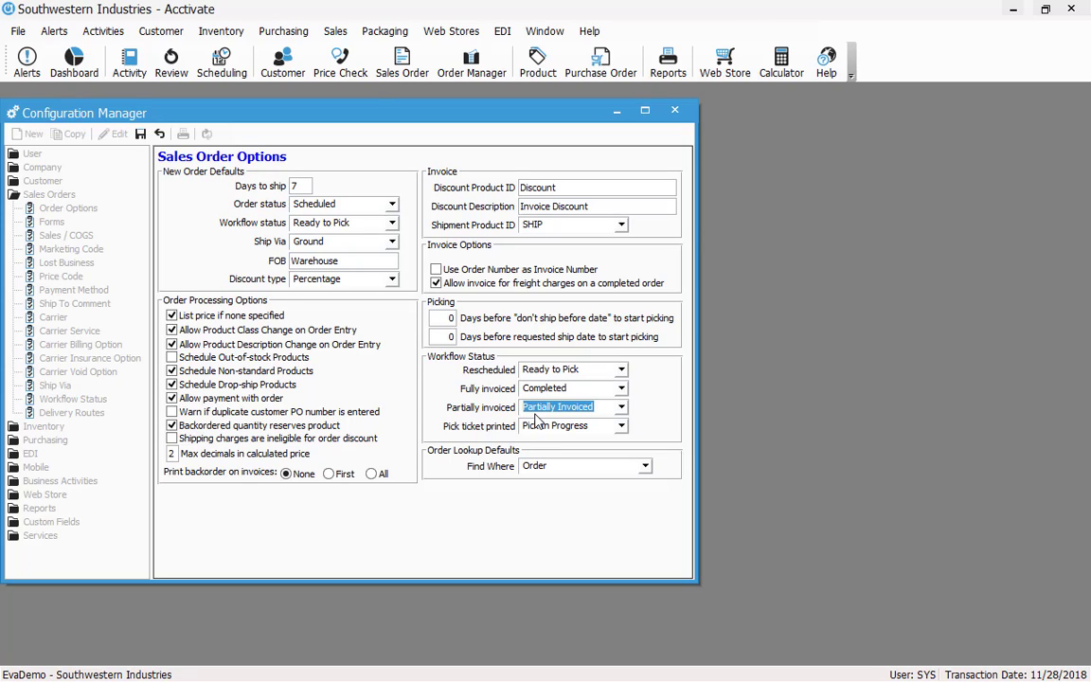
Set the Rescheduled workflow status to blank, save the sales order options and close the Configuration Manager
left_click(561, 370)
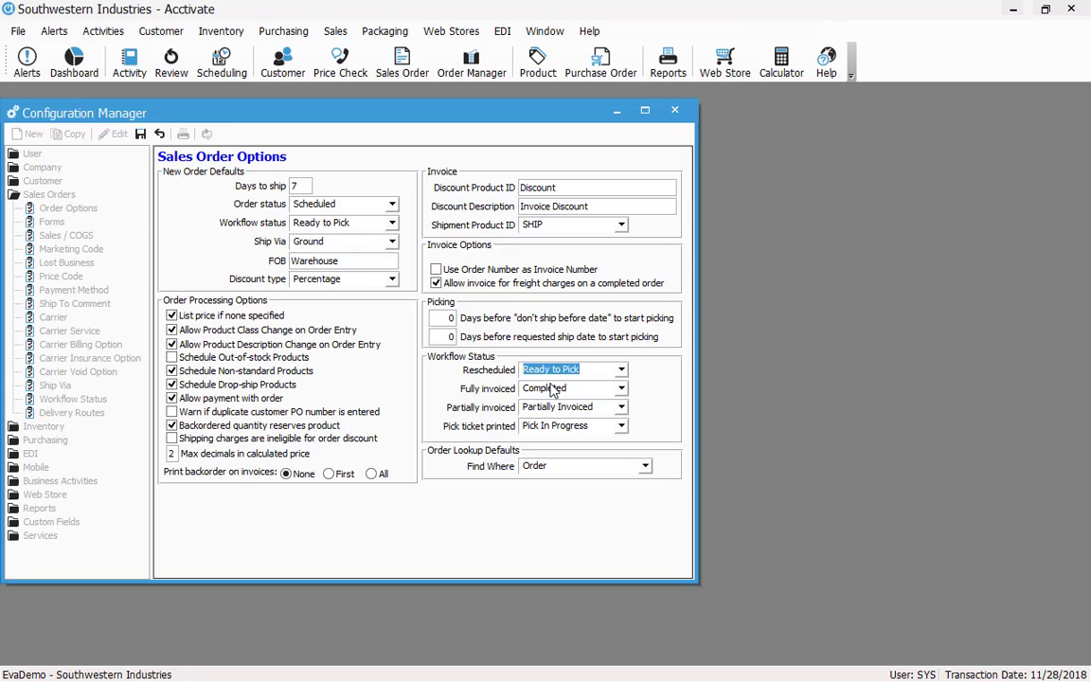
left_click(620, 372)
left_click(607, 387)
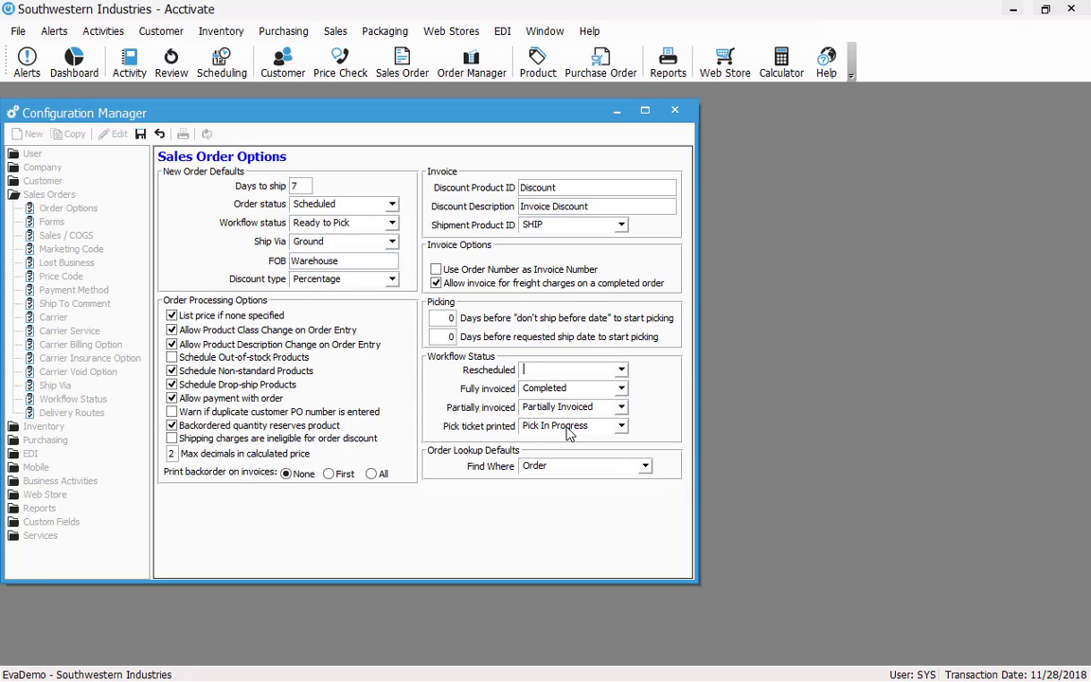
left_click(580, 410)
left_click(140, 134)
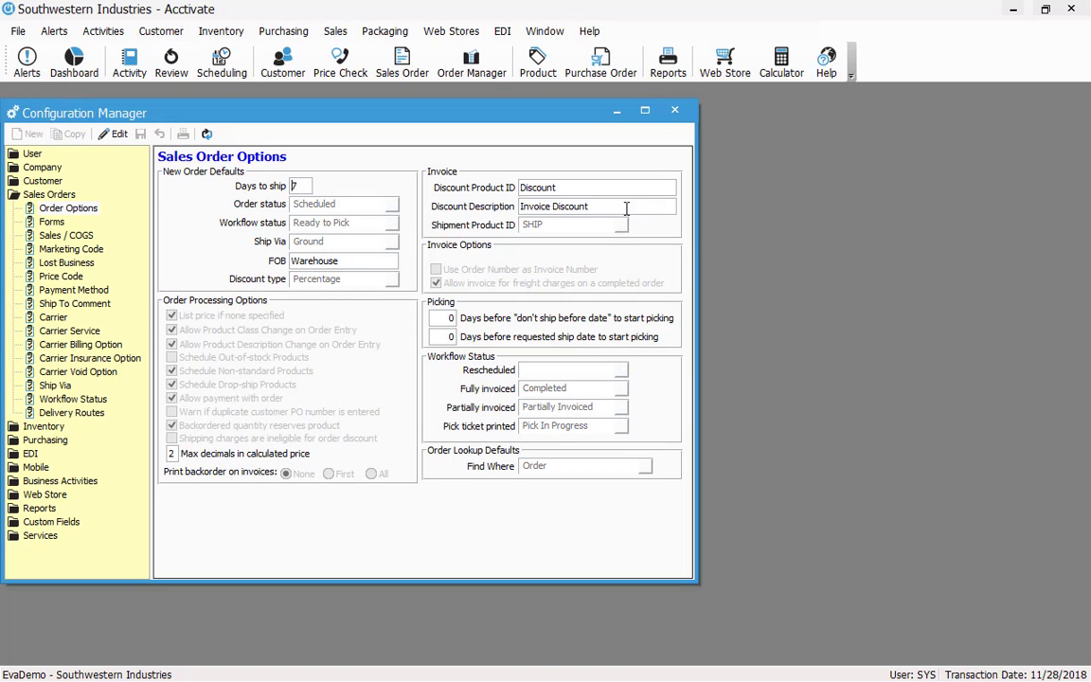
left_click(112, 134)
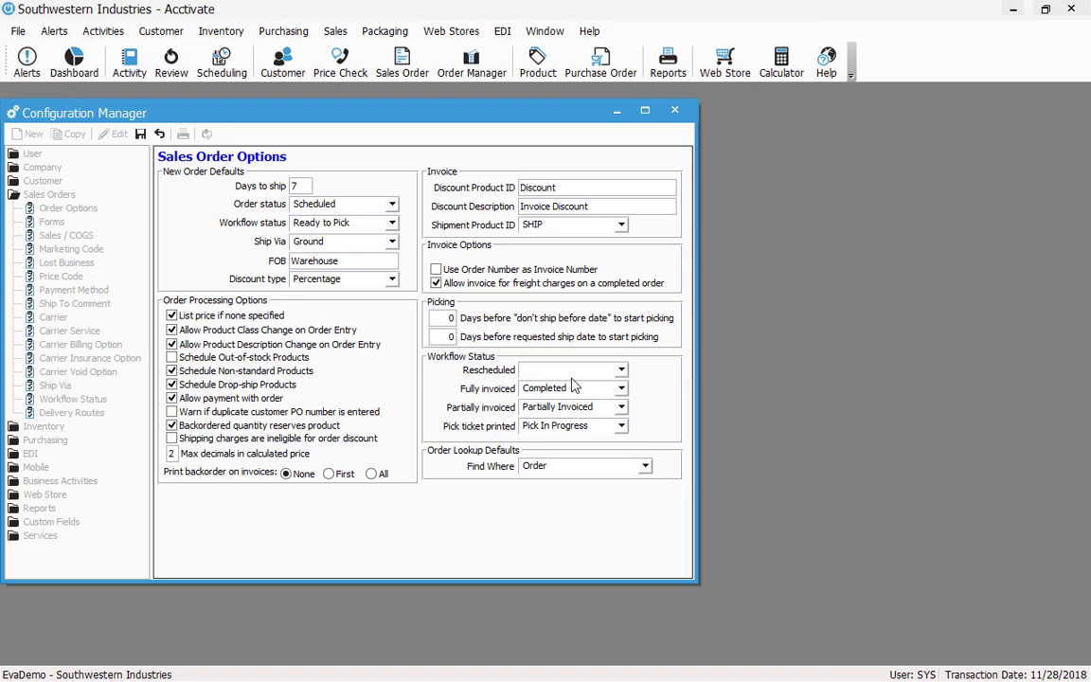
left_click(140, 133)
left_click(672, 112)
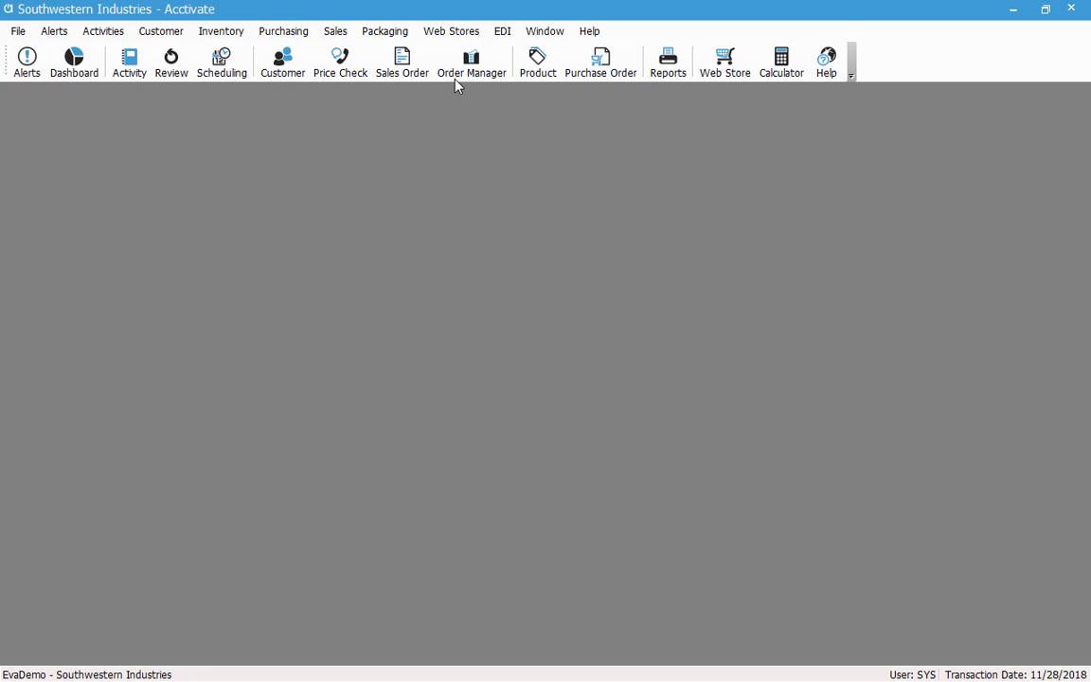
Remove the Workflow Status, Order Status and Type conditions from the Warehouse Manager bar's Ready to Pick button in the Order Manager configuration
left_click(458, 74)
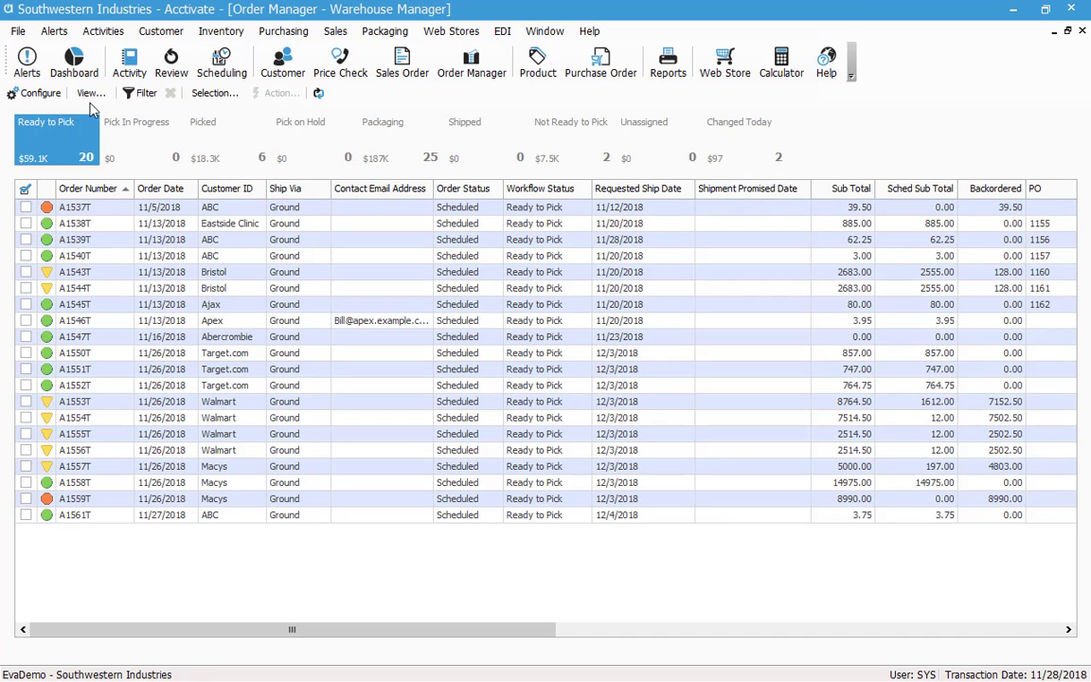
left_click(34, 92)
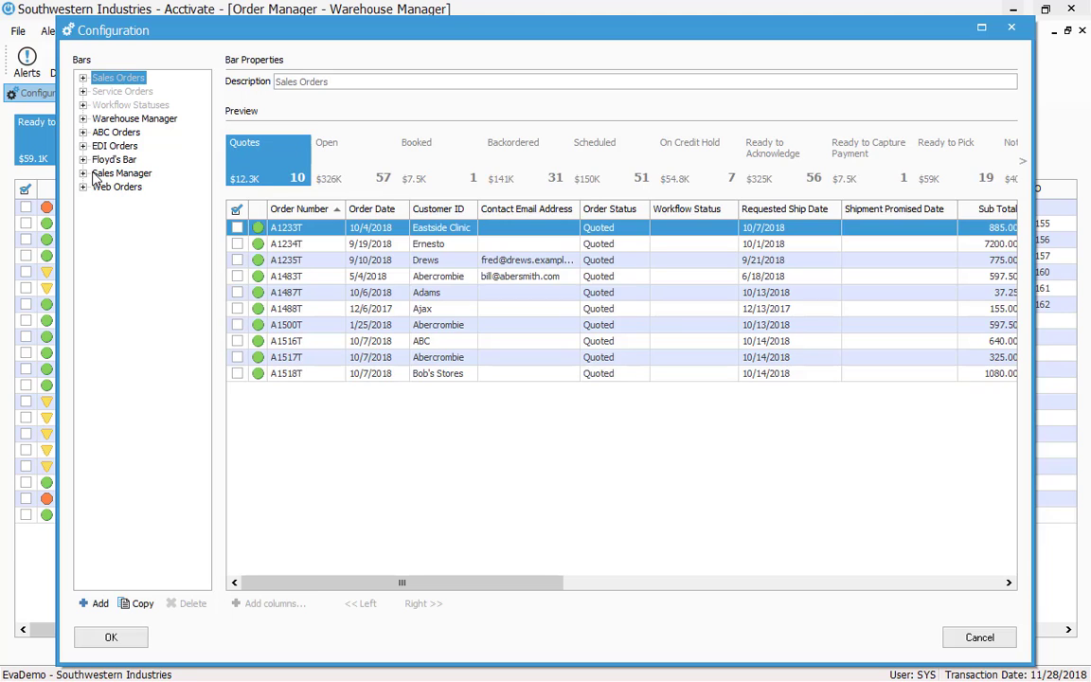
left_click(83, 118)
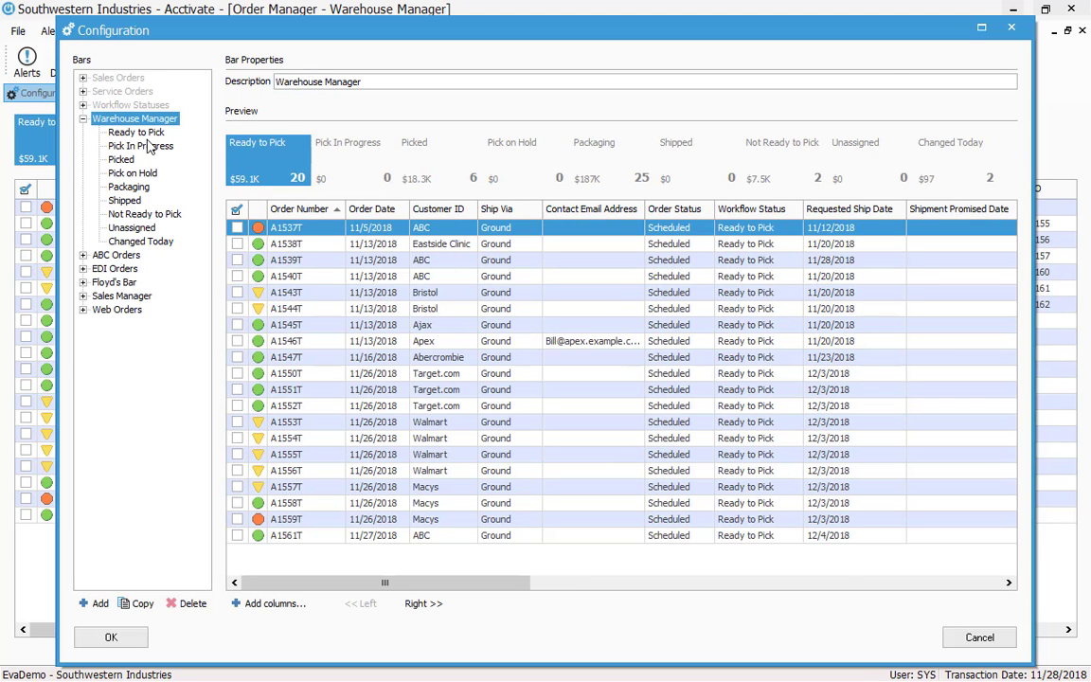
left_click(144, 134)
left_click(144, 133)
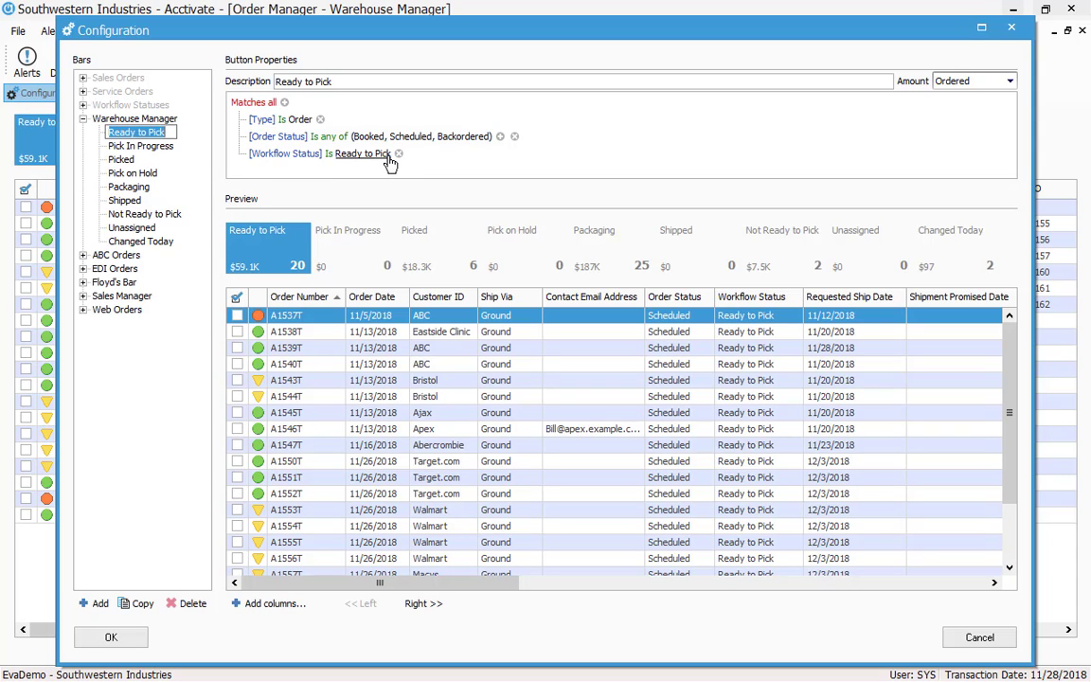
left_click(399, 154)
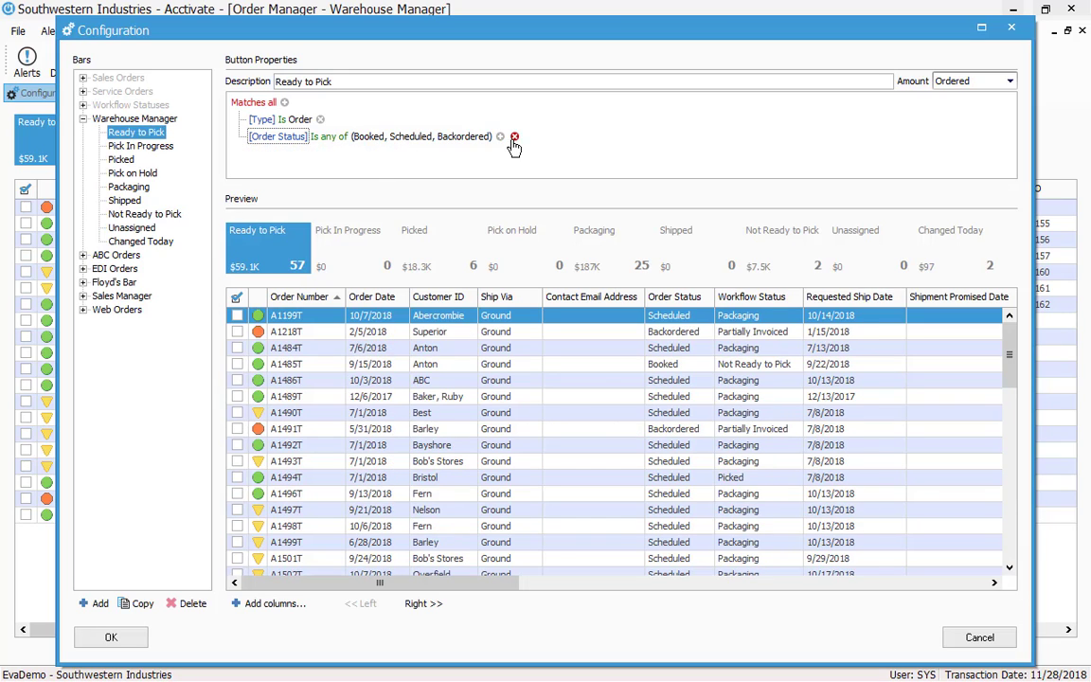
left_click(514, 137)
left_click(320, 119)
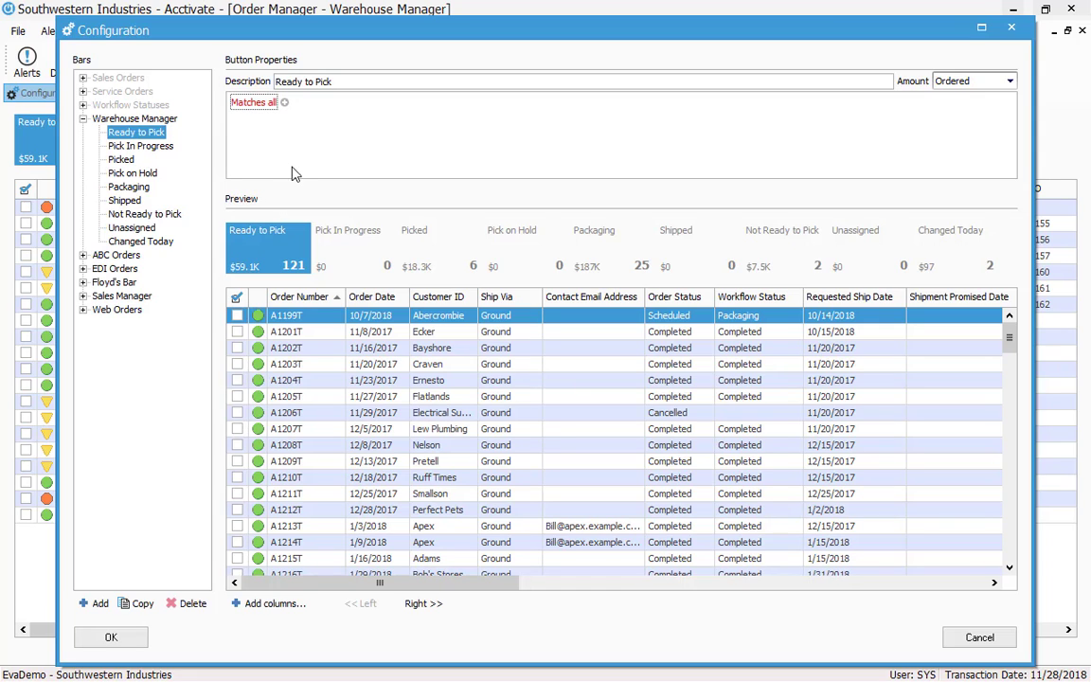
left_click(254, 110)
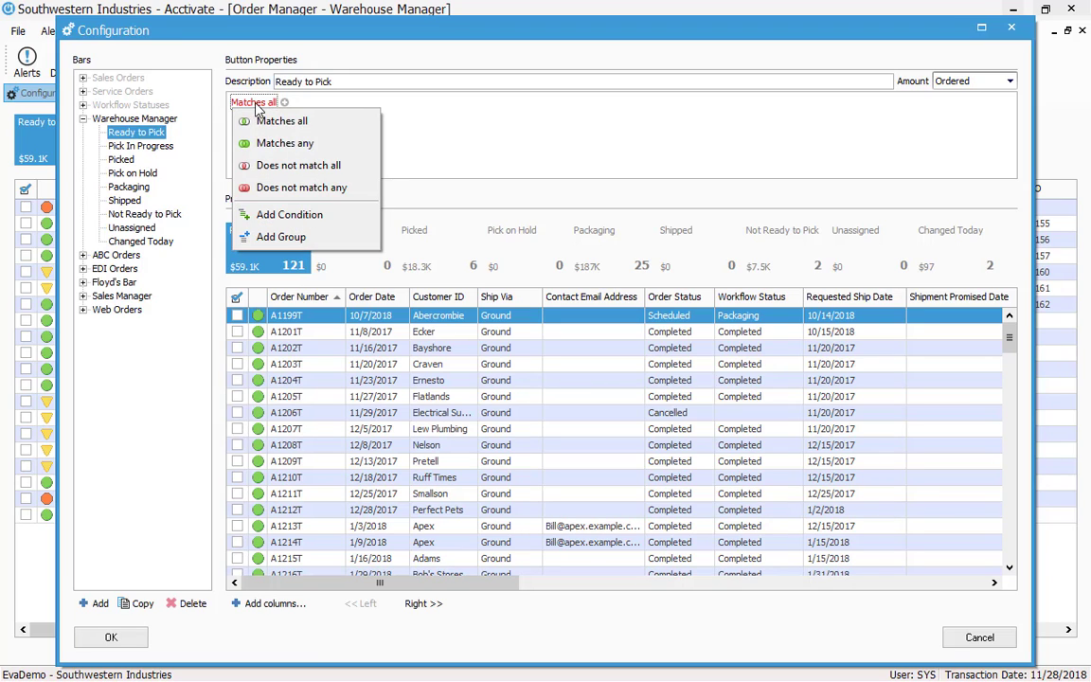
left_click(305, 99)
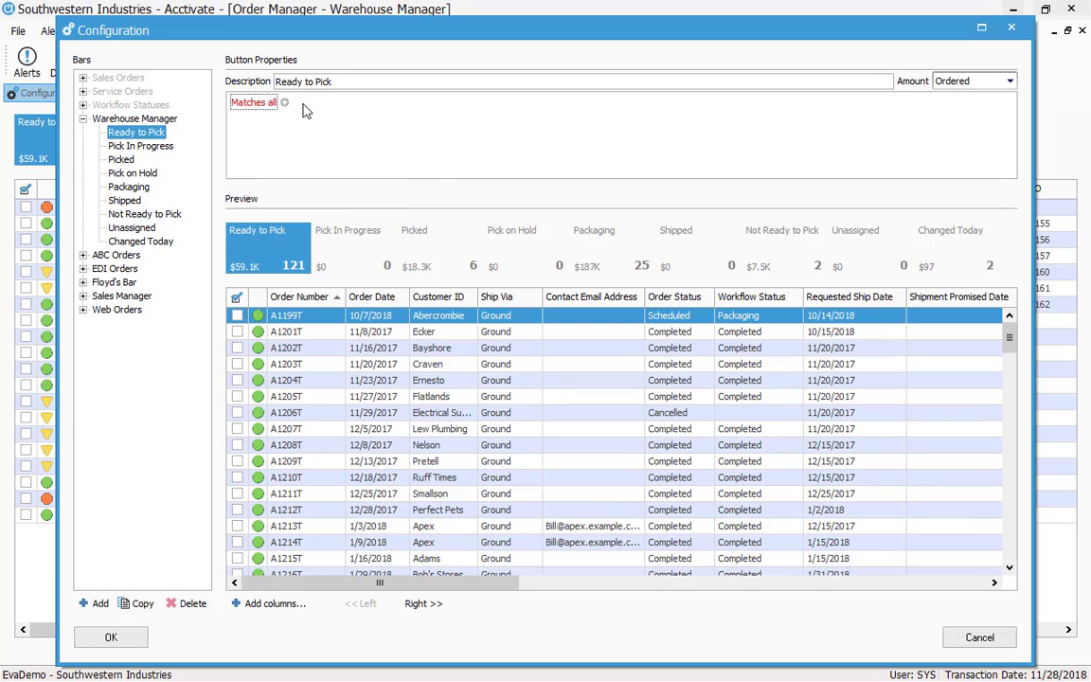
left_click(284, 102)
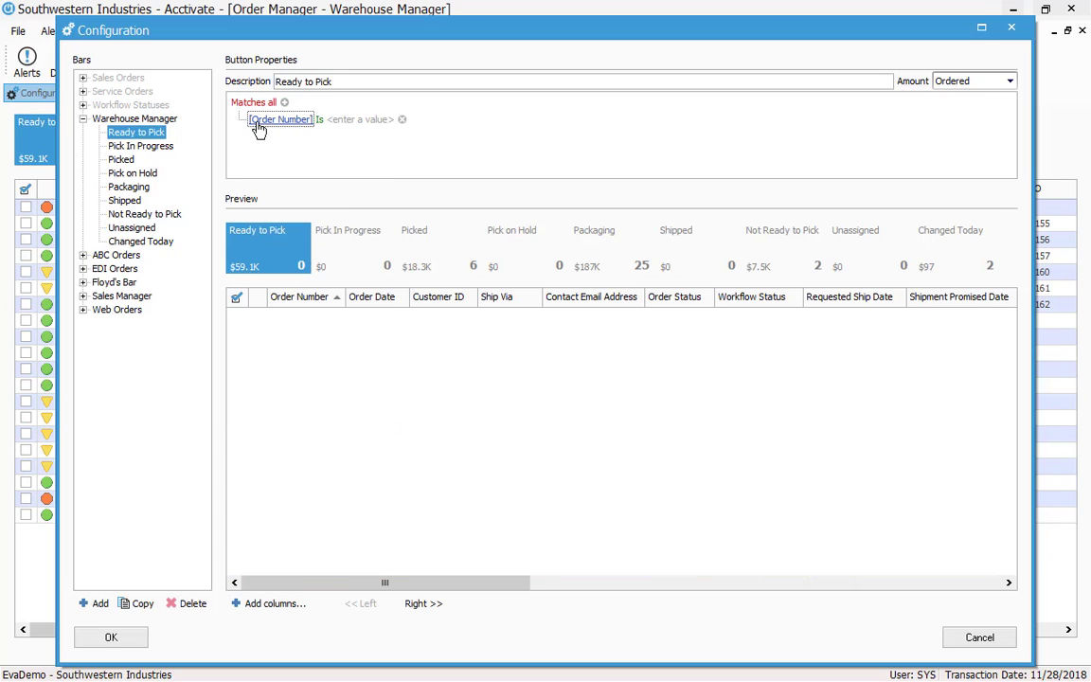
left_click(402, 120)
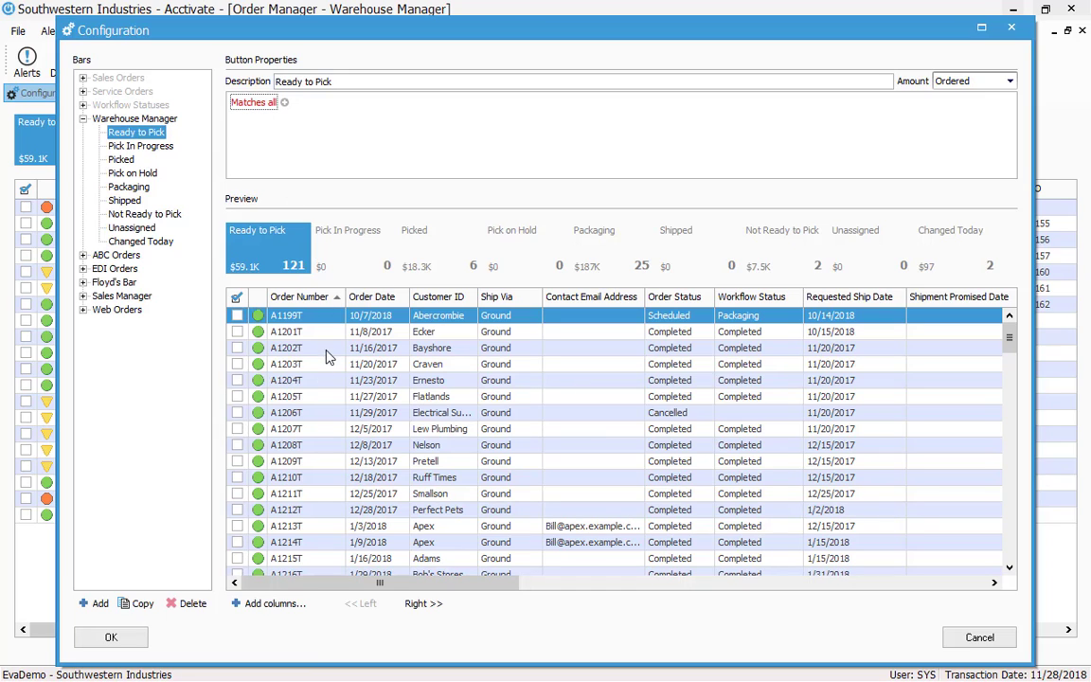
Change the Ready to Pick button's filter to Matches any and add a nested condition group
left_click(260, 106)
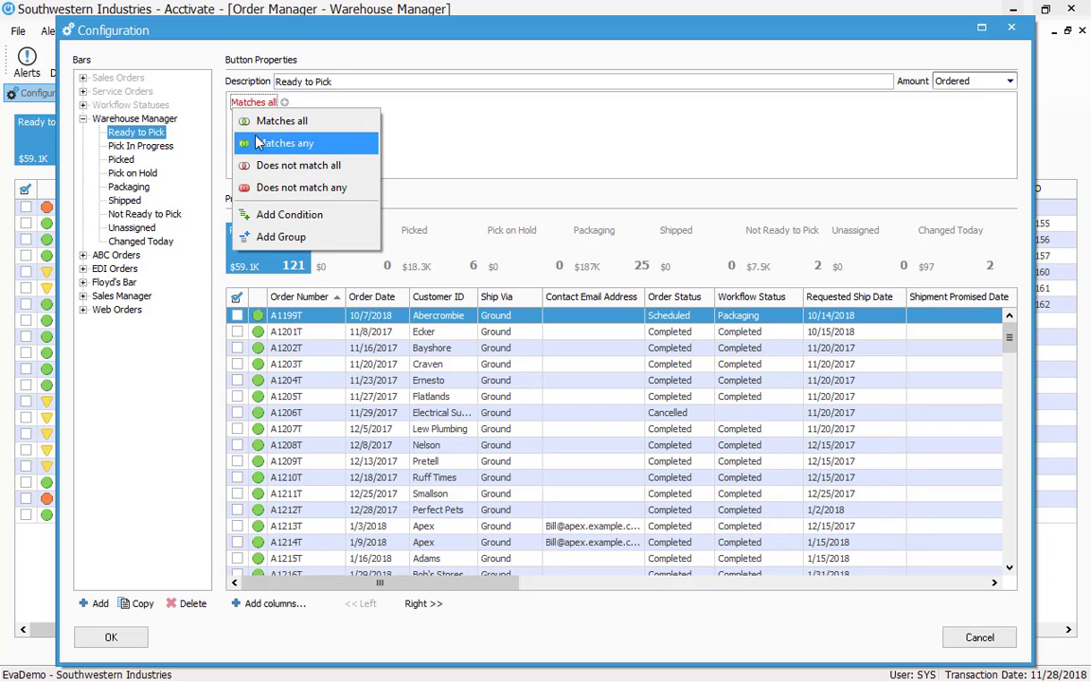
left_click(259, 144)
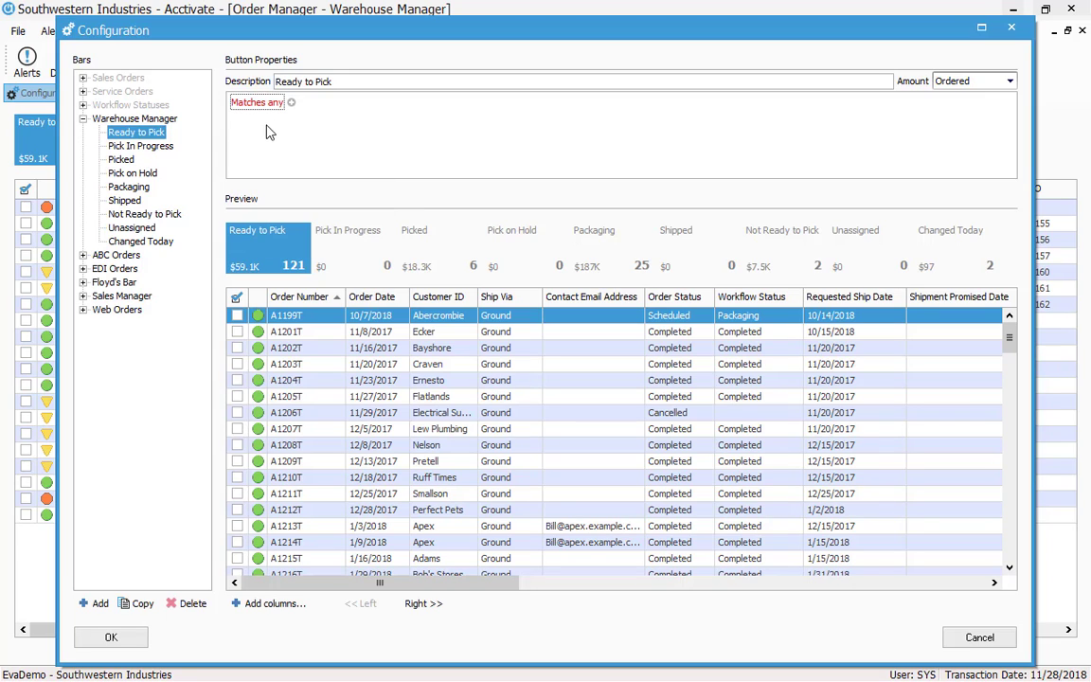
left_click(273, 110)
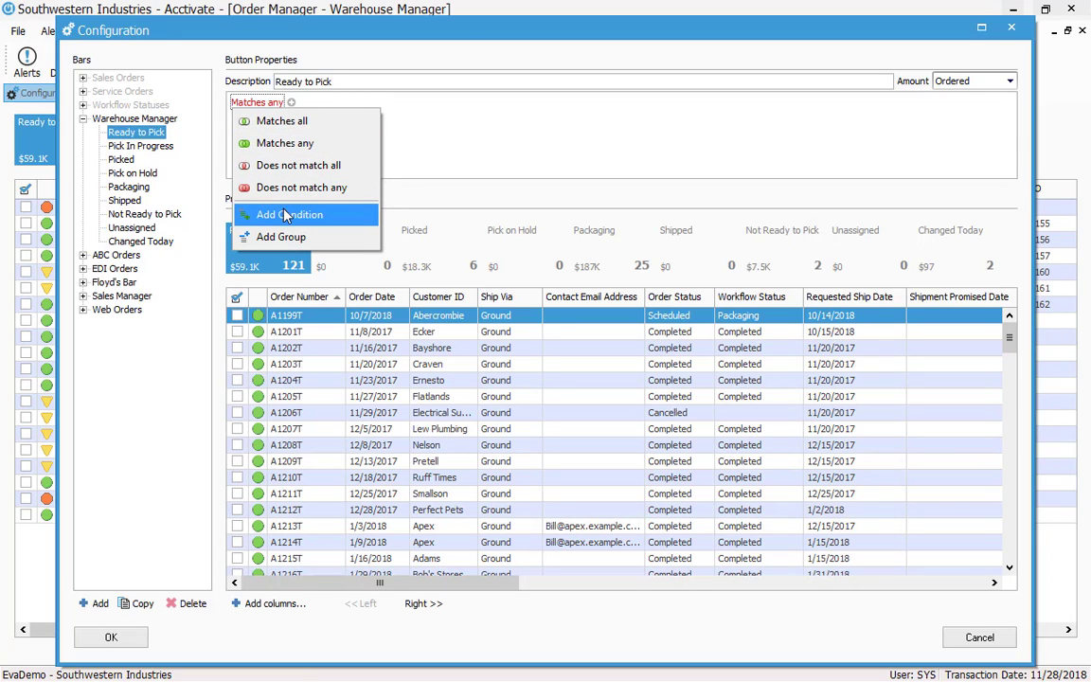
left_click(282, 237)
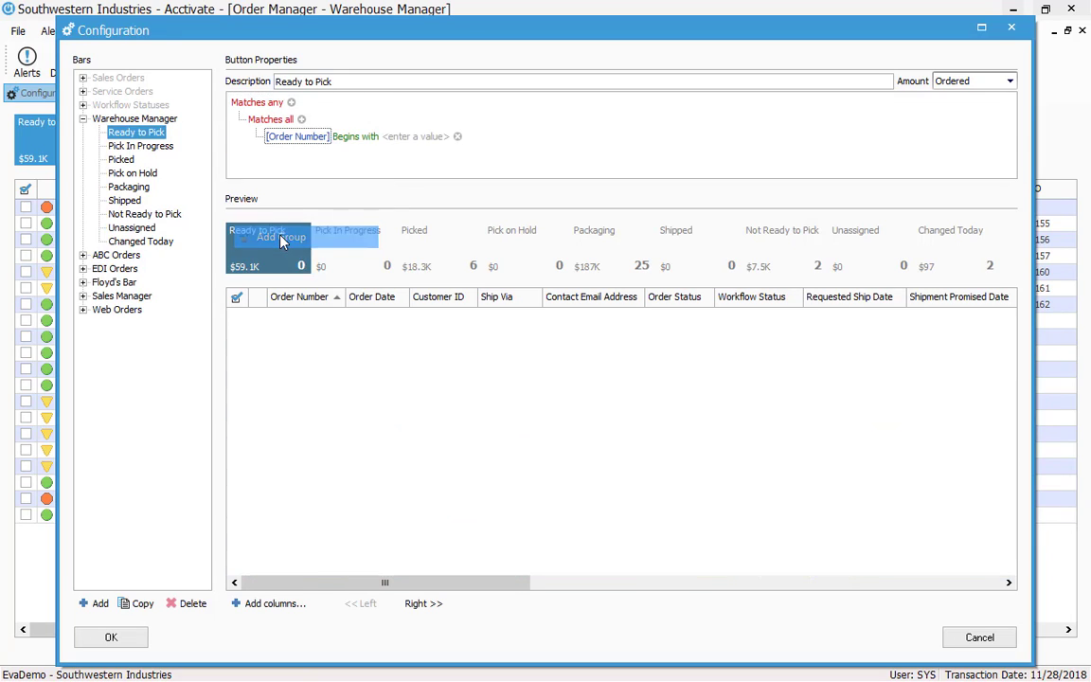
Set the nested group's first condition in the Ready to Pick filter to Type Is Order
left_click(323, 139)
left_click(342, 137)
scroll(347, 251, "down", 1)
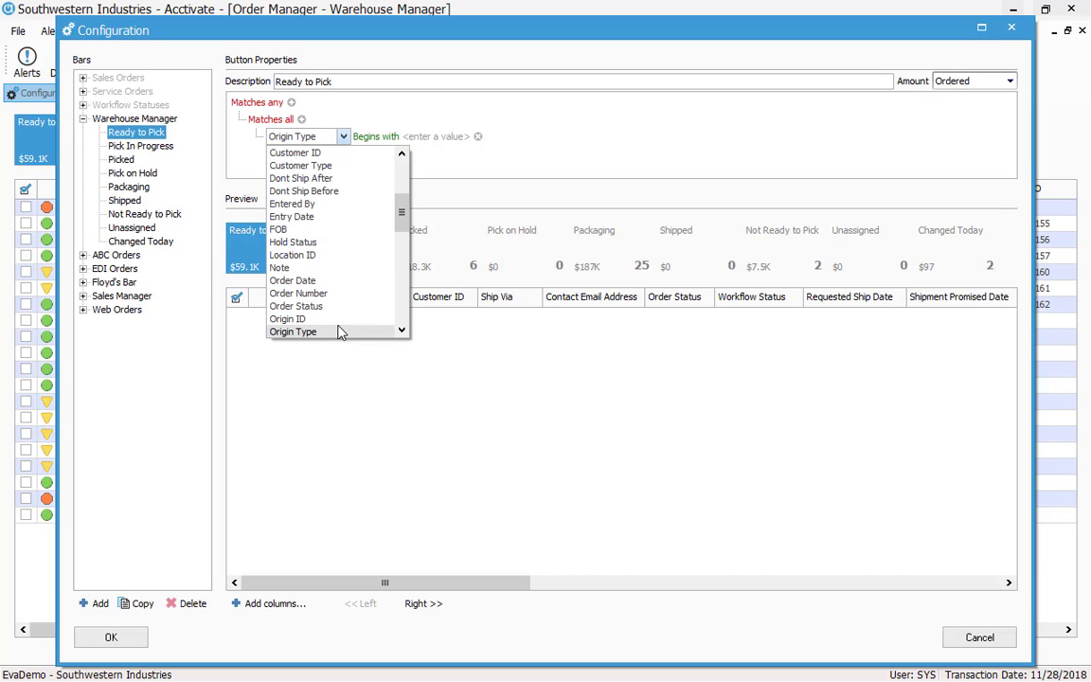
scroll(341, 331, "down", 1)
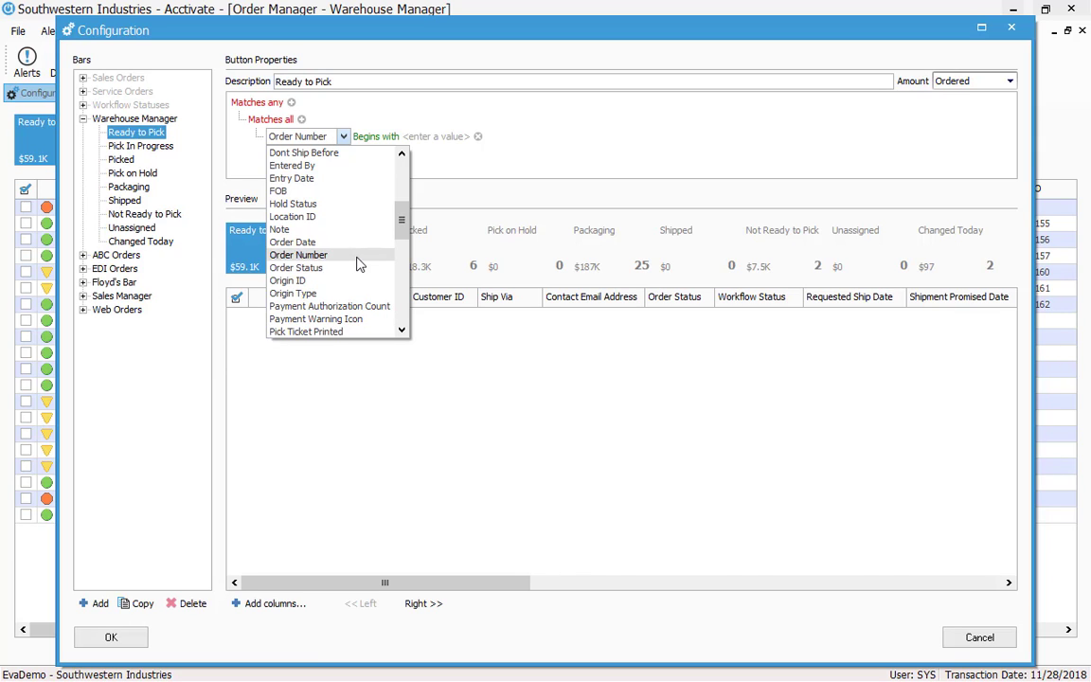
scroll(340, 284, "down", 9)
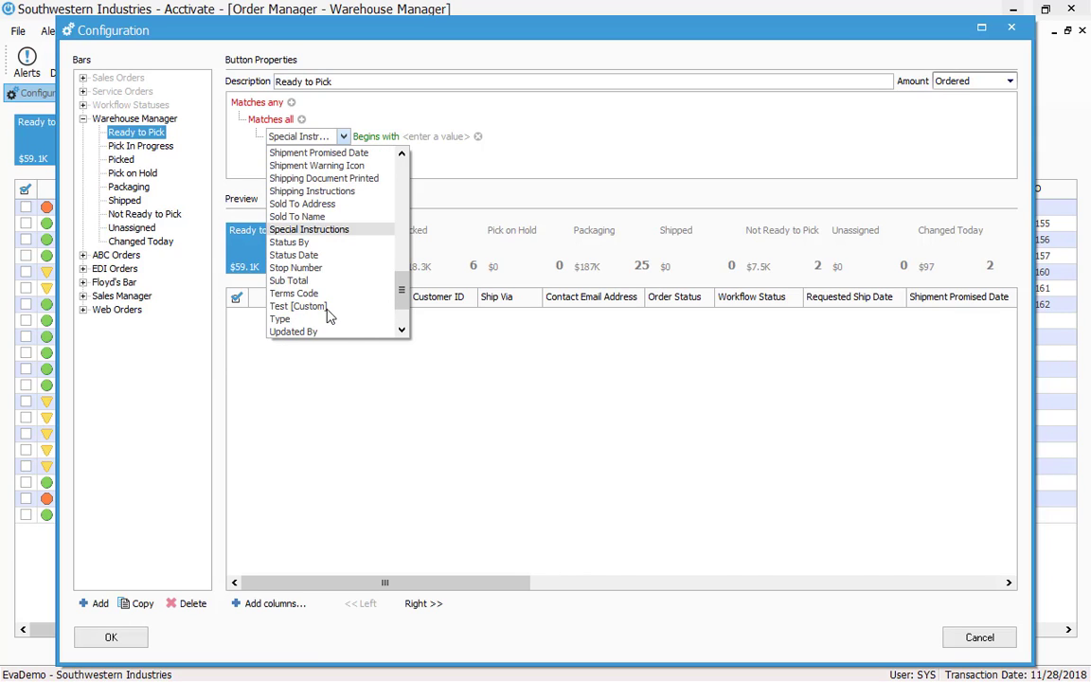
left_click(322, 319)
left_click(339, 135)
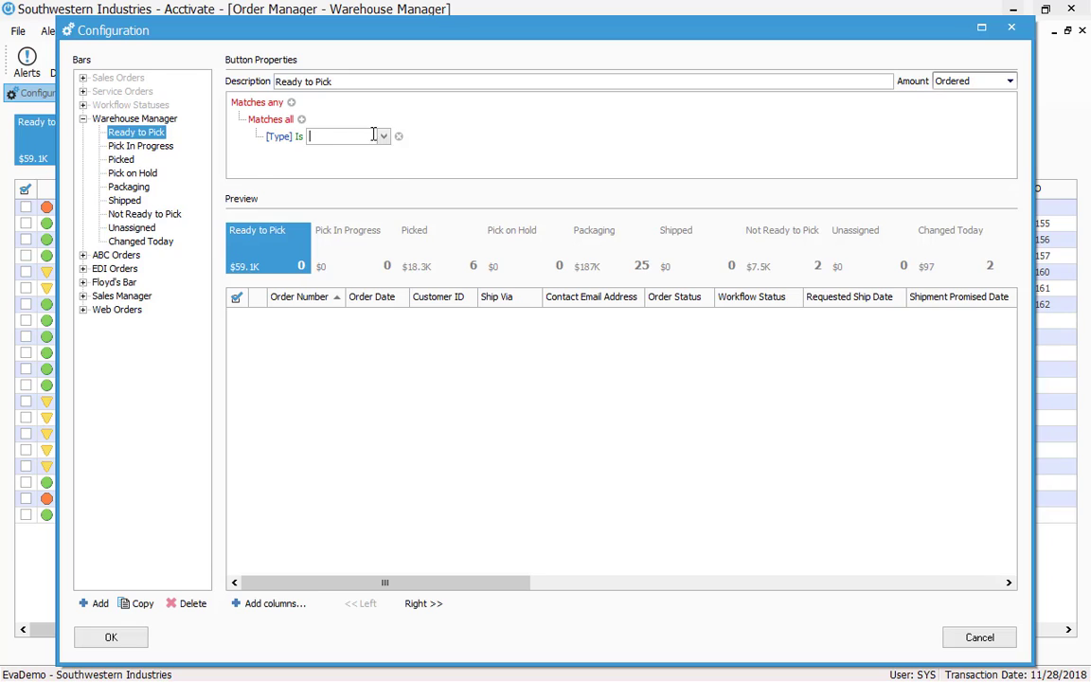
left_click(382, 135)
left_click(335, 151)
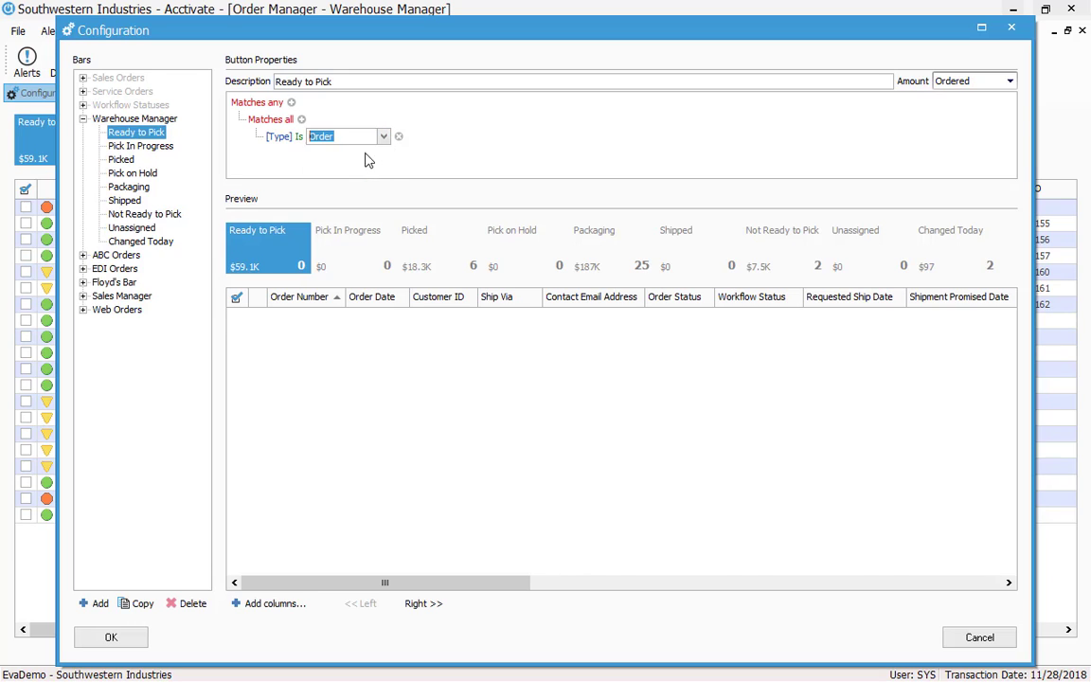
Add a second condition to the nested Matches all group and set its field to Order Status
left_click(300, 119)
left_click(294, 153)
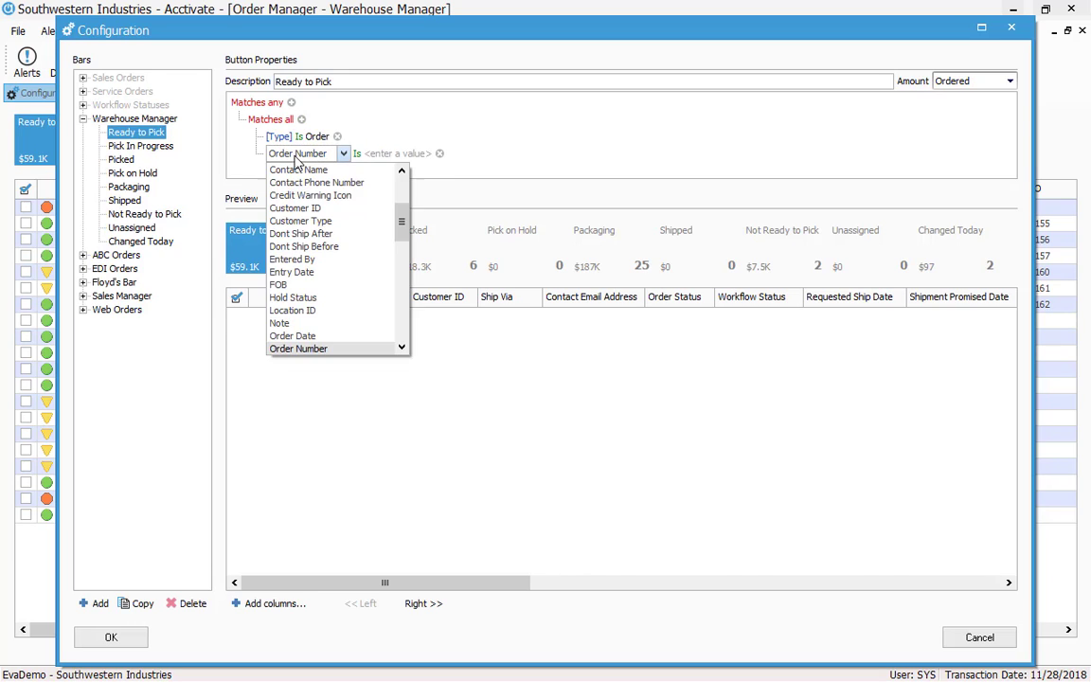
scroll(345, 257, "down", 2)
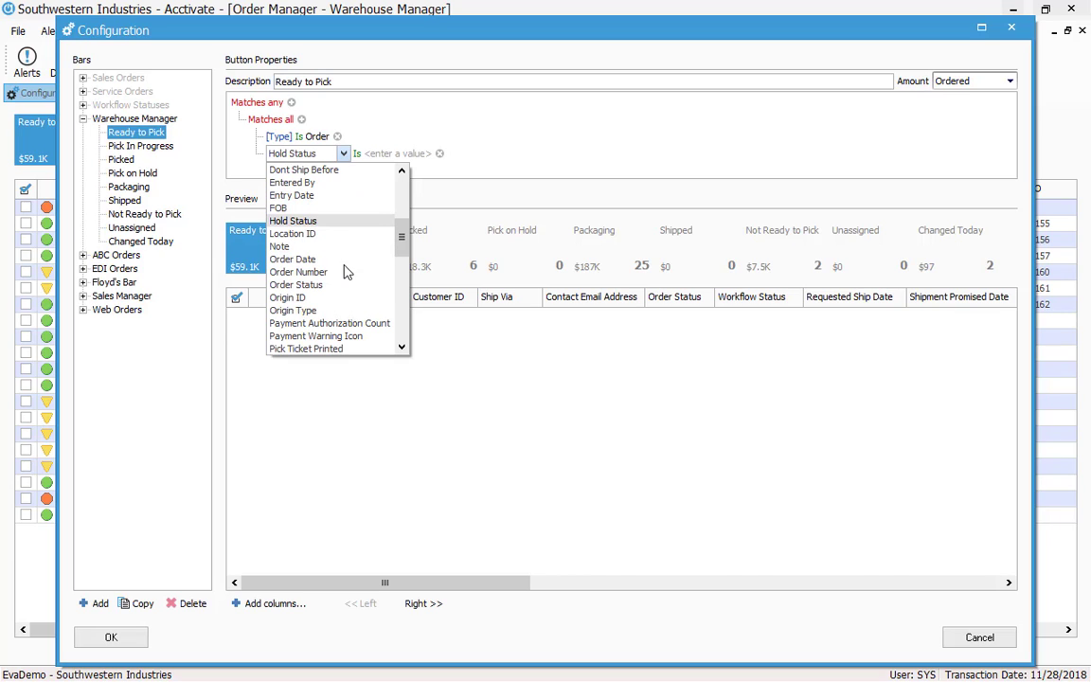
left_click(354, 284)
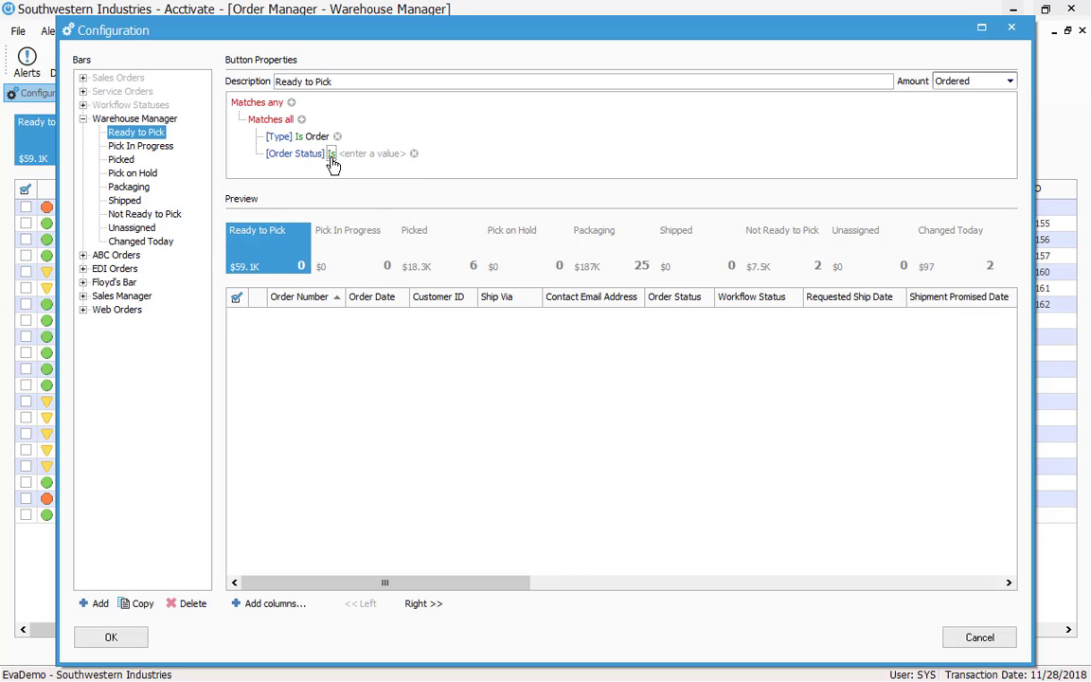
Set the Order Status condition of the Ready to Pick filter to is any of Scheduled and Backordered
left_click(330, 156)
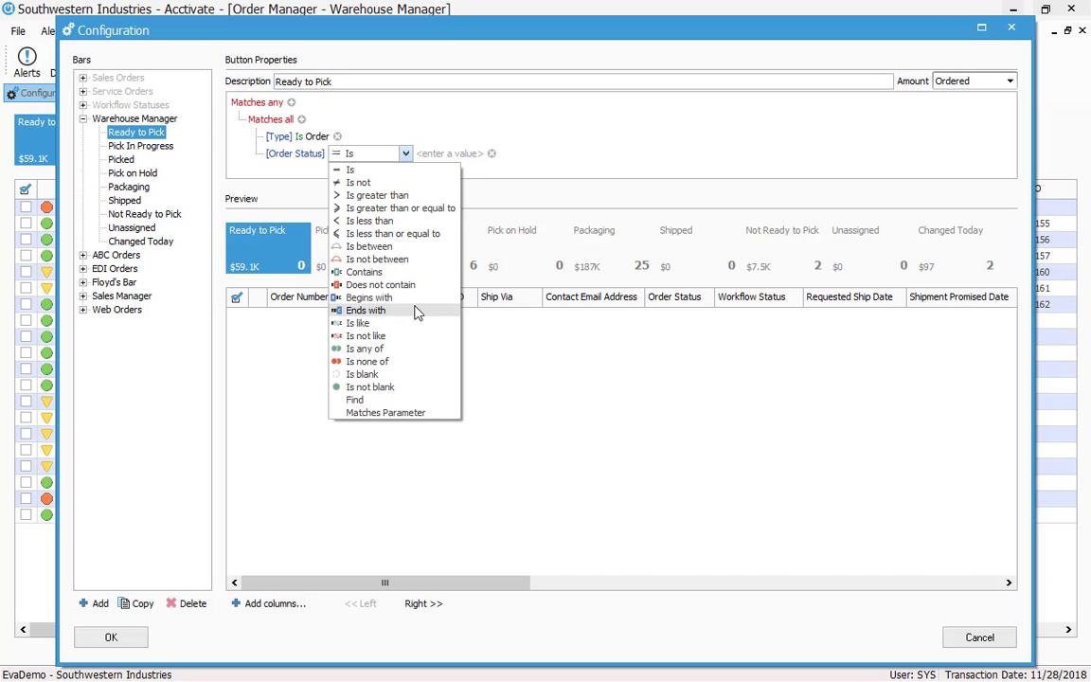
left_click(410, 350)
left_click(387, 154)
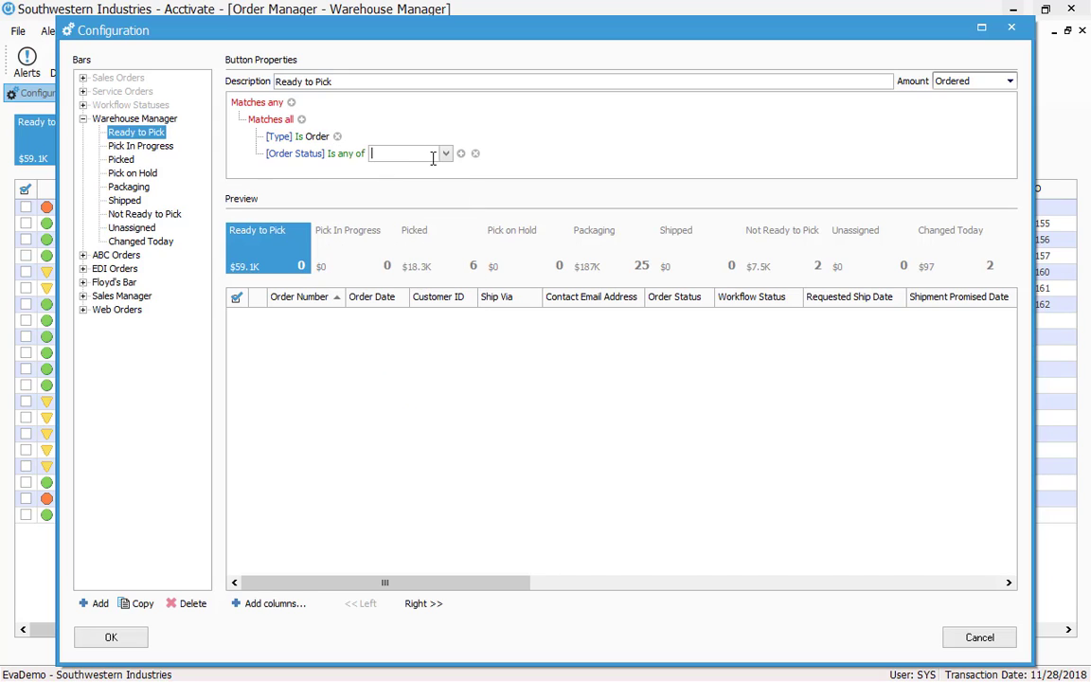
left_click(444, 155)
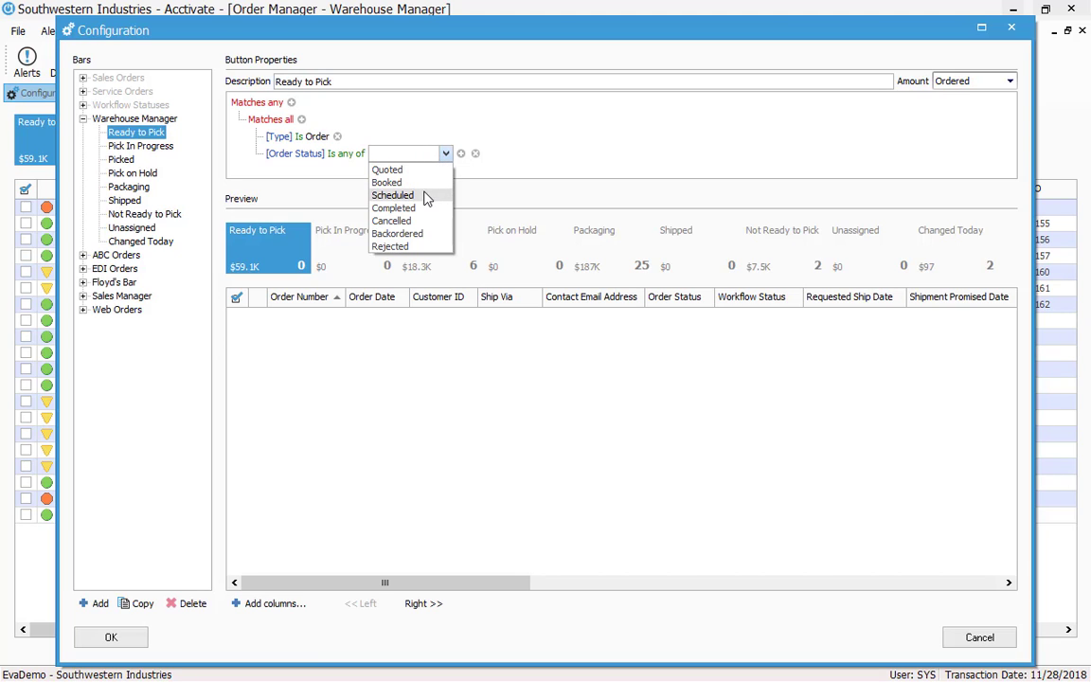
left_click(425, 196)
left_click(461, 153)
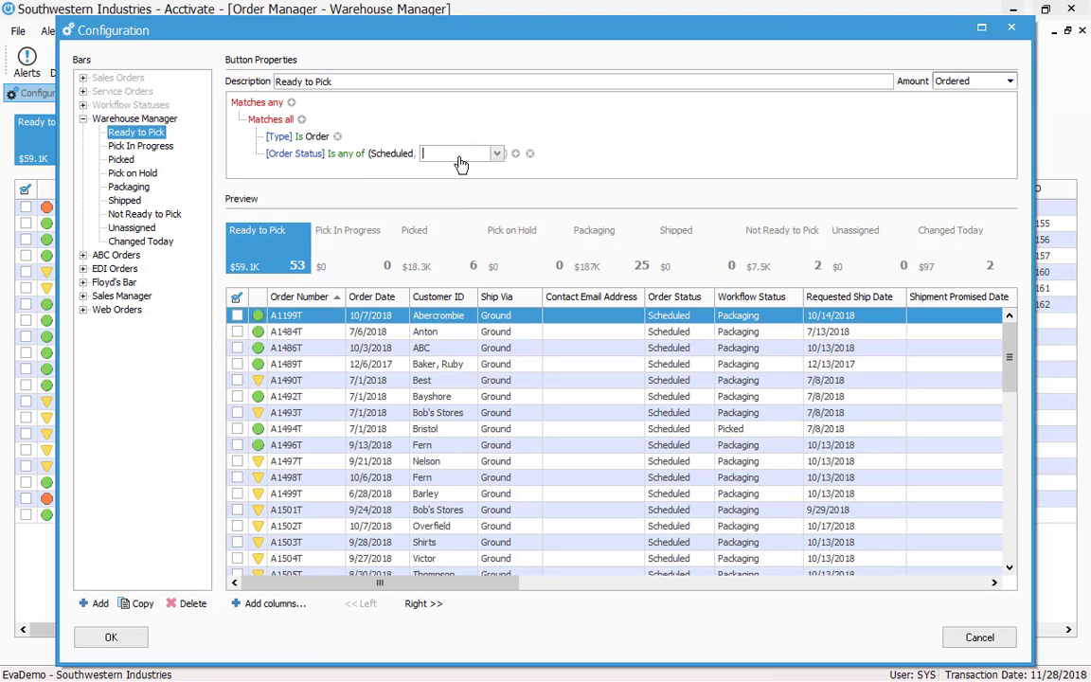
left_click(495, 157)
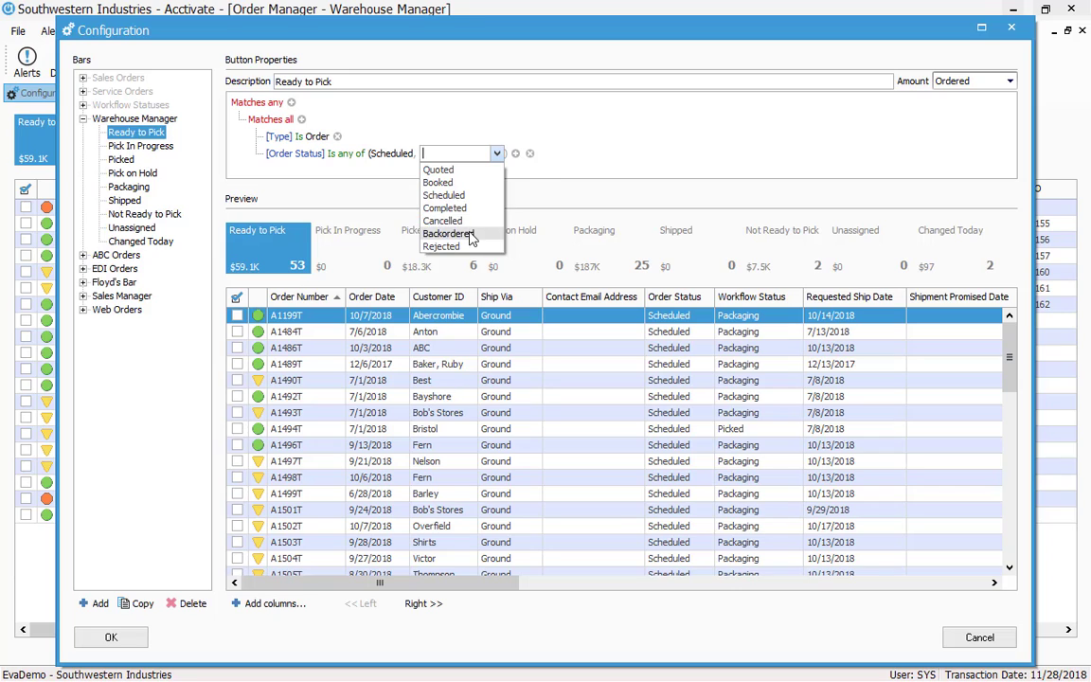
left_click(469, 234)
left_click(534, 171)
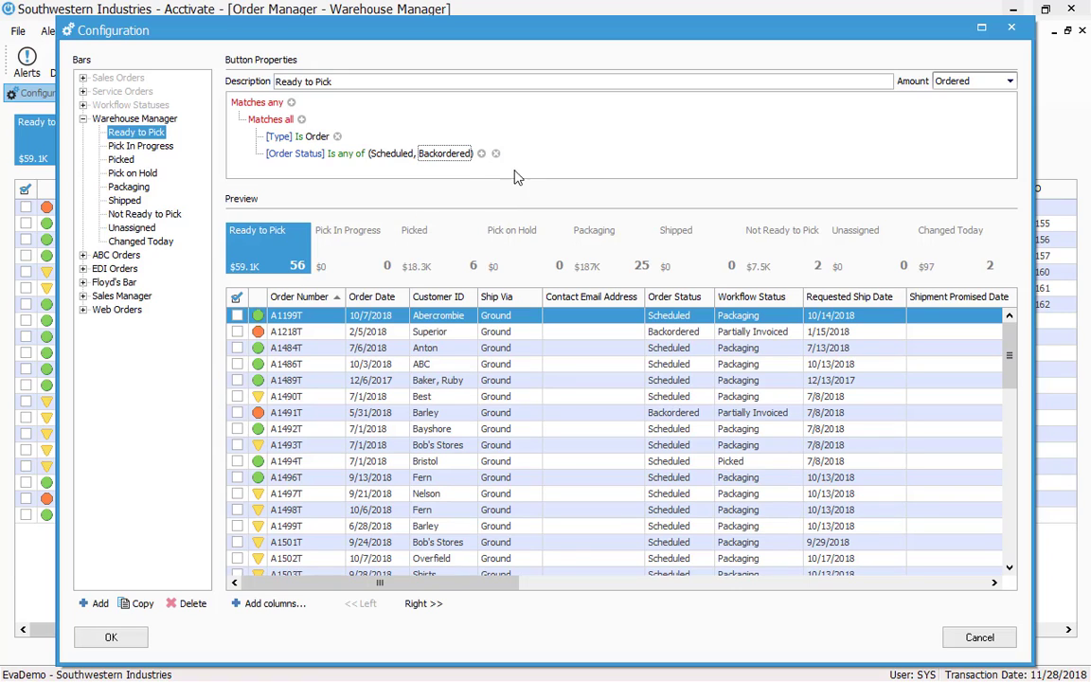
Add a condition to the Matches all group requiring Workflow Status is Ready to Pick
left_click(301, 119)
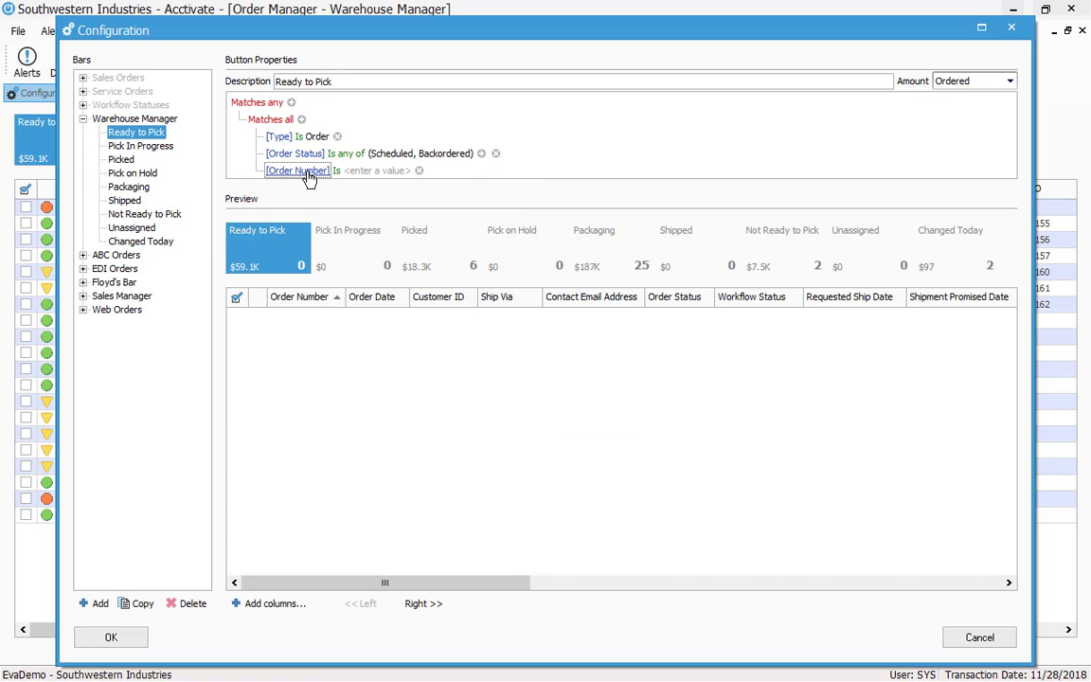
left_click(294, 171)
scroll(351, 358, "down", 3)
scroll(350, 358, "down", 10)
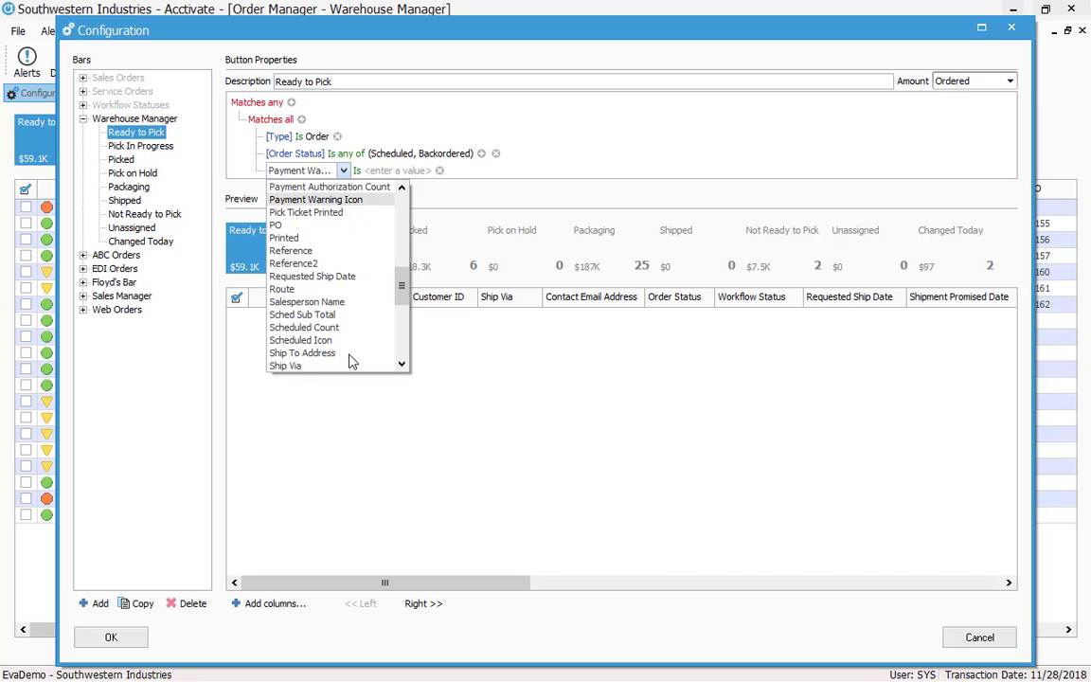
scroll(352, 360, "down", 1)
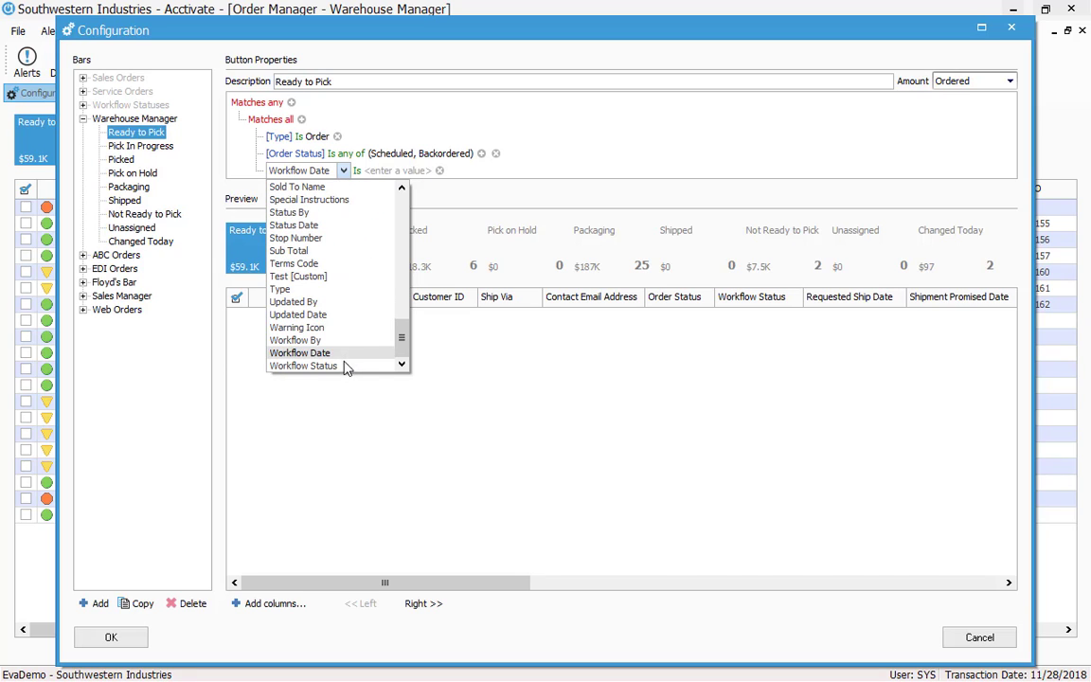
left_click(348, 365)
left_click(378, 170)
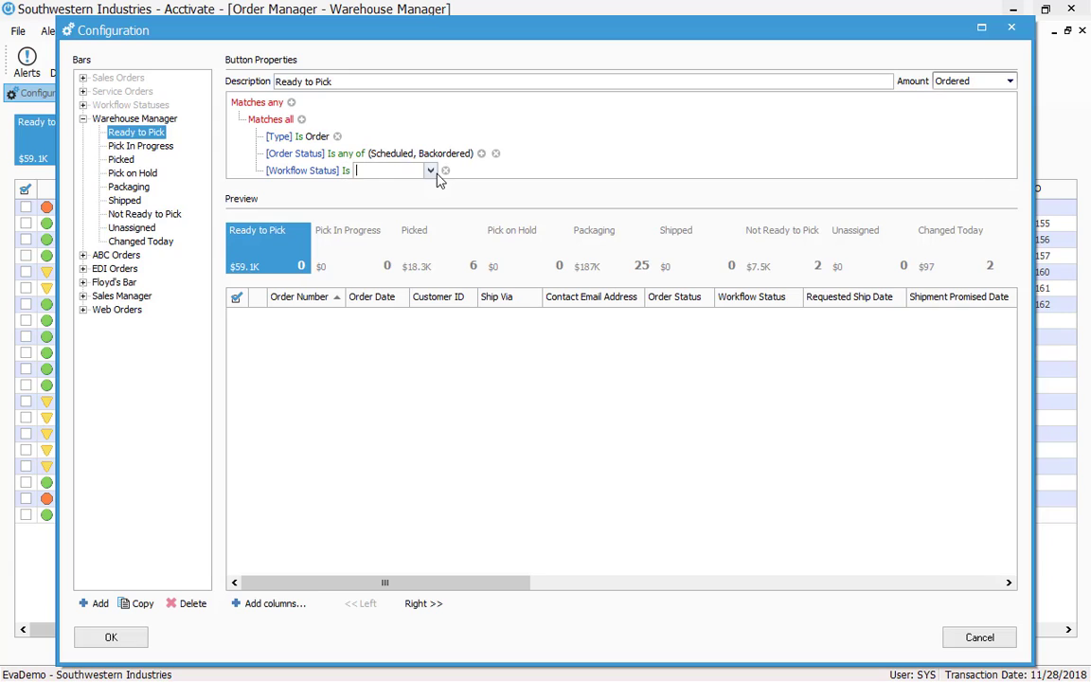
left_click(430, 171)
scroll(421, 251, "down", 2)
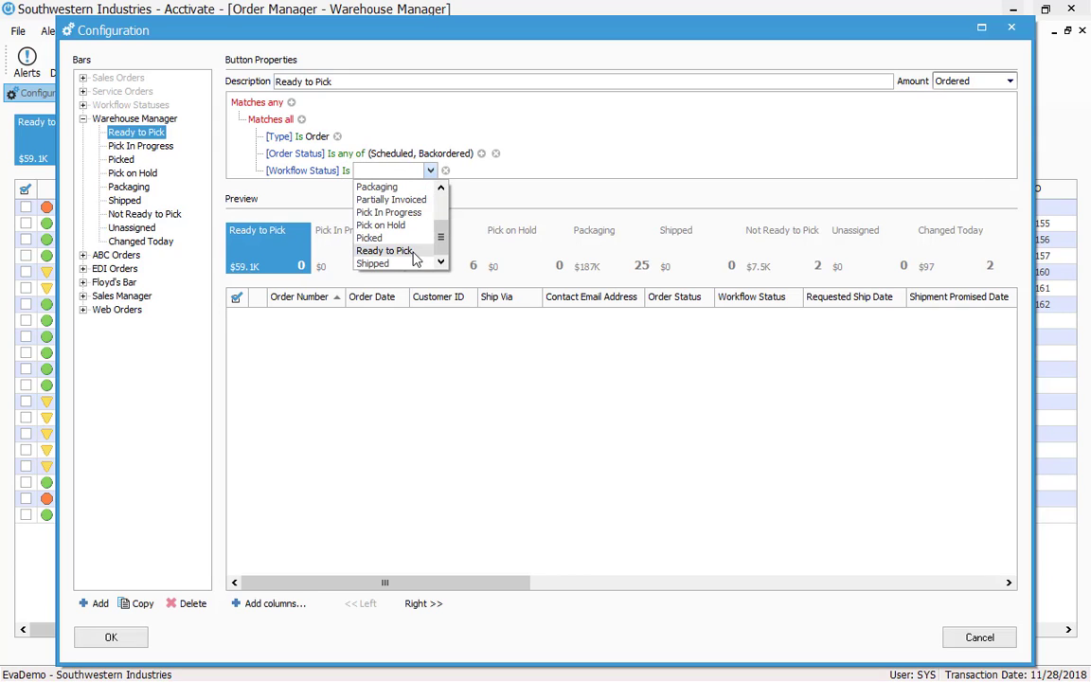
left_click(414, 250)
Add a condition to the Matches all group requiring Scheduled Icon is any of Scheduled and Partially Backordered
left_click(301, 120)
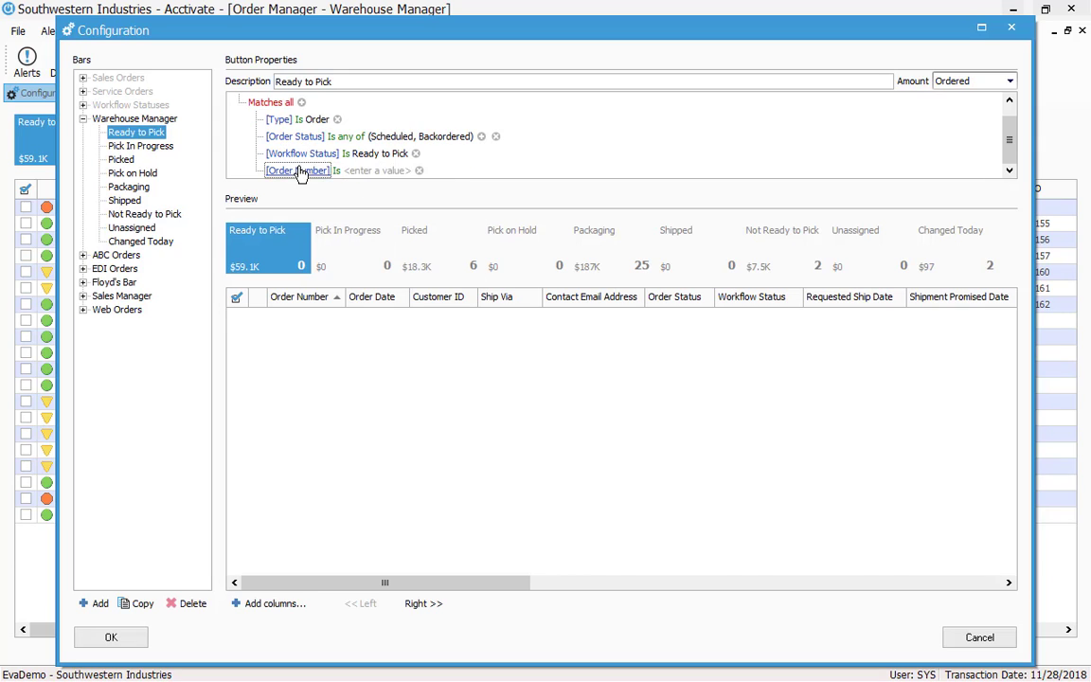
left_click(299, 172)
scroll(342, 395, "down", 4)
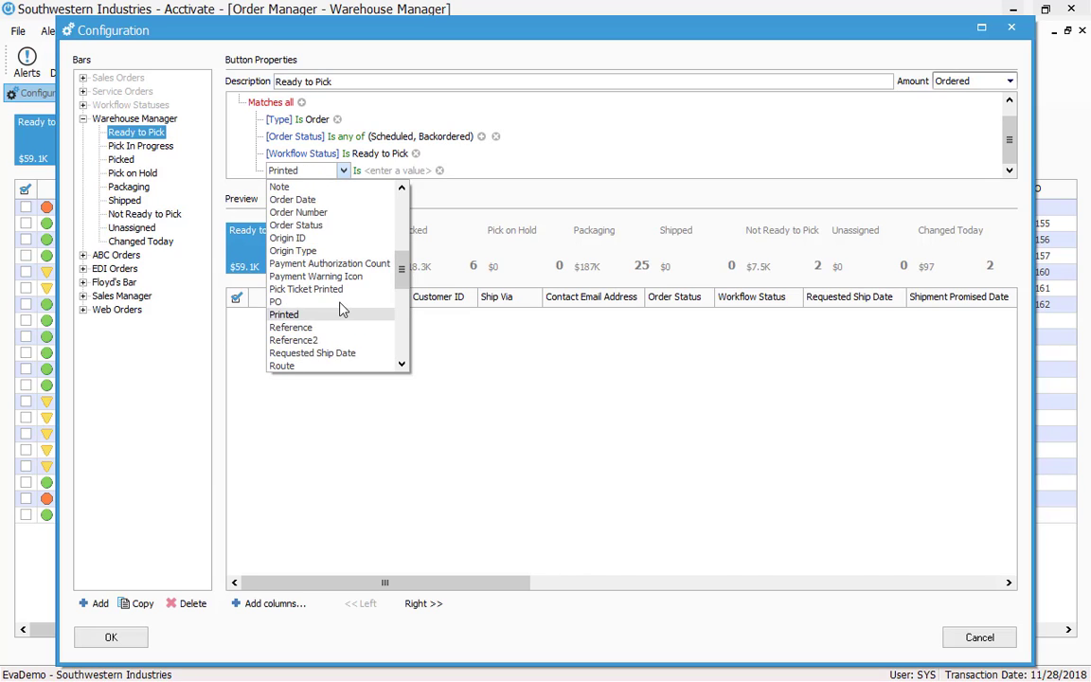
scroll(343, 310, "down", 3)
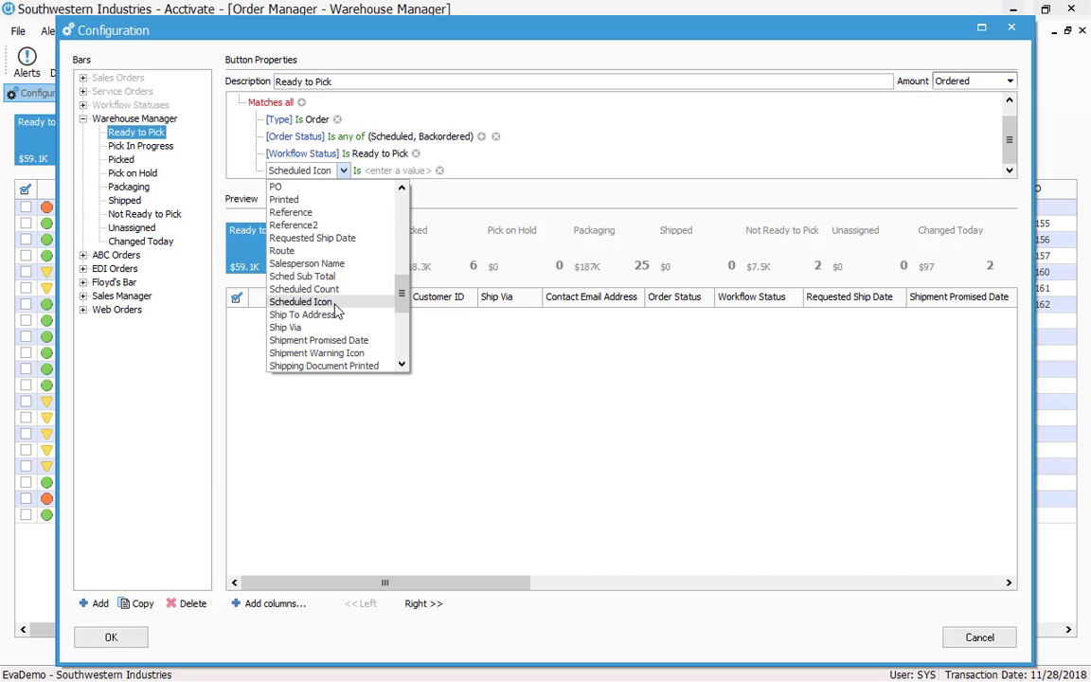
left_click(301, 301)
left_click(340, 175)
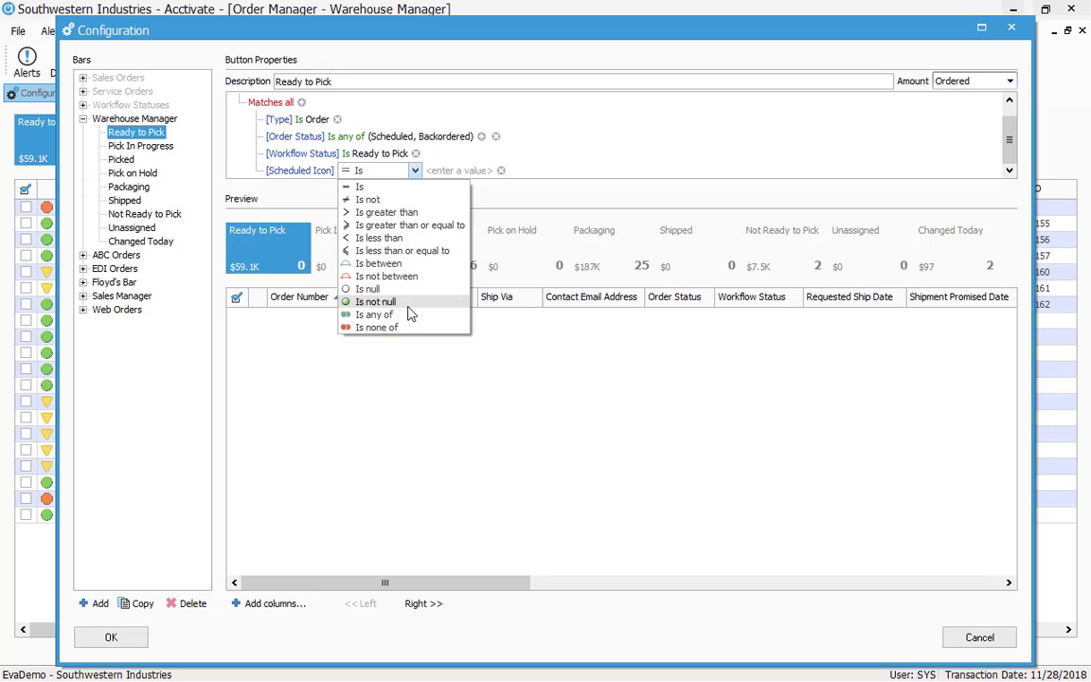
left_click(398, 283)
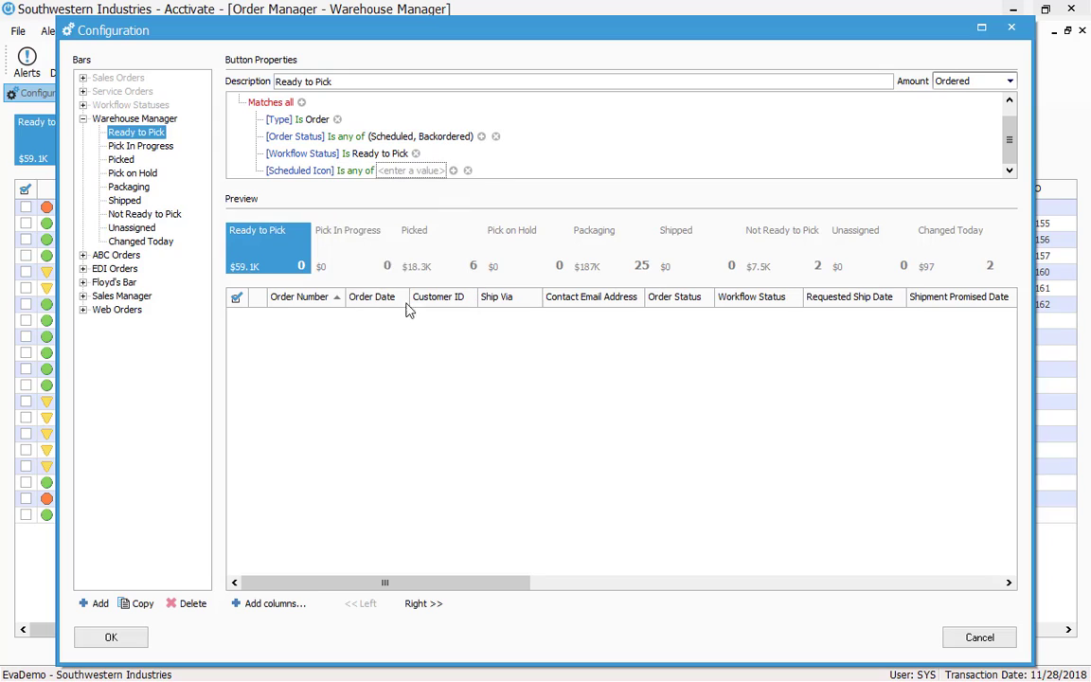
left_click(404, 174)
left_click(453, 171)
left_click(420, 187)
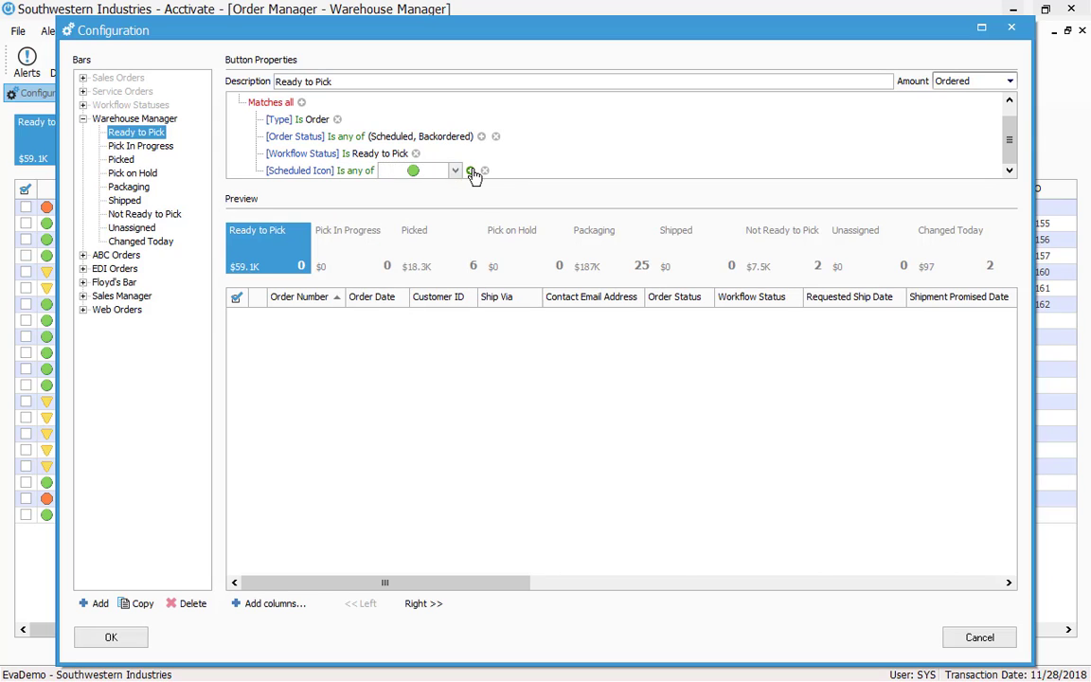
left_click(506, 170)
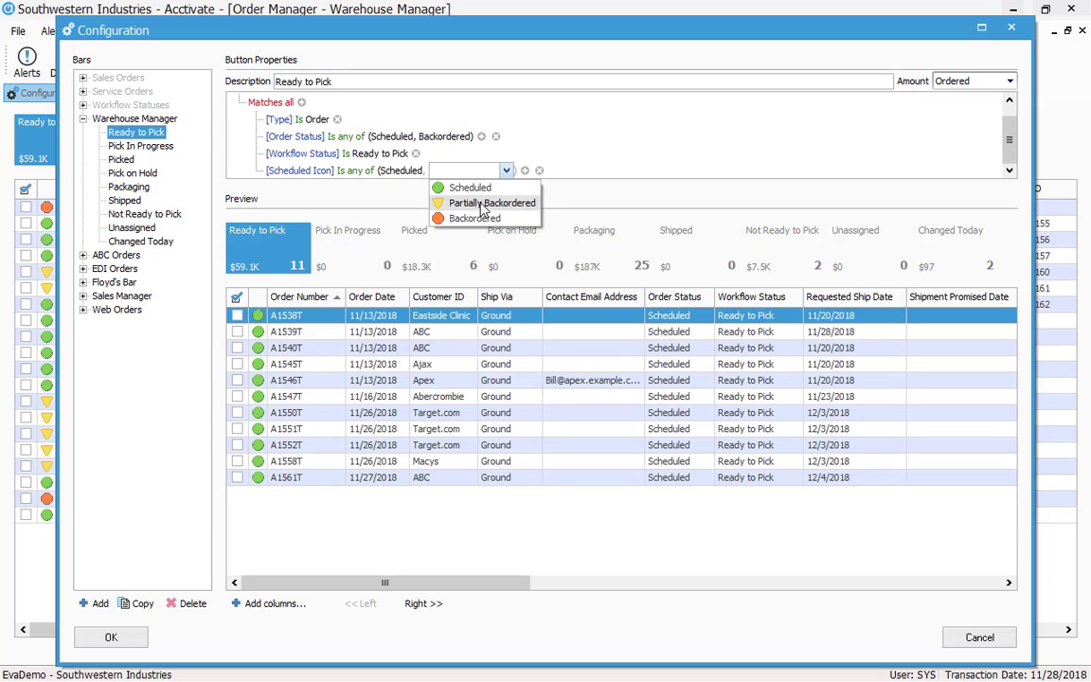
left_click(479, 202)
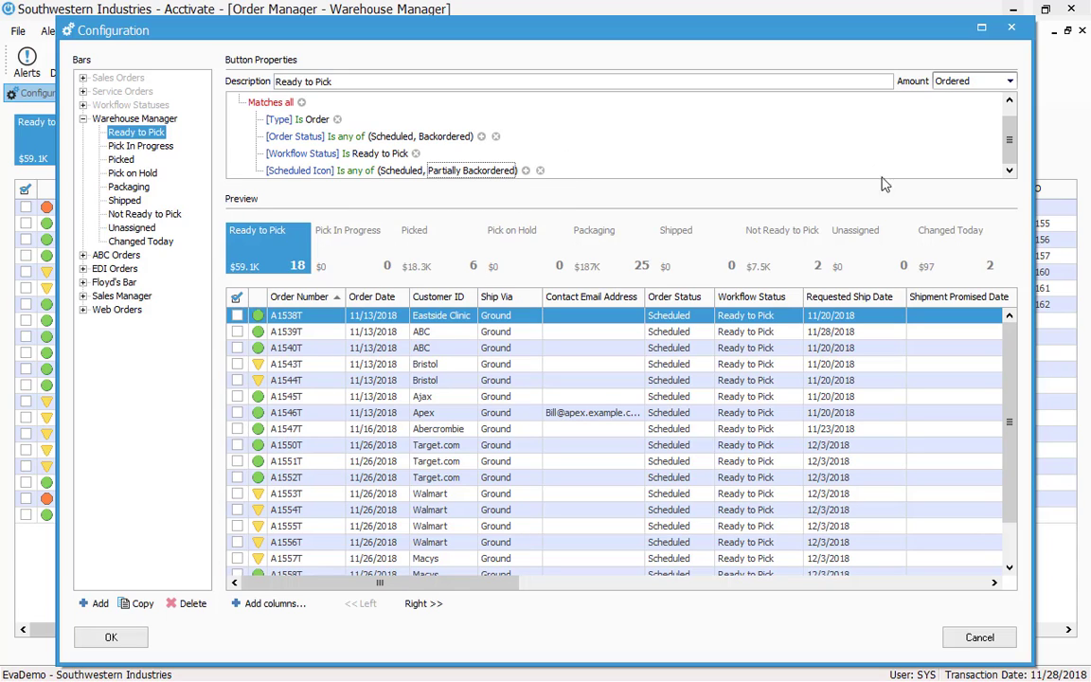
Add a second condition group under the top-level Matches any group of the Ready to Pick filter
scroll(1012, 157, "up", 1)
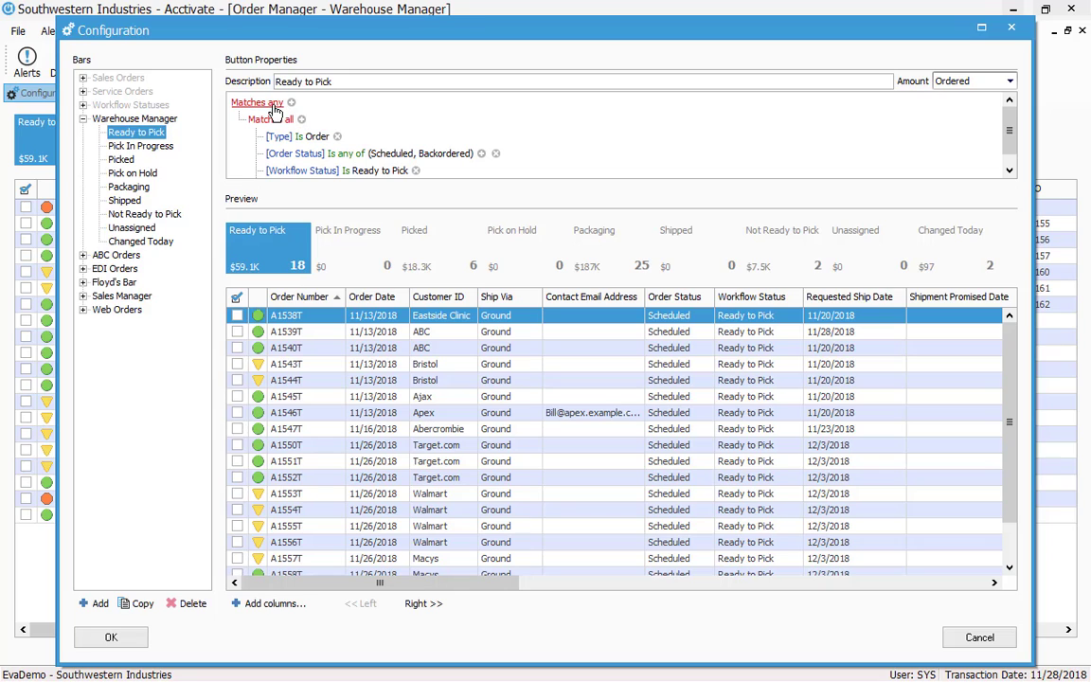
left_click(270, 104)
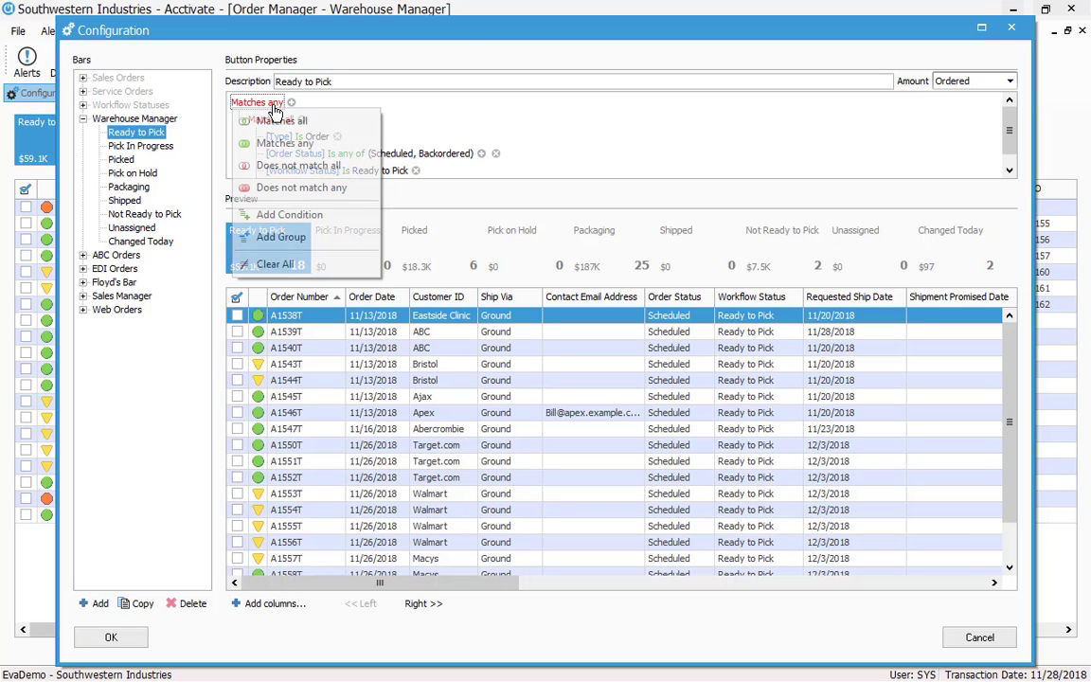
left_click(283, 237)
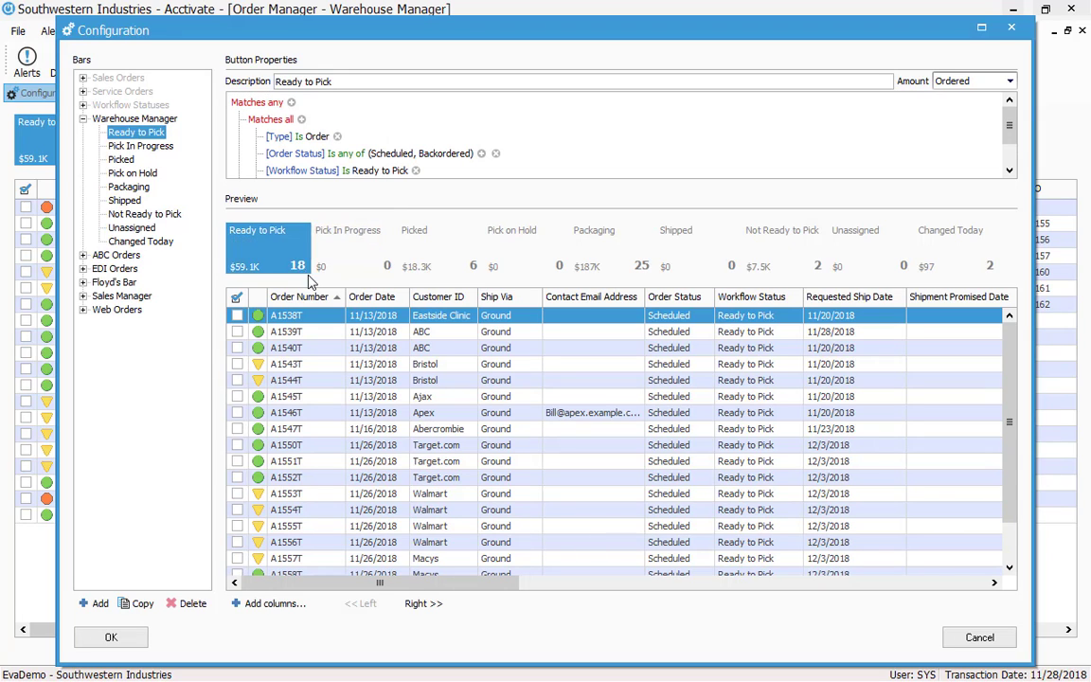
scroll(909, 133, "down", 2)
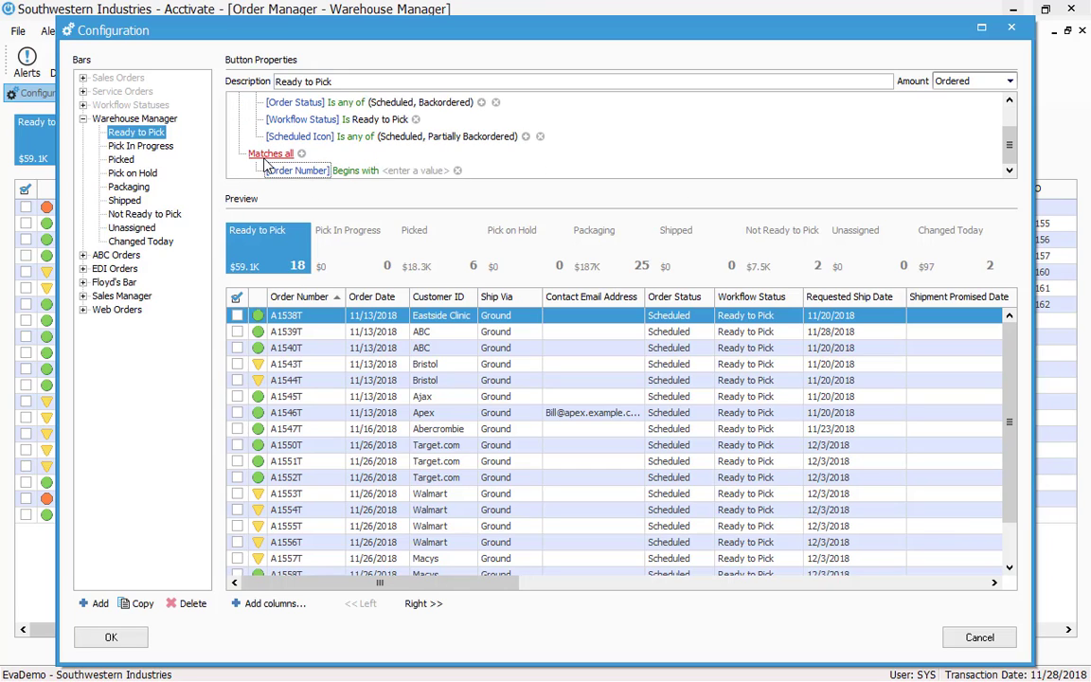
left_click(313, 173)
scroll(365, 275, "down", 4)
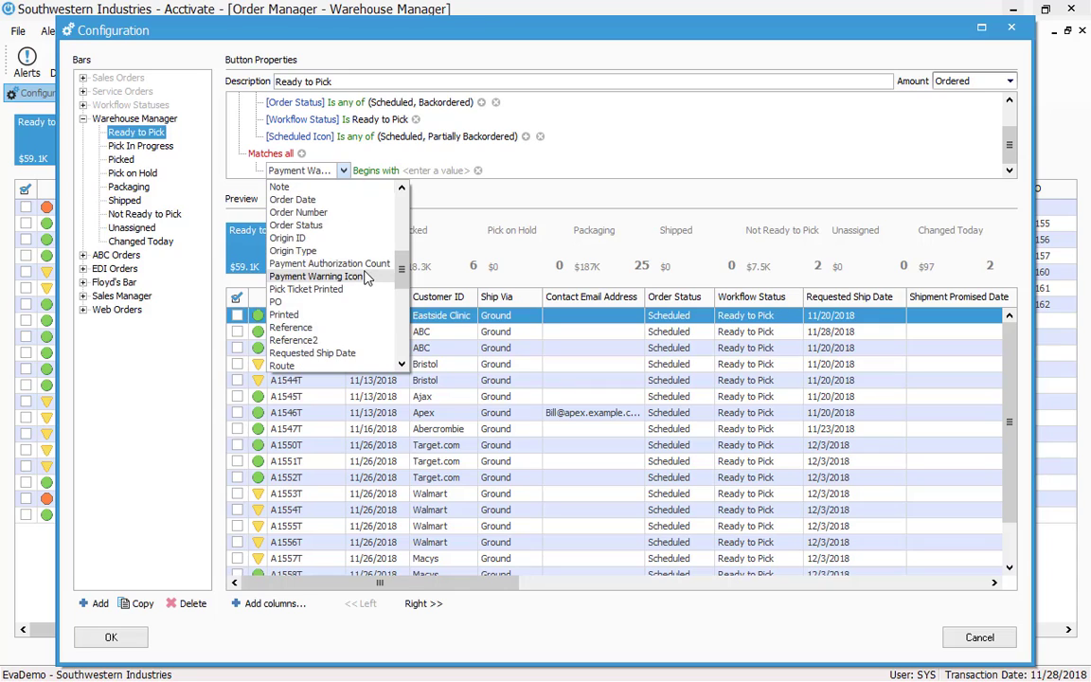
left_click(330, 252)
left_click(365, 171)
left_click(409, 171)
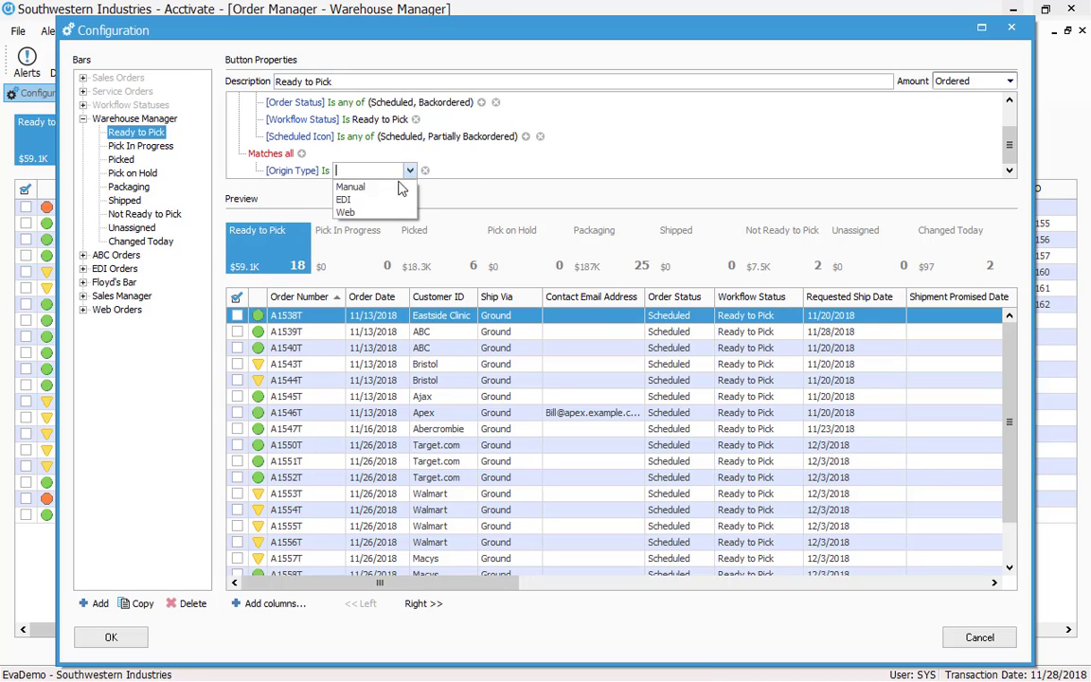
Set the second group's first condition to Type is Order
left_click(310, 171)
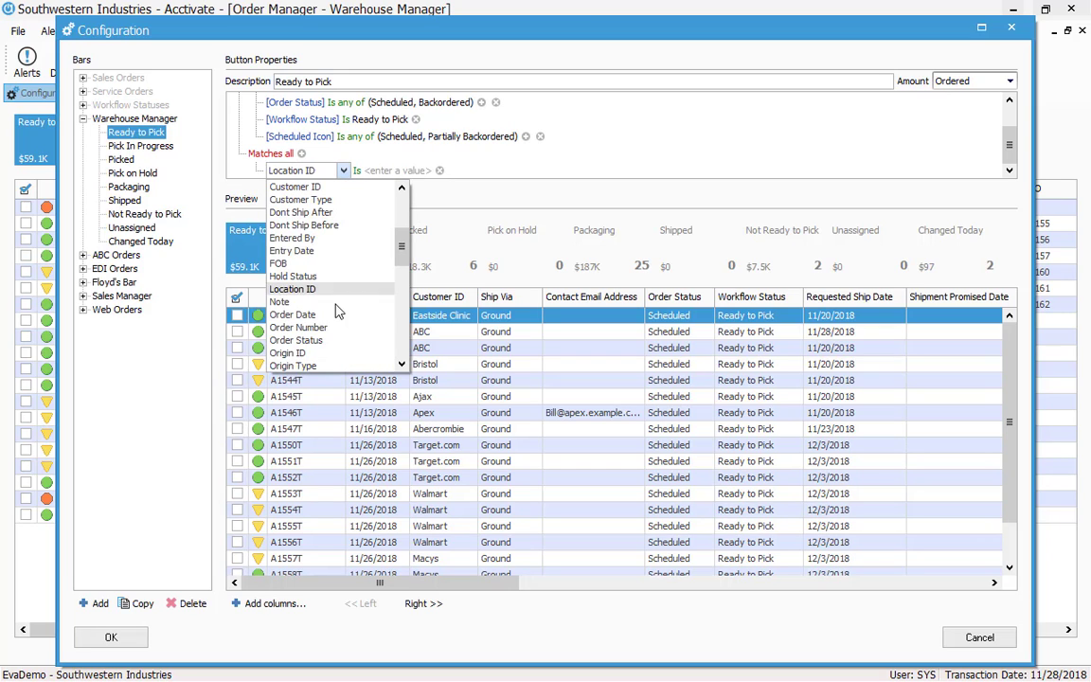
scroll(332, 332, "down", 9)
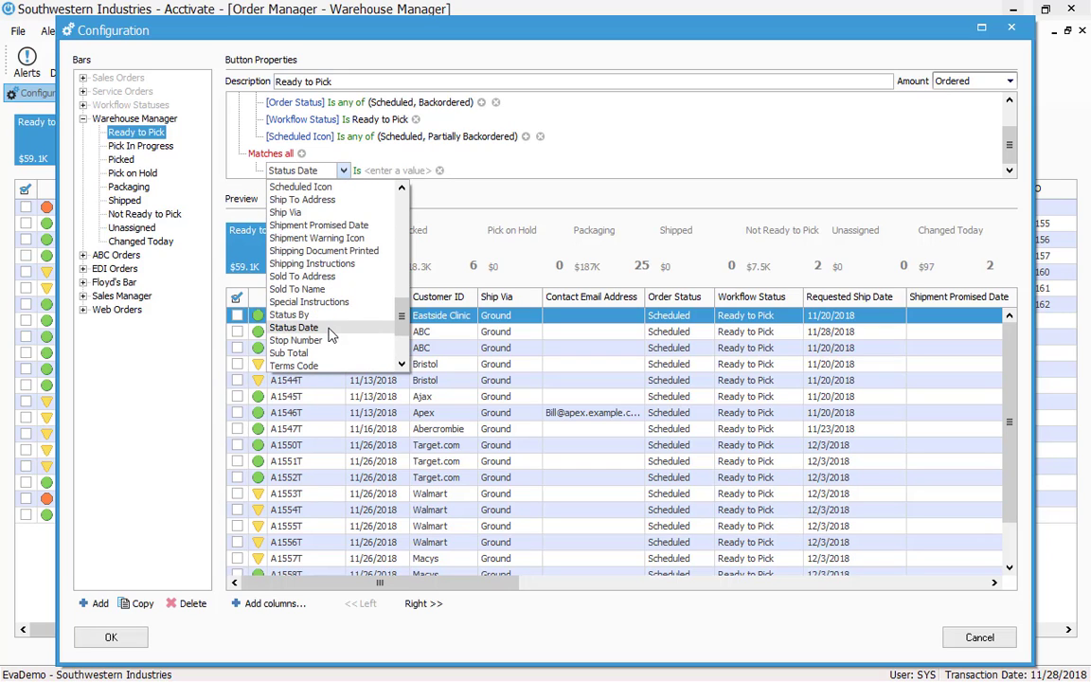
scroll(337, 336, "down", 1)
left_click(327, 347)
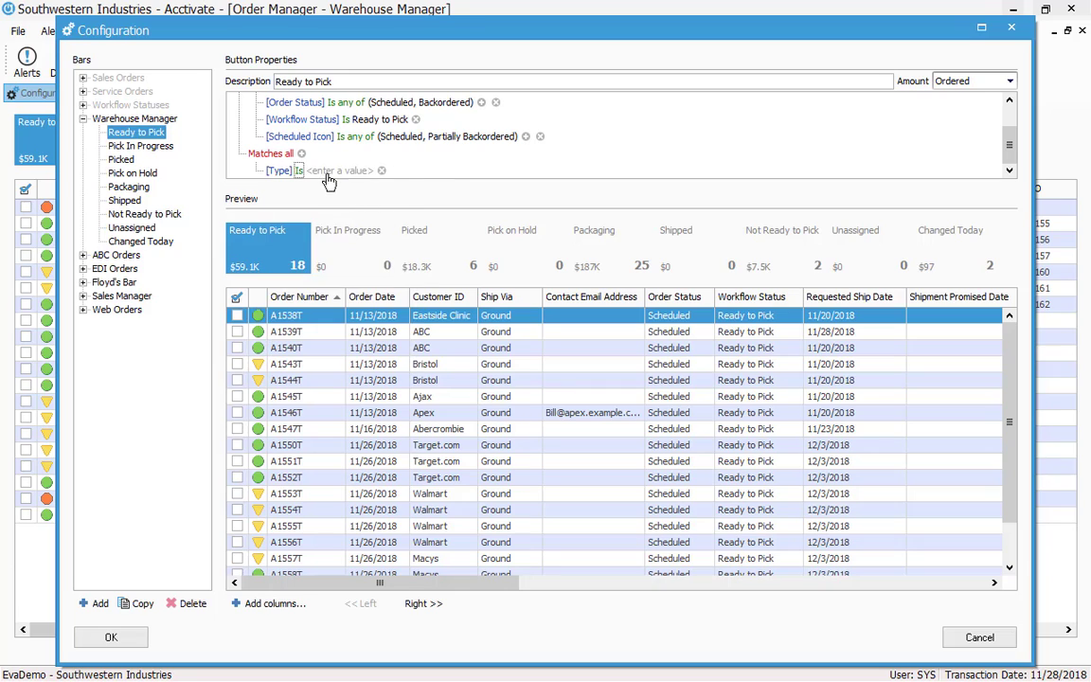
left_click(348, 172)
left_click(382, 170)
left_click(320, 183)
Add a condition to the second Matches all group requiring Order Status is any of Scheduled and Backordered
left_click(300, 155)
left_click(294, 169)
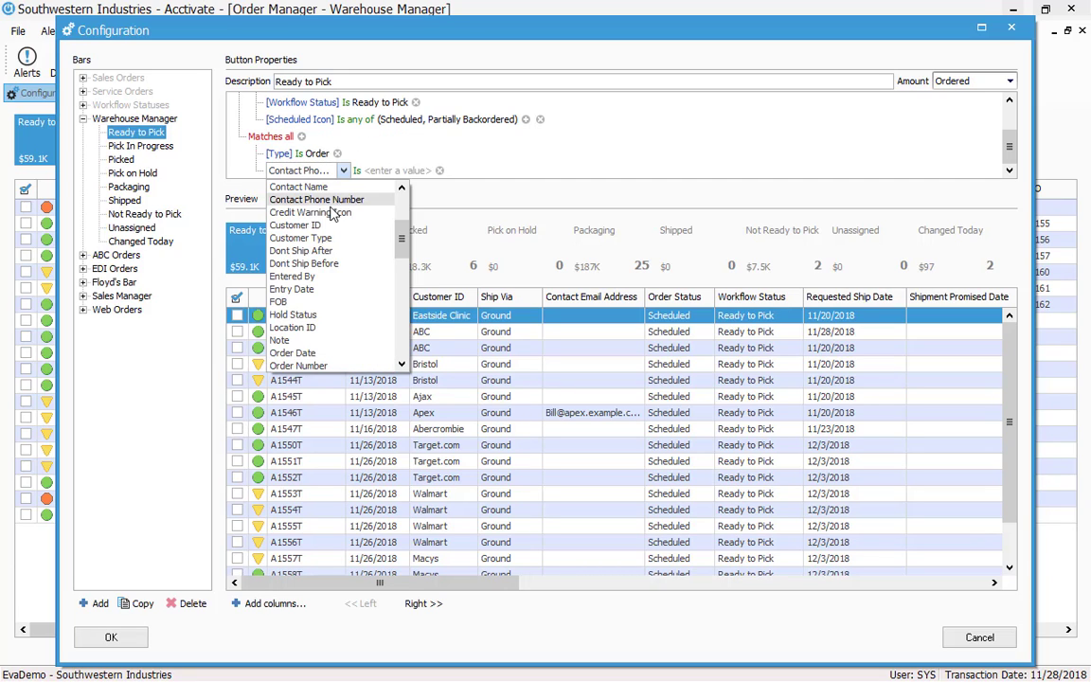
scroll(346, 237, "down", 3)
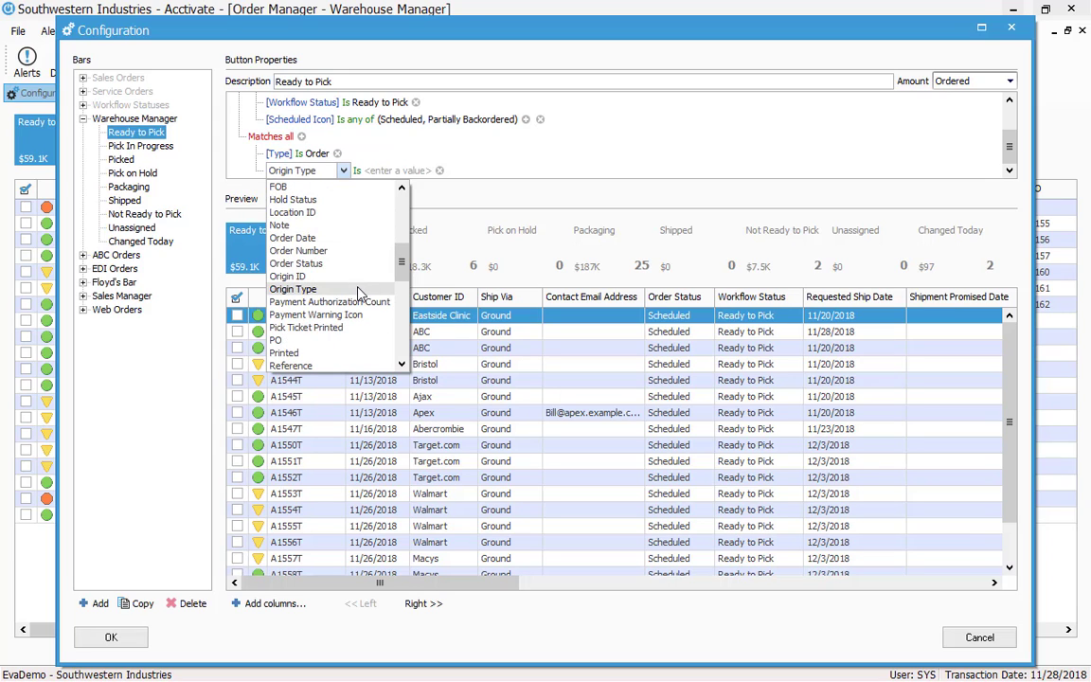
left_click(359, 263)
left_click(360, 171)
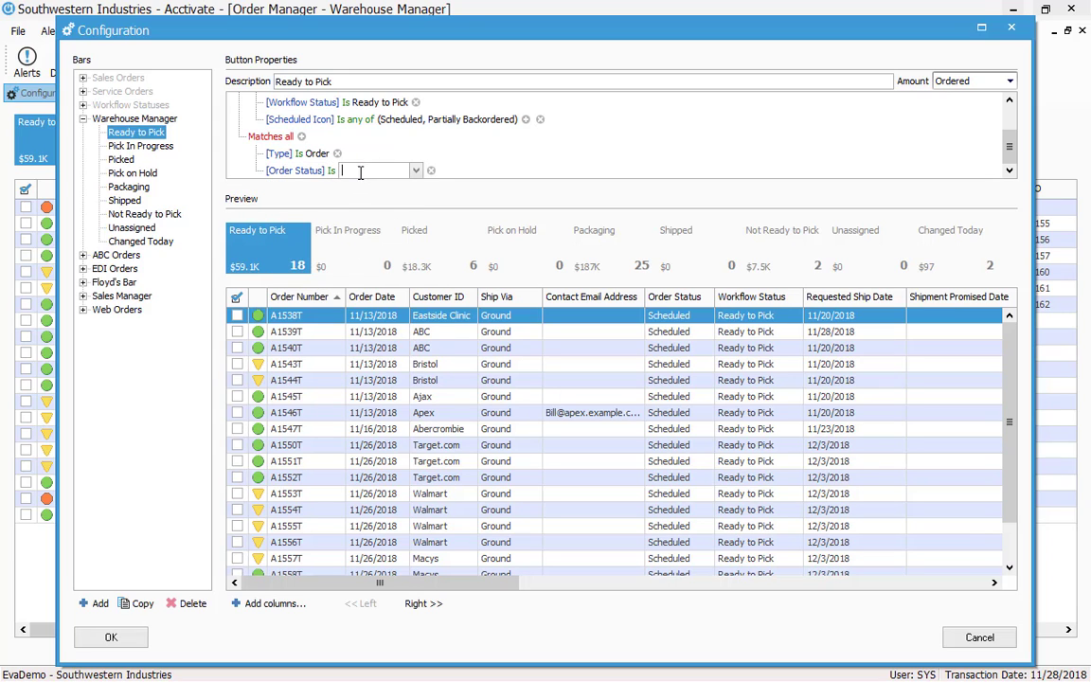
left_click(336, 172)
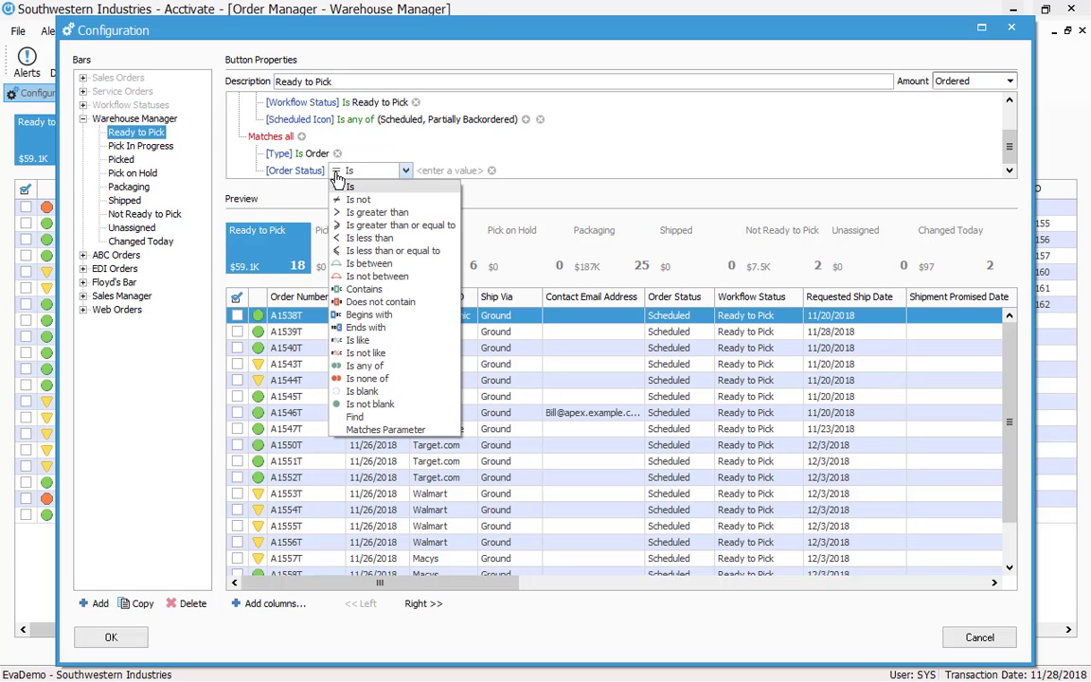
left_click(401, 366)
left_click(445, 171)
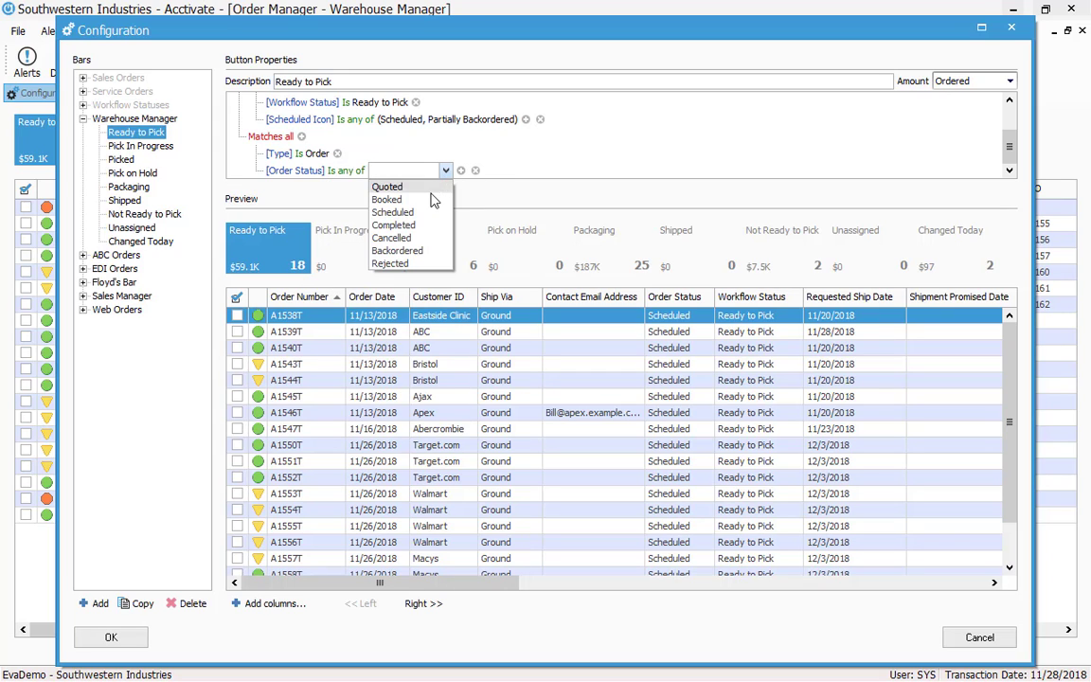
left_click(428, 212)
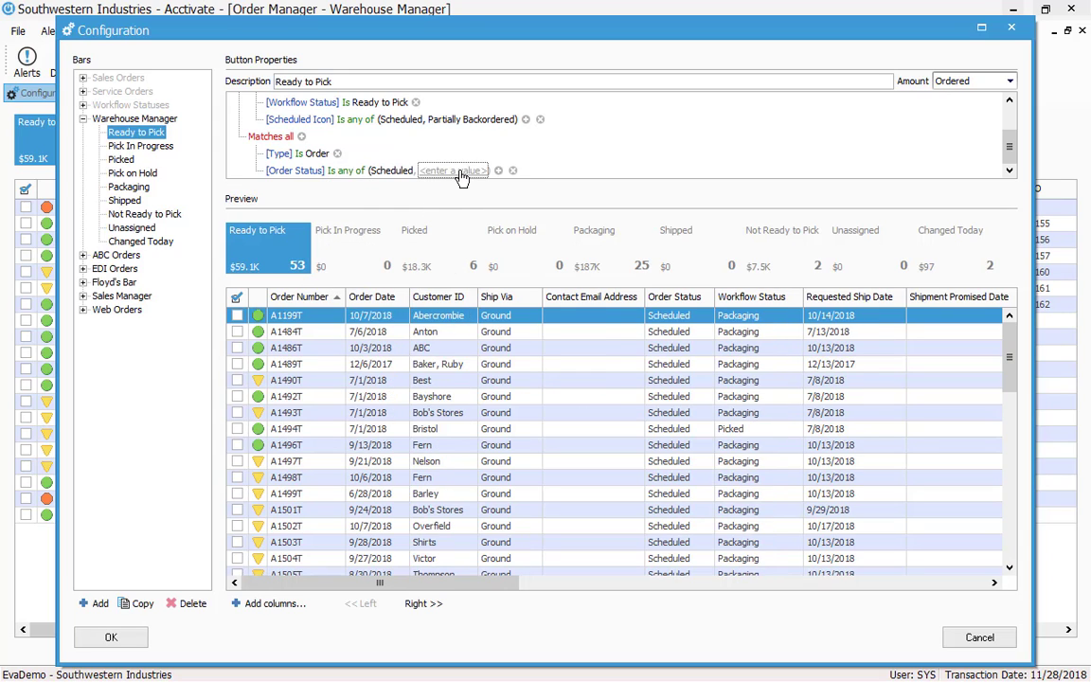
left_click(454, 172)
left_click(495, 171)
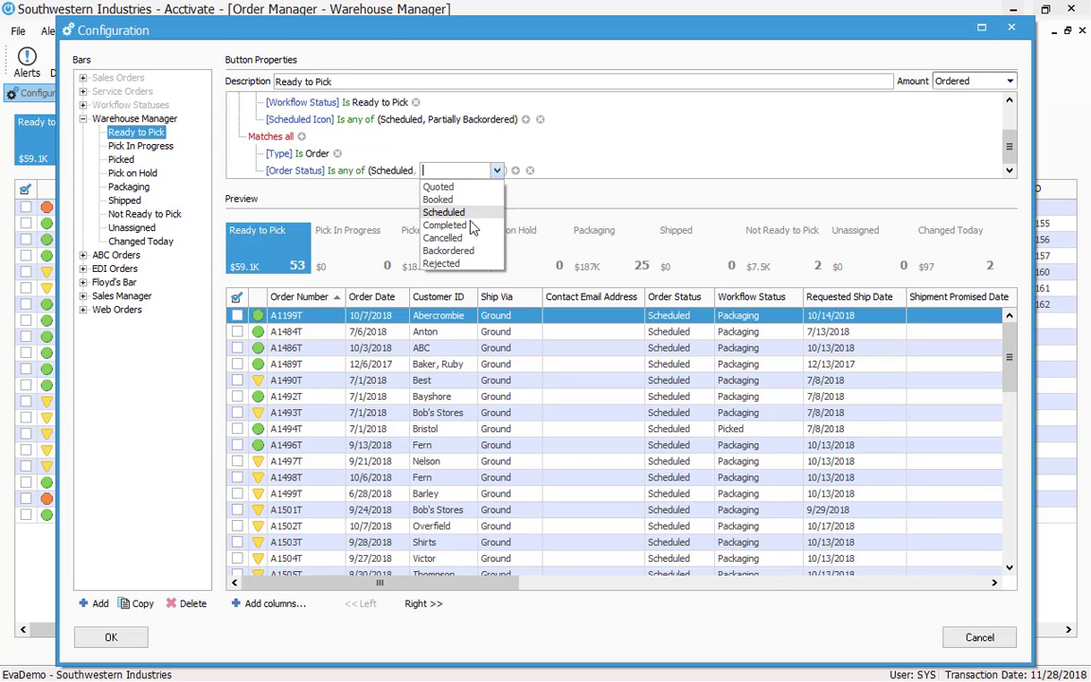
left_click(449, 250)
Add a condition to the second Matches all group requiring Workflow Status is Partially Invoiced
left_click(302, 137)
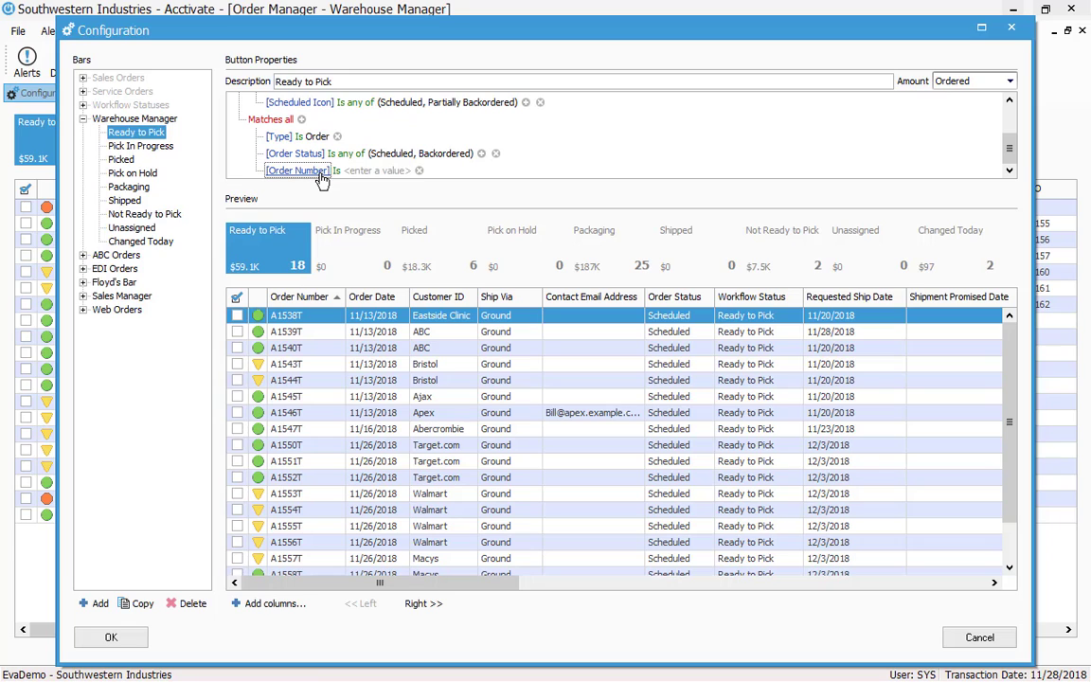
left_click(322, 174)
scroll(327, 284, "down", 8)
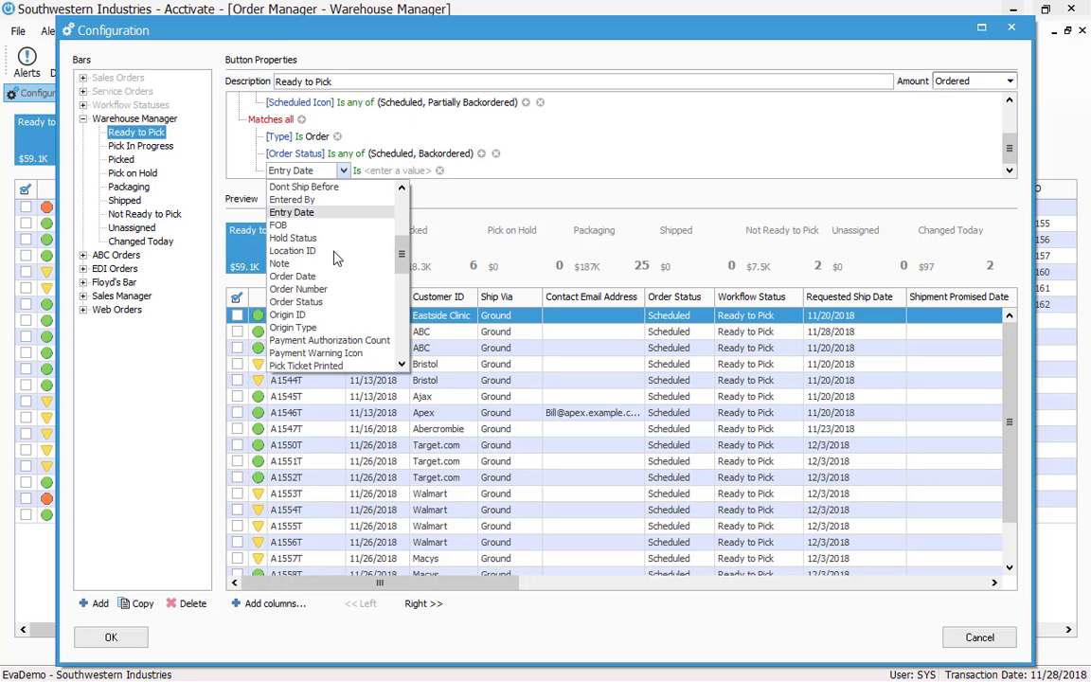
left_click(303, 365)
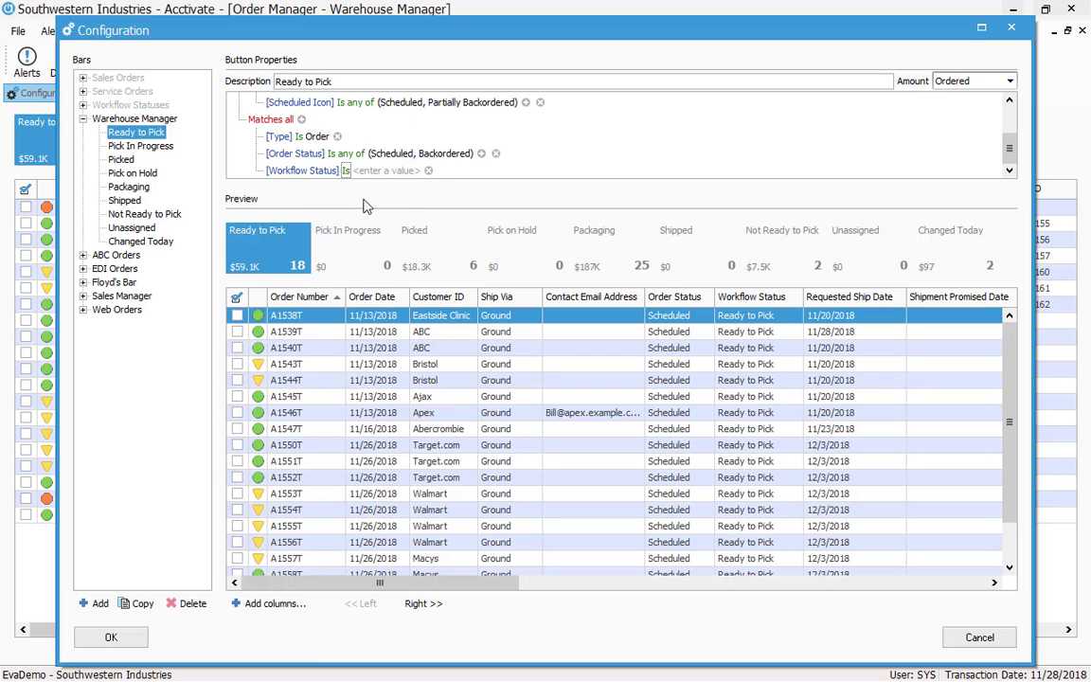
left_click(379, 172)
left_click(430, 171)
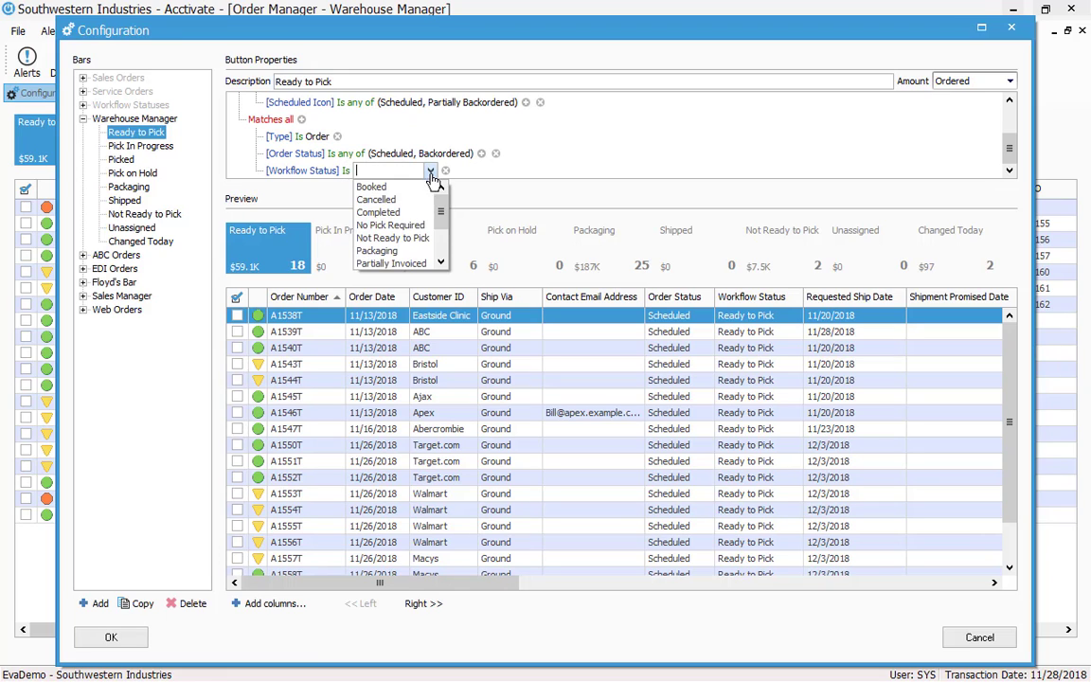
scroll(418, 244, "down", 1)
left_click(417, 225)
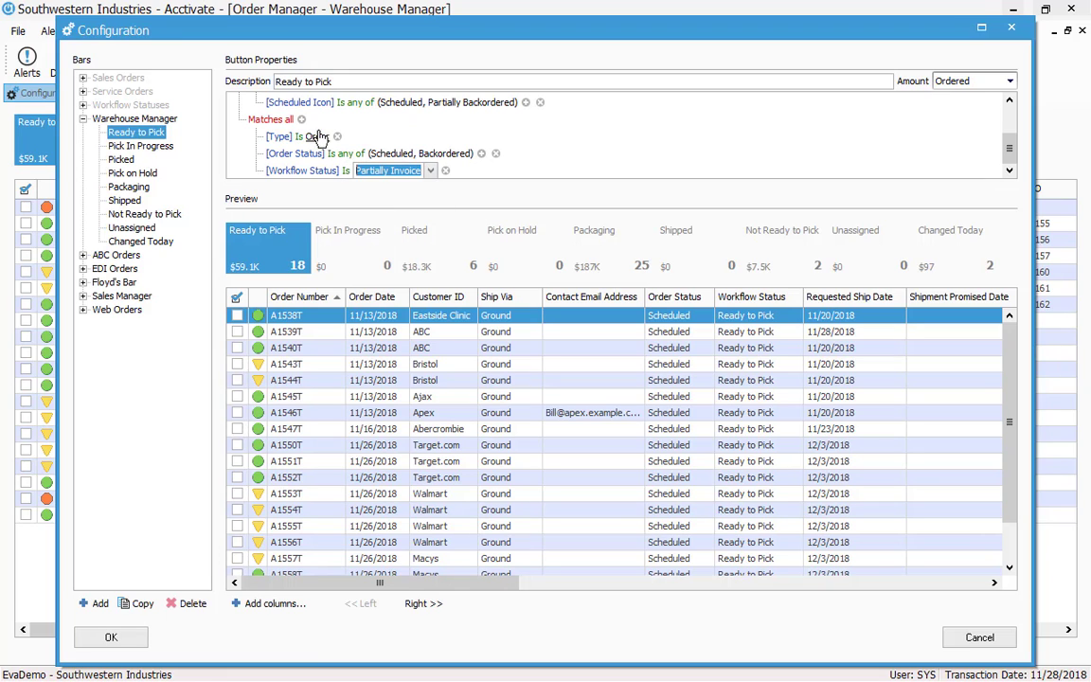
Add a condition to the second Matches all group requiring Scheduled Icon is Scheduled
left_click(302, 120)
left_click(303, 171)
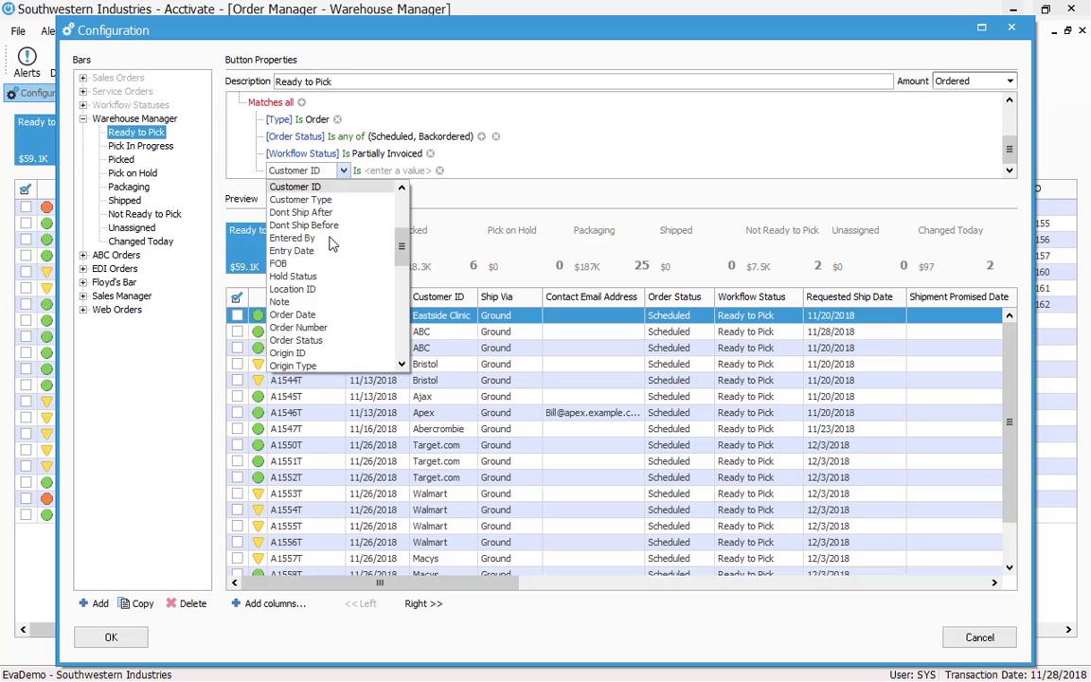
scroll(327, 284, "down", 6)
scroll(336, 303, "down", 3)
scroll(327, 294, "up", 2)
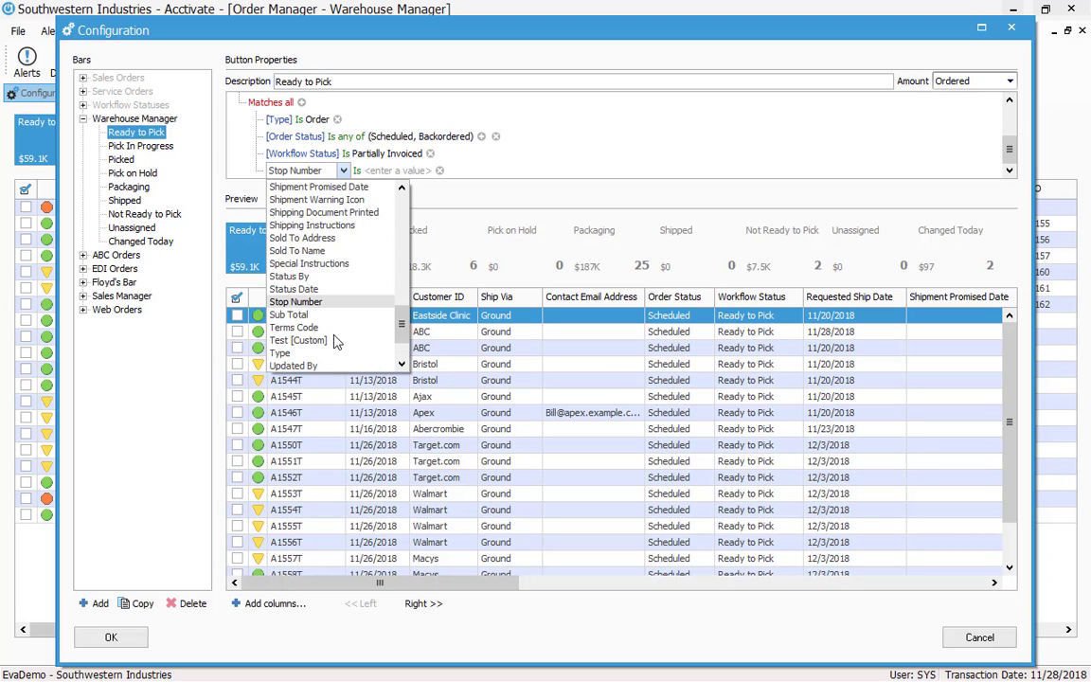
scroll(327, 269, "up", 2)
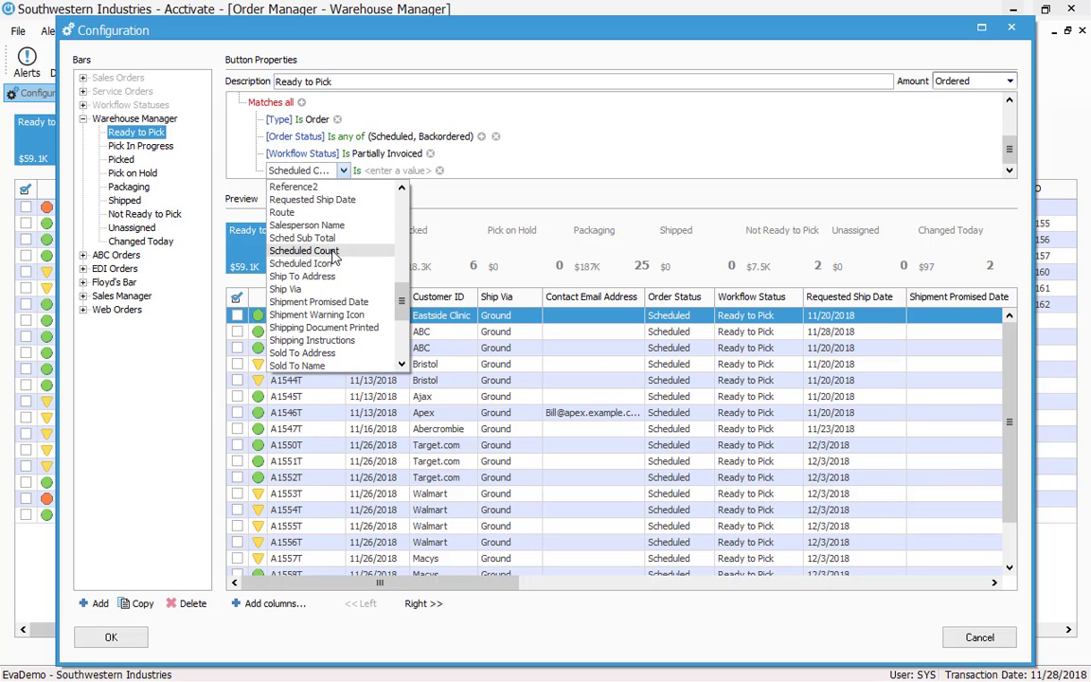
left_click(322, 263)
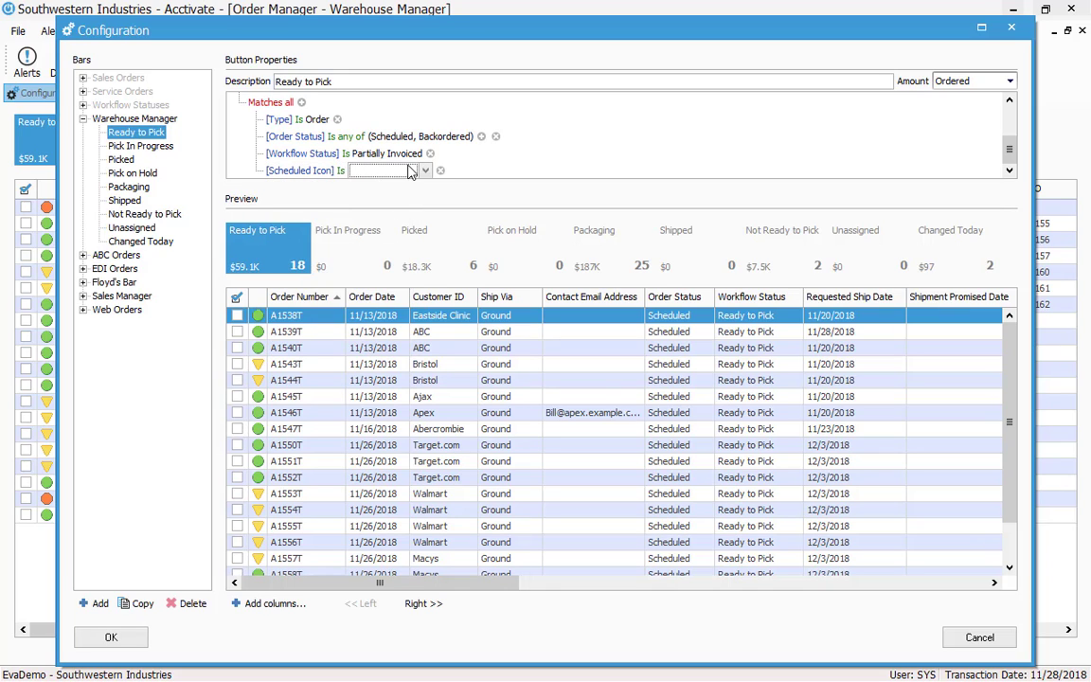
left_click(424, 173)
left_click(388, 188)
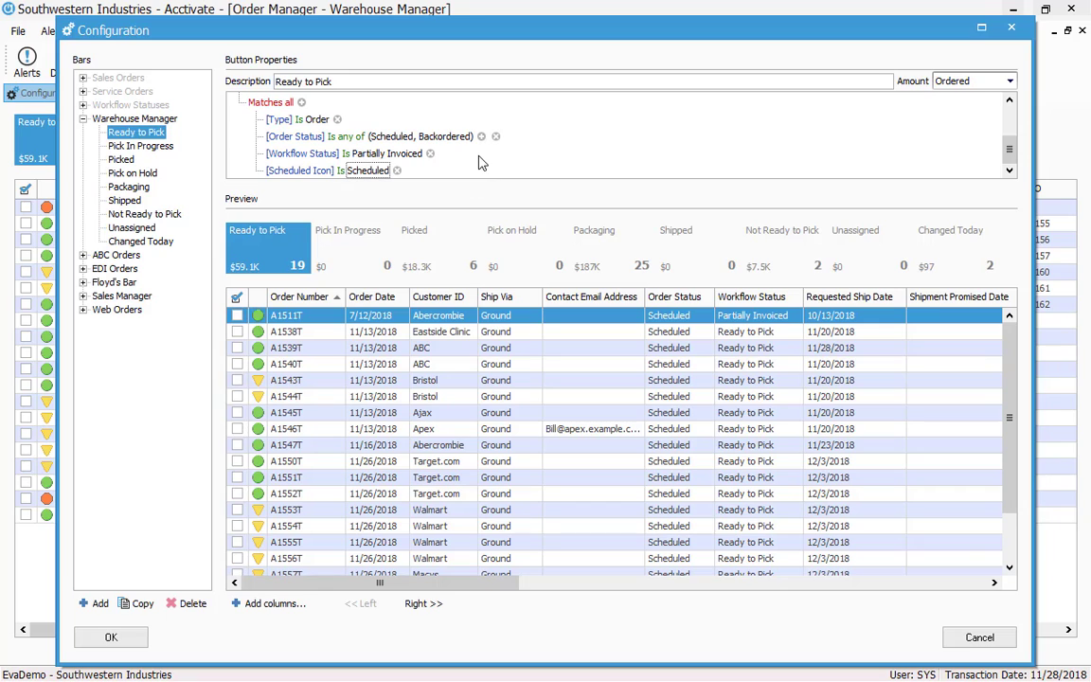
Review the conditions of both groups in the Ready to Pick filter
scroll(911, 128, "up", 2)
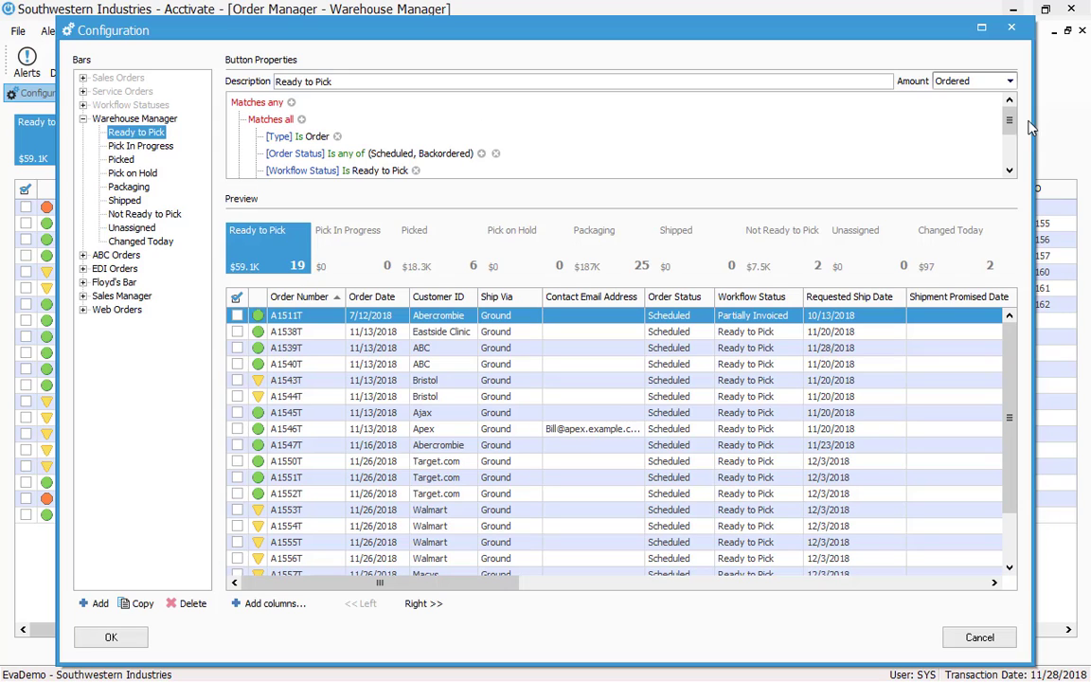
mouse_move(1013, 130)
left_mouse_down()
mouse_move(1016, 142)
mouse_move(1021, 126)
left_mouse_up()
left_click_drag(1015, 119, 967, 125)
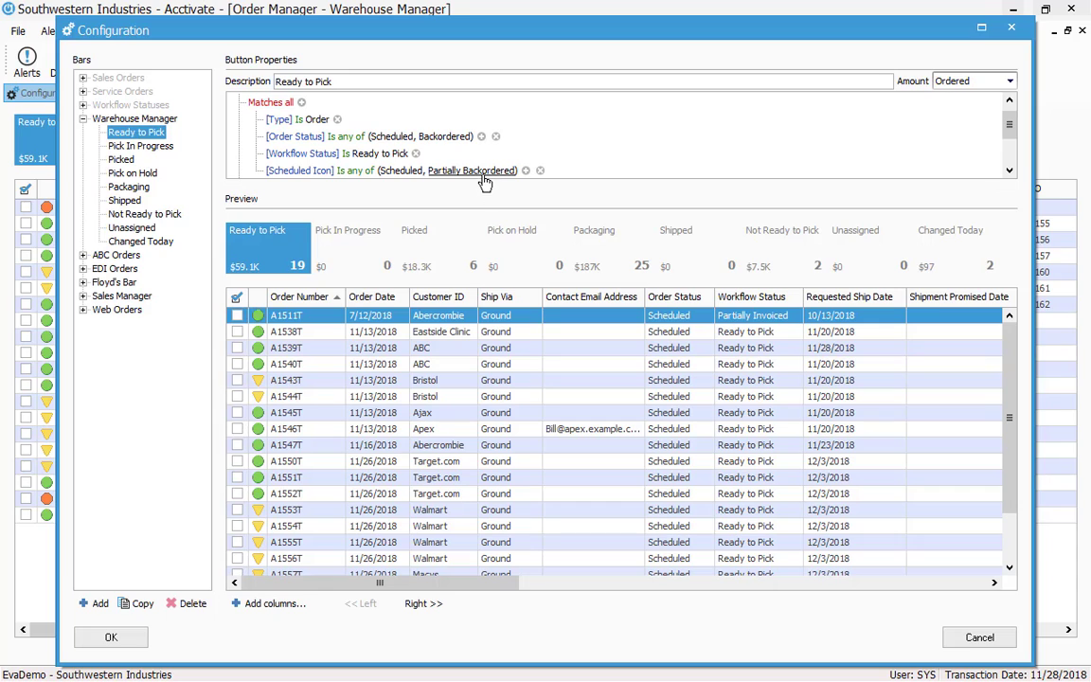
left_click(1006, 147)
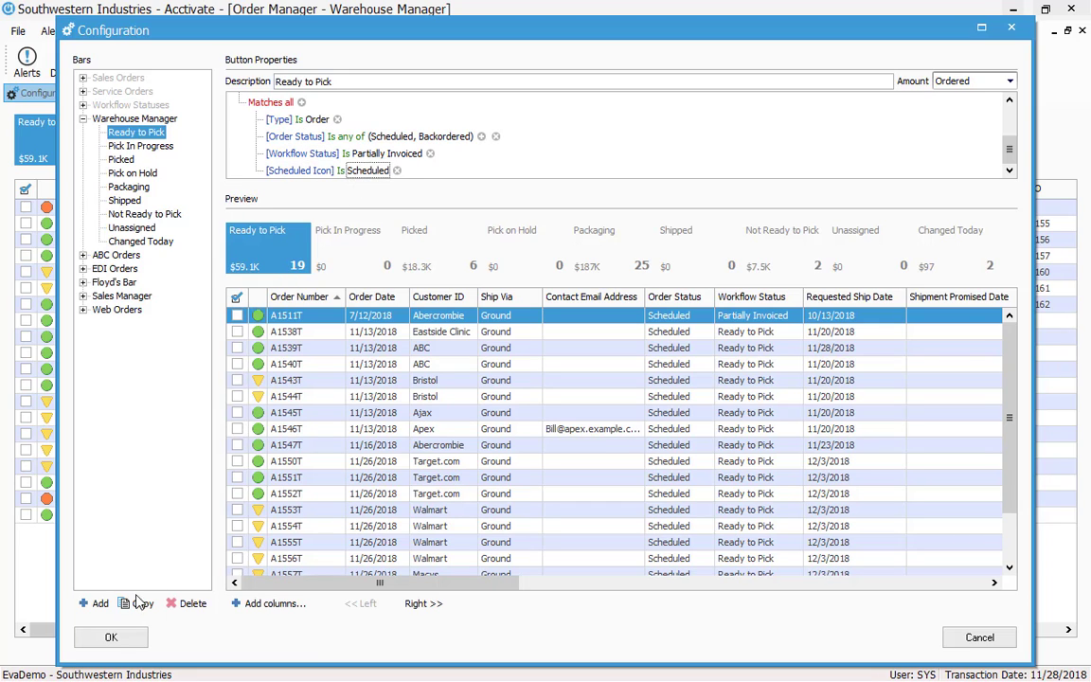
Add a new button named Partially Invoiced Backordered to the Warehouse Manager bar
left_click(88, 605)
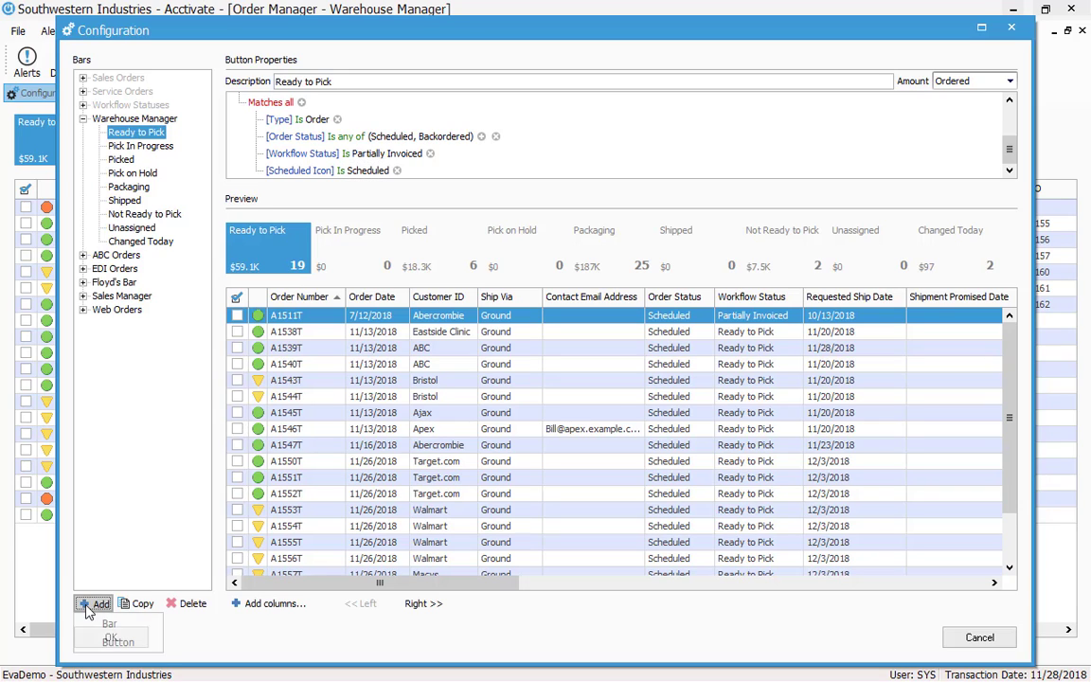
left_click(112, 643)
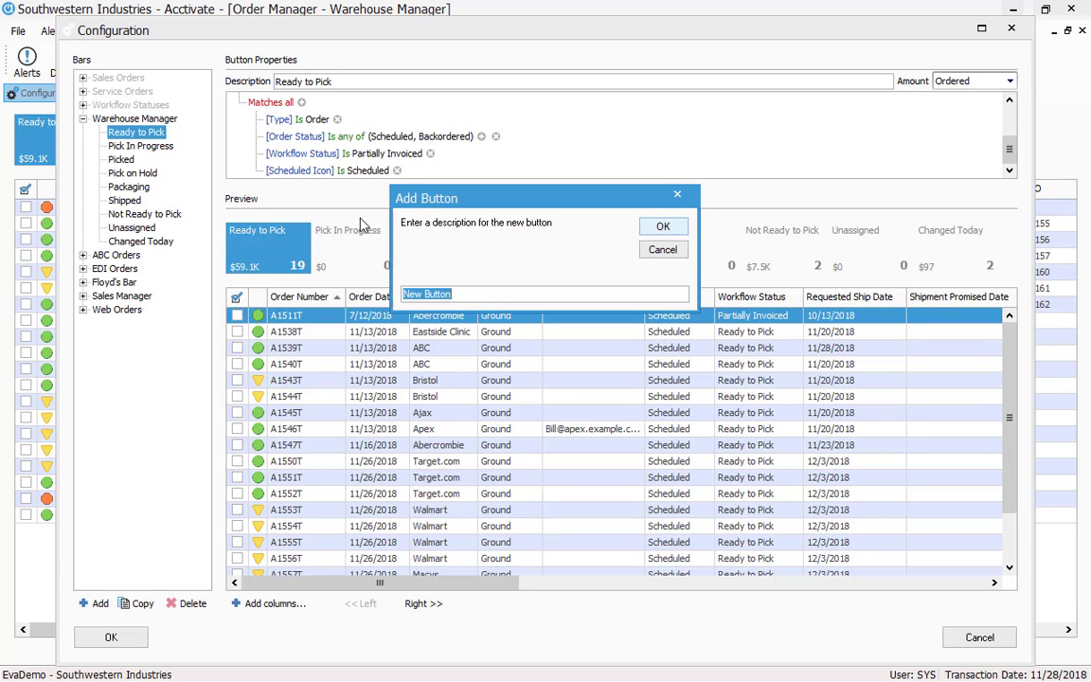
type("Pa")
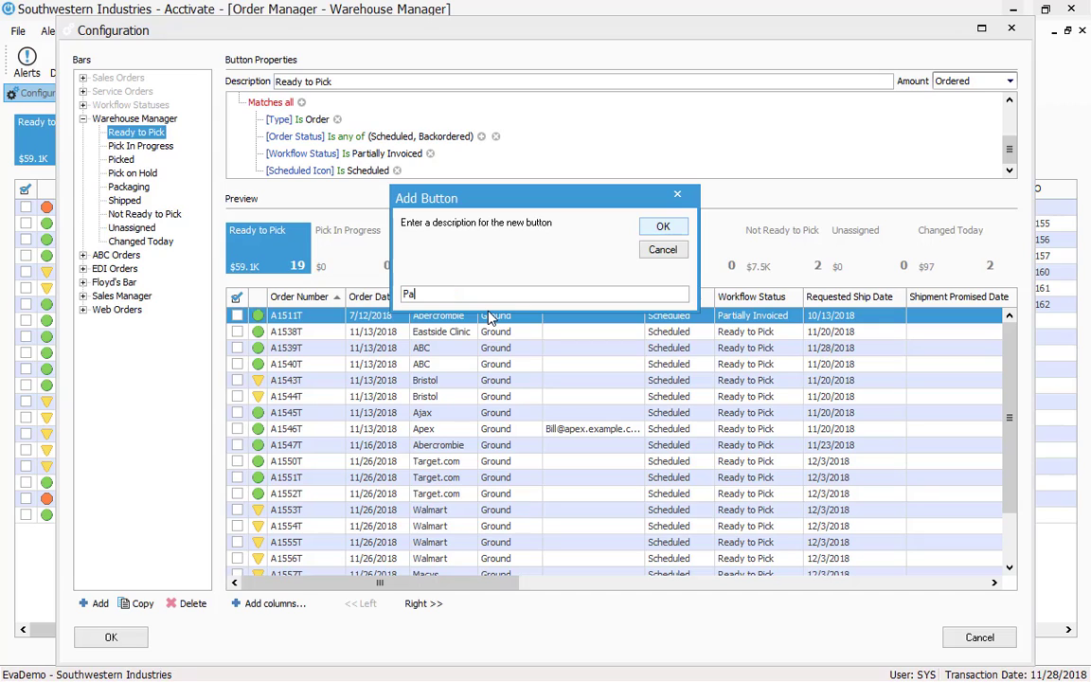
type("Part")
type("ially Invoiced ")
type("Status")
key("BackSpace")
key("BackSpace")
key("BackSpace")
key("BackSpace")
key("BackSpace")
key("BackSpace")
type("Backordered")
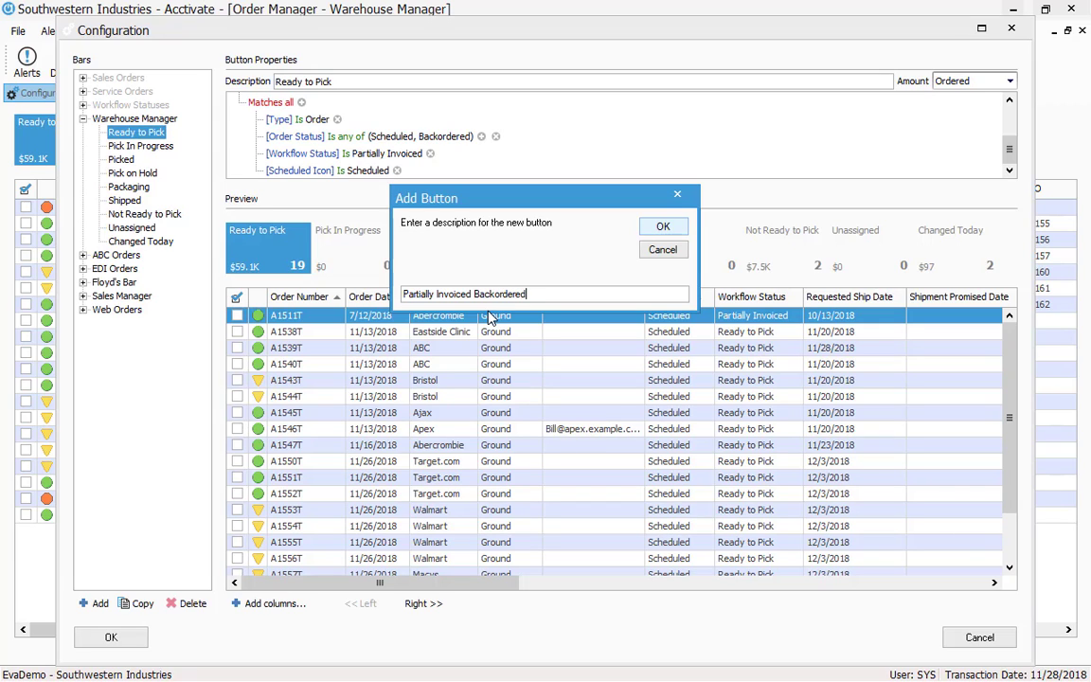
left_click(663, 226)
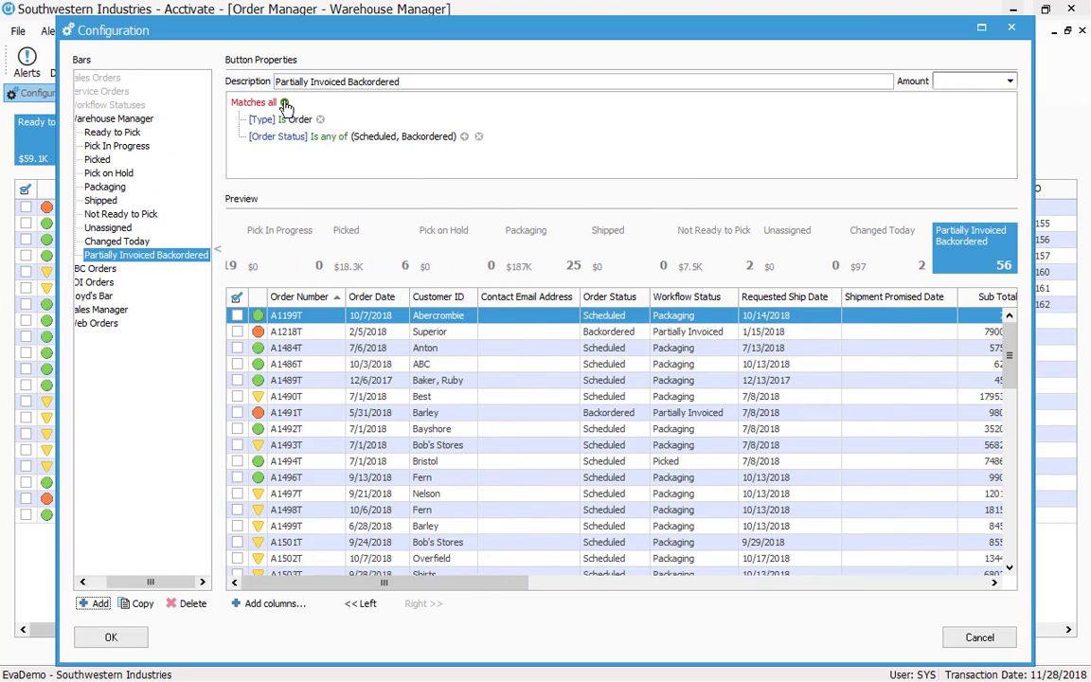
Add a condition to the Partially Invoiced Backordered button's filter requiring Workflow Status is Partially Invoiced
left_click(283, 102)
left_click(280, 155)
scroll(313, 284, "down", 10)
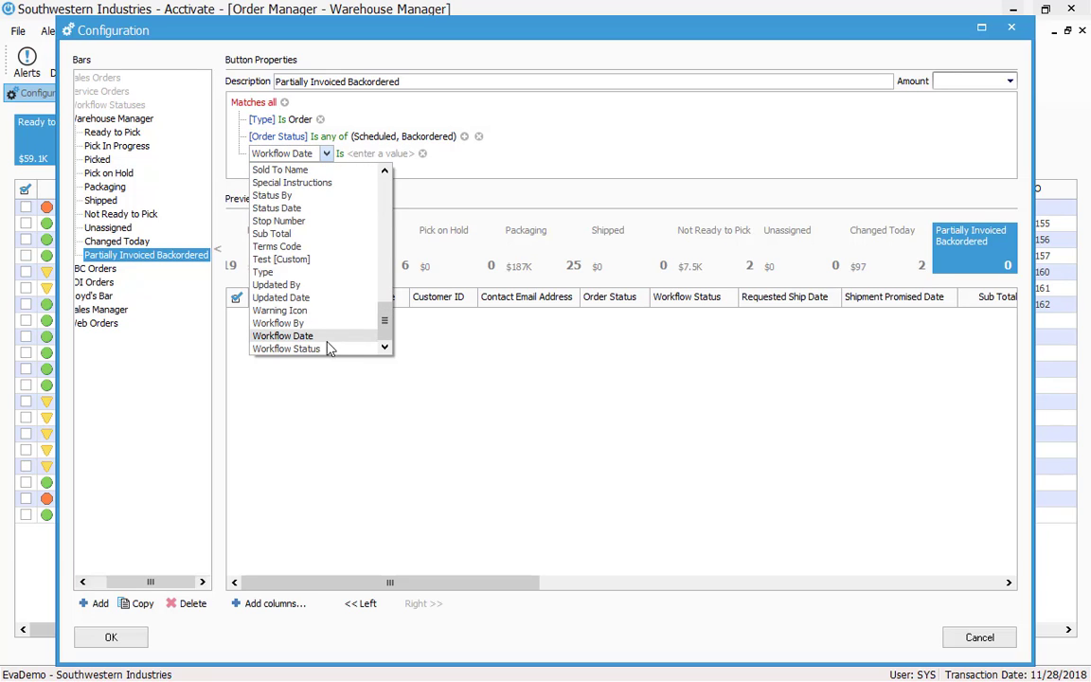
left_click(331, 346)
left_click(367, 153)
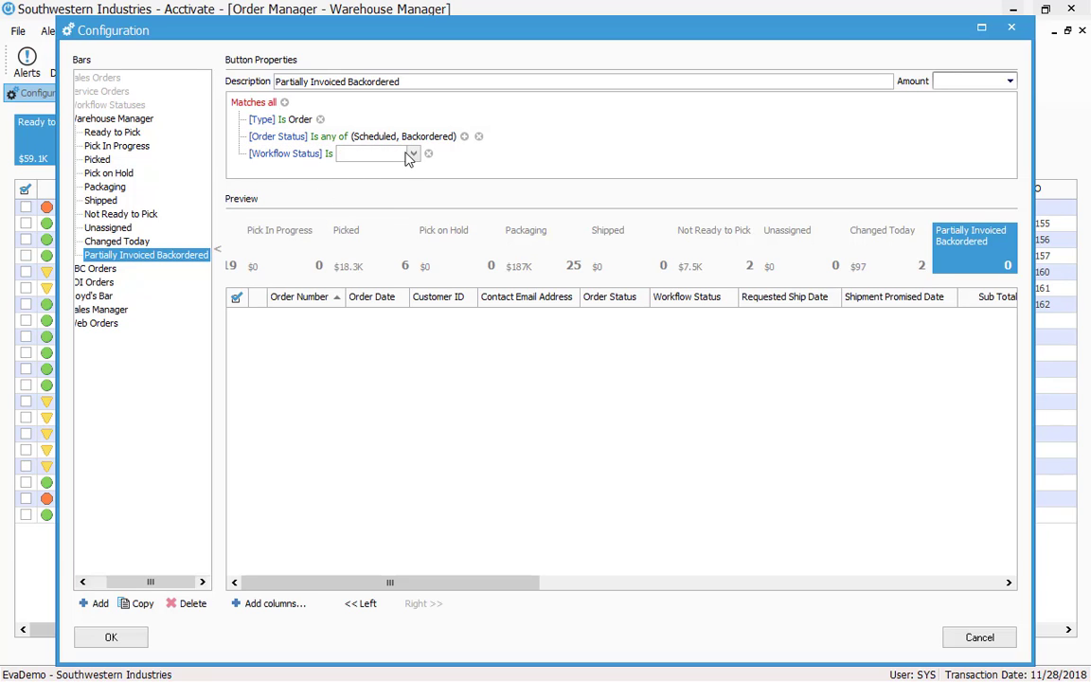
left_click(413, 153)
left_click(374, 246)
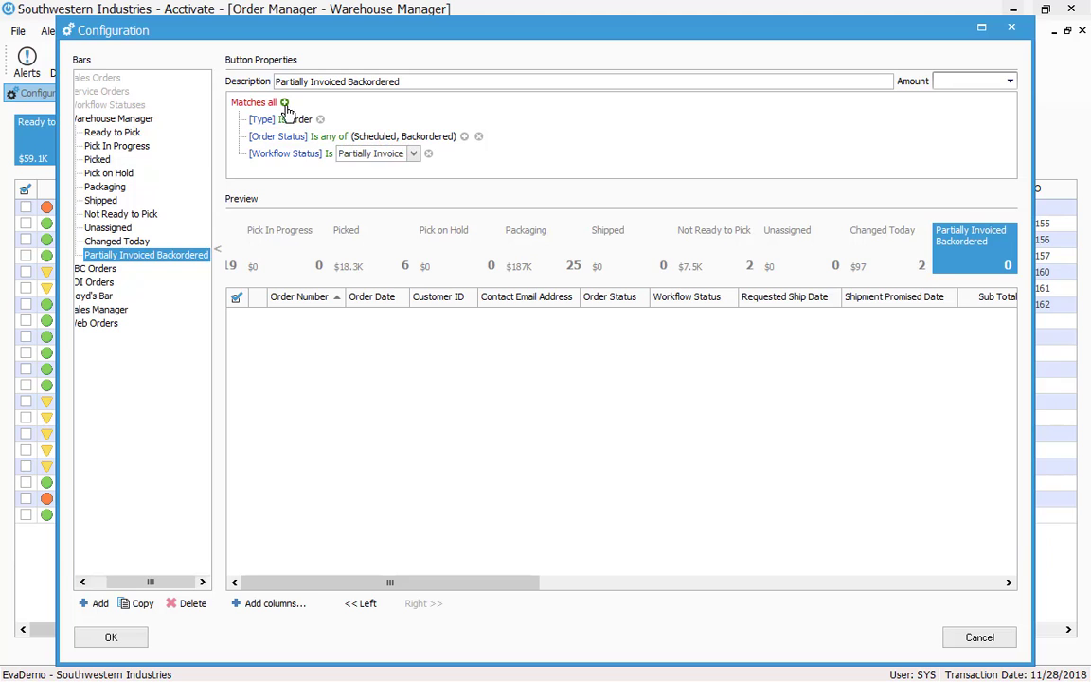
Add a condition requiring Scheduled Icon is any of Partially Backordered and Backordered to the new button's filter, and save the configuration
left_click(283, 102)
left_click(285, 175)
scroll(345, 312, "down", 10)
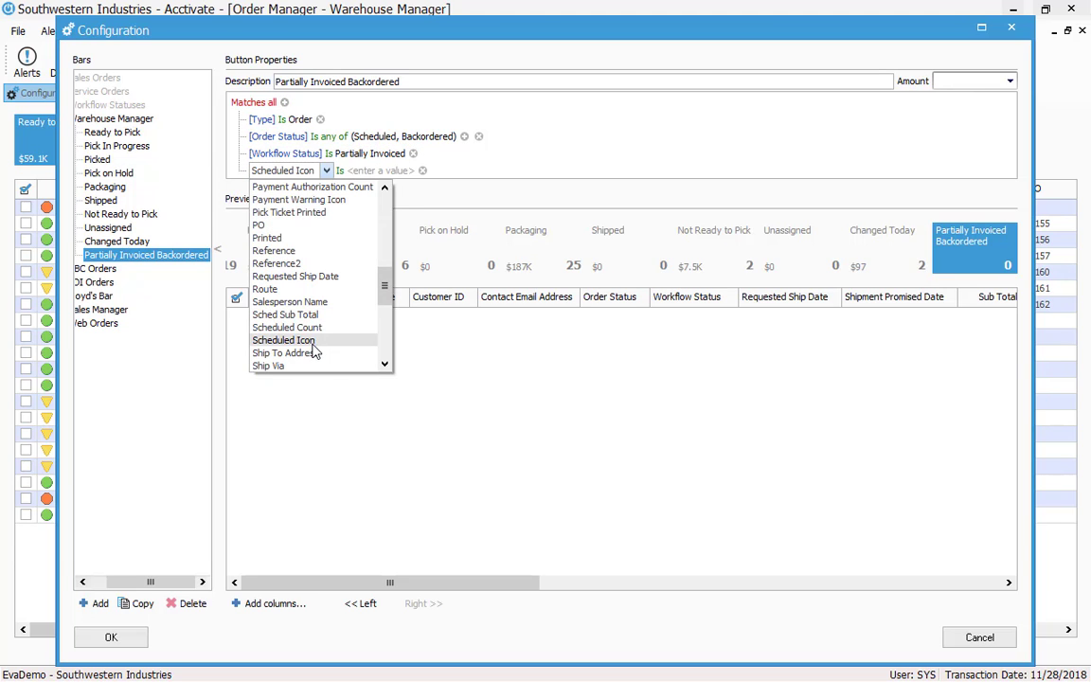
left_click(312, 344)
left_click(323, 175)
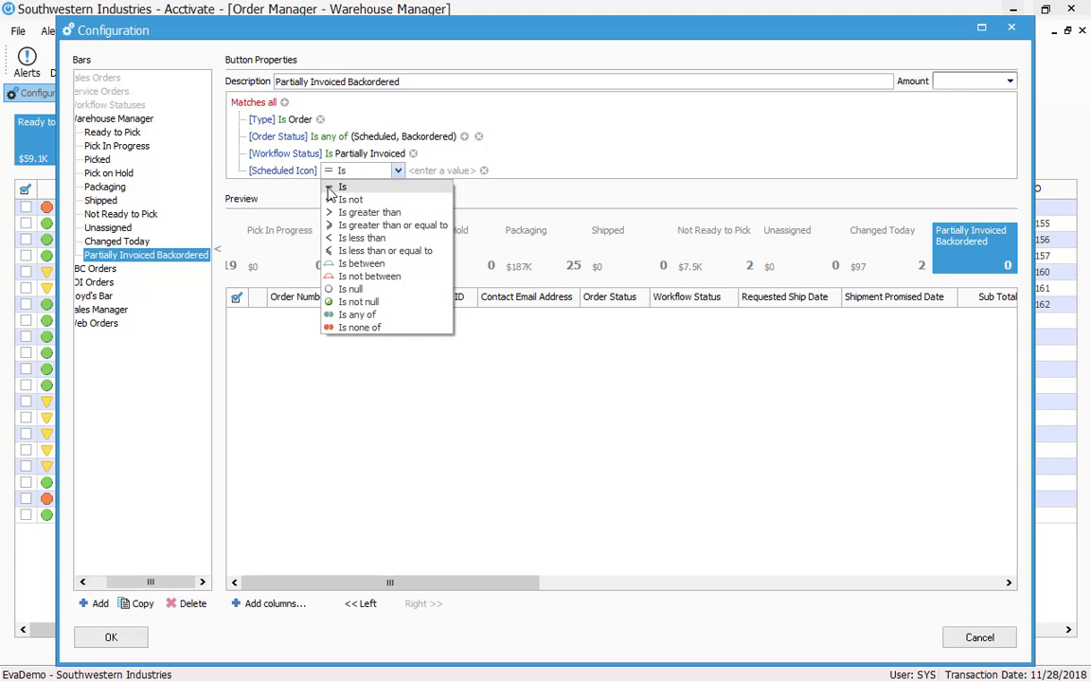
left_click(389, 317)
left_click(389, 172)
left_click(438, 171)
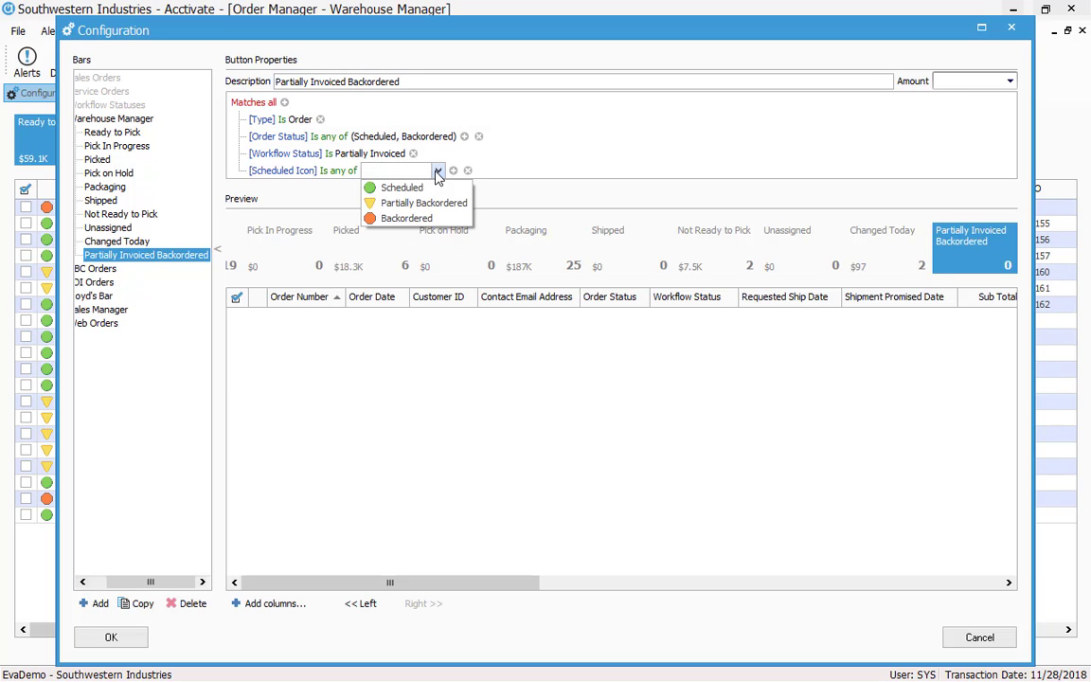
left_click(427, 204)
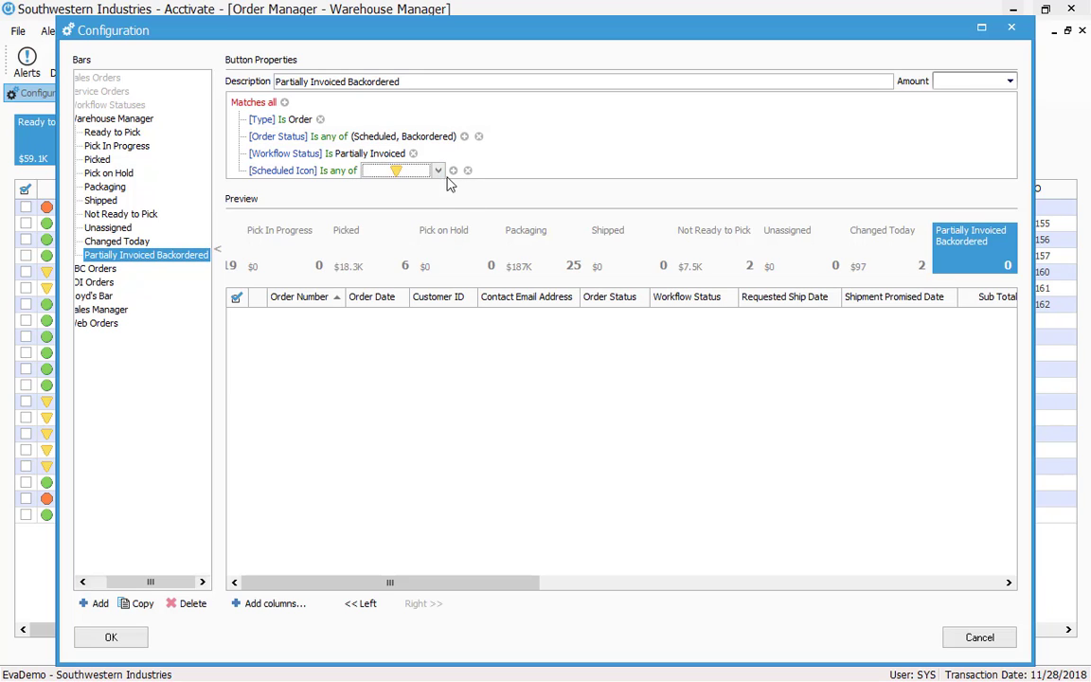
left_click(469, 173)
left_click(516, 175)
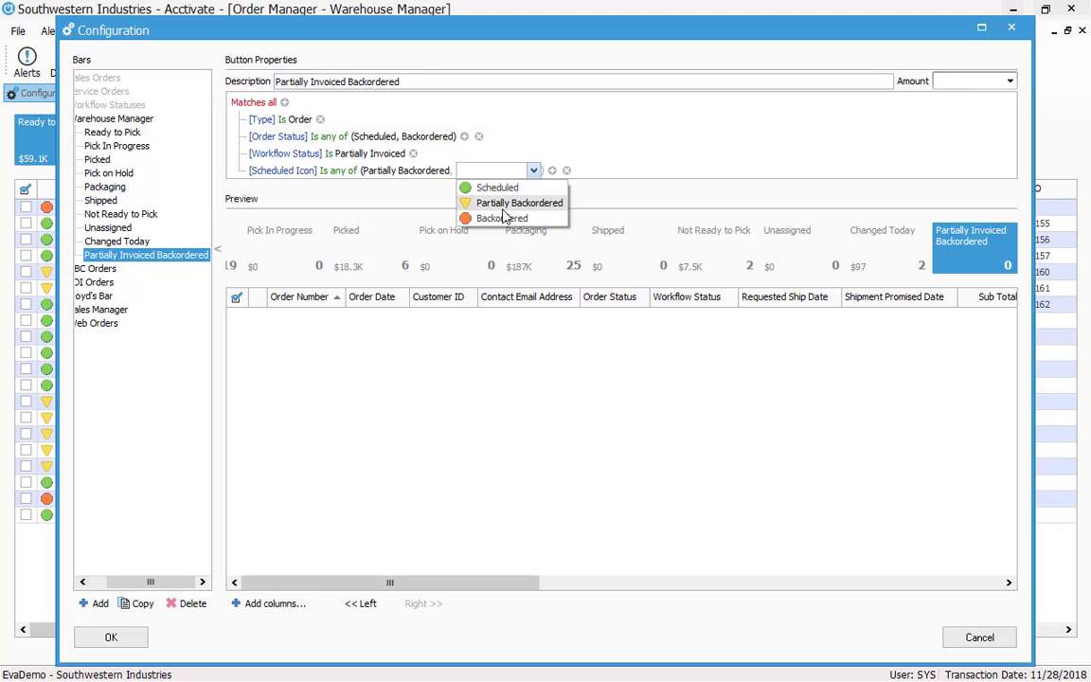
left_click(497, 212)
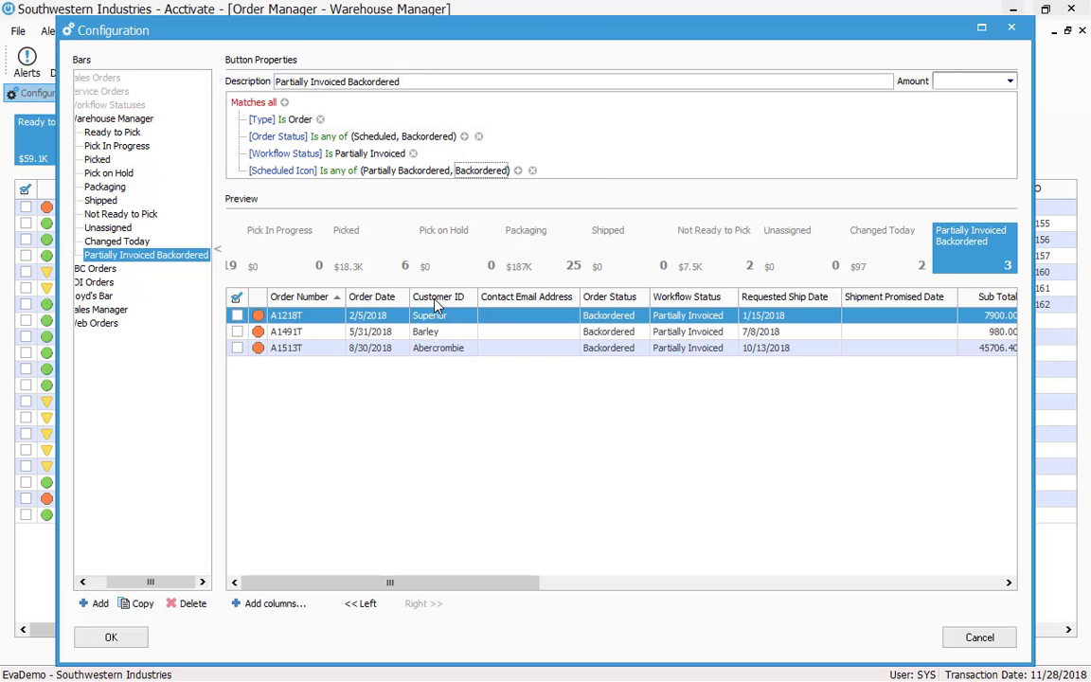
left_click(114, 640)
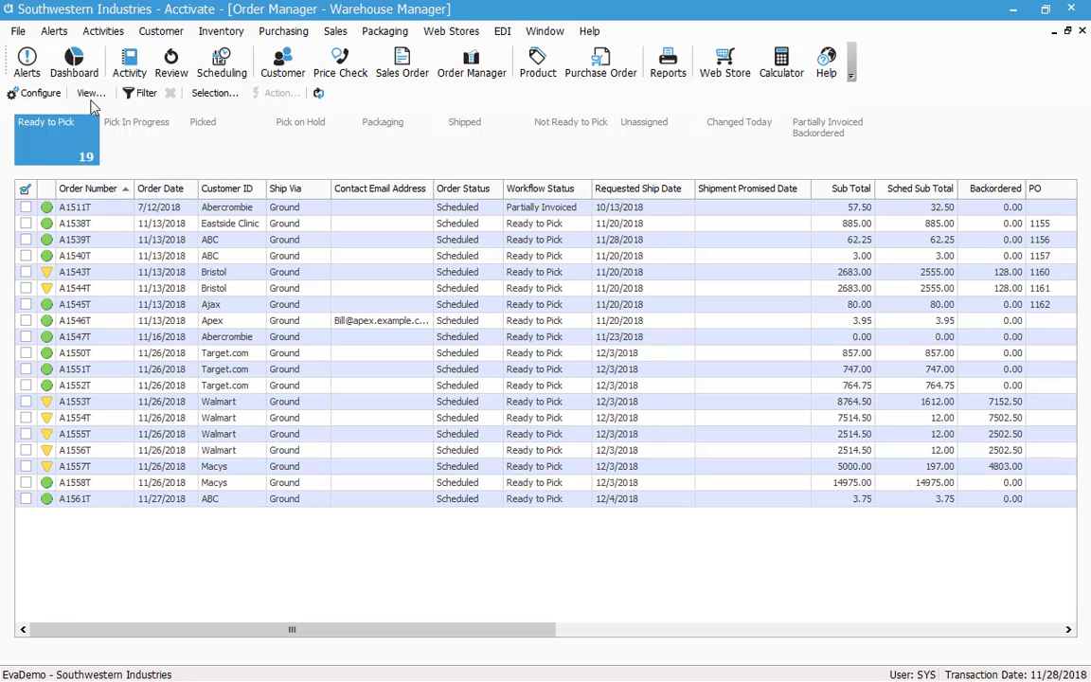
Examine the orders listed under Ready to Pick, comparing the Partially Invoiced order with those whose workflow status is Ready to Pick
left_click(91, 94)
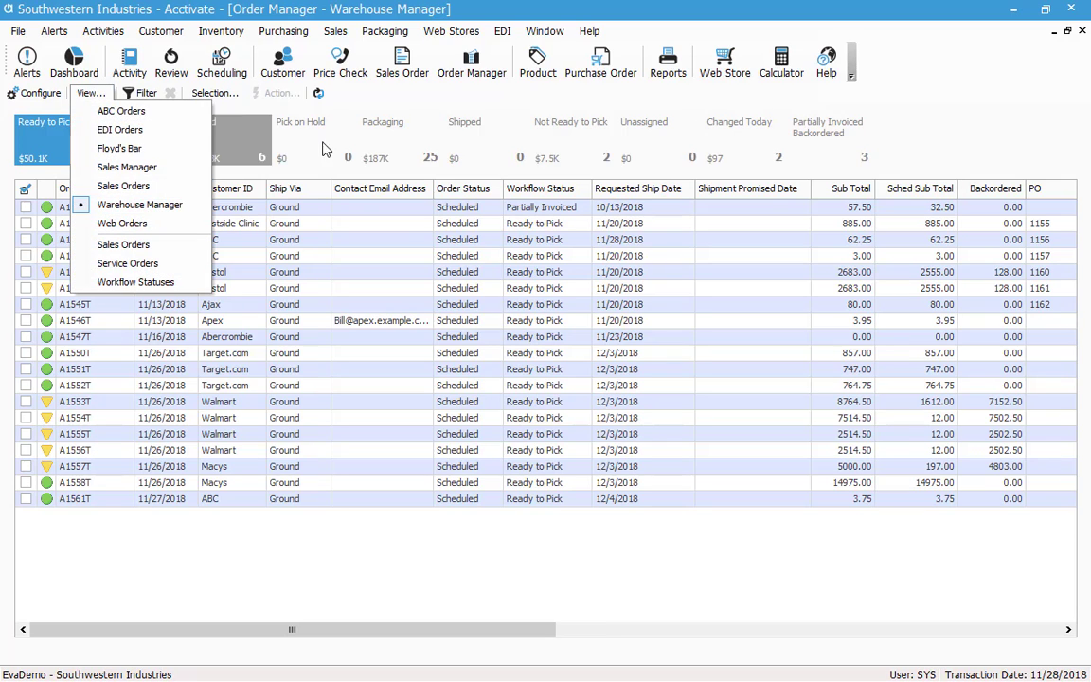
left_click(841, 151)
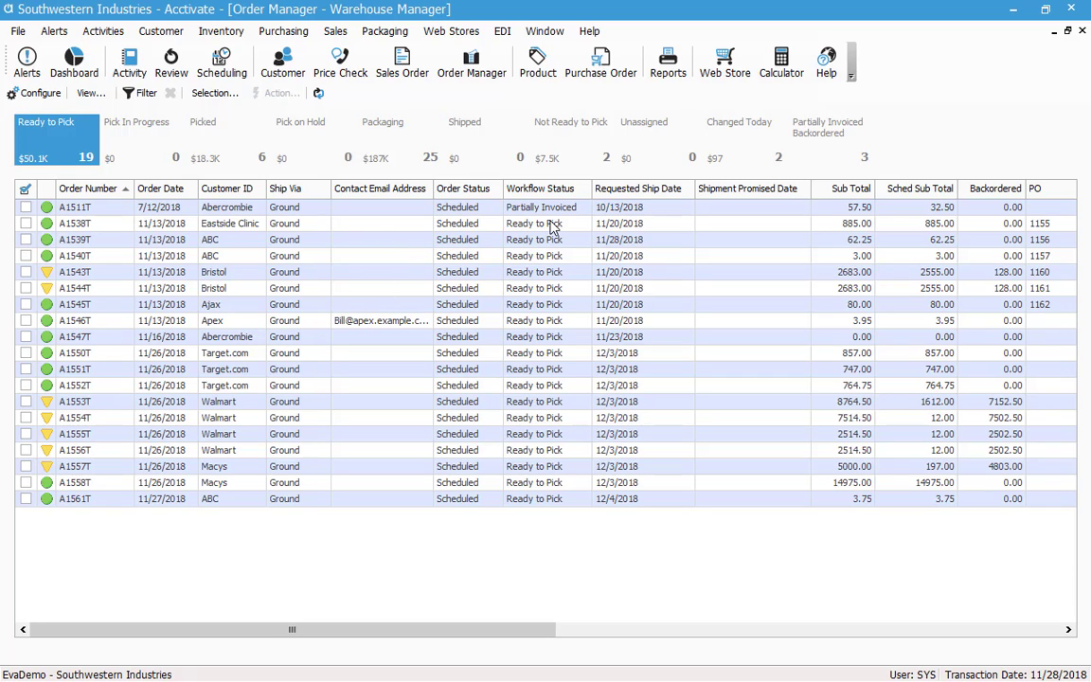
left_click(496, 221)
left_click(558, 499, "shift")
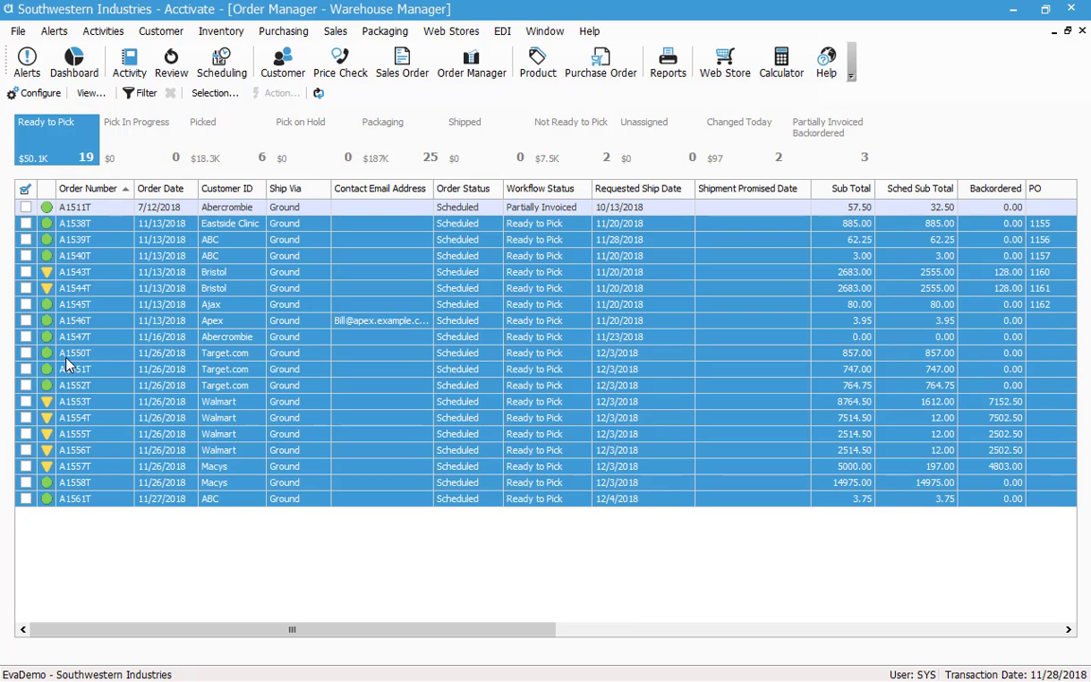
left_click(502, 206)
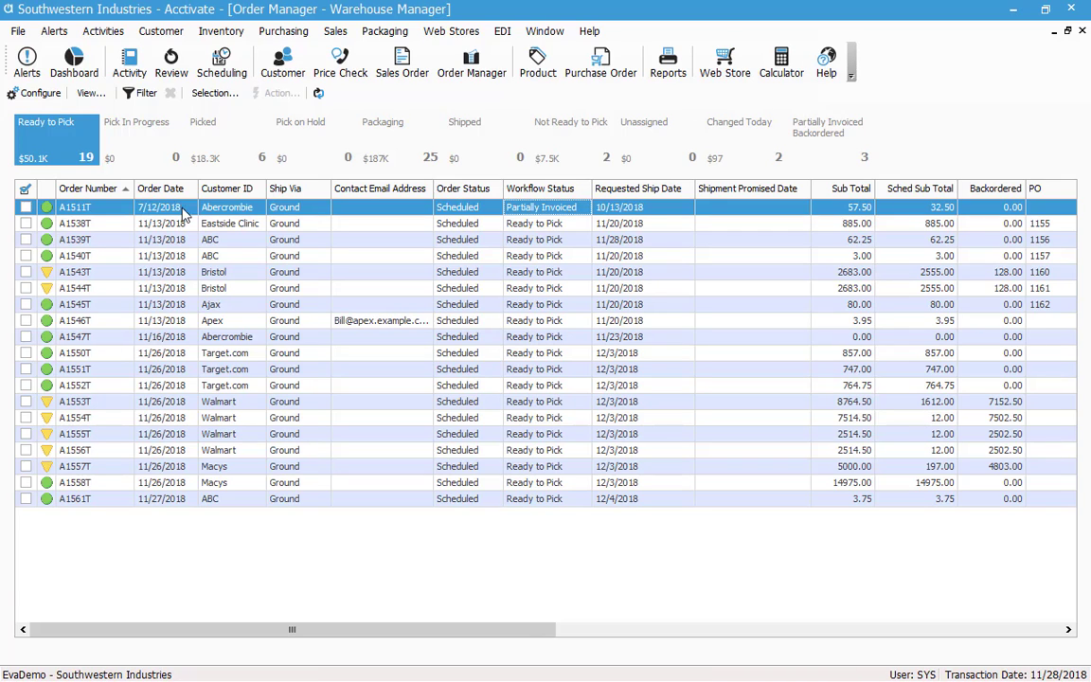
Show the orders under Partially Invoiced Backordered and examine their dates and statuses, as well as the available Order Manager views
left_click(802, 157)
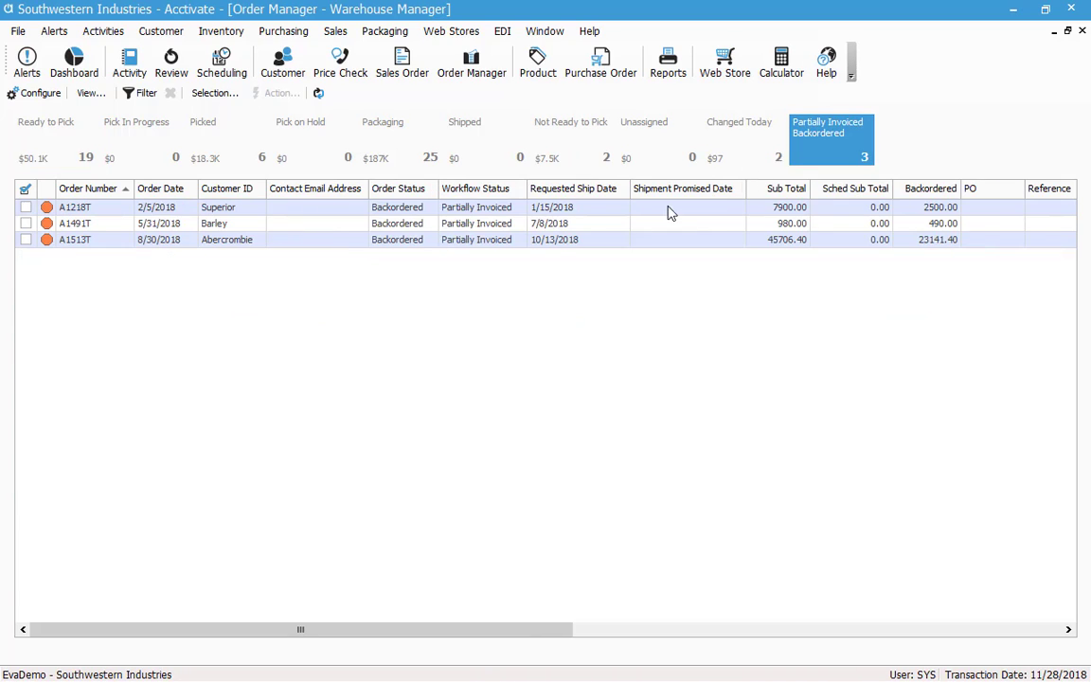
left_click(495, 241)
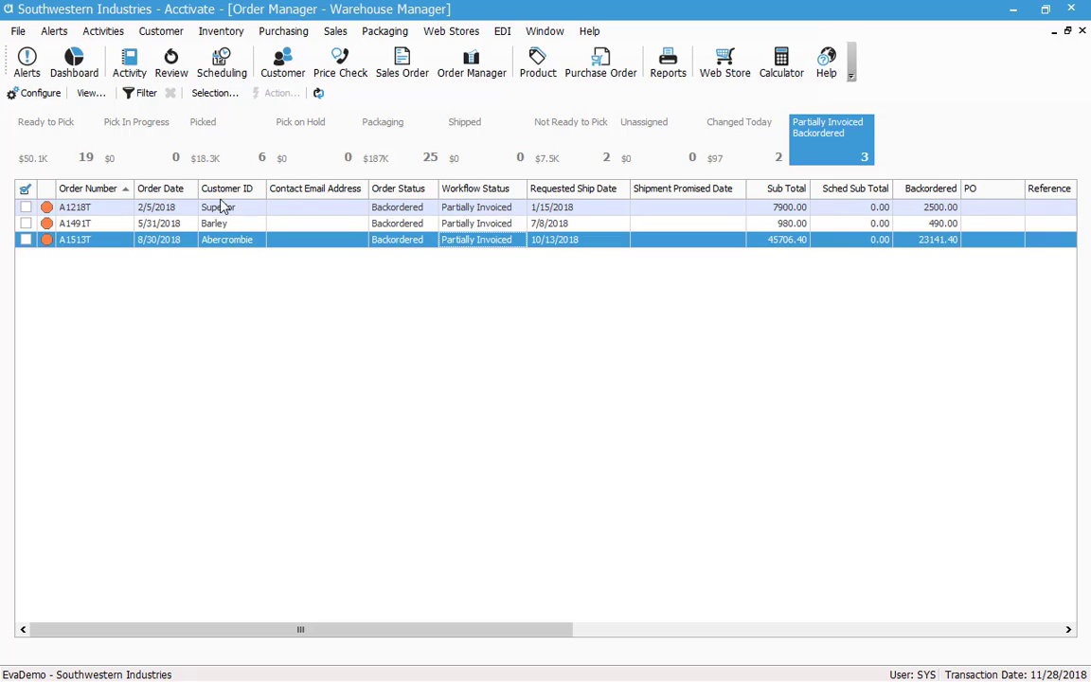
left_click(169, 207)
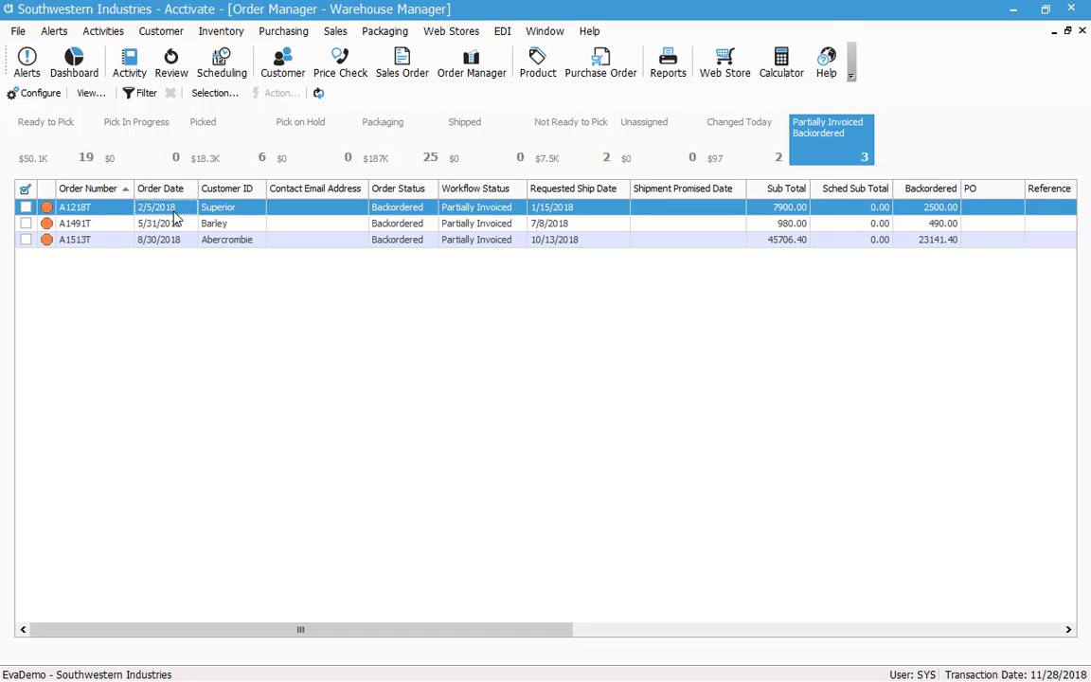
left_click(91, 92)
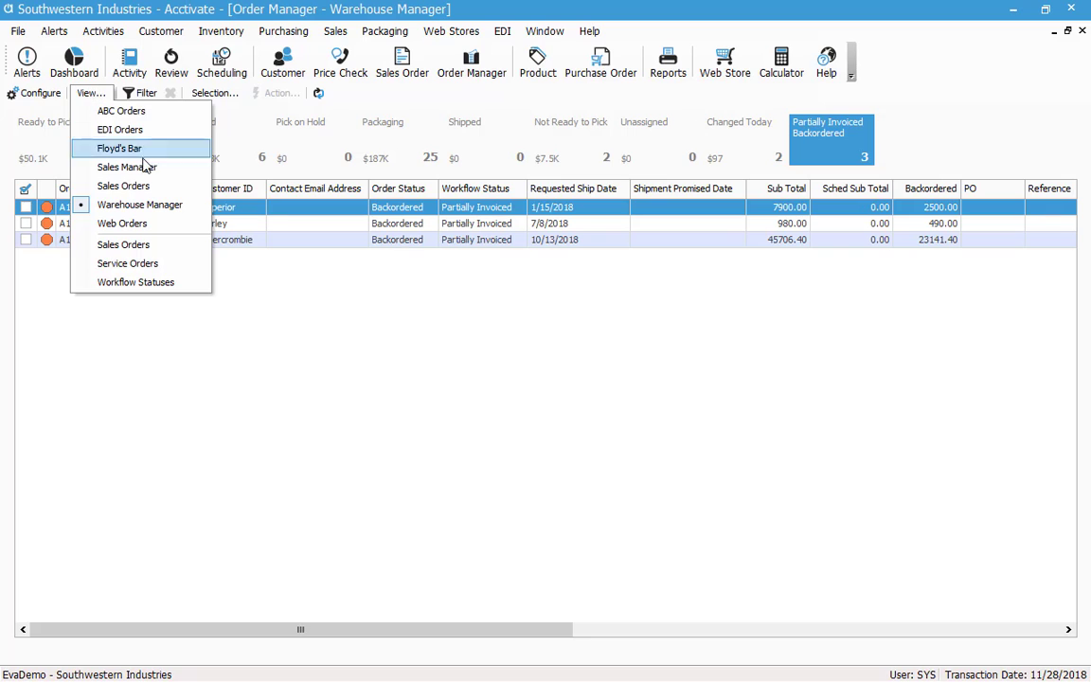
left_click(165, 222)
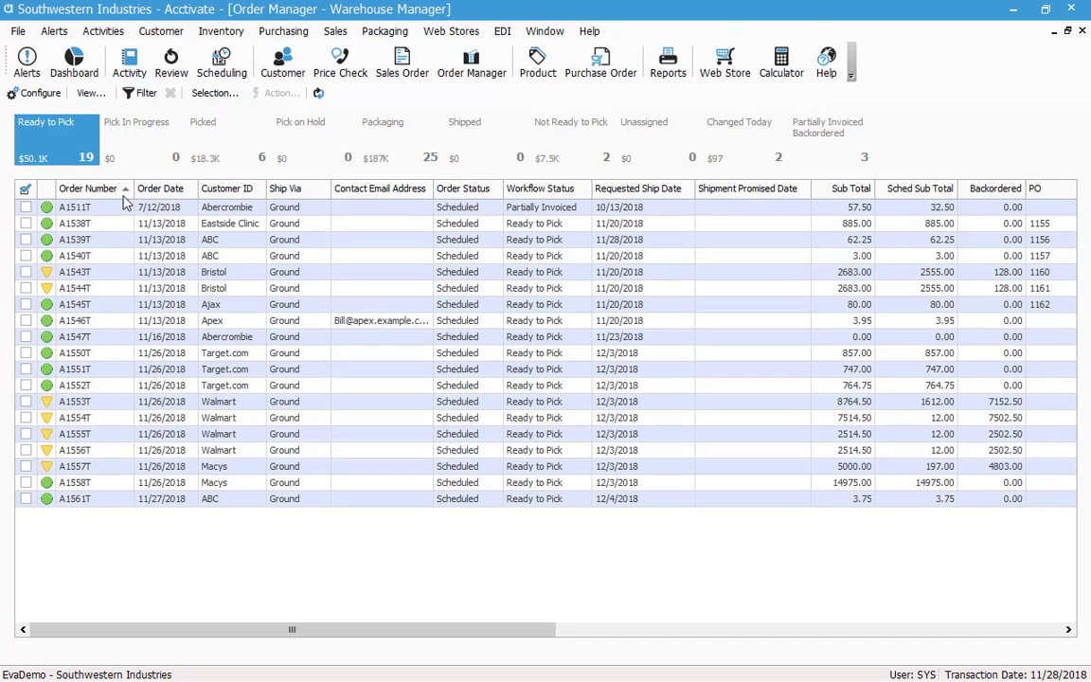
Sort the Ready to Pick orders by Customer ID and widen that column so its full heading fits
left_click(214, 190)
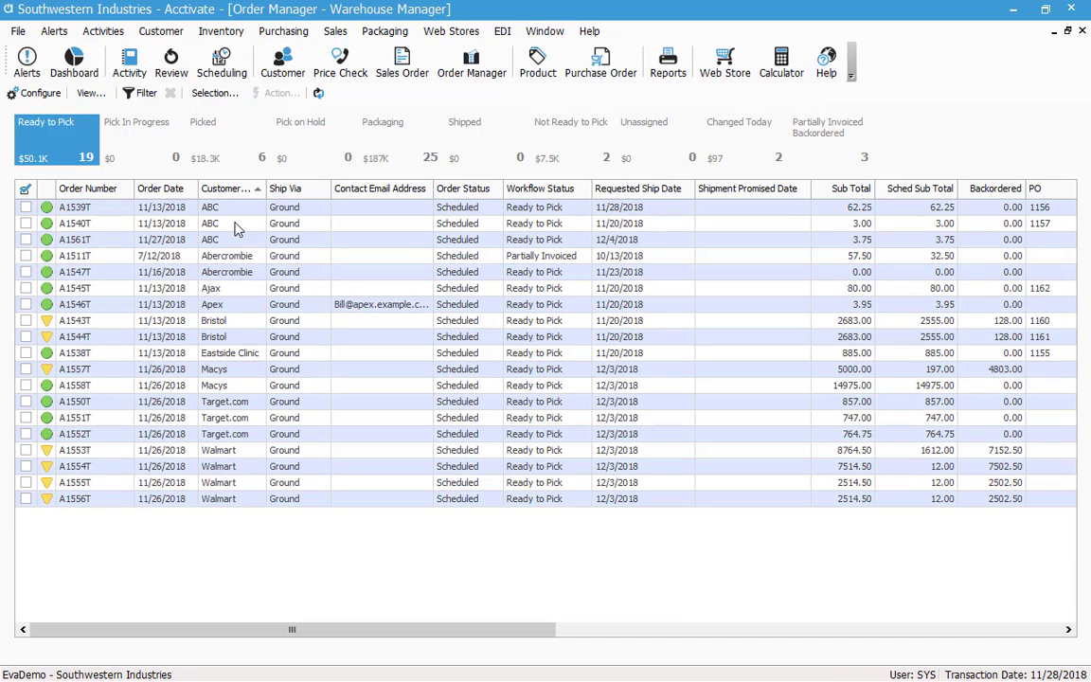
left_click(239, 206)
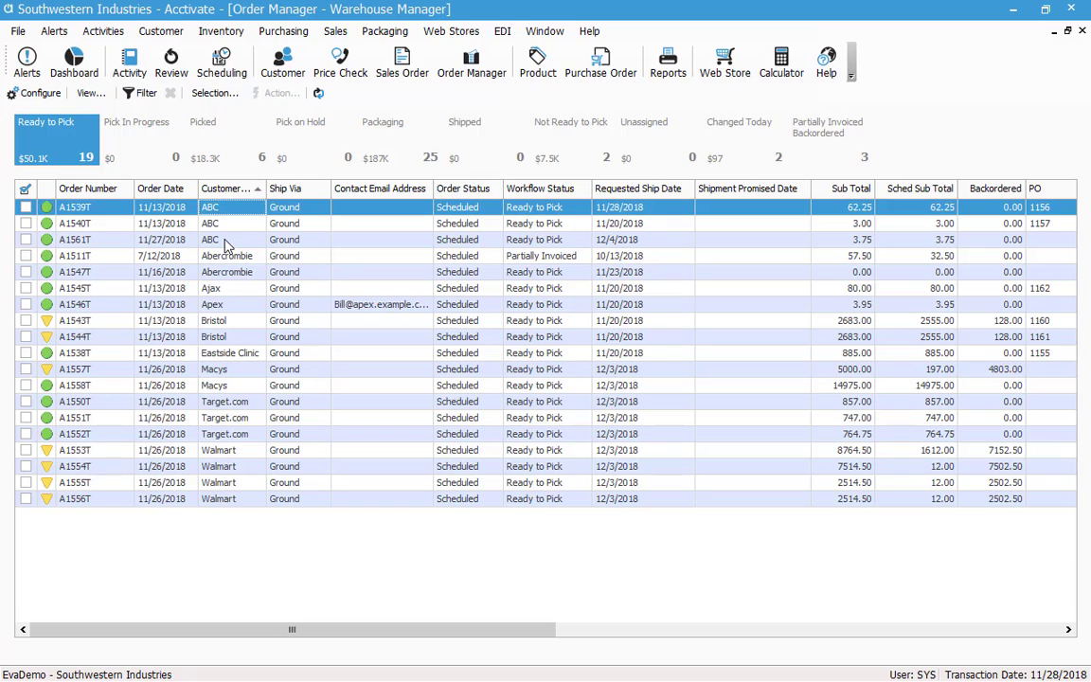
left_click_drag(266, 189, 293, 191)
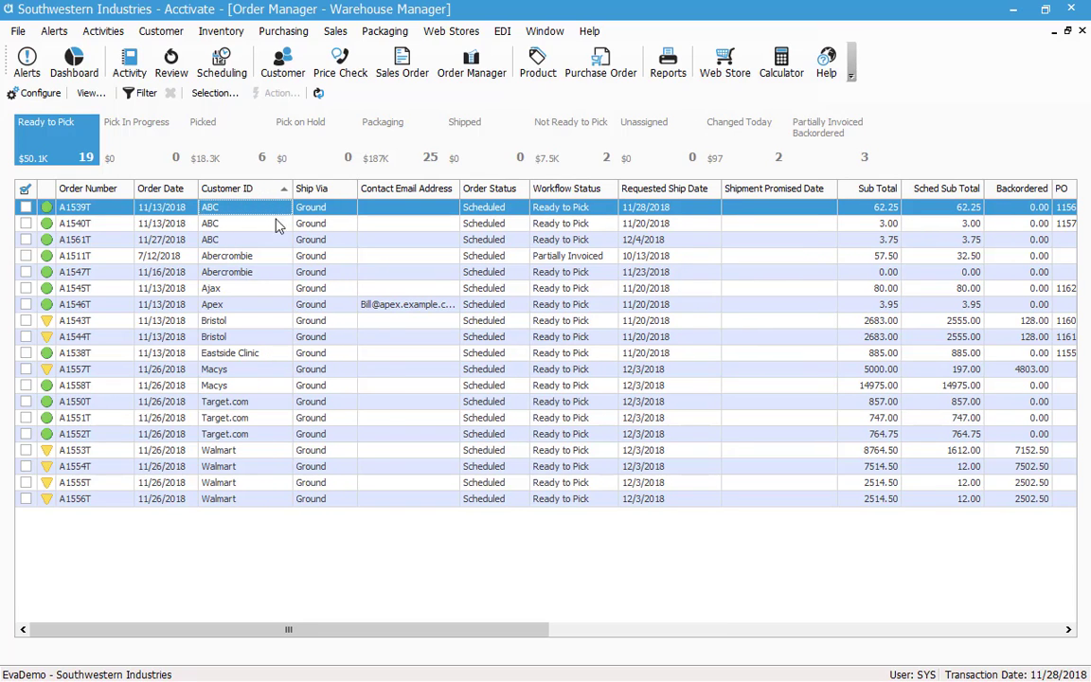
Select the three ABC orders in the Ready to Pick list and check them for action
left_click(222, 240, "shift")
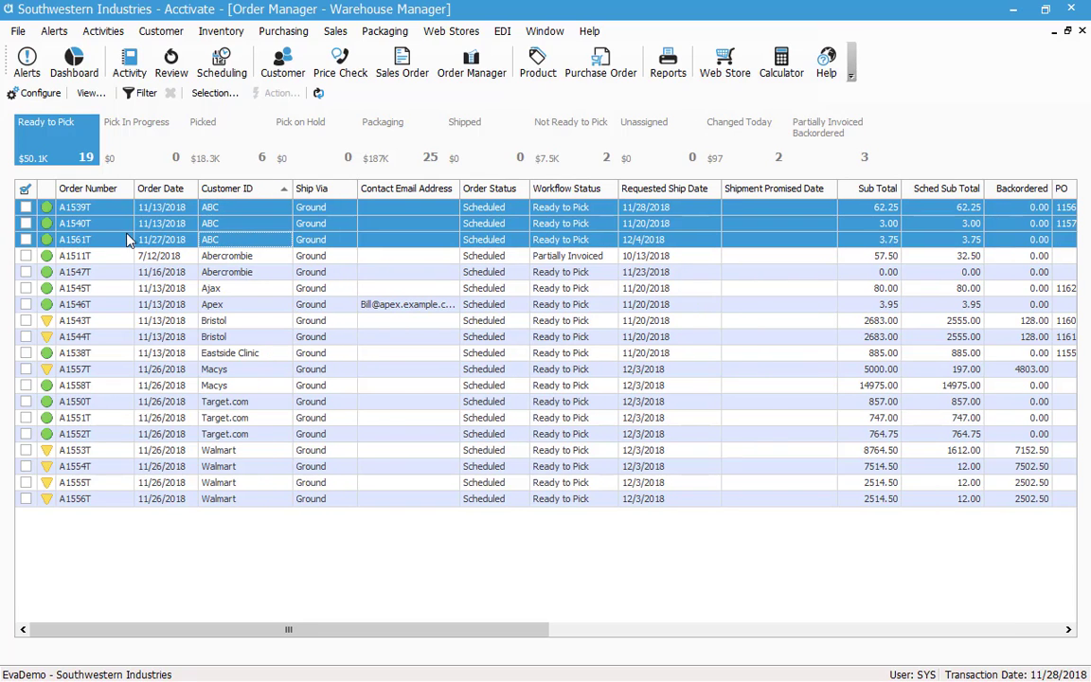
left_click(209, 210)
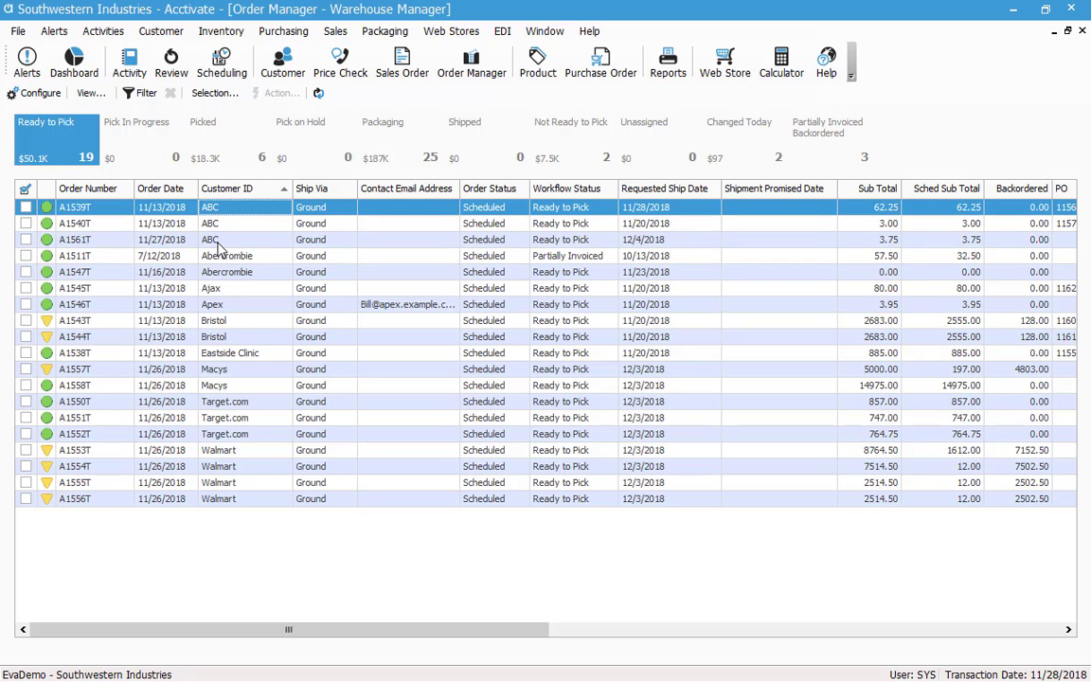
left_click(216, 245, "shift")
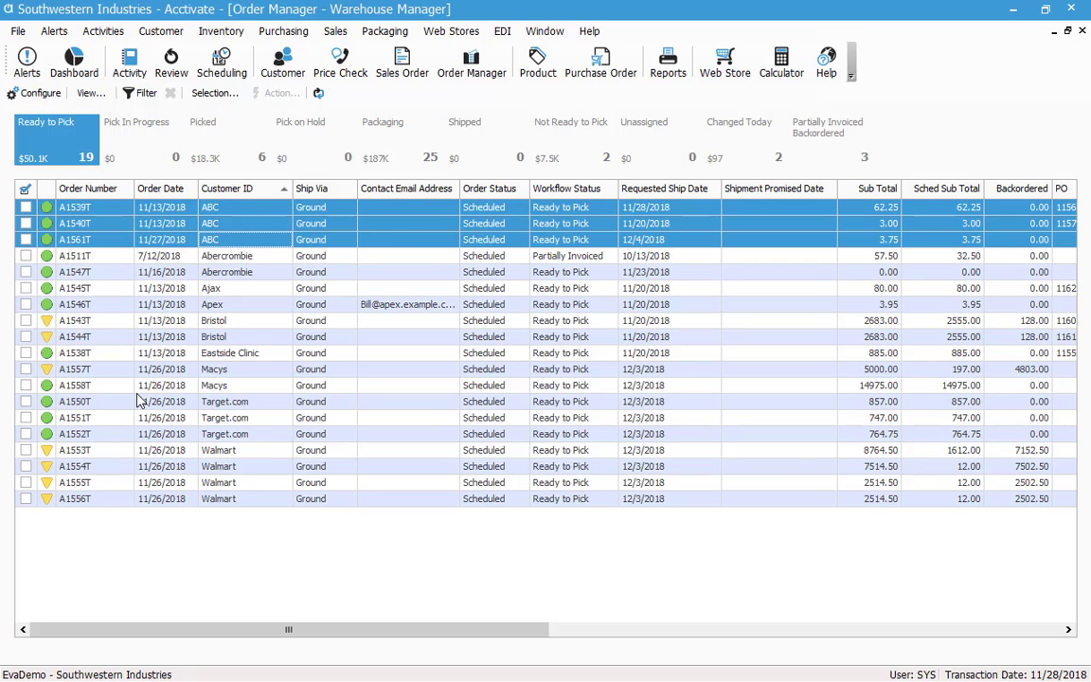
left_click(199, 96)
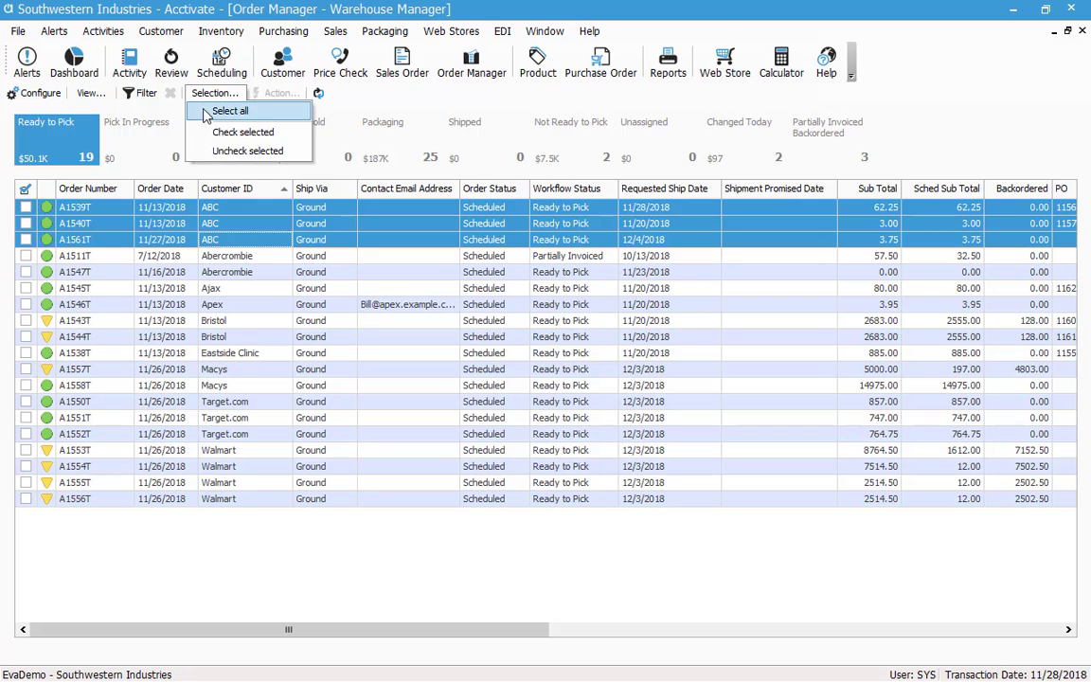
left_click(216, 132)
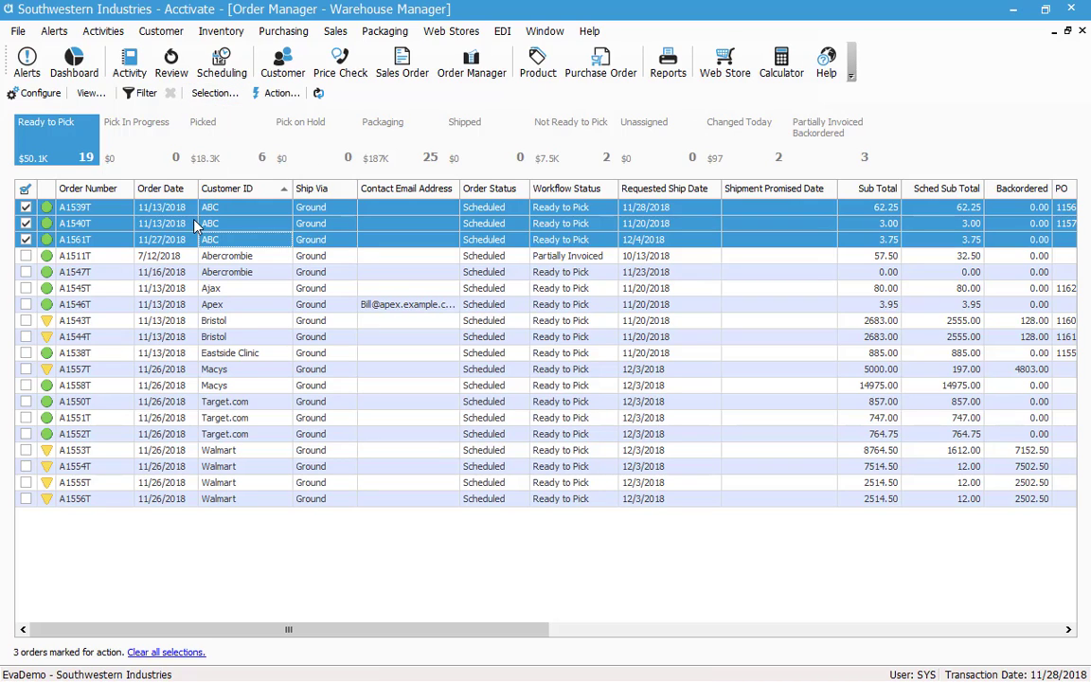
Review the actions available for the checked ABC orders, and clear all checked selections
right_click(194, 224)
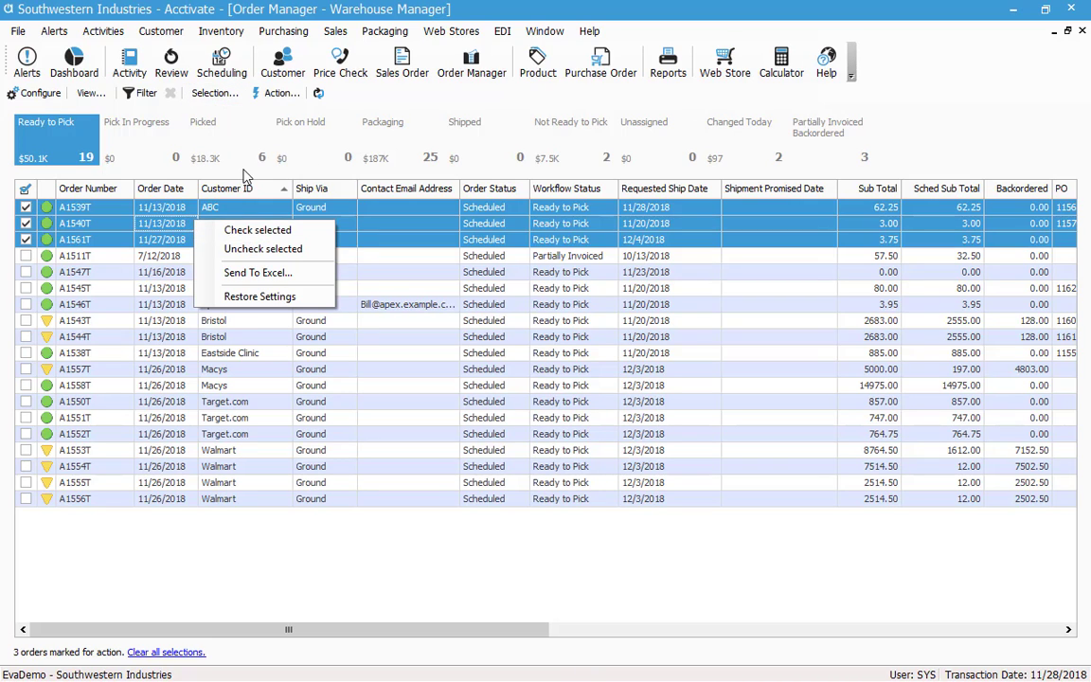
left_click(277, 93)
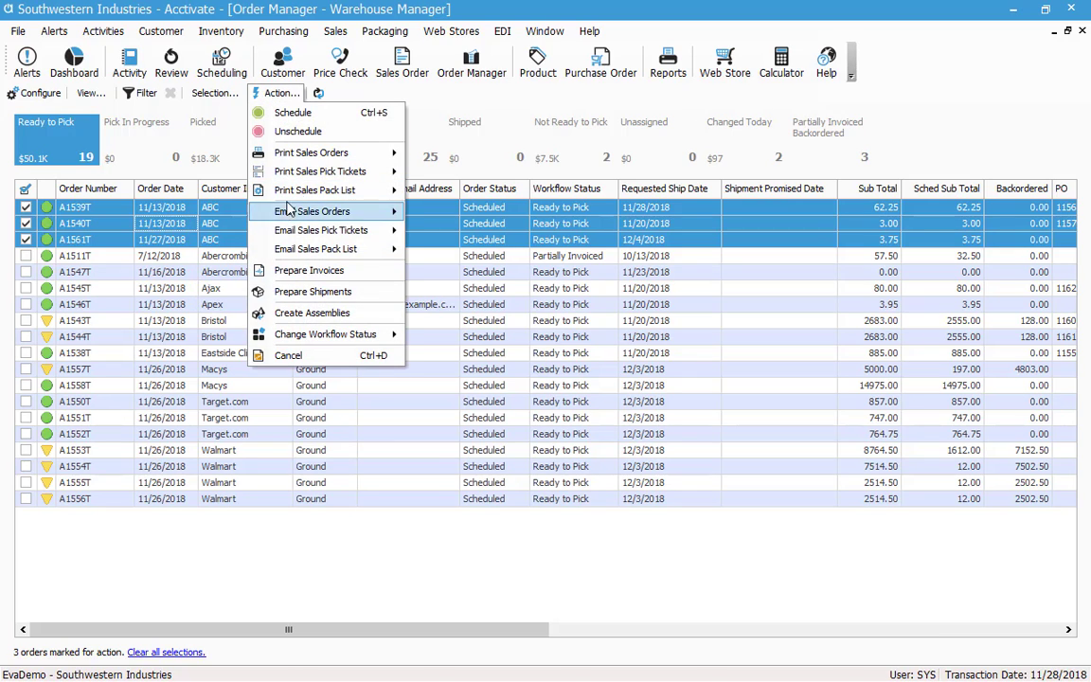
mouse_move(355, 172)
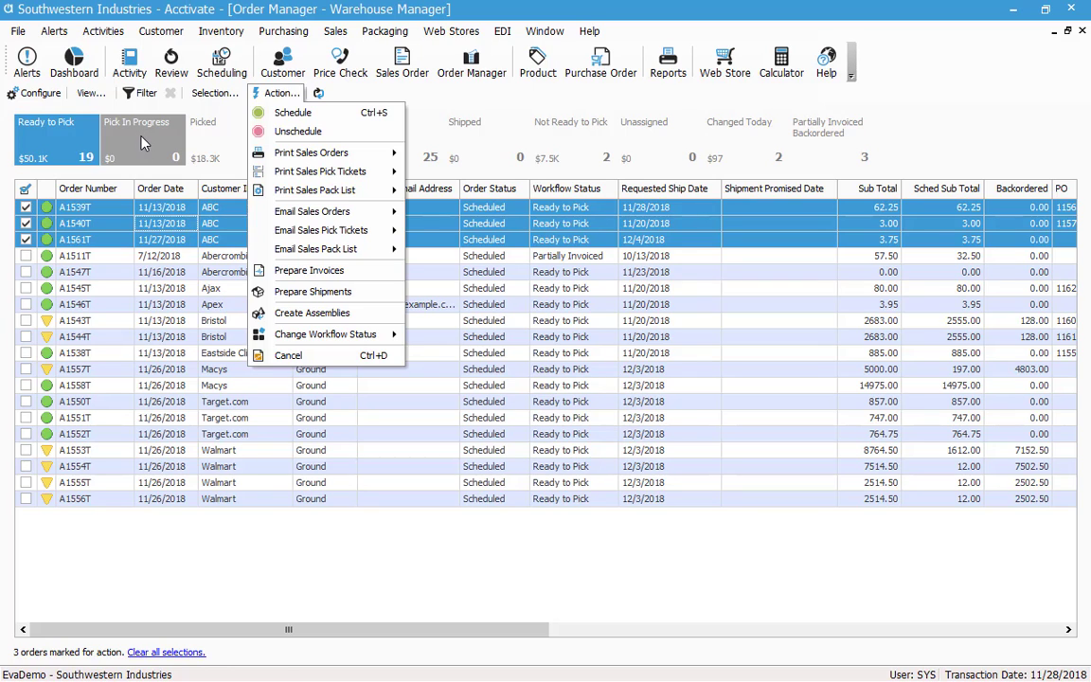
left_click(142, 142)
left_click(83, 150)
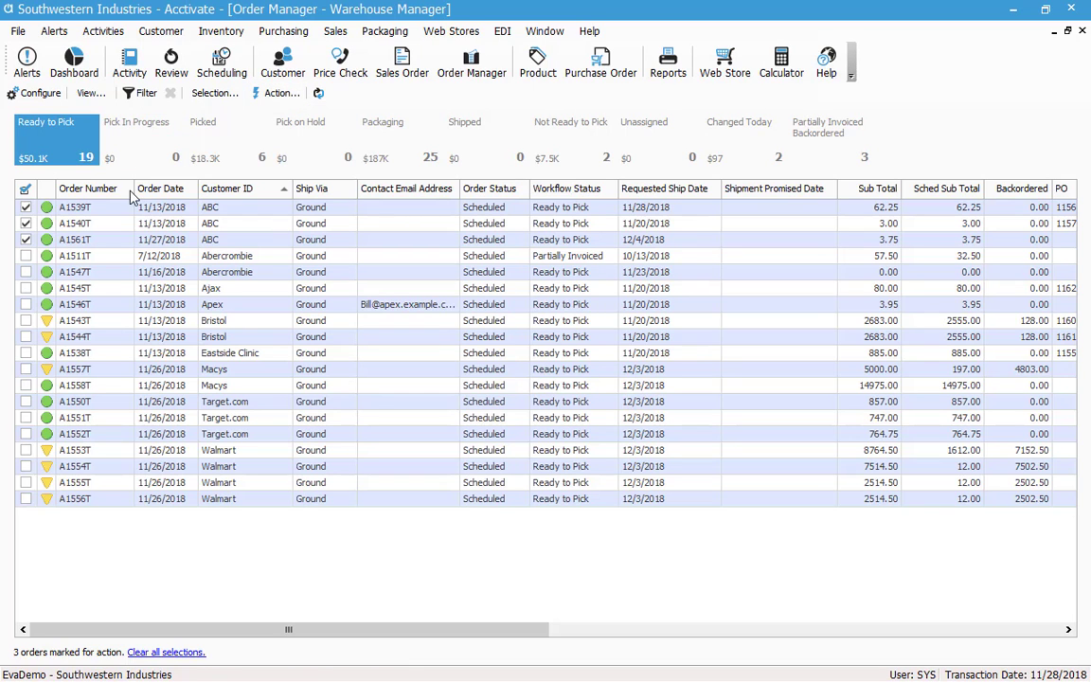
left_click(161, 654)
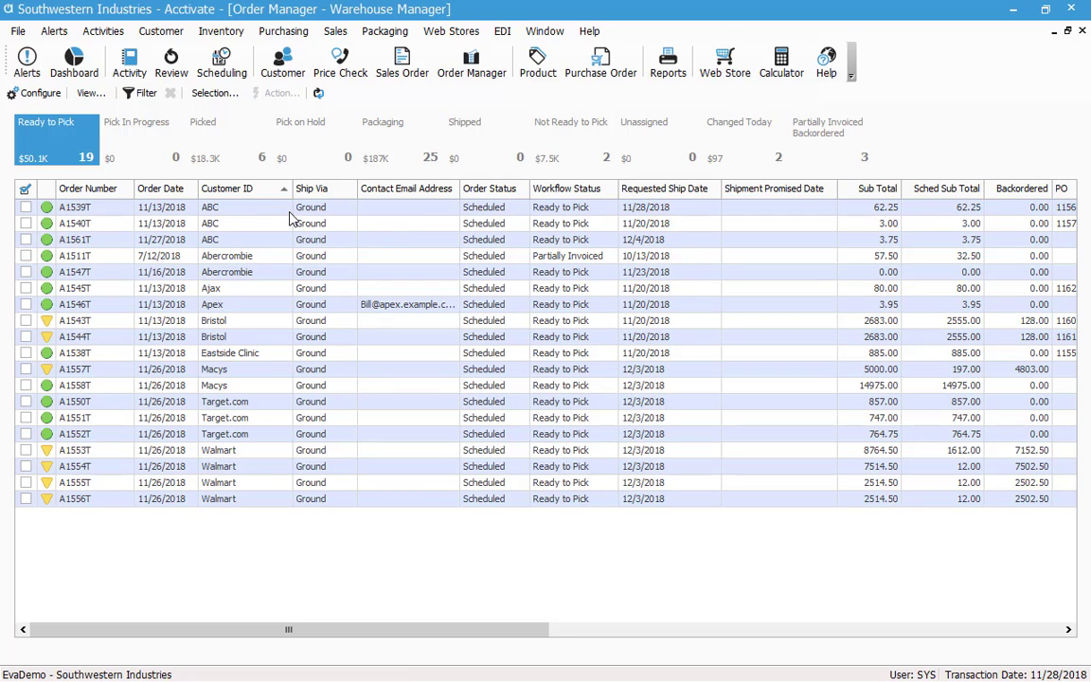
Apply a filter for Customer ID is ABC, picking the customer from the customer lookup, and clear that filter from the bar
left_click(152, 99)
left_click_drag(395, 222, 416, 194)
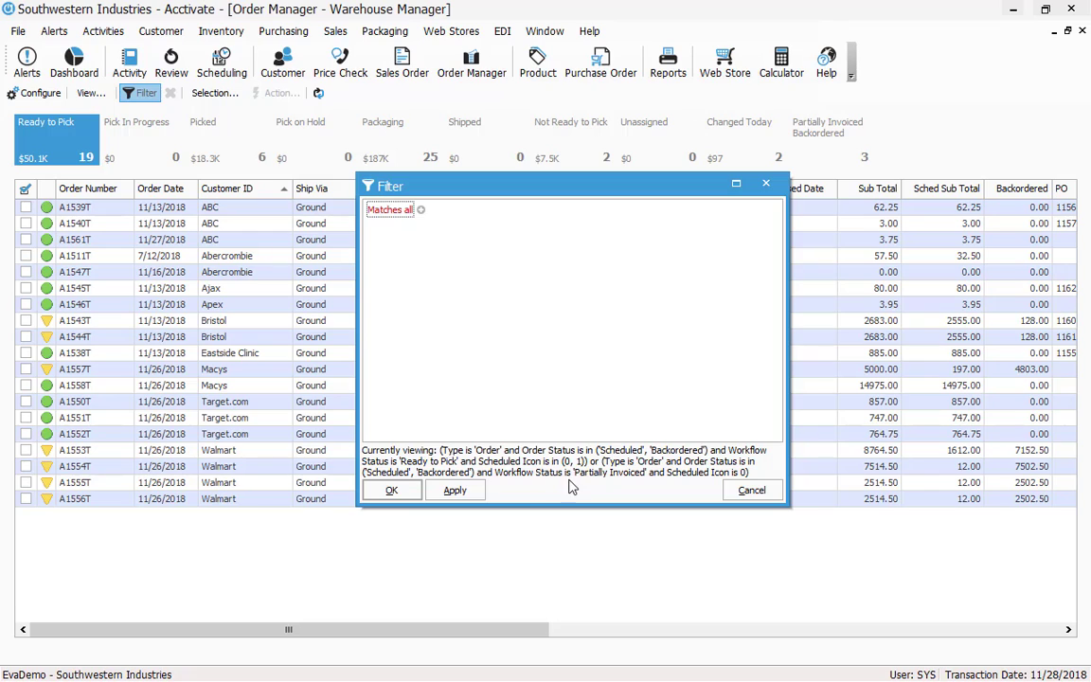
left_click(420, 211)
left_click(424, 228)
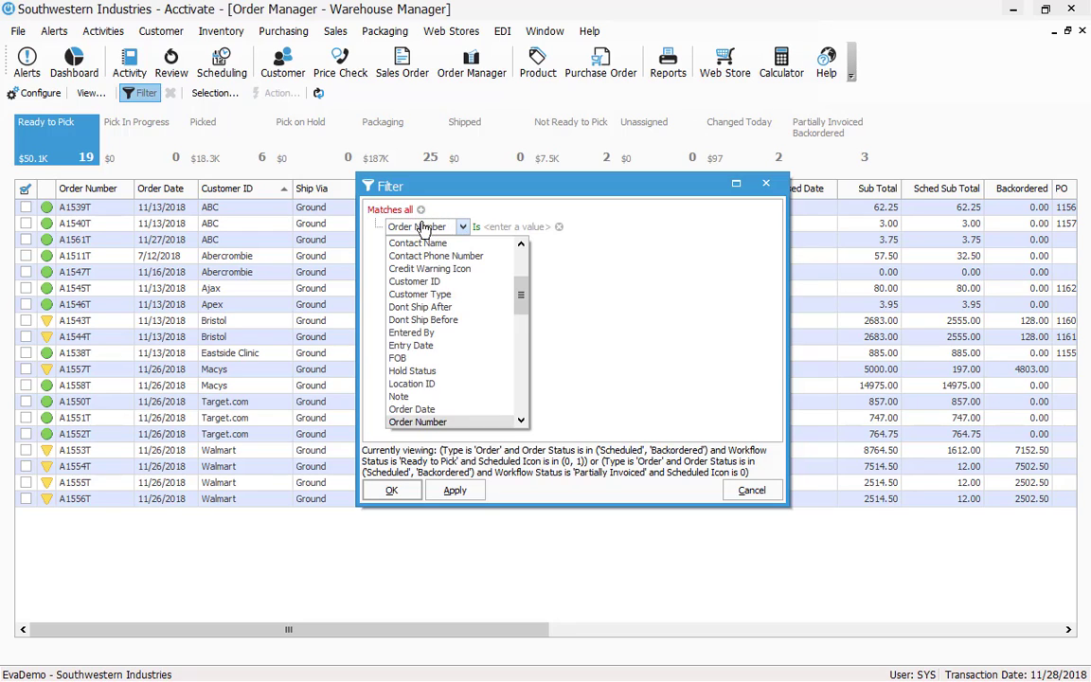
left_click(431, 282)
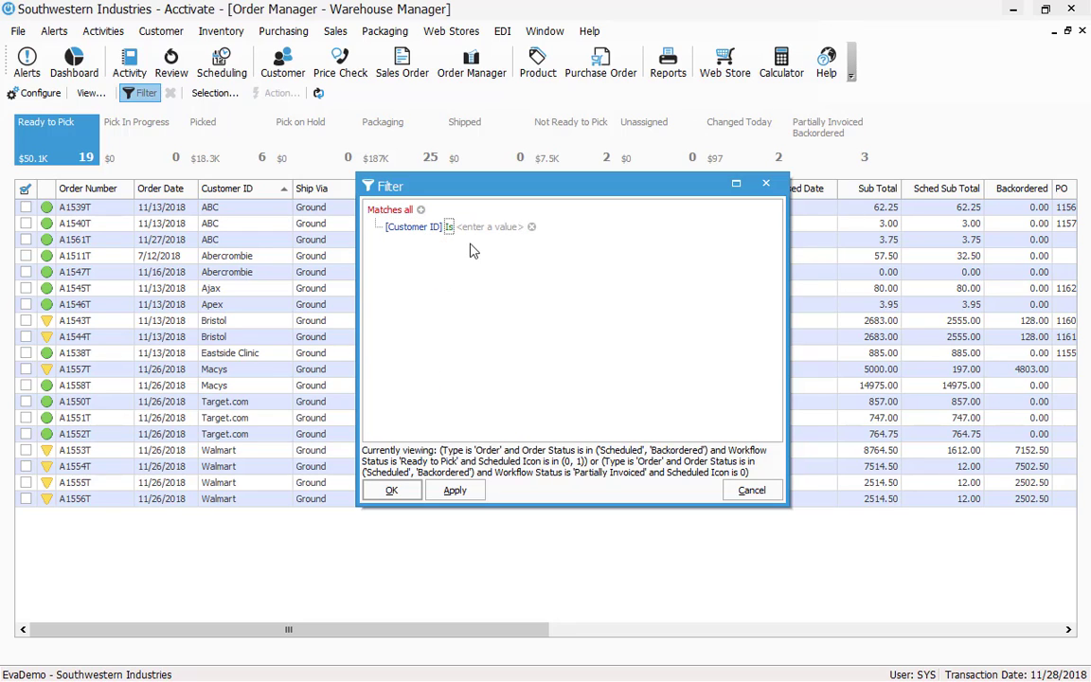
left_click(482, 229)
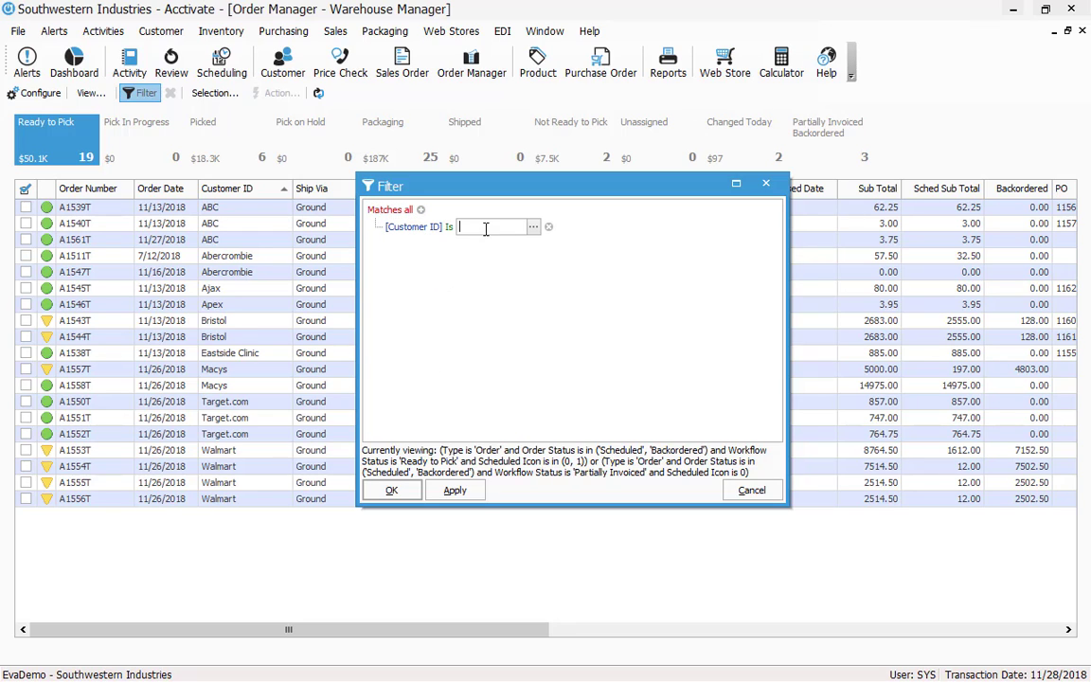
left_click(534, 233)
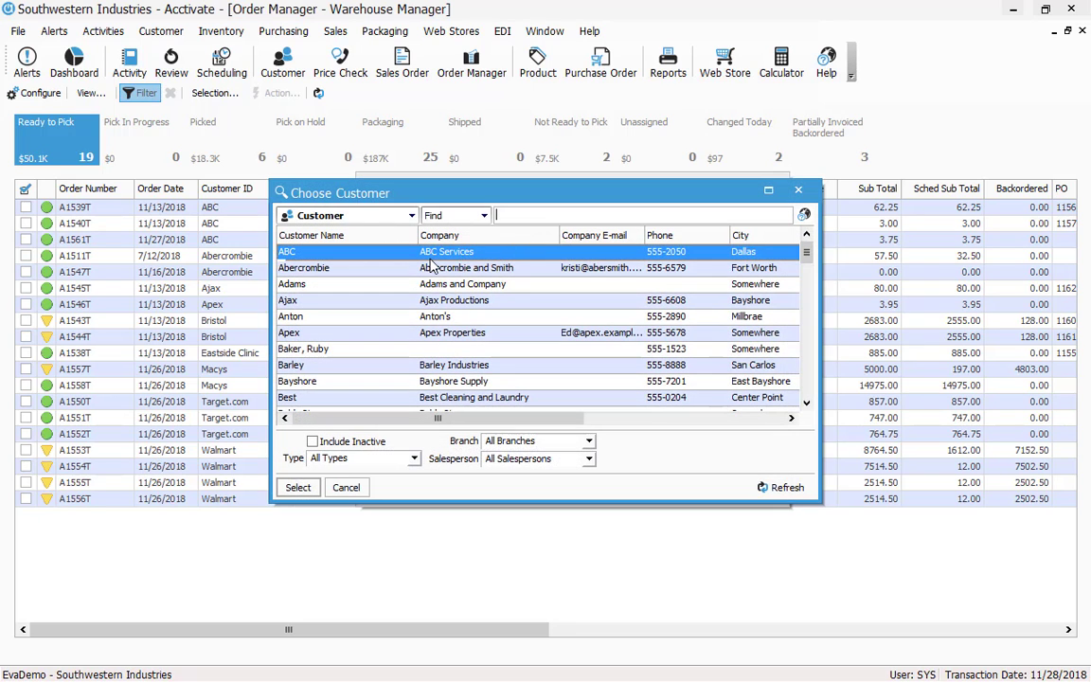
double_click(391, 248)
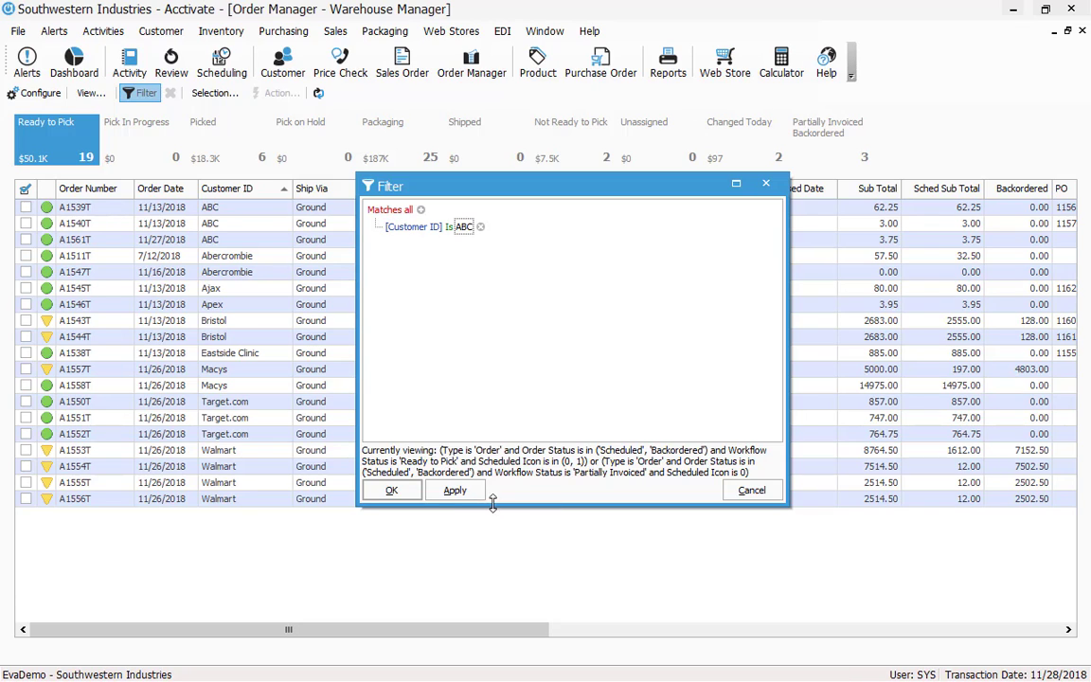
left_click(454, 490)
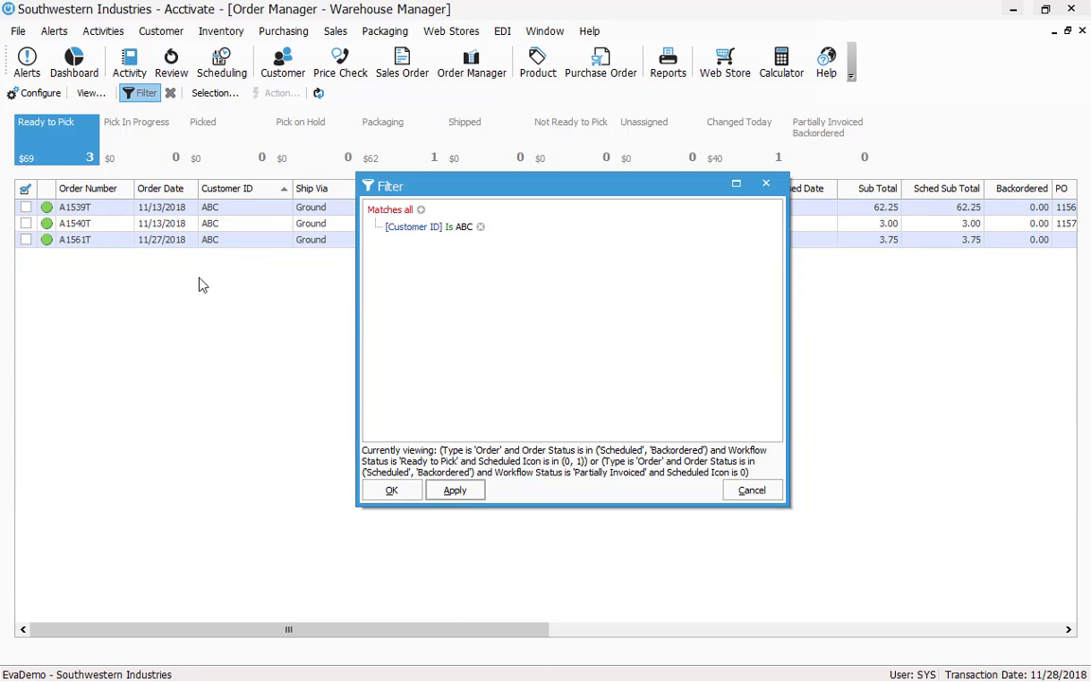
left_click(407, 497)
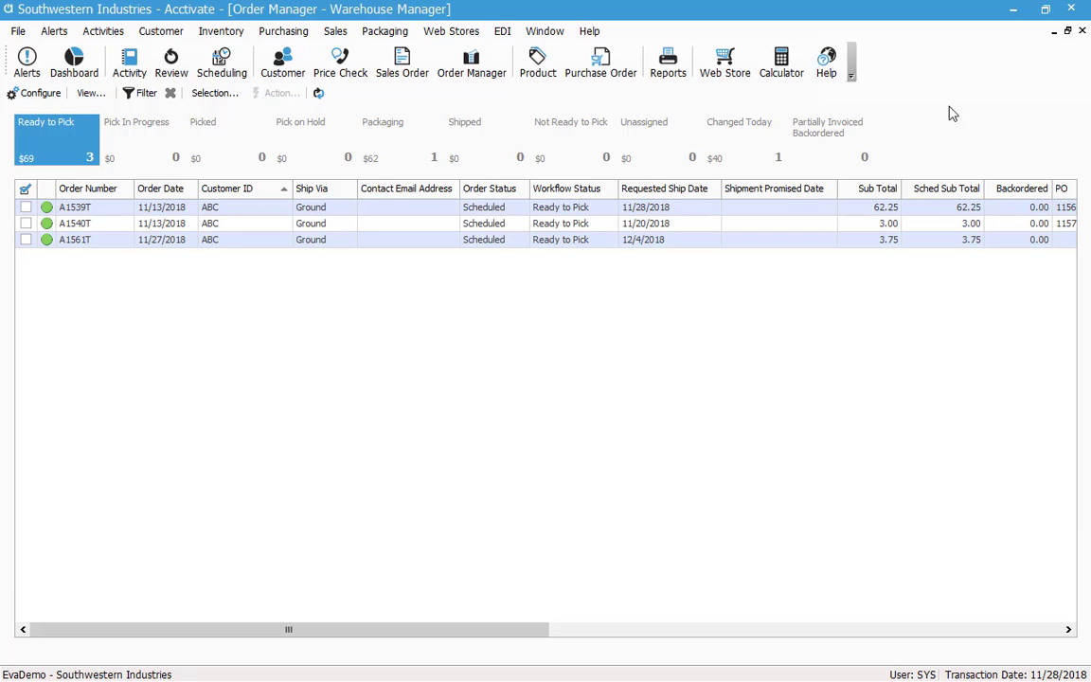
left_click(170, 93)
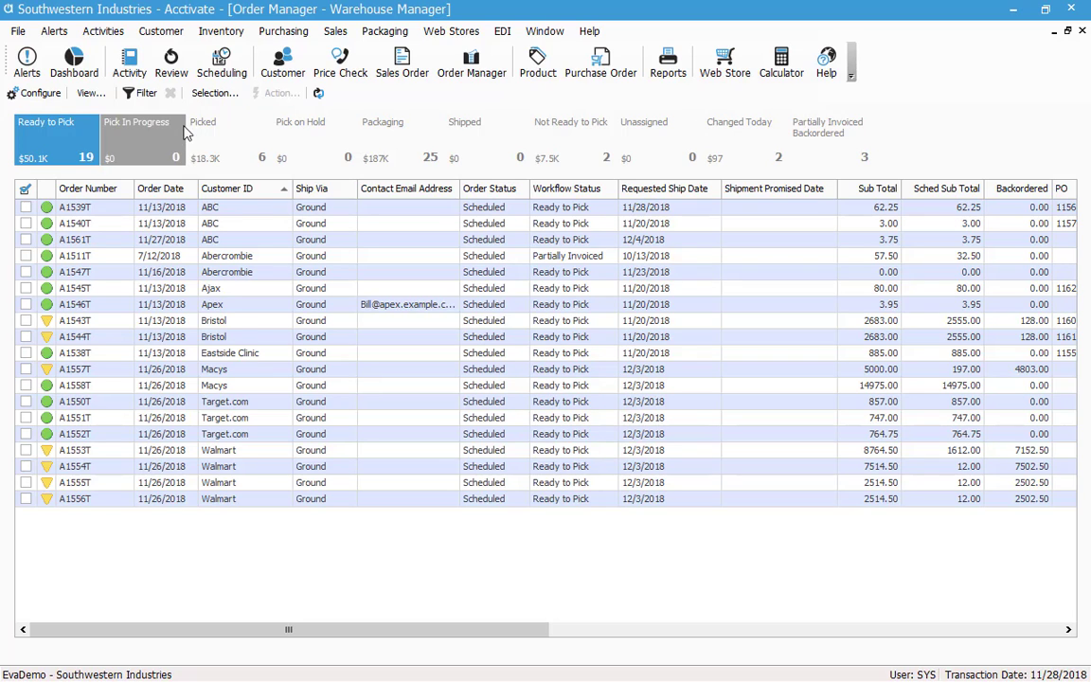
Add a filter condition requiring Customer ID is ABC and apply it to the Warehouse Manager orders
left_click(143, 92)
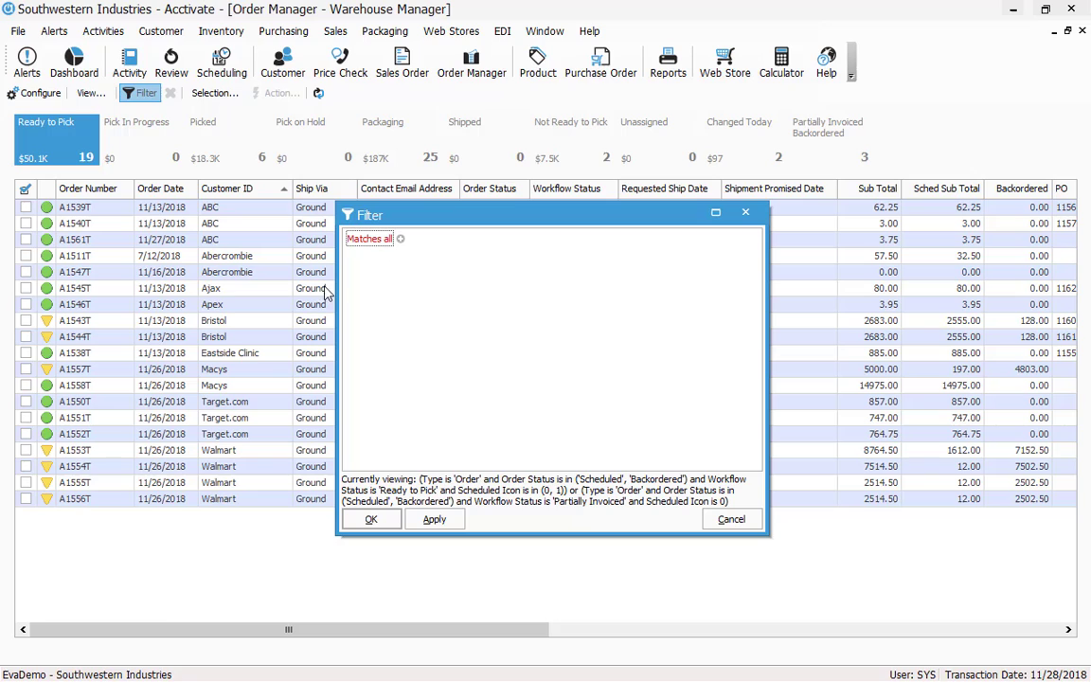
left_click(400, 239)
left_click(402, 258)
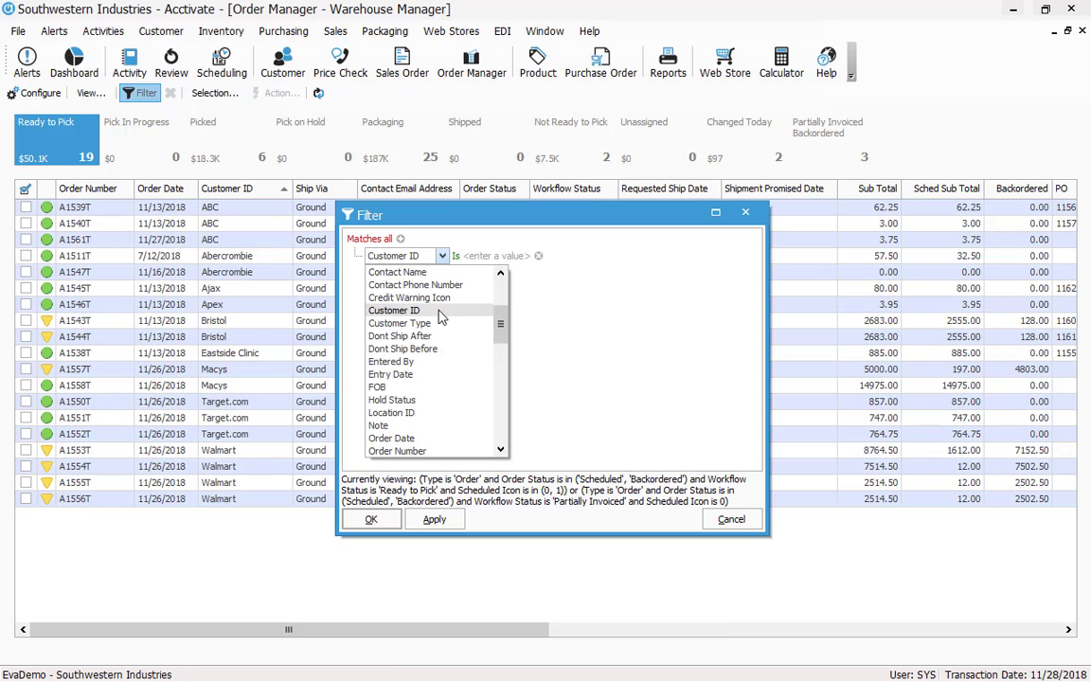
left_click(396, 310)
left_click(464, 260)
type("ABC")
key("Return")
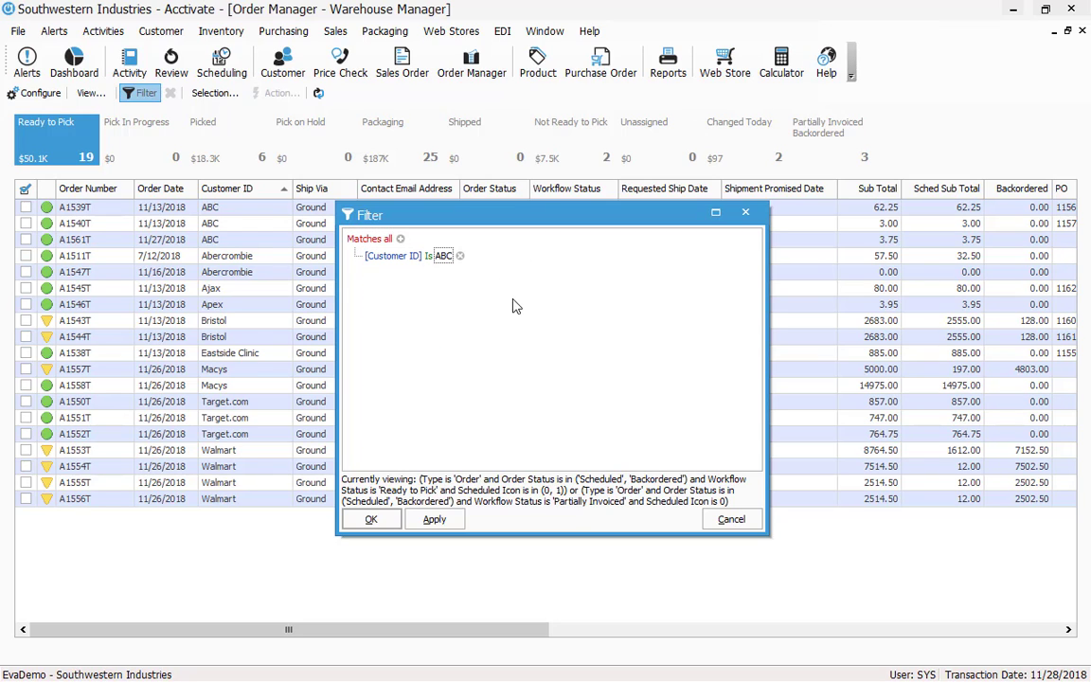
left_click(436, 527)
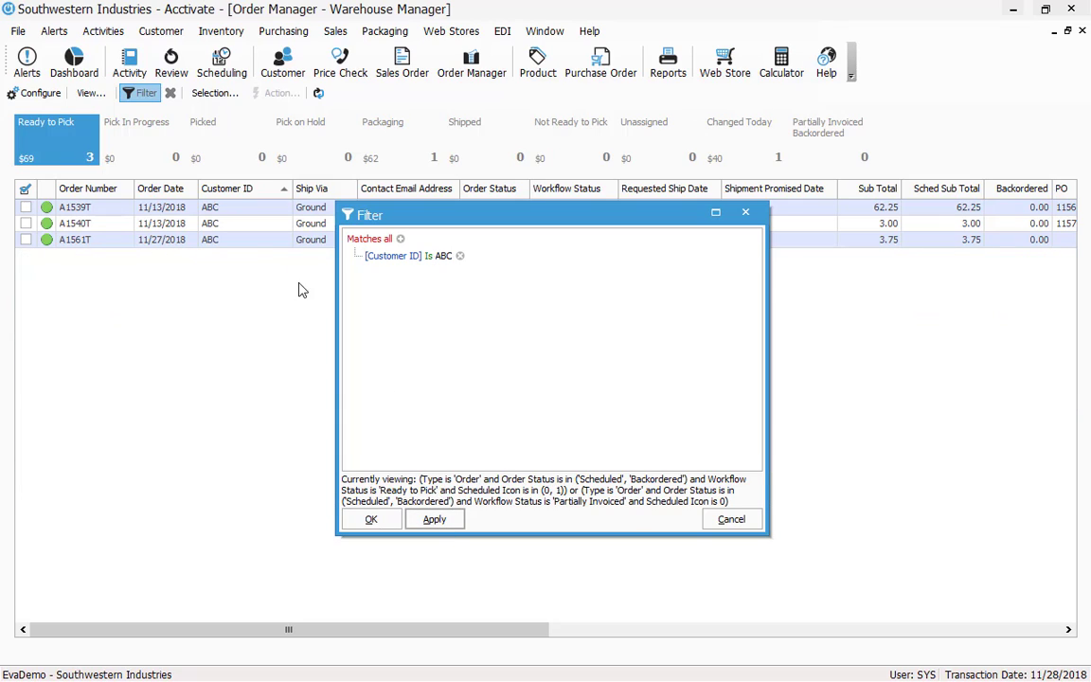
Accept the Customer ID filter, close the Warehouse Manager window and reopen the Order Manager
left_click(381, 523)
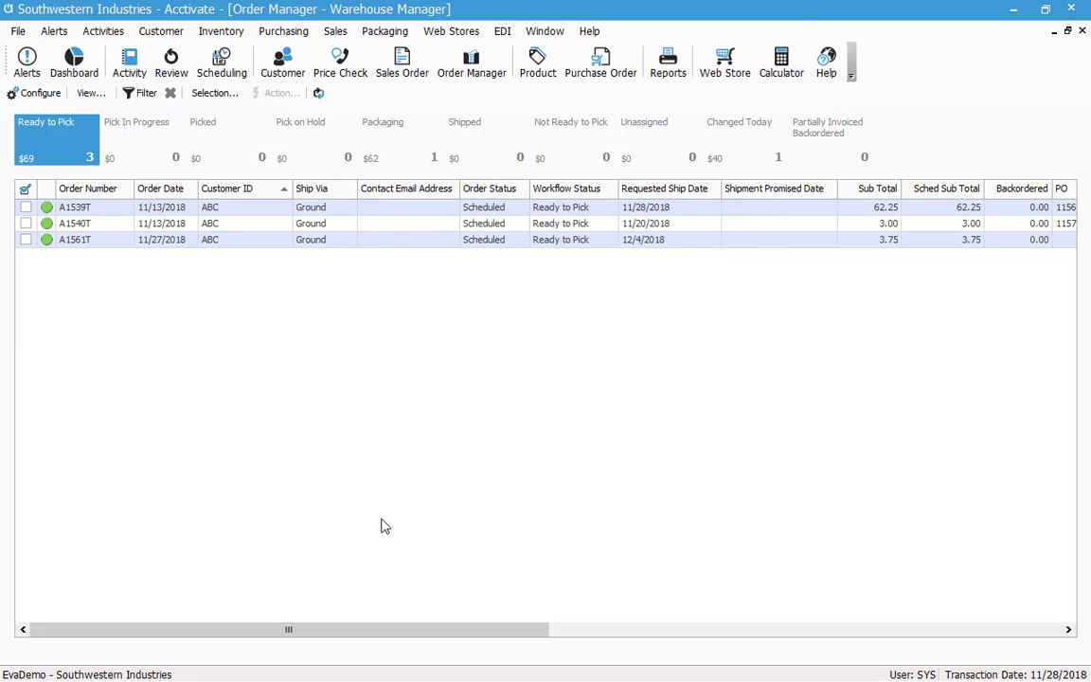
left_click(1082, 31)
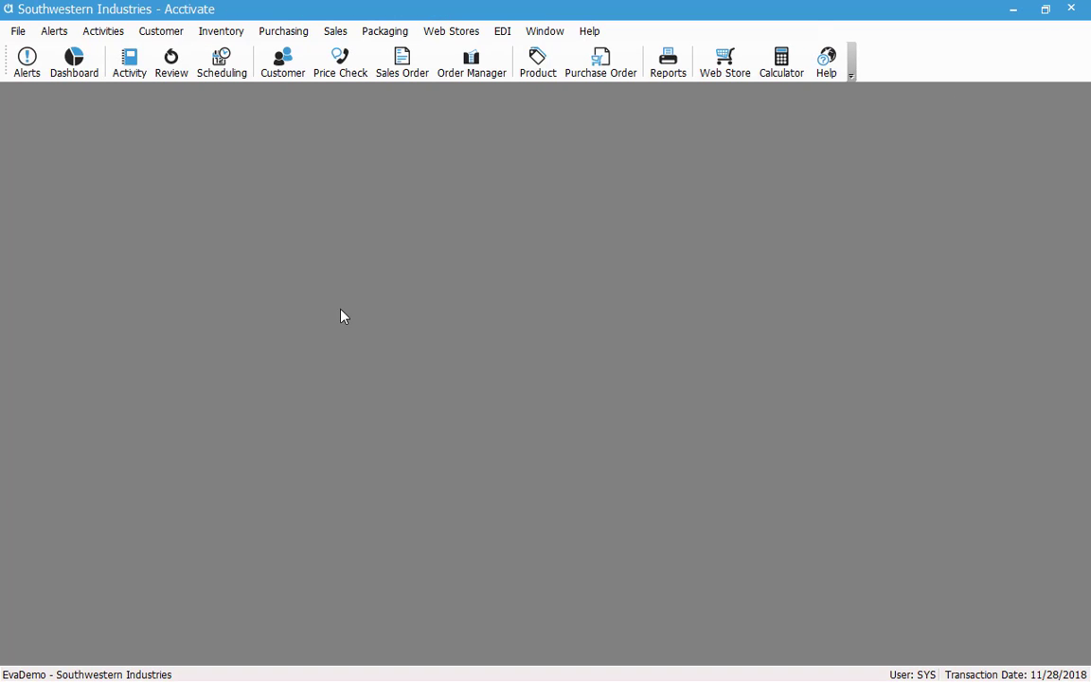
left_click(470, 74)
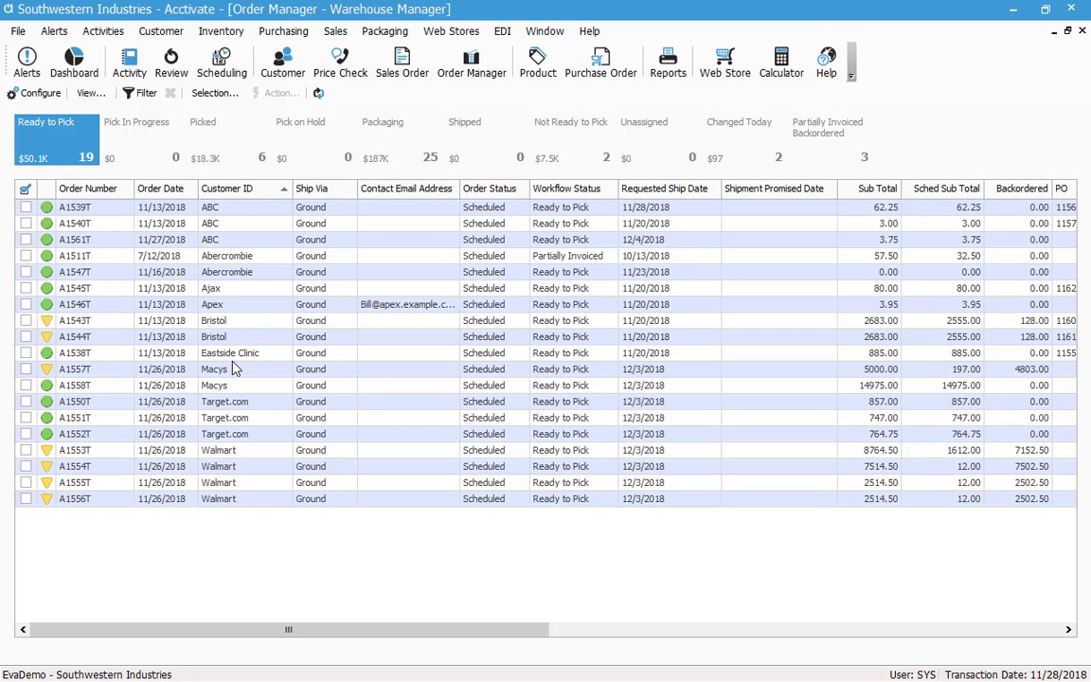
Add a filter condition requiring Requested Ship Date is this week and apply it to the Warehouse Manager orders
left_click(139, 93)
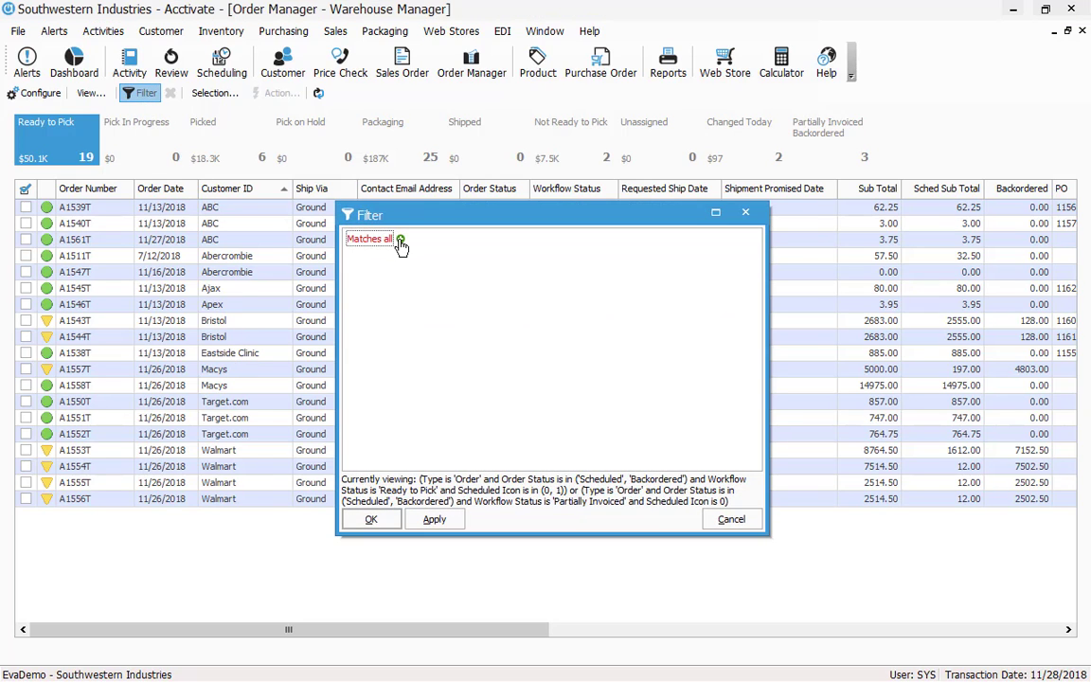
left_click(401, 239)
left_click(388, 256)
scroll(437, 380, "down", 3)
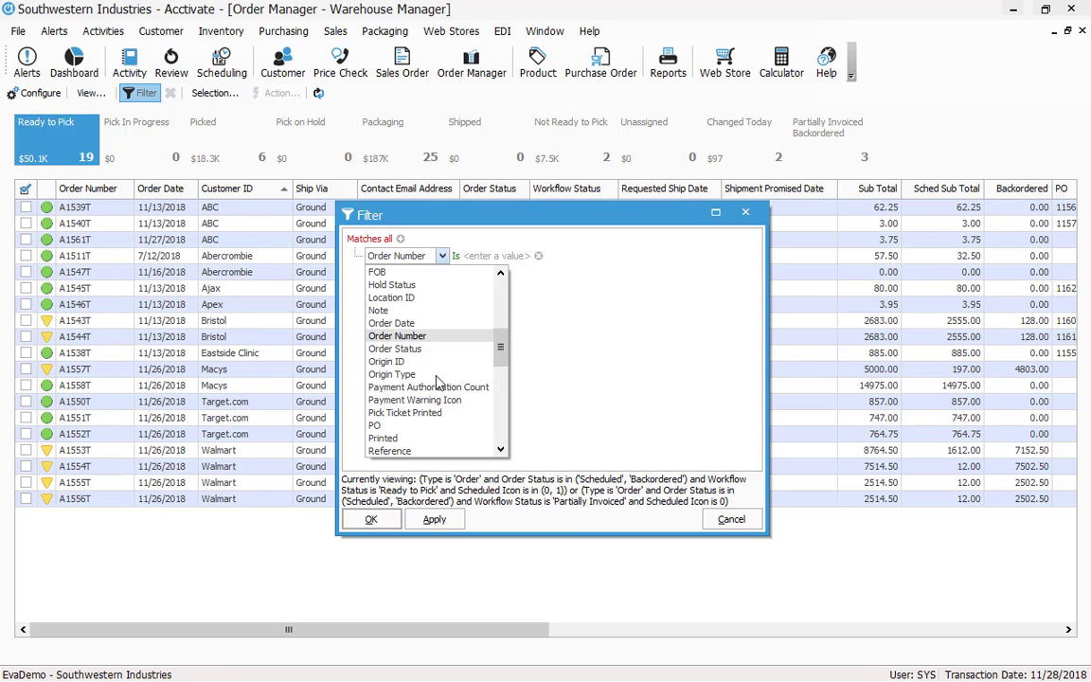
scroll(438, 388, "down", 2)
left_click(454, 442)
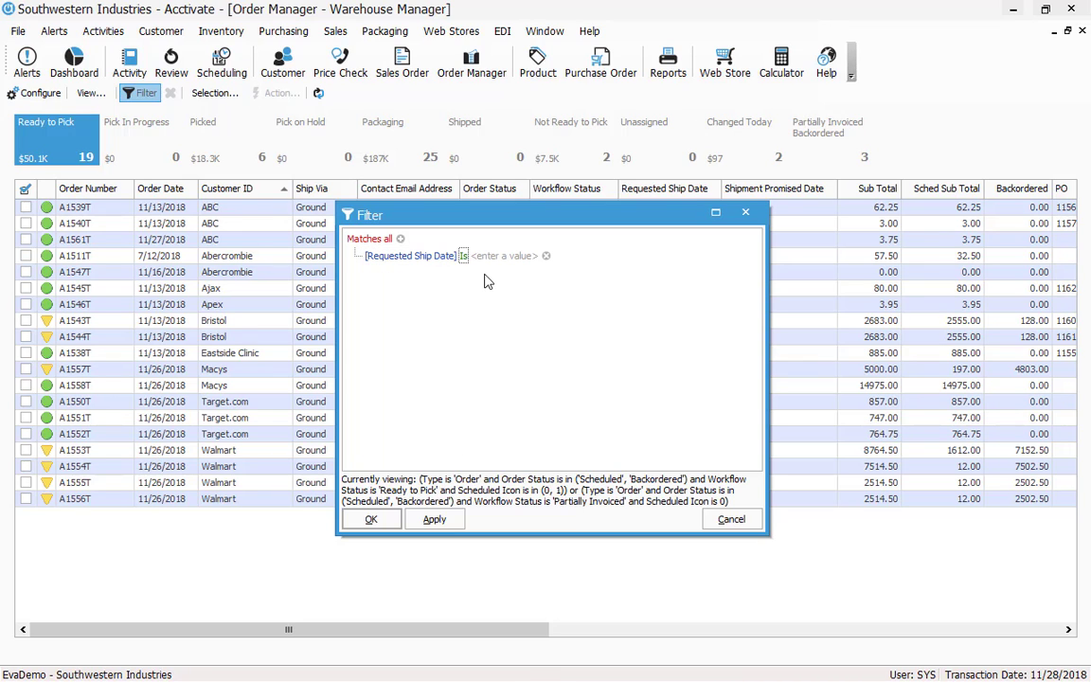
left_click(463, 255)
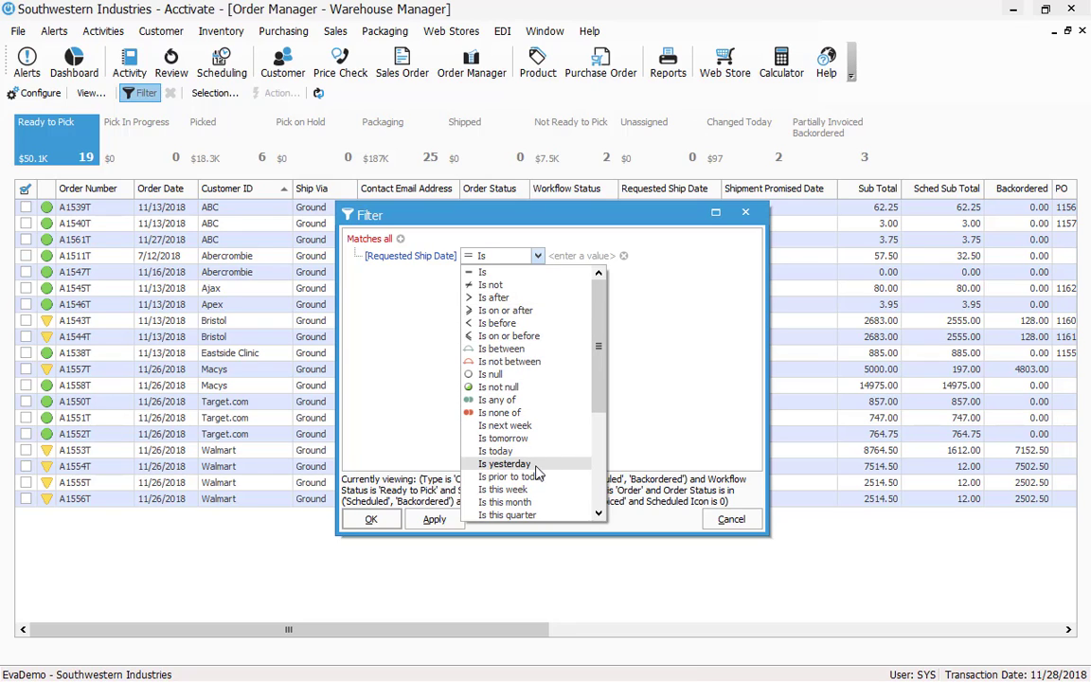
left_click(536, 494)
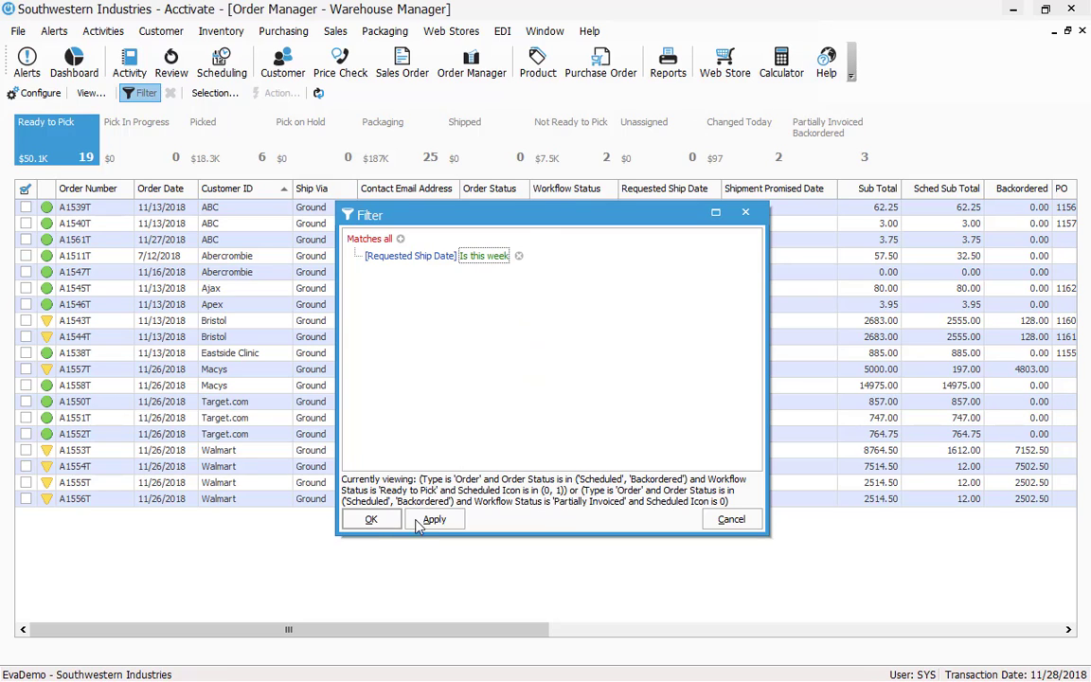
left_click(434, 520)
left_click(370, 520)
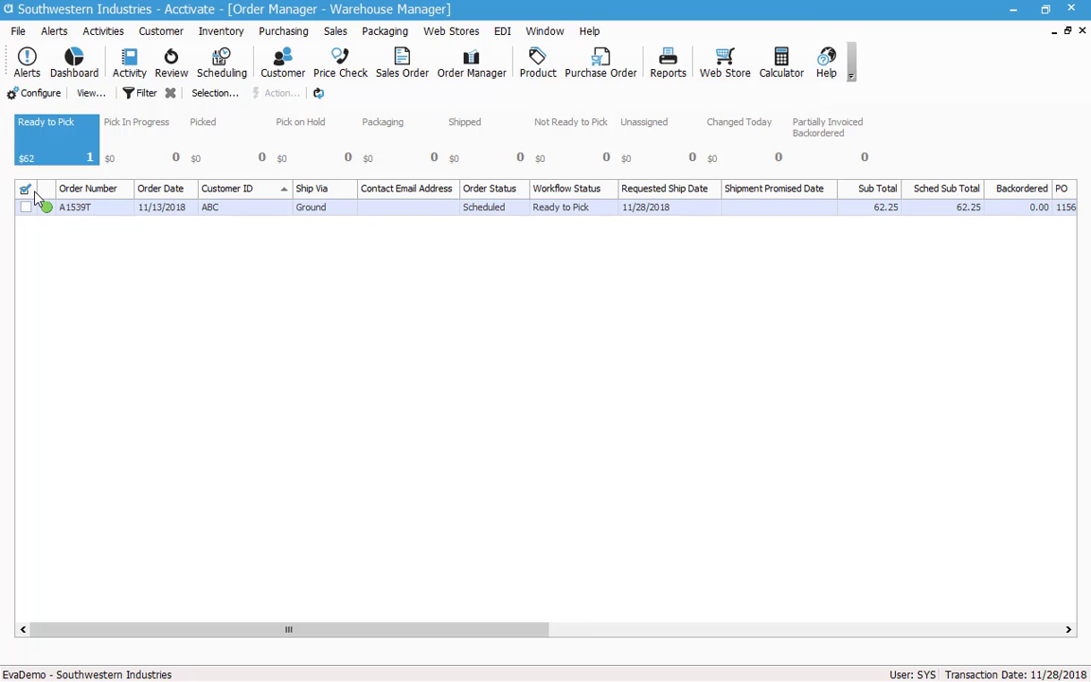
Check the filtered ABC order to review its available actions, and clear its check mark and the ship date filter
left_click(26, 207)
left_click(278, 93)
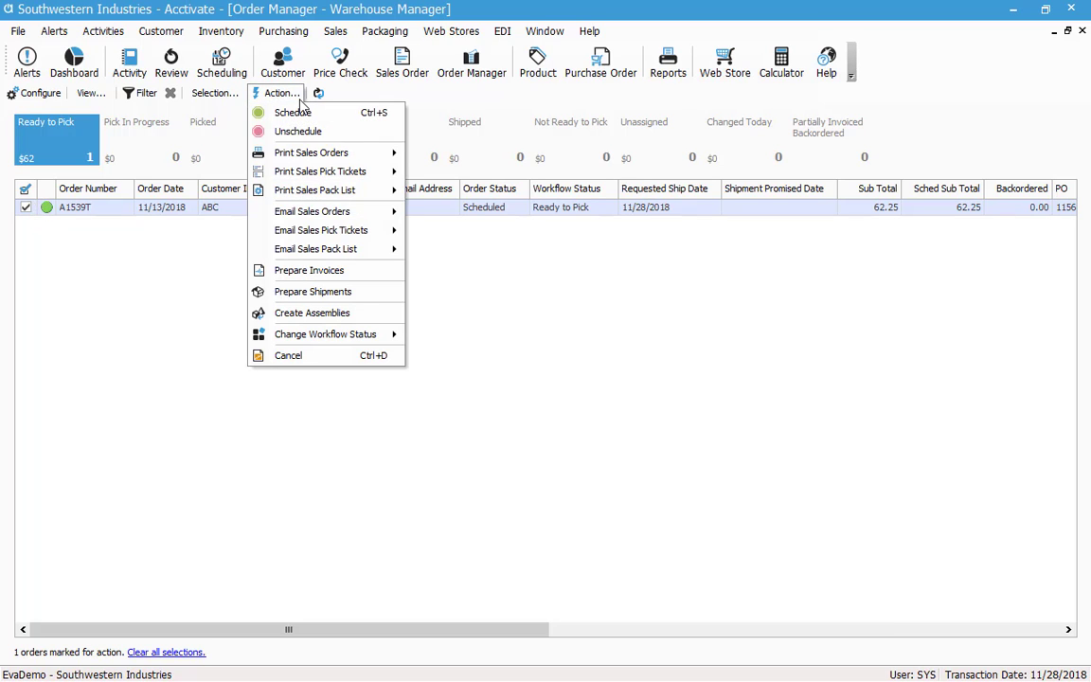
left_click(172, 223)
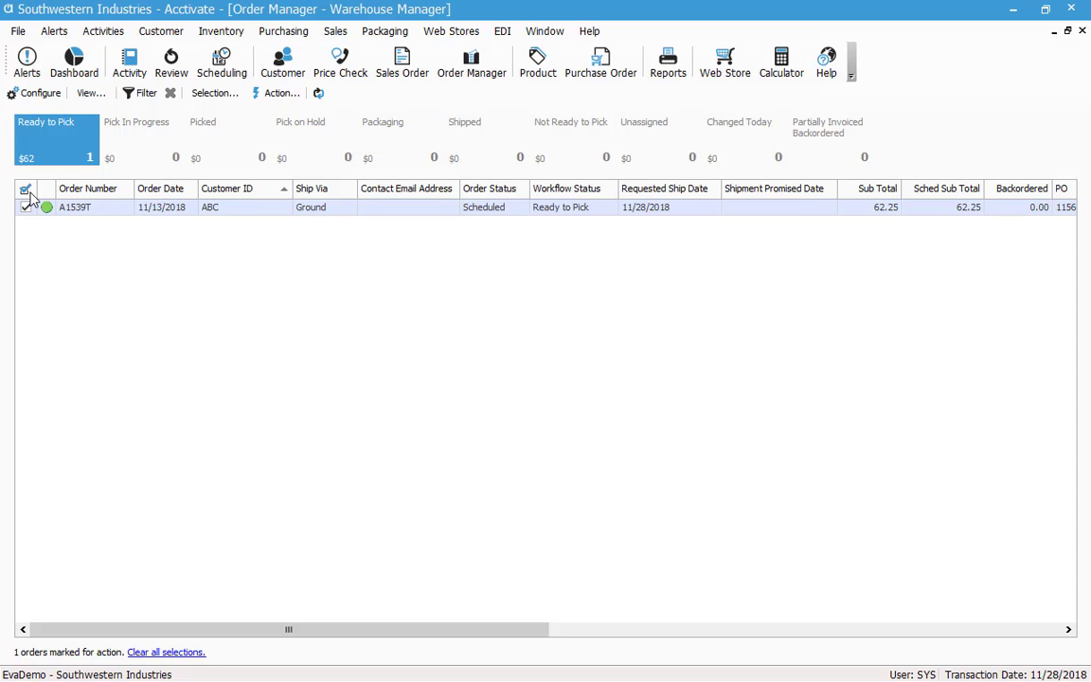
left_click(26, 189)
left_click(170, 93)
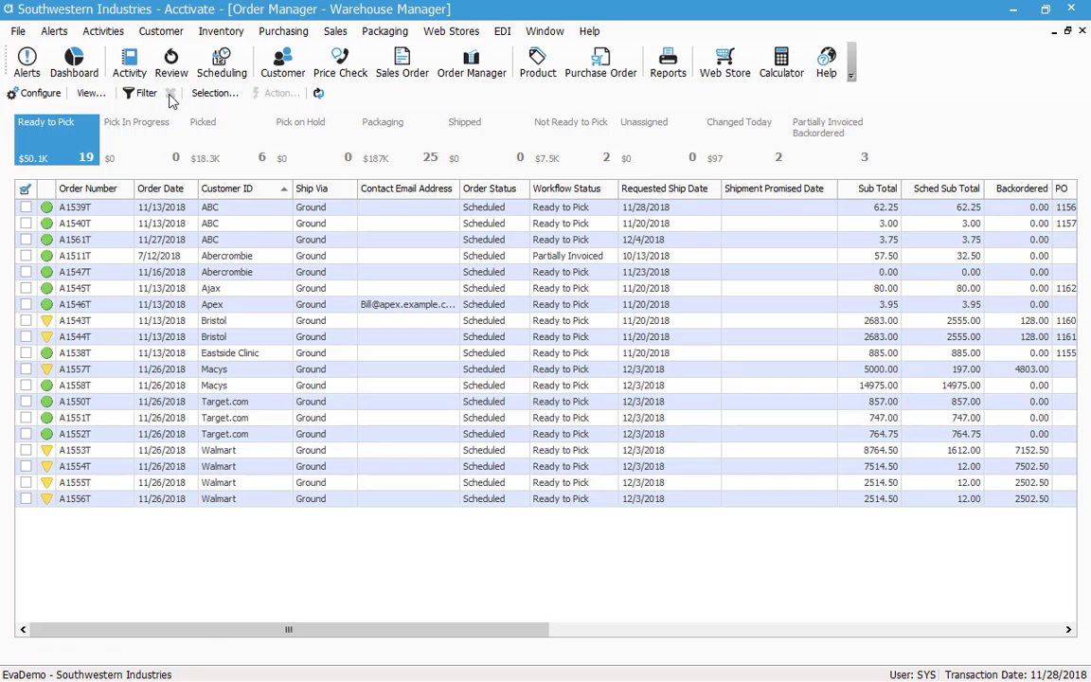
Review the row options offered for a Bristol order in the Ready to Pick list
left_click(175, 260)
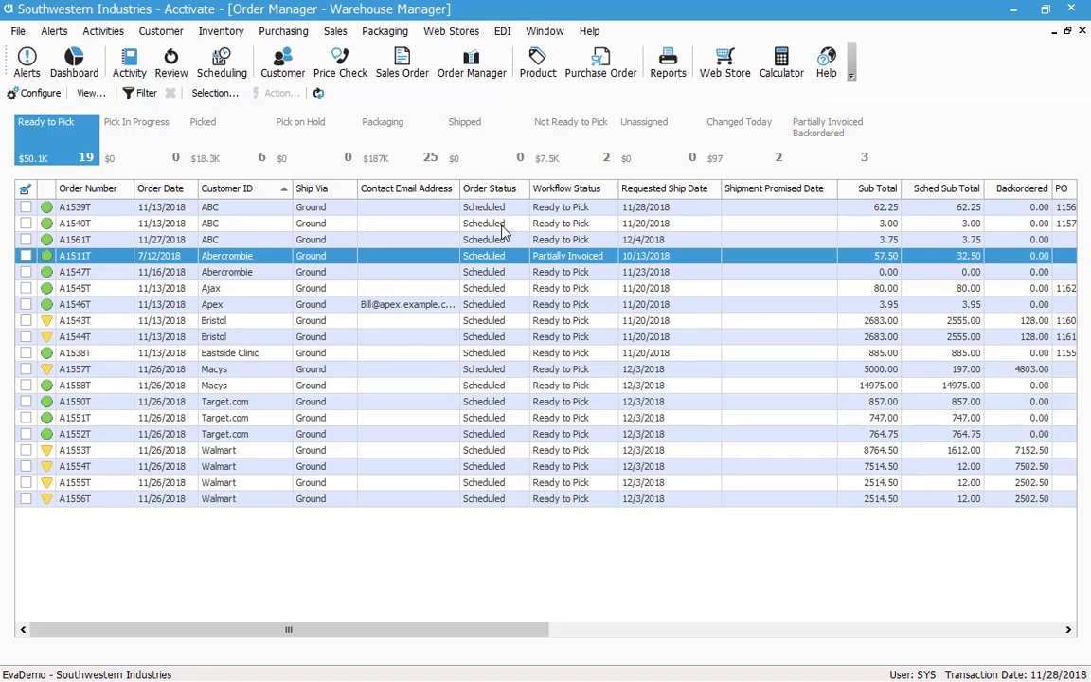
right_click(383, 340)
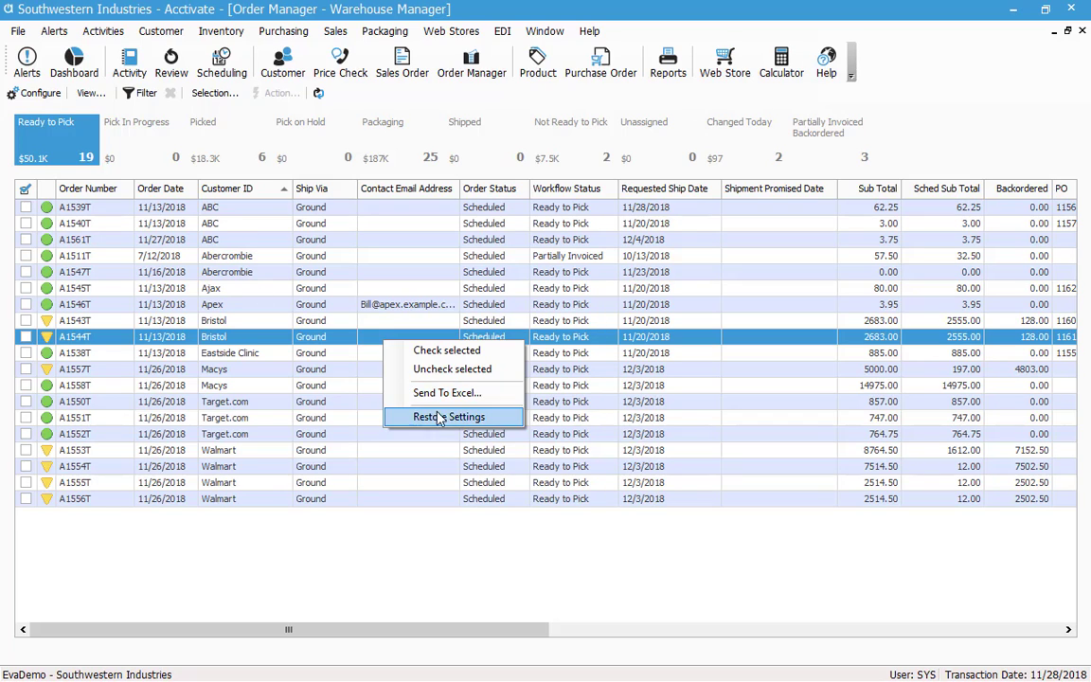
left_click(341, 405)
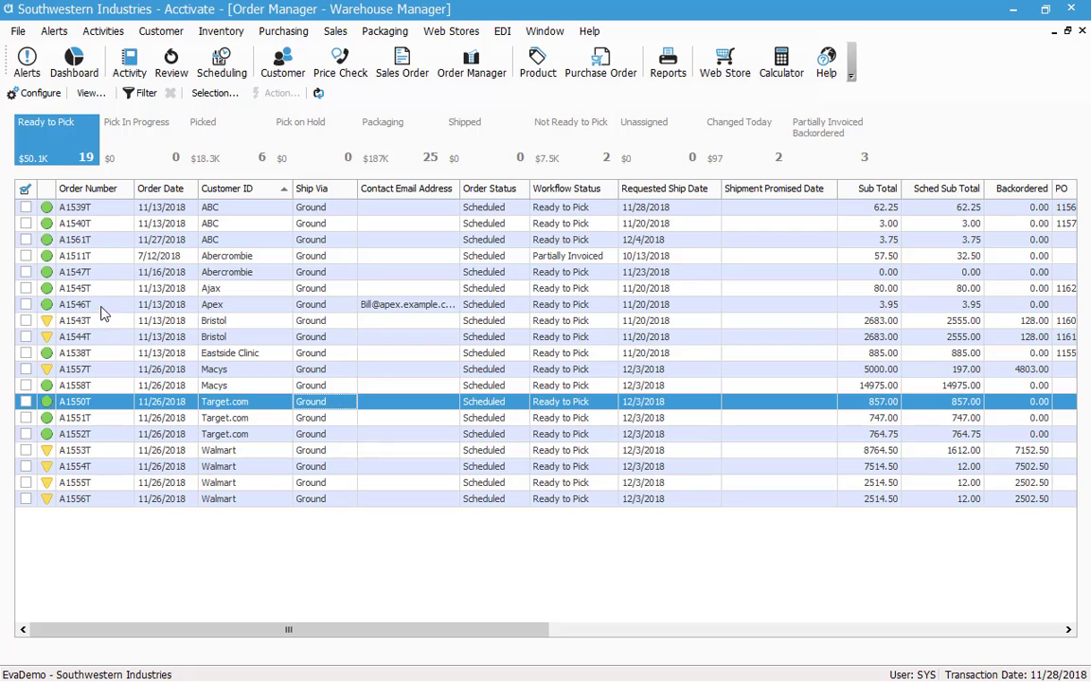
Sort the Ready to Pick orders by status icon and check all green-marked orders for action
left_click(98, 208)
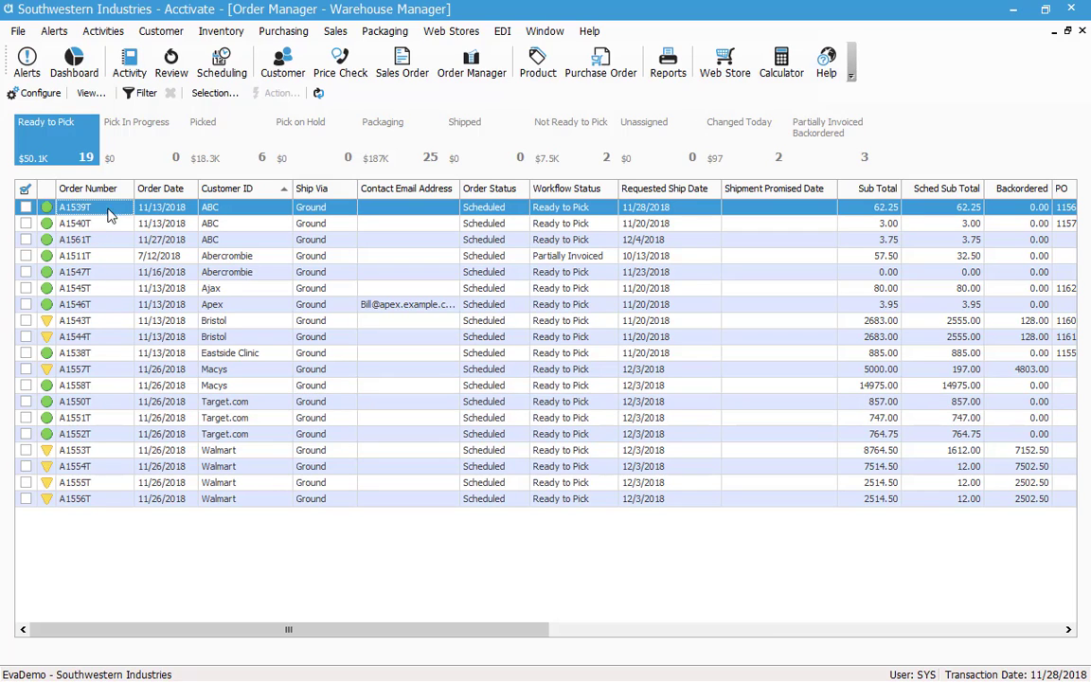
left_click(119, 303, "shift")
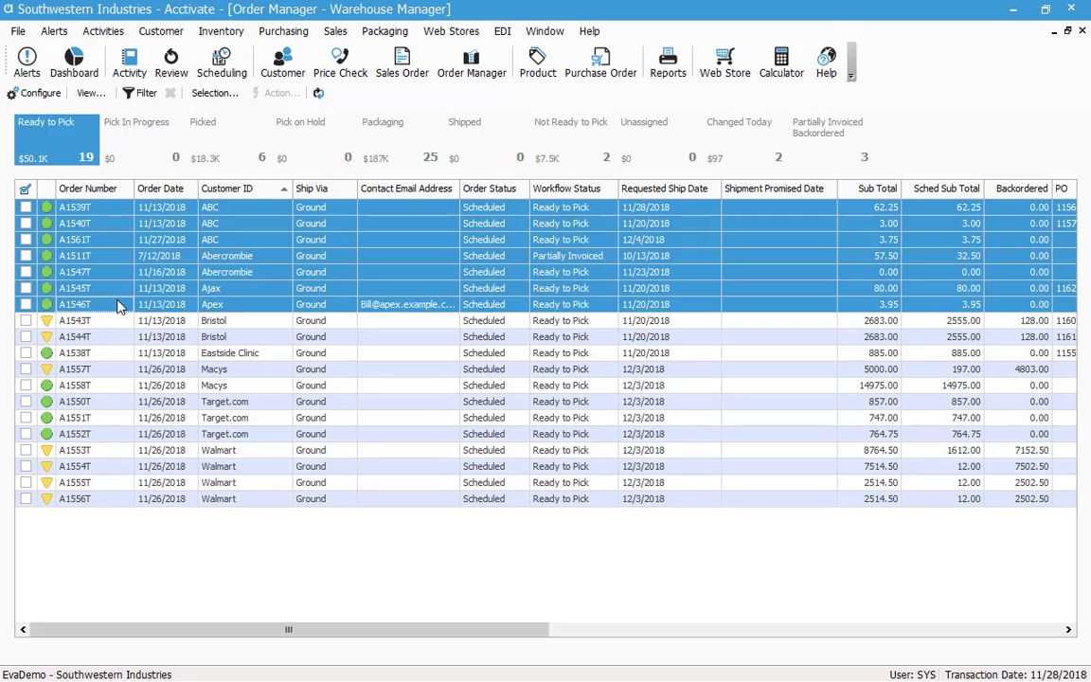
left_click(43, 191)
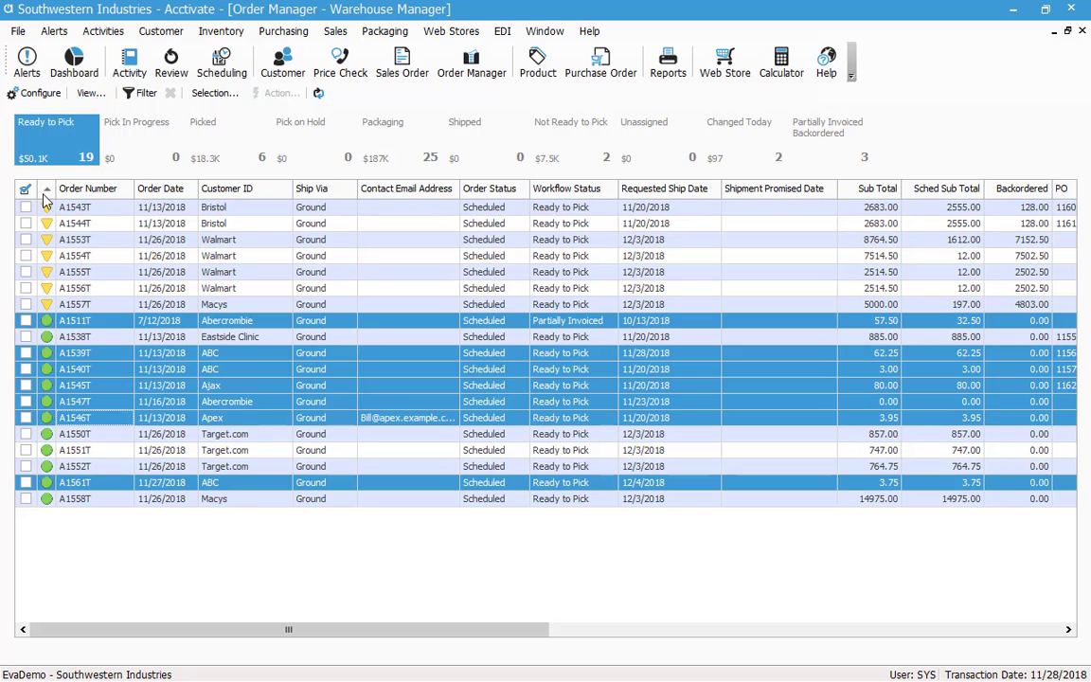
left_click(76, 332)
left_click(78, 326)
left_click(111, 489, "shift")
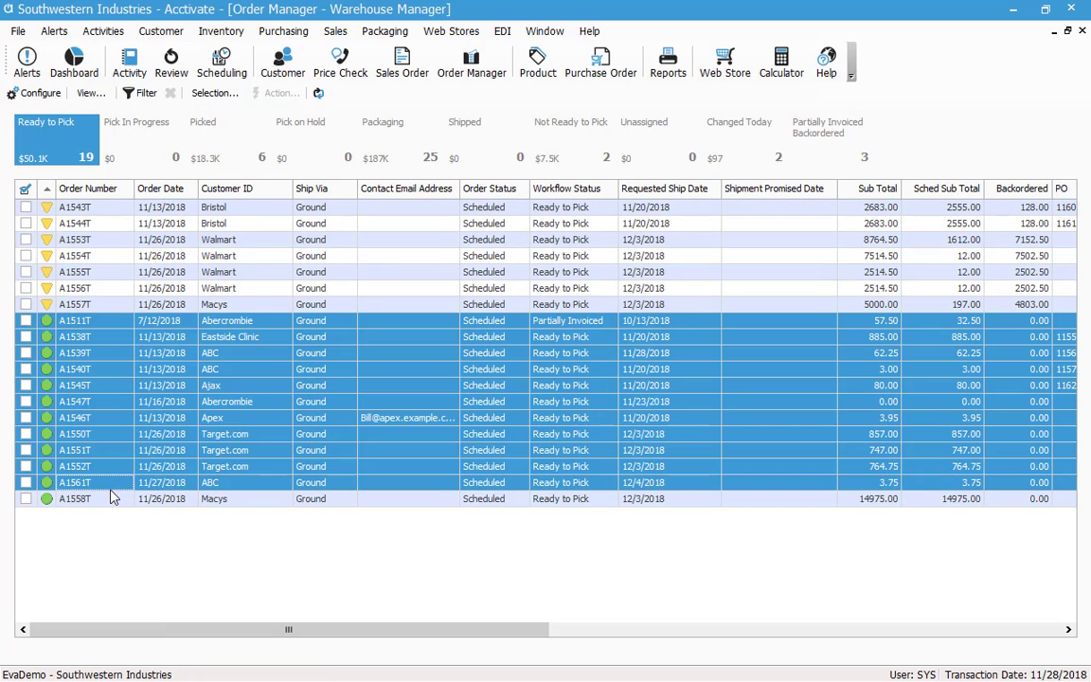
left_click(112, 495, "shift")
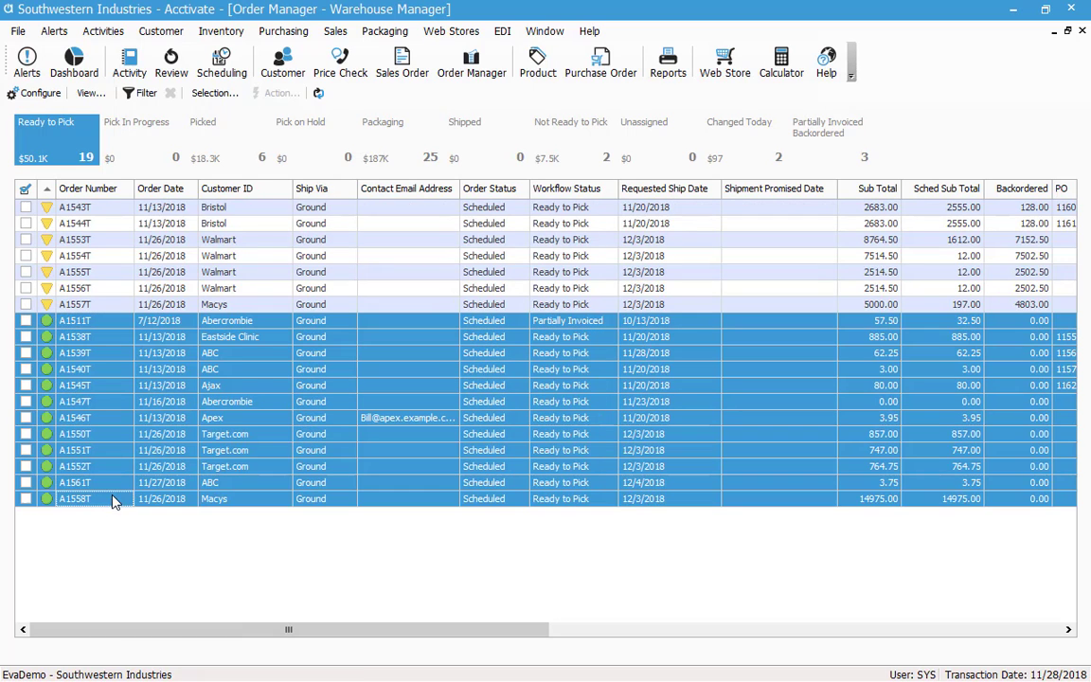
right_click(101, 360)
left_click(142, 364)
Review the actions for the checked green-marked orders, including the options for printing sales pick tickets
left_click(279, 93)
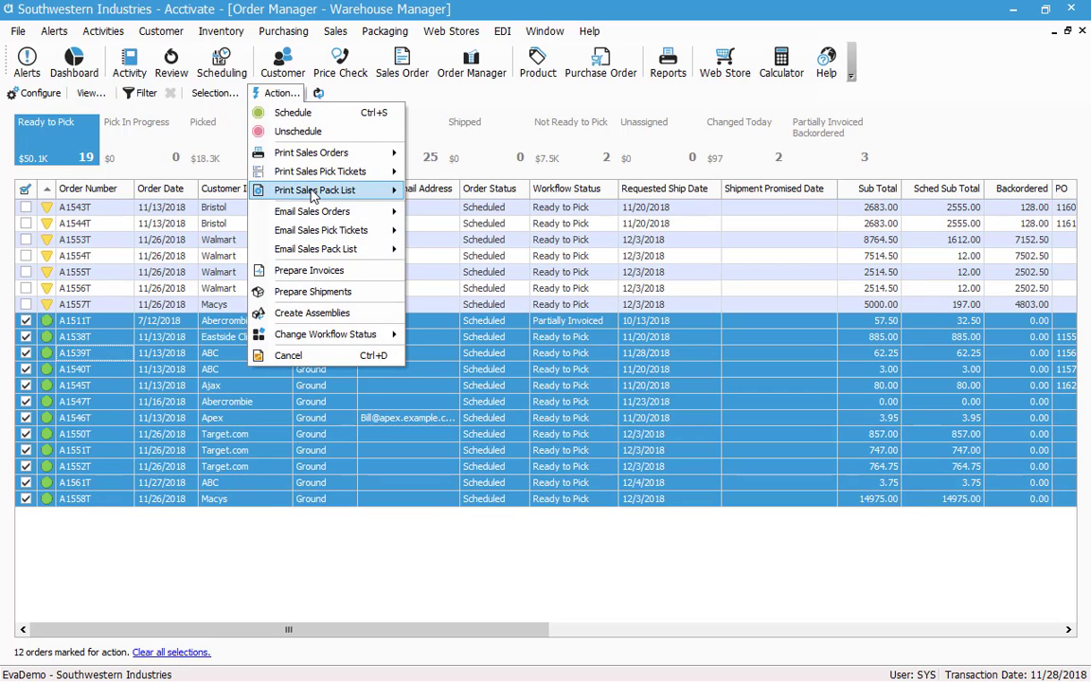
mouse_move(321, 172)
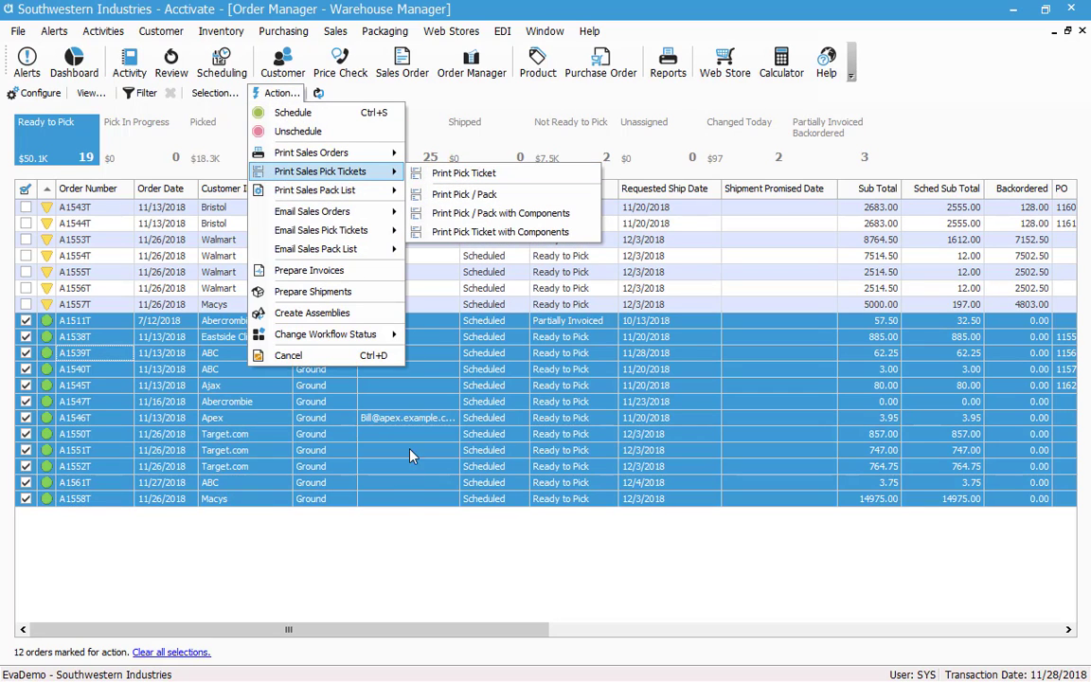
left_click(360, 587)
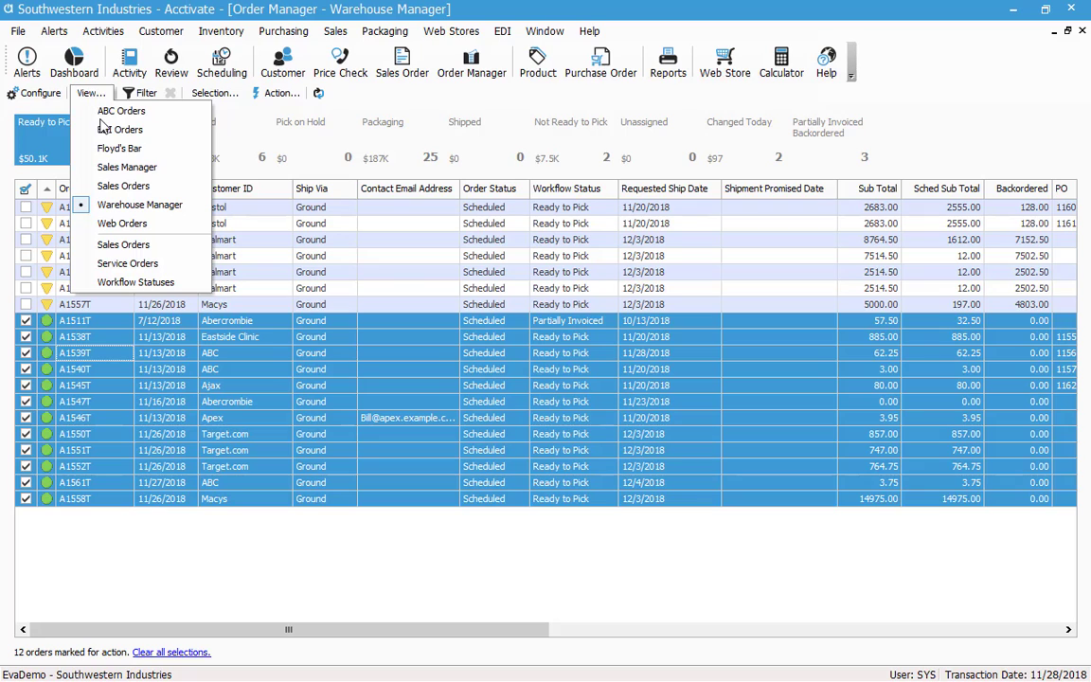
Switch the Order Manager to the Sales Manager bar and display its Quotes list
left_click(129, 188)
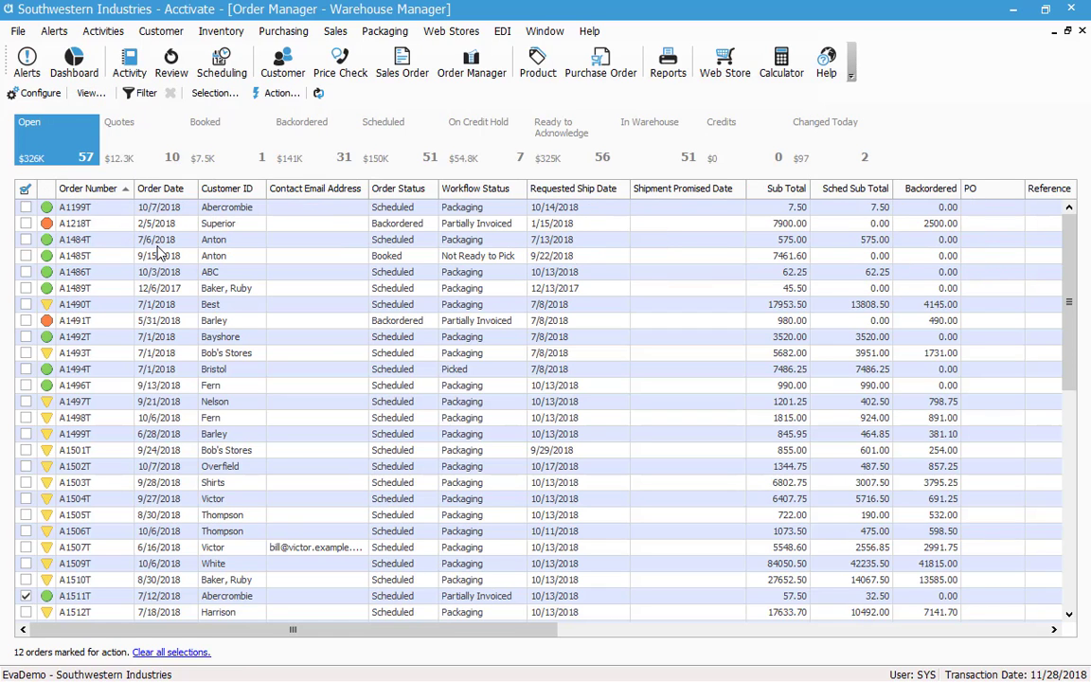
left_click(127, 158)
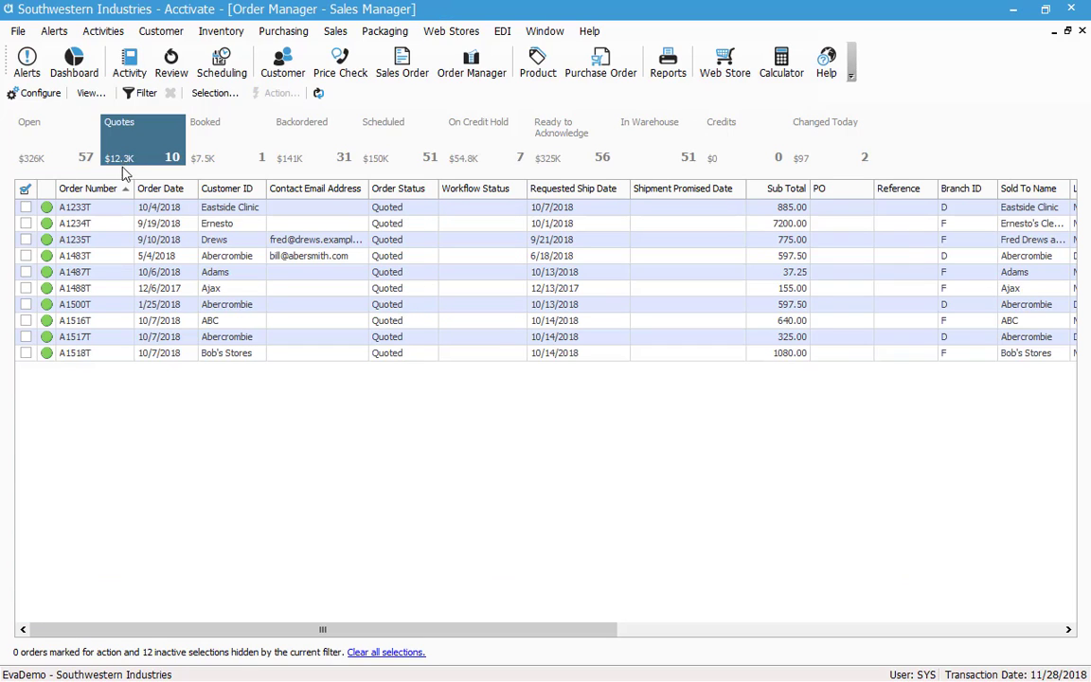
left_click(214, 241)
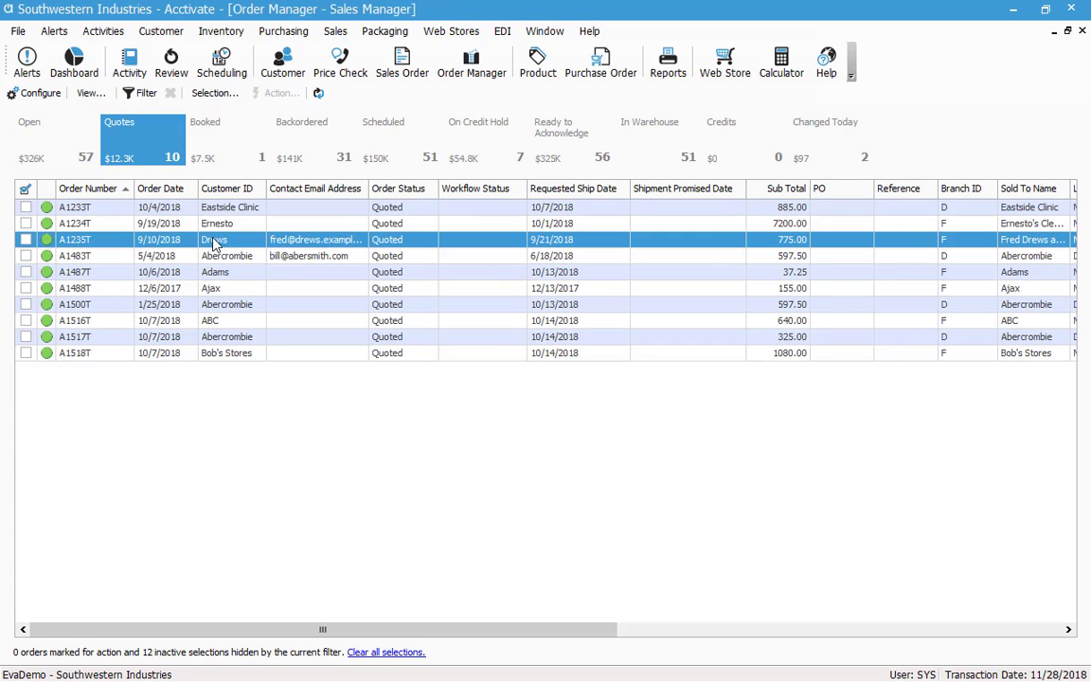
right_click(241, 259)
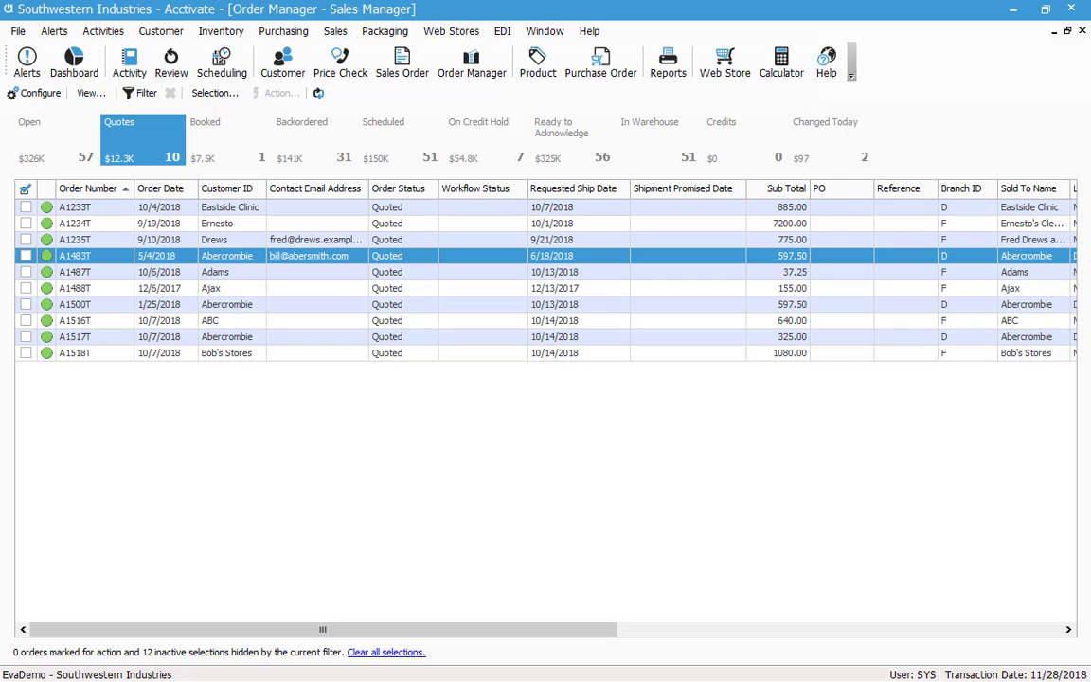
Restore the Order Manager to a smaller window and display the Open orders of the Sales Manager bar
left_click(1067, 30)
left_click(95, 132)
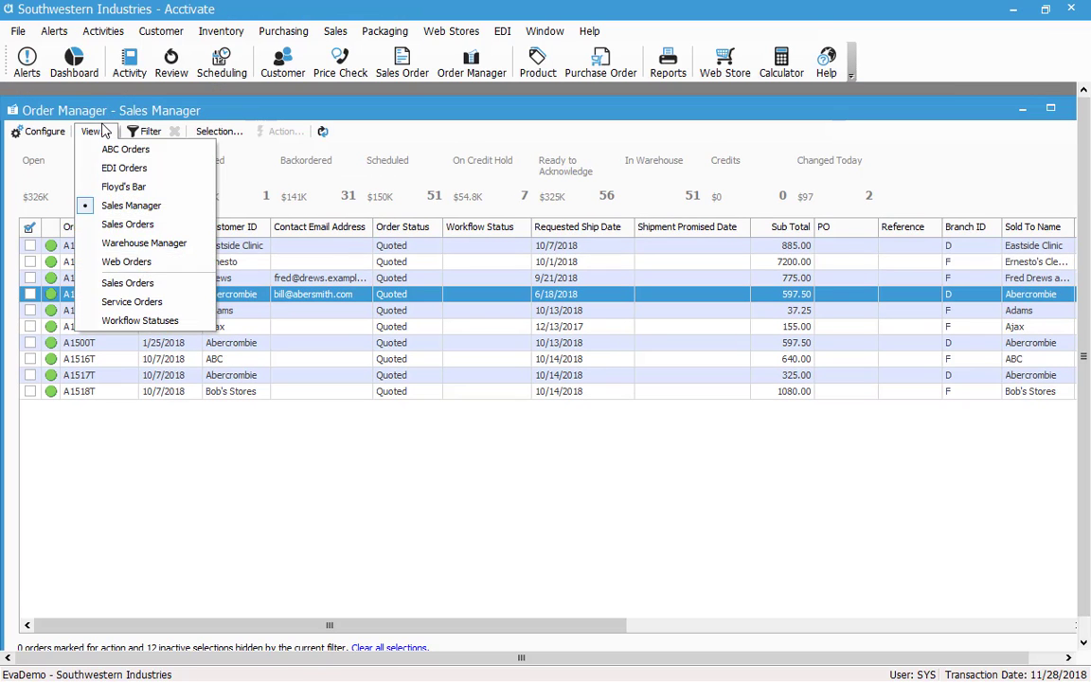
left_click(159, 208)
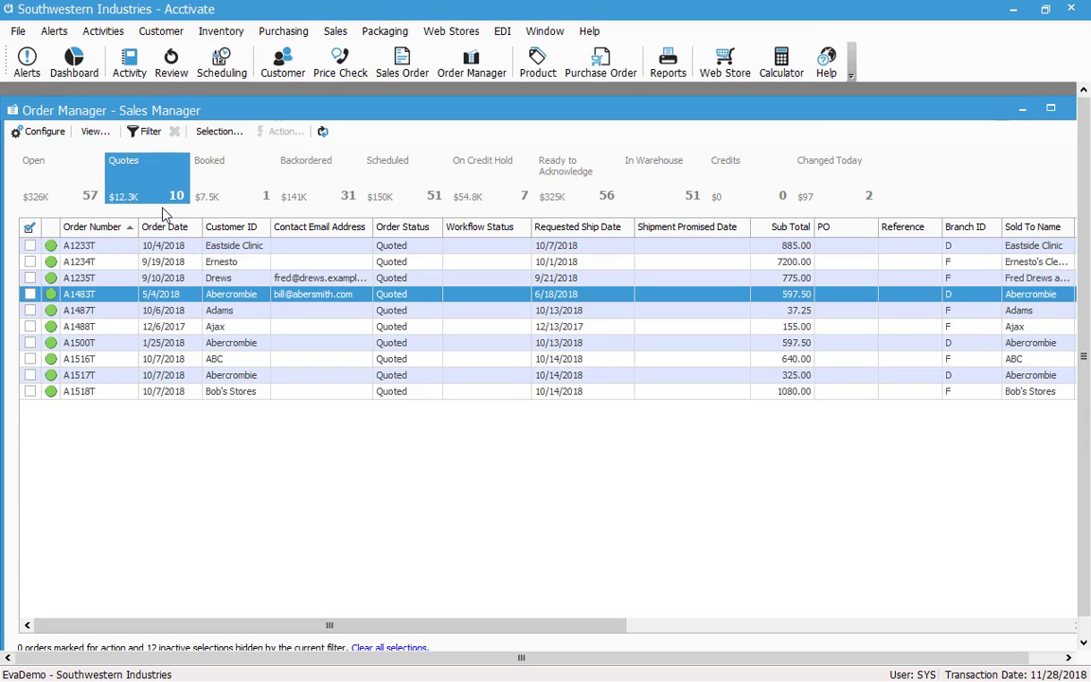
left_click(99, 132)
left_click(104, 132)
left_click(66, 153)
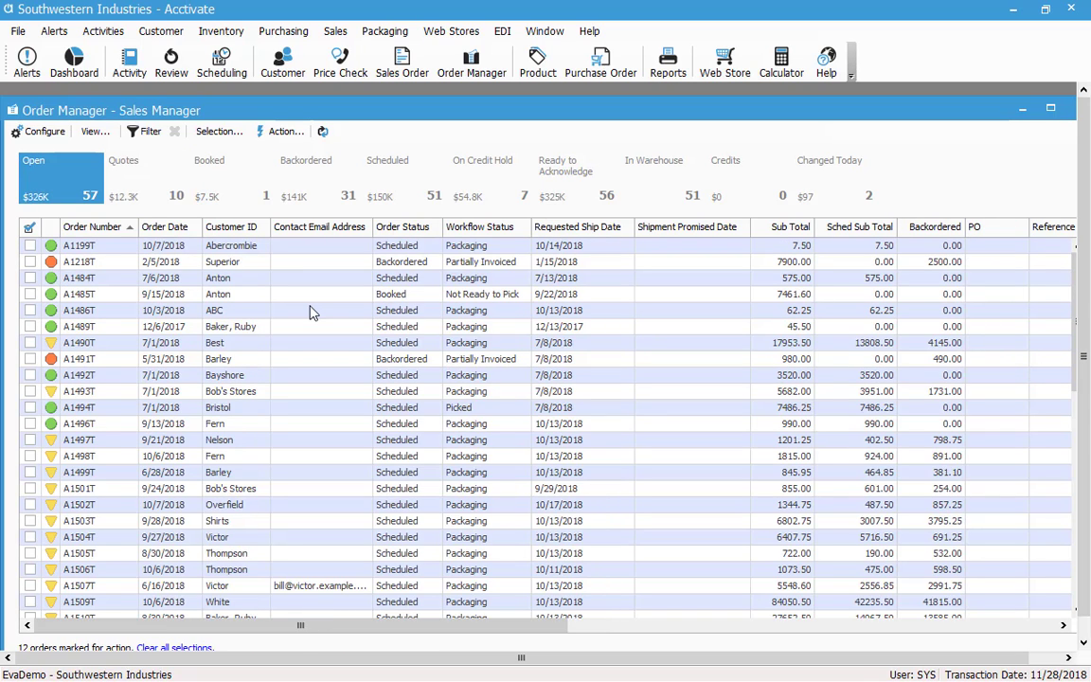
View the filter conditions for the Sales Manager's Open orders and leave them unapplied
left_click(159, 138)
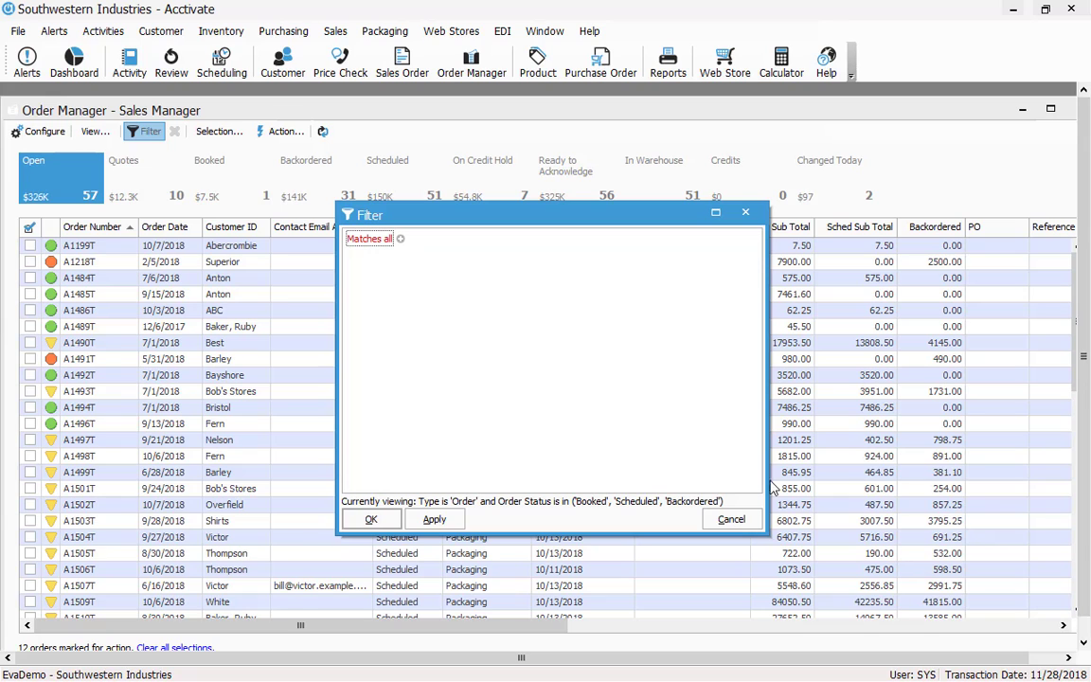
left_click(731, 519)
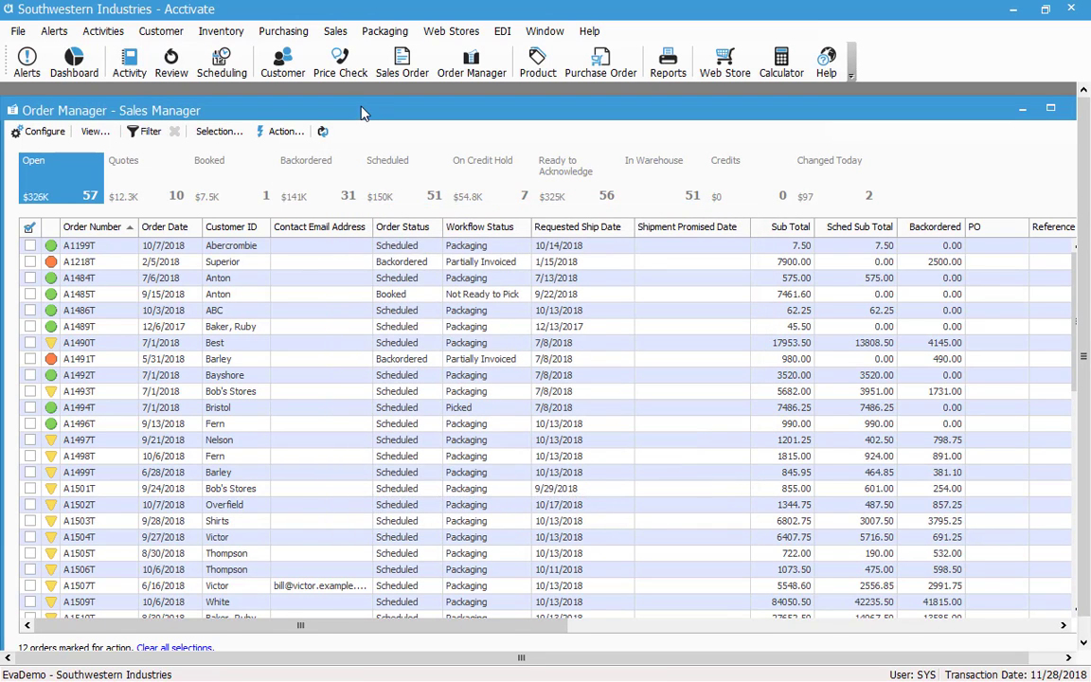
Open the Order Manager bar configuration and select the Sales Manager bar to preview its buttons and columns
left_click_drag(360, 106, 360, 98)
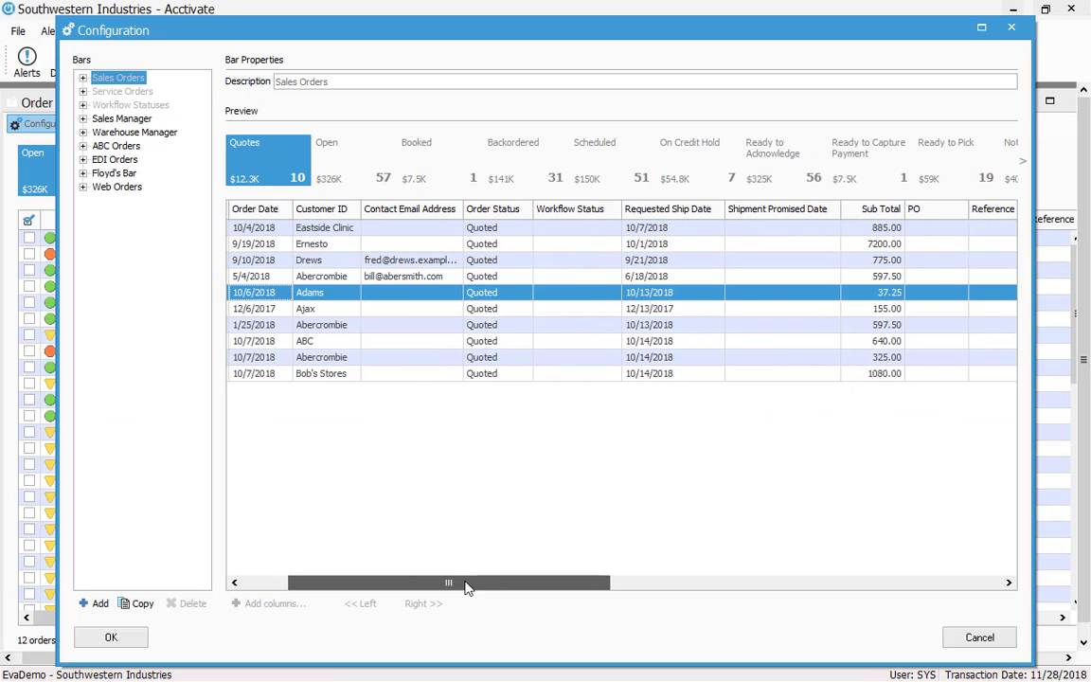
left_click_drag(463, 584, 362, 550)
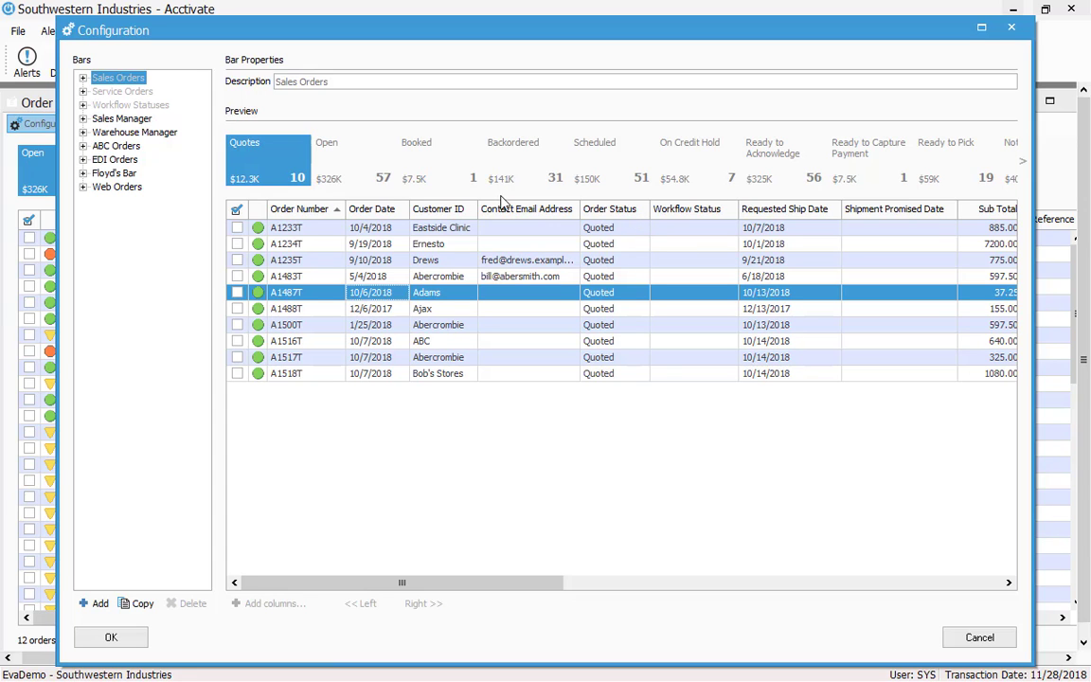
left_click(102, 118)
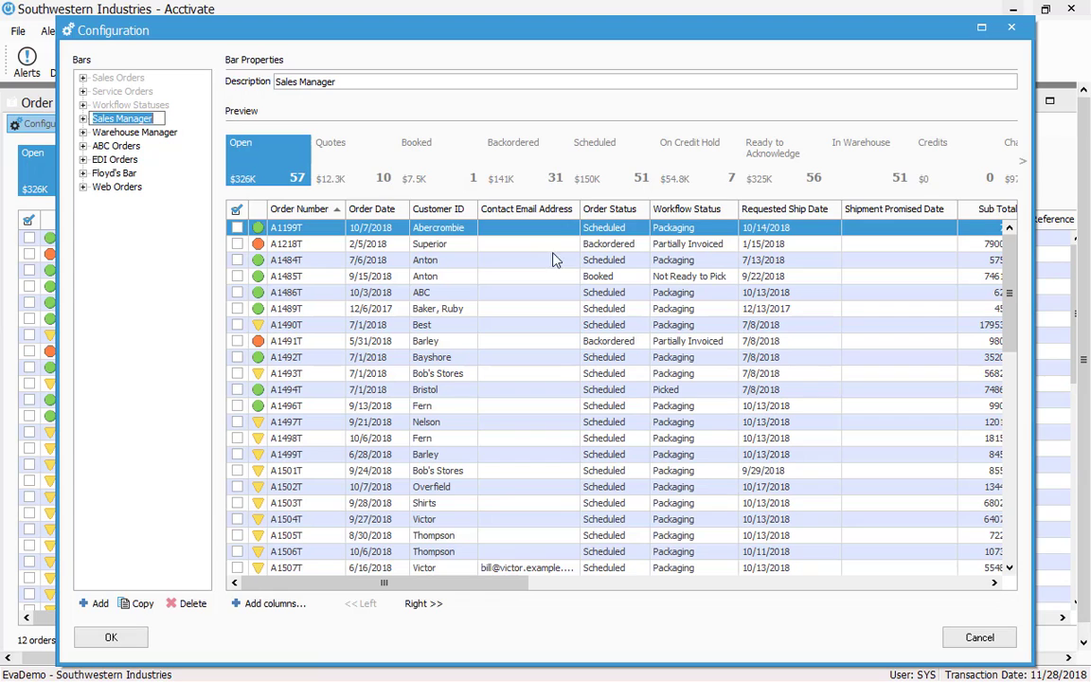
Move the Workflow Status column directly after Order Date in the Sales Manager bar and save the configuration
left_click_drag(698, 217, 426, 244)
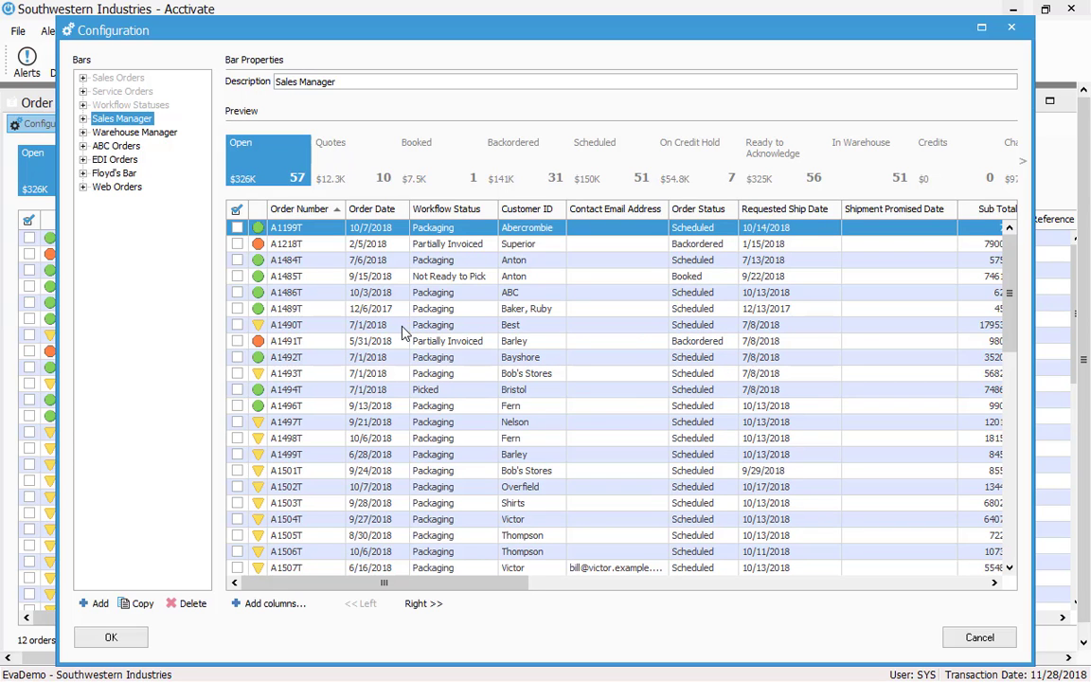
left_click(111, 636)
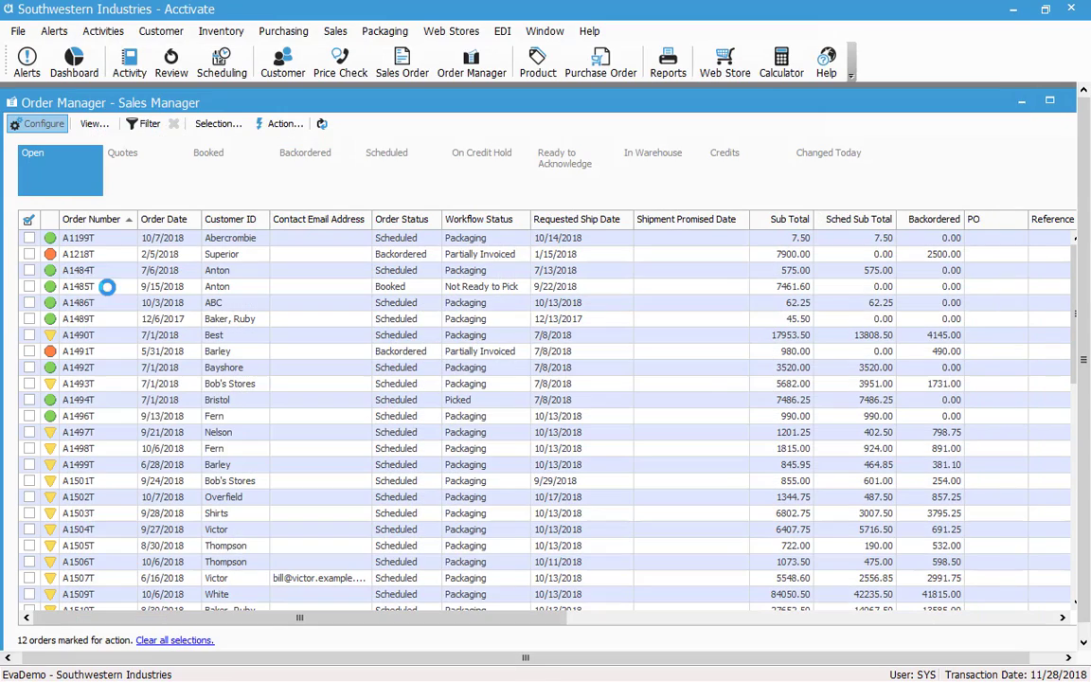
Display the ABC Orders bar in the Order Manager, and switch from it to the Sales Orders bar
left_click(94, 124)
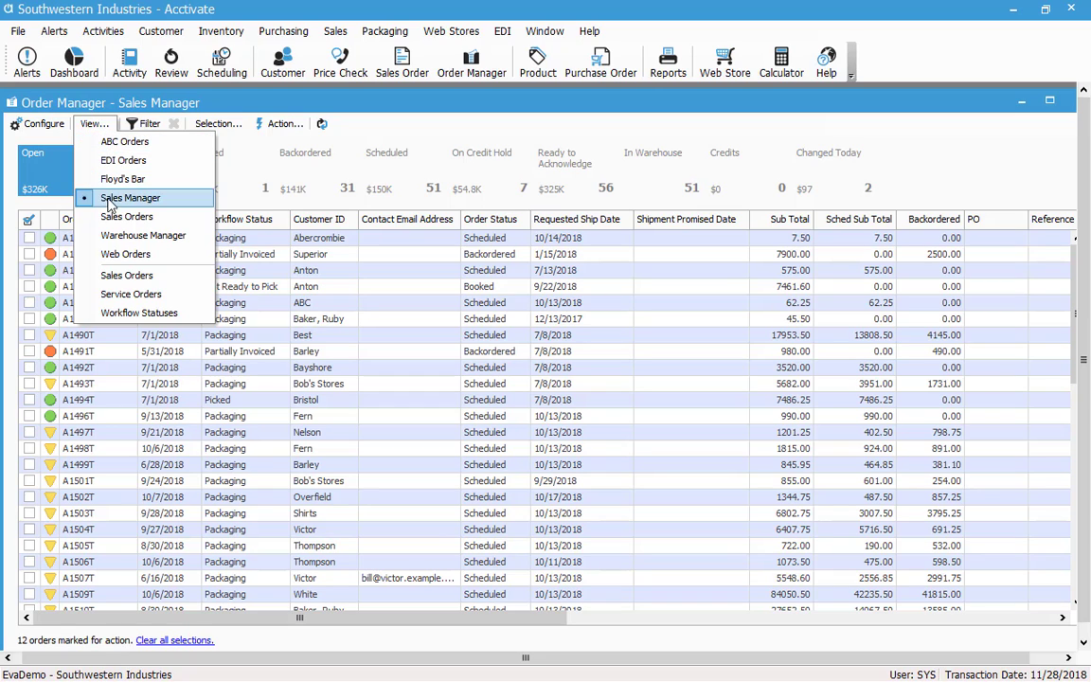
left_click(118, 144)
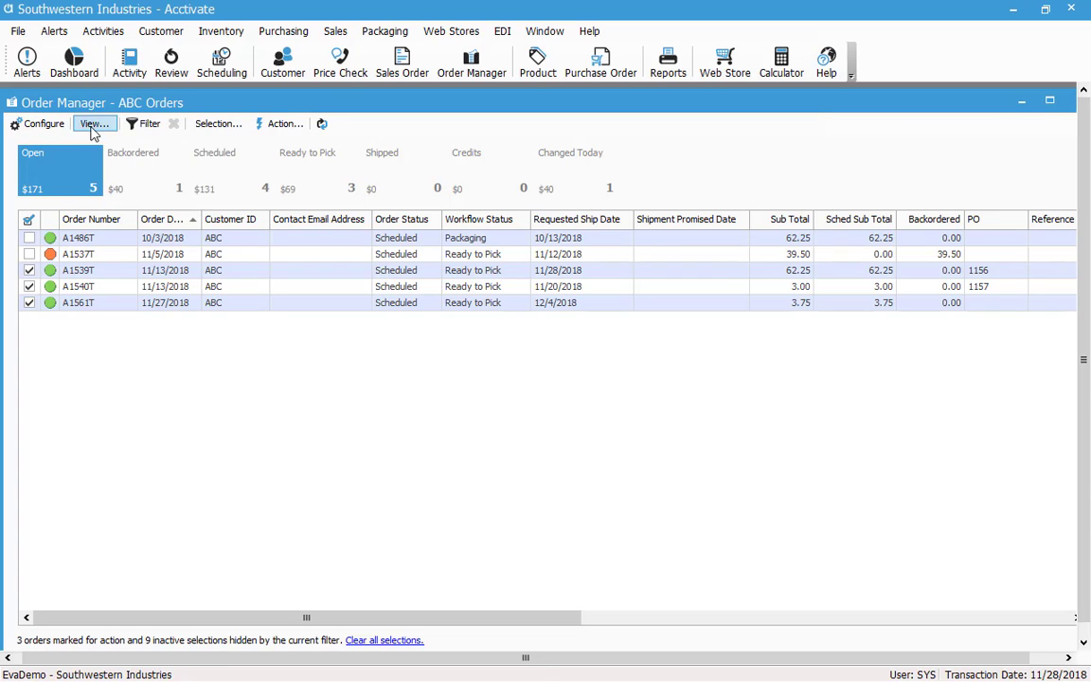
left_click(85, 124)
left_click(142, 214)
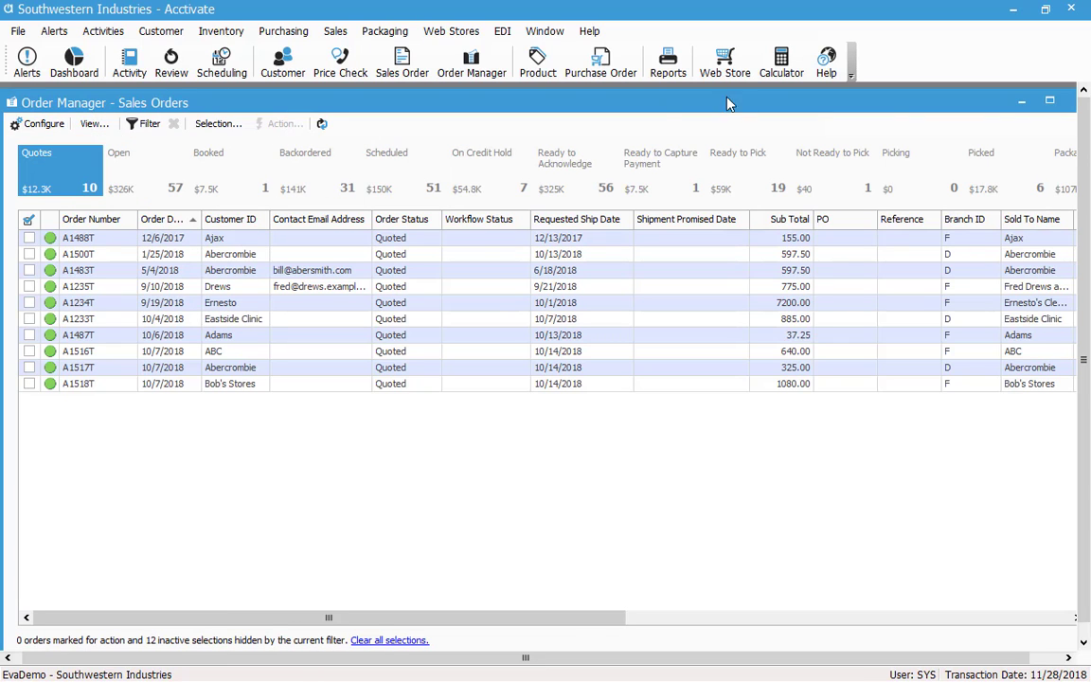
Maximize the Order Manager and look through the Sales Orders bar's buttons from Quotes to Changed Today
left_click(1049, 100)
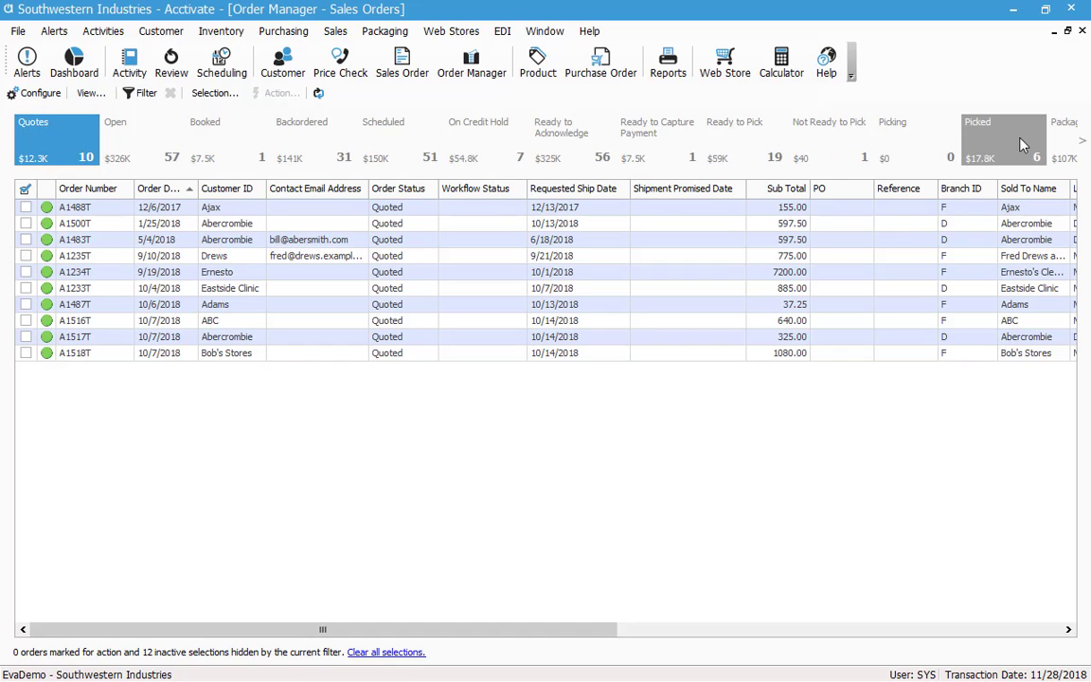
left_click(1083, 141)
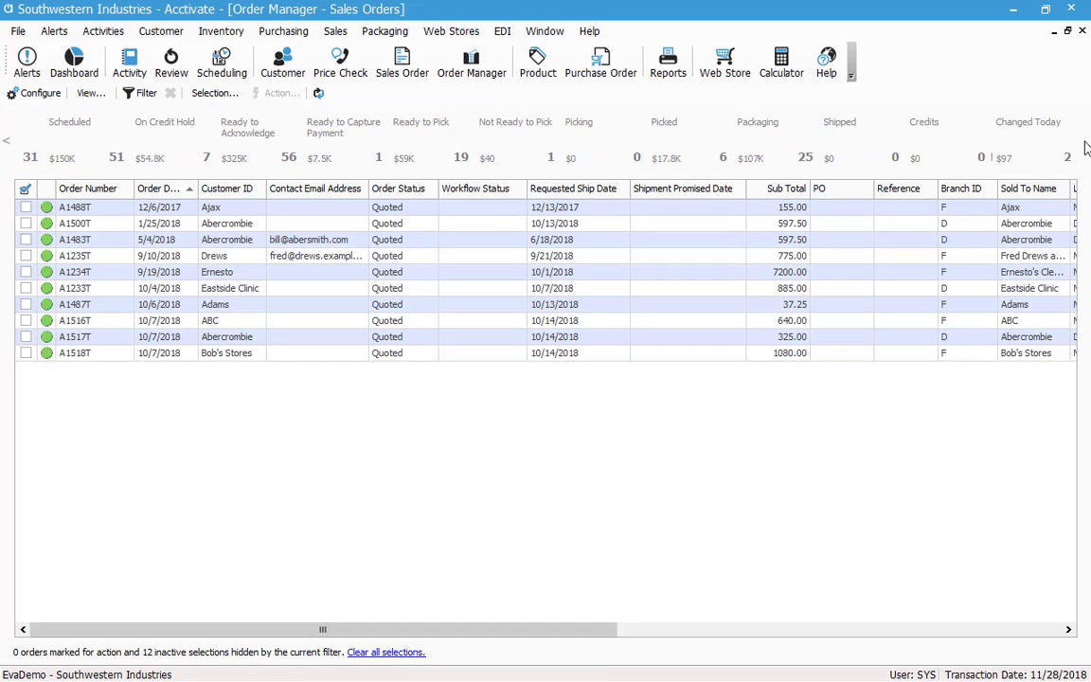
left_click(6, 141)
left_click(5, 142)
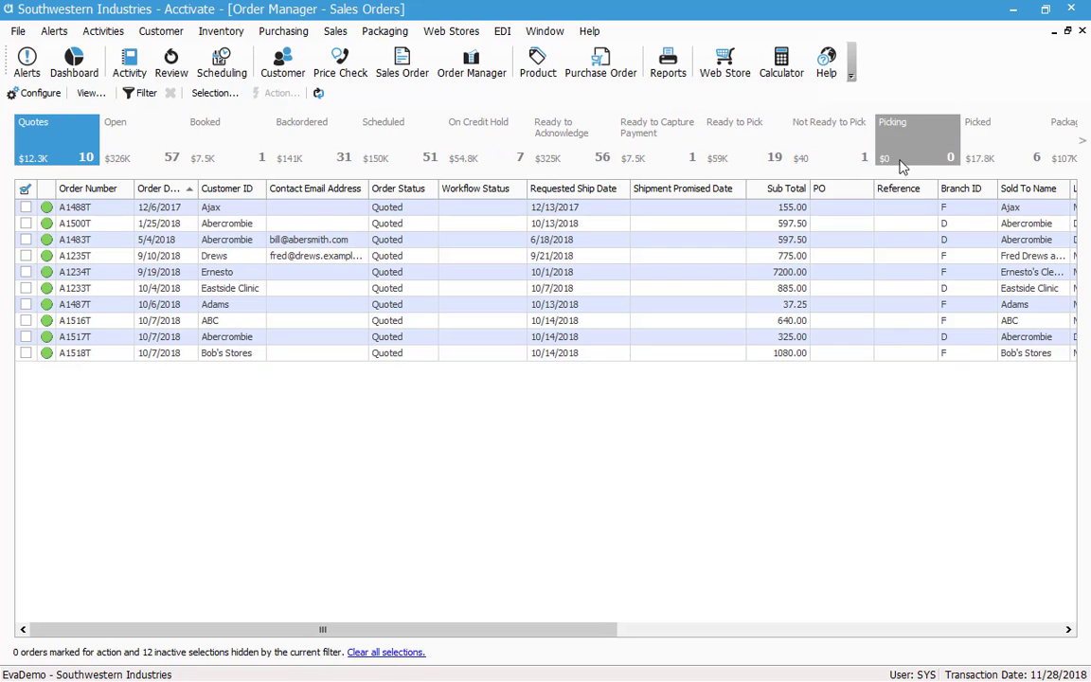
left_click(1082, 143)
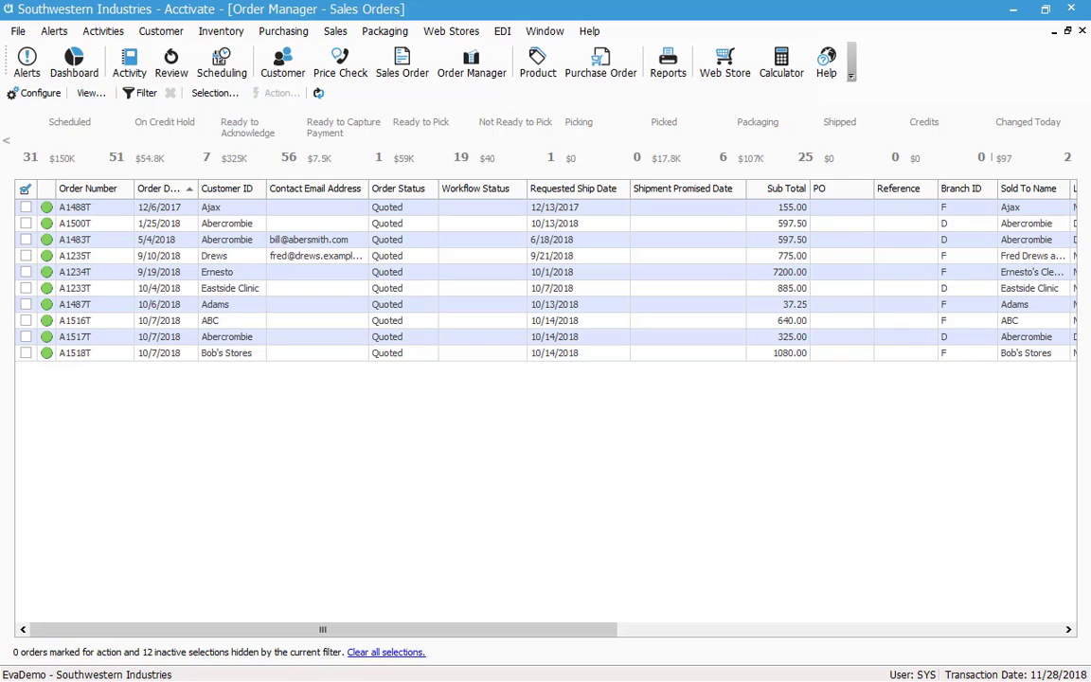
left_click(6, 140)
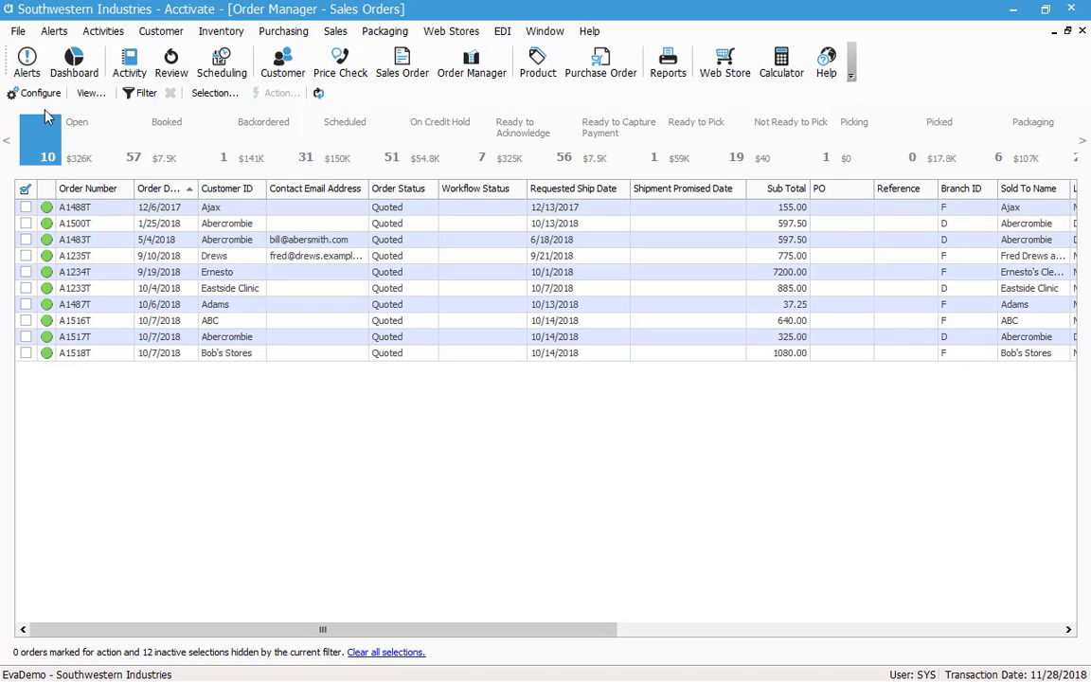
Open the bar configuration and select the Open button of the Web Orders bar
left_click(42, 92)
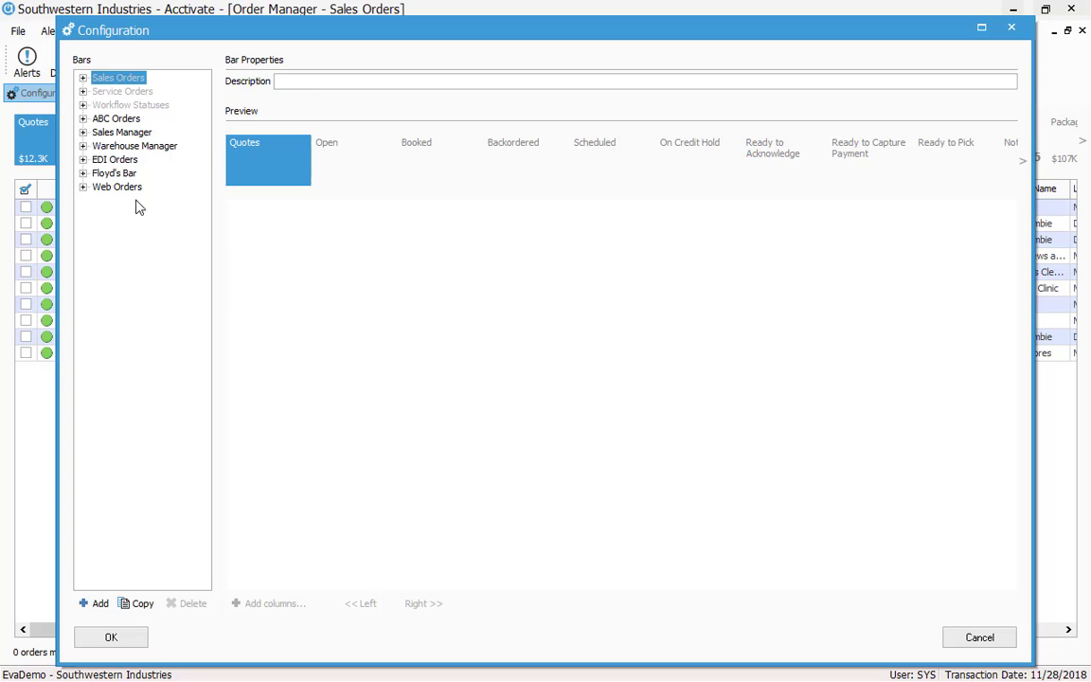
left_click(82, 187)
left_click(119, 201)
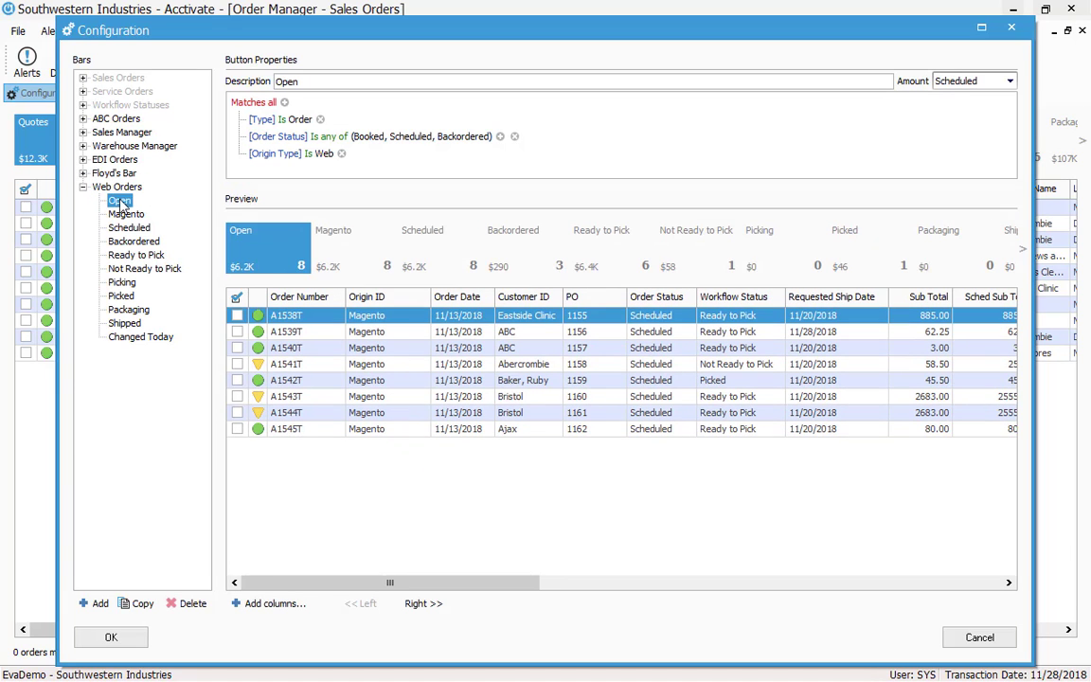
Add a condition on the Test [Custom] field to the Open button's filter, and remove that condition again
left_click(284, 102)
left_click(292, 170)
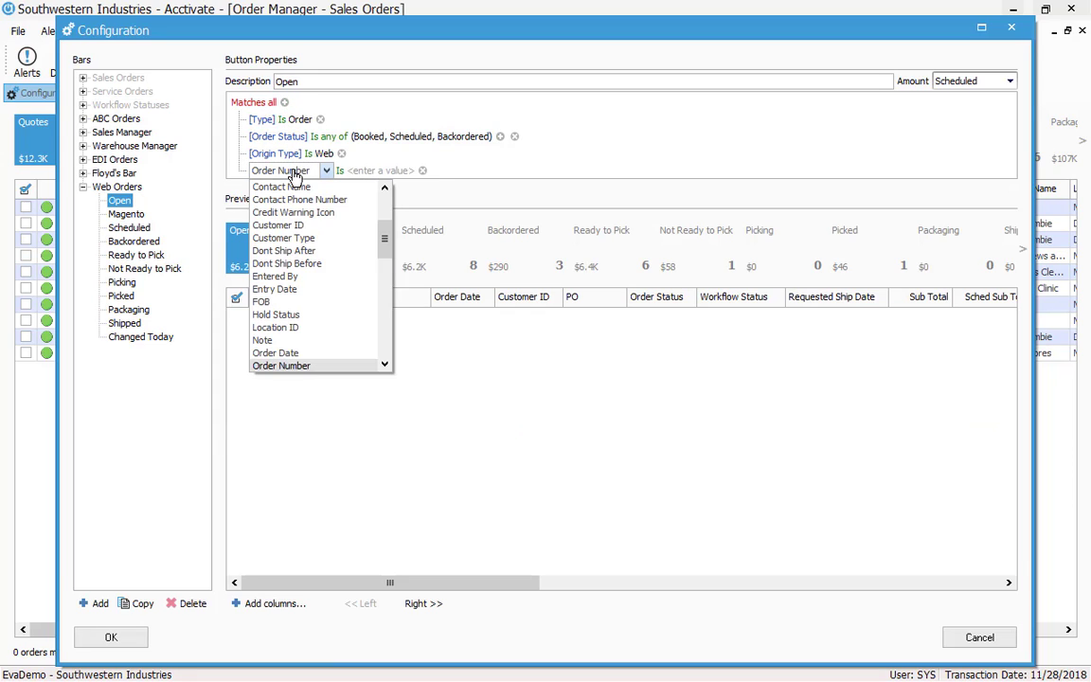
scroll(337, 246, "up", 3)
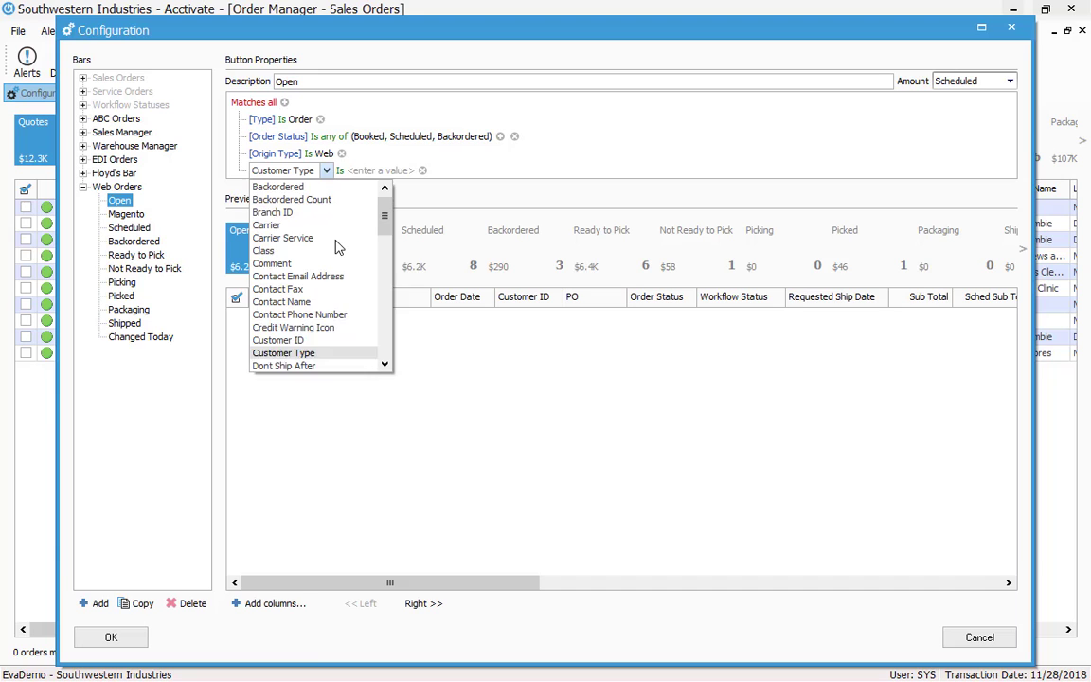
scroll(337, 247, "down", 15)
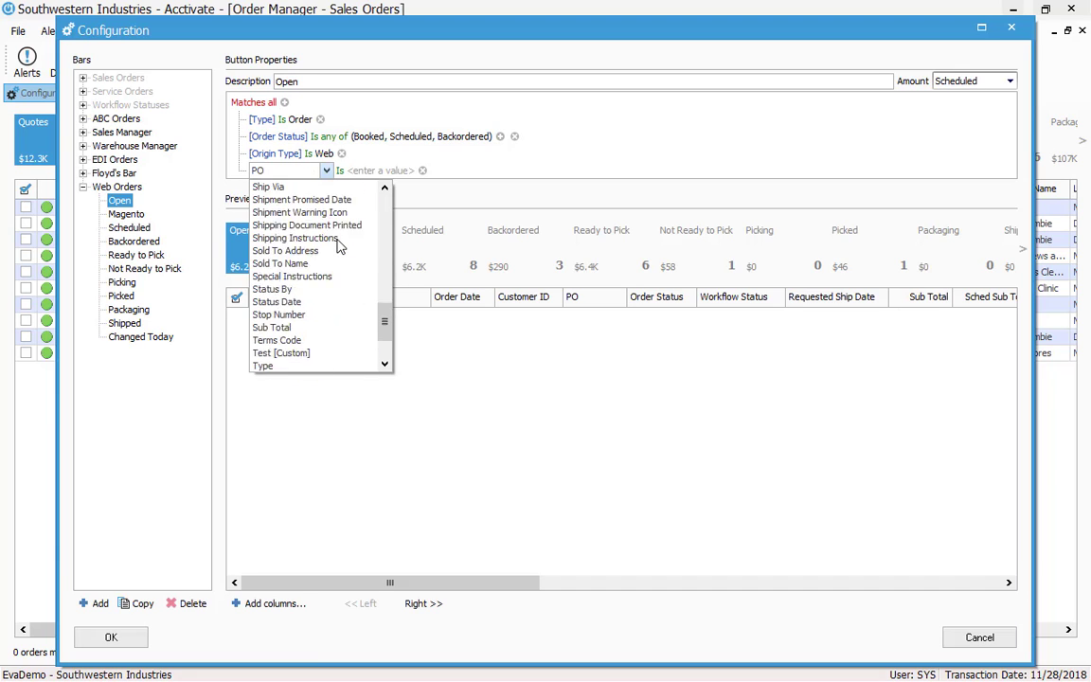
scroll(339, 247, "down", 2)
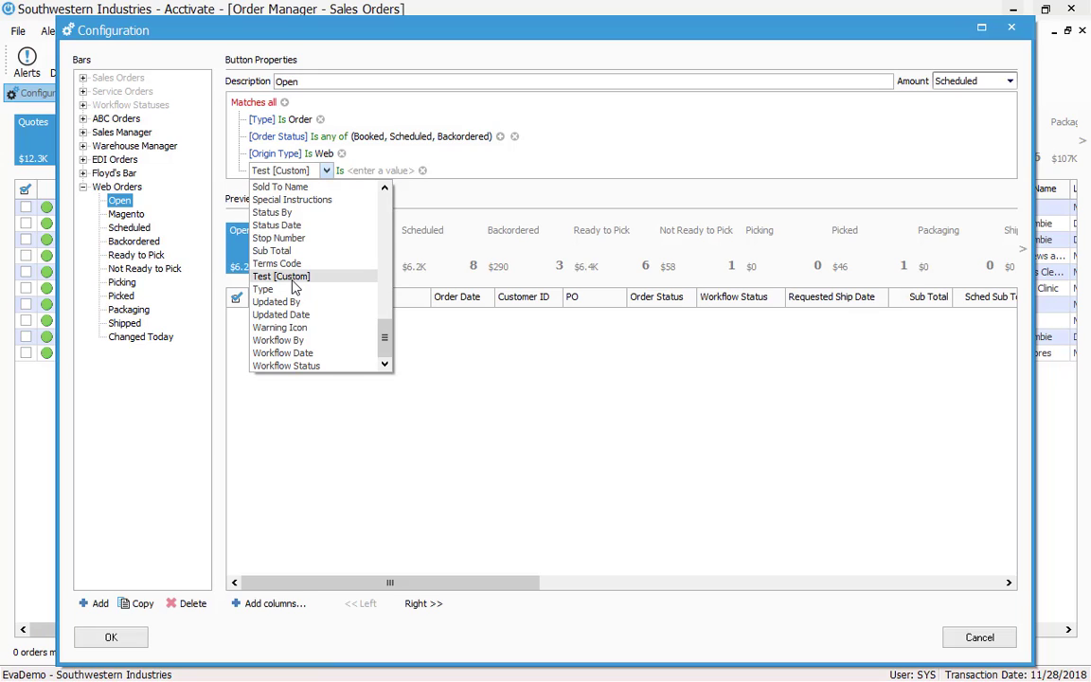
left_click(294, 281)
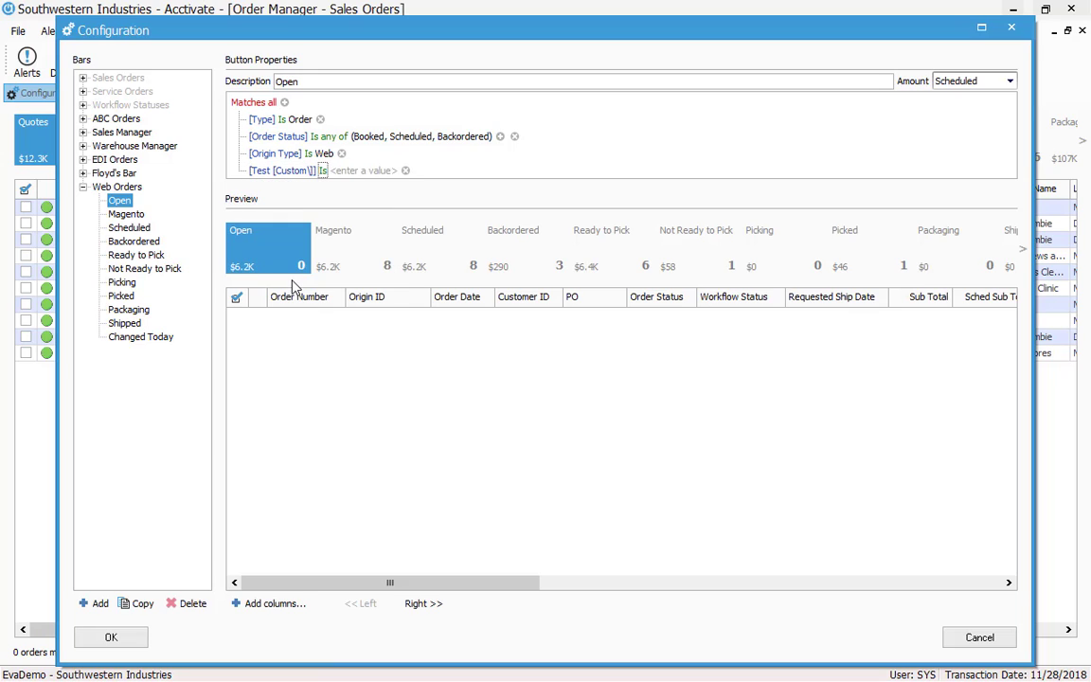
left_click(405, 171)
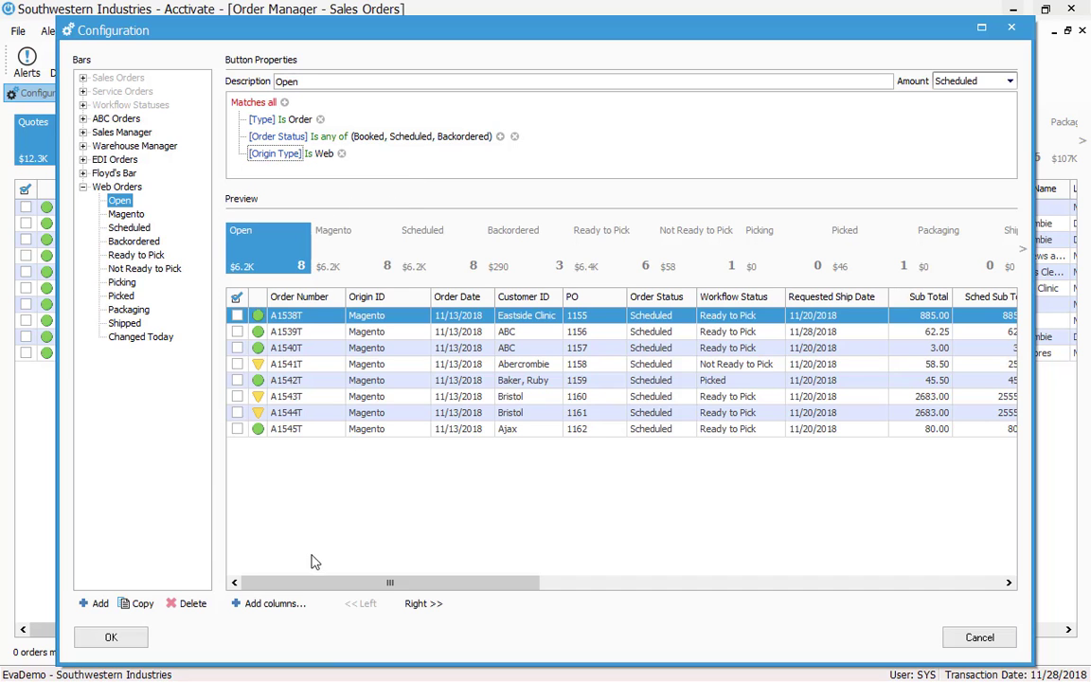
Add the Test [Custom] column between Order Number and Origin ID in the Web Orders Open list and save the configuration
left_click(294, 611)
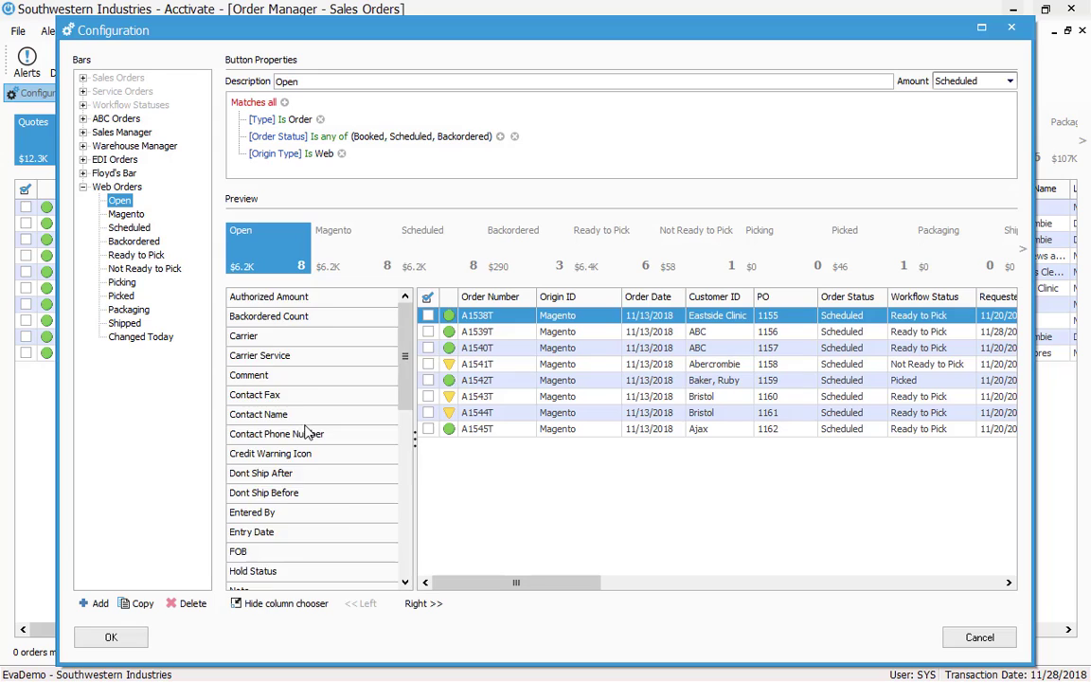
scroll(317, 437, "down", 10)
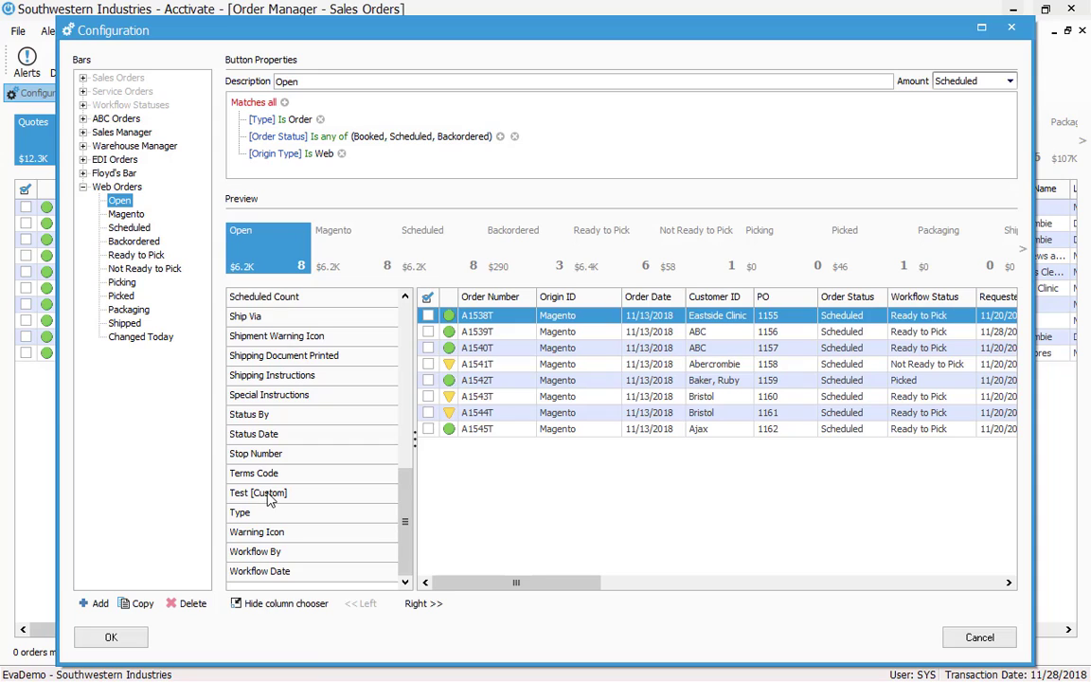
left_click_drag(270, 492, 533, 312)
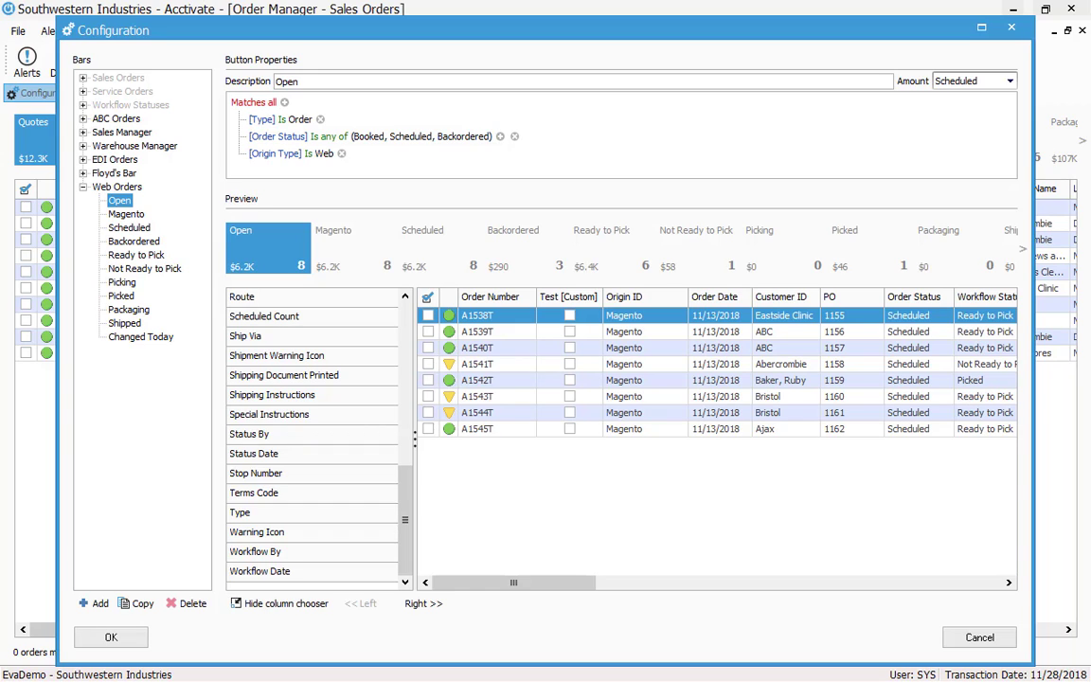
left_click(280, 603)
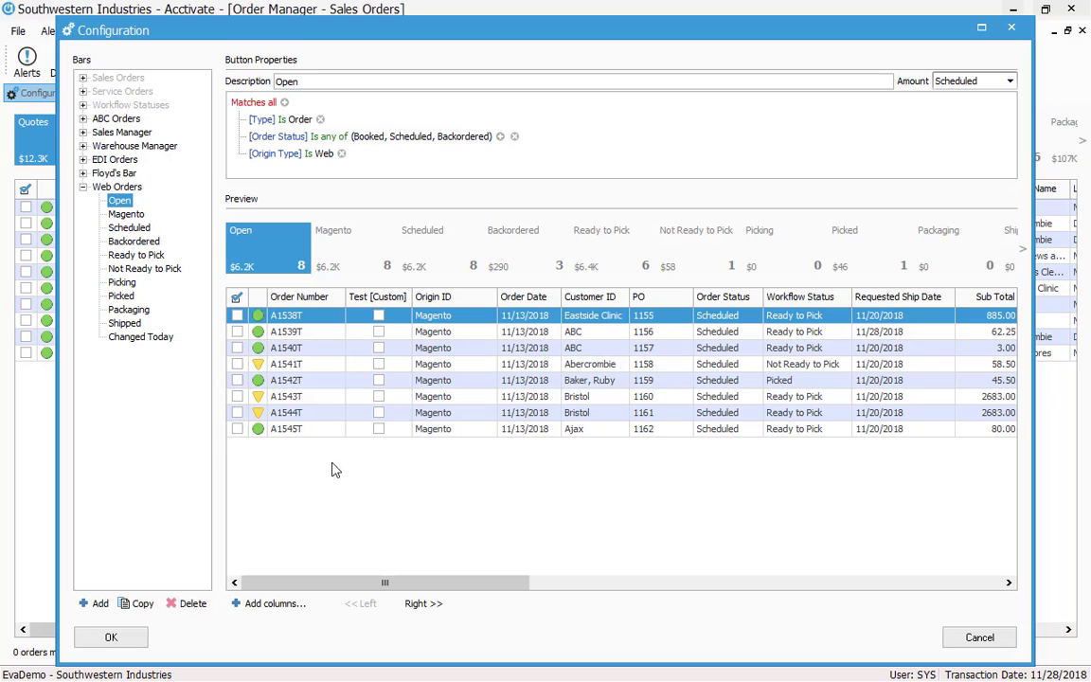
left_click(265, 365)
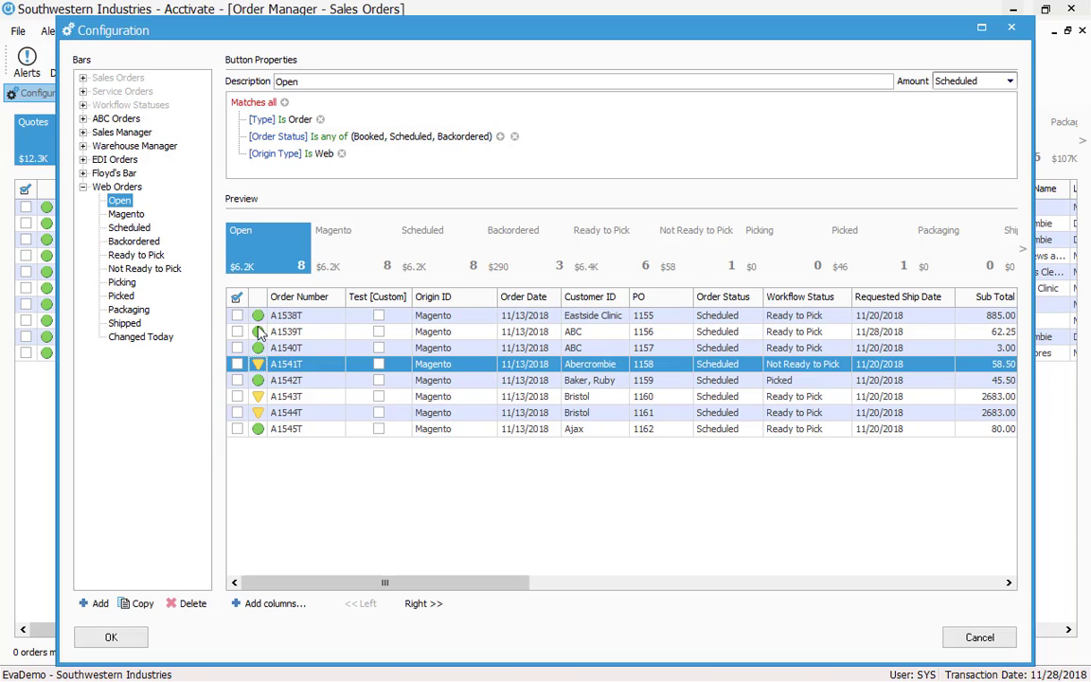
left_click(238, 314)
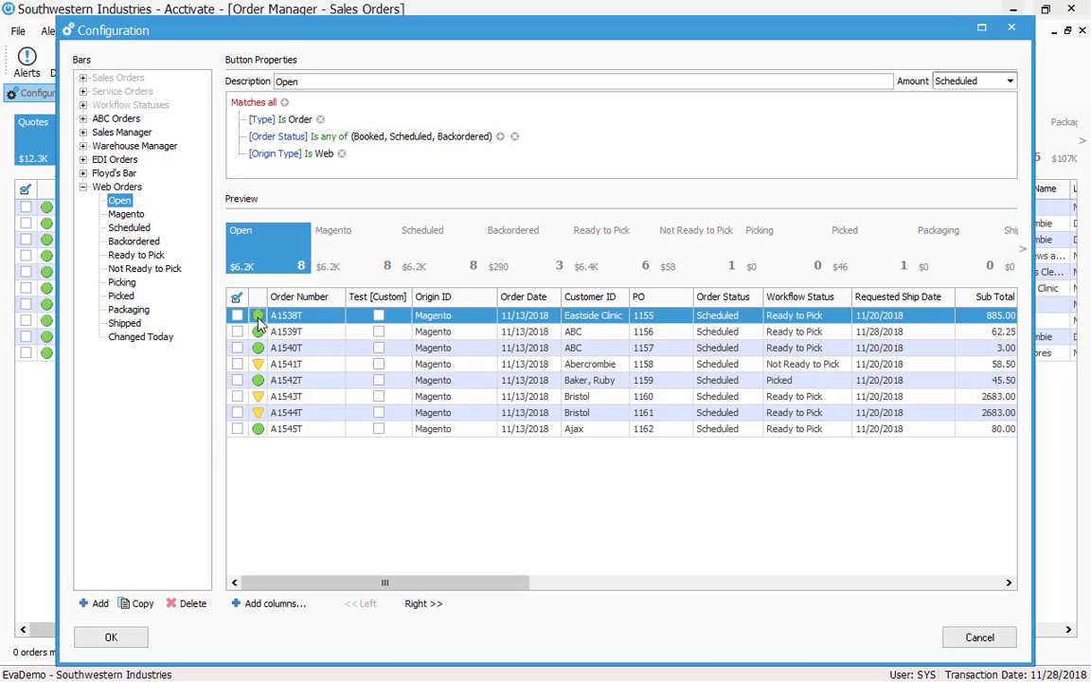
left_click(266, 365)
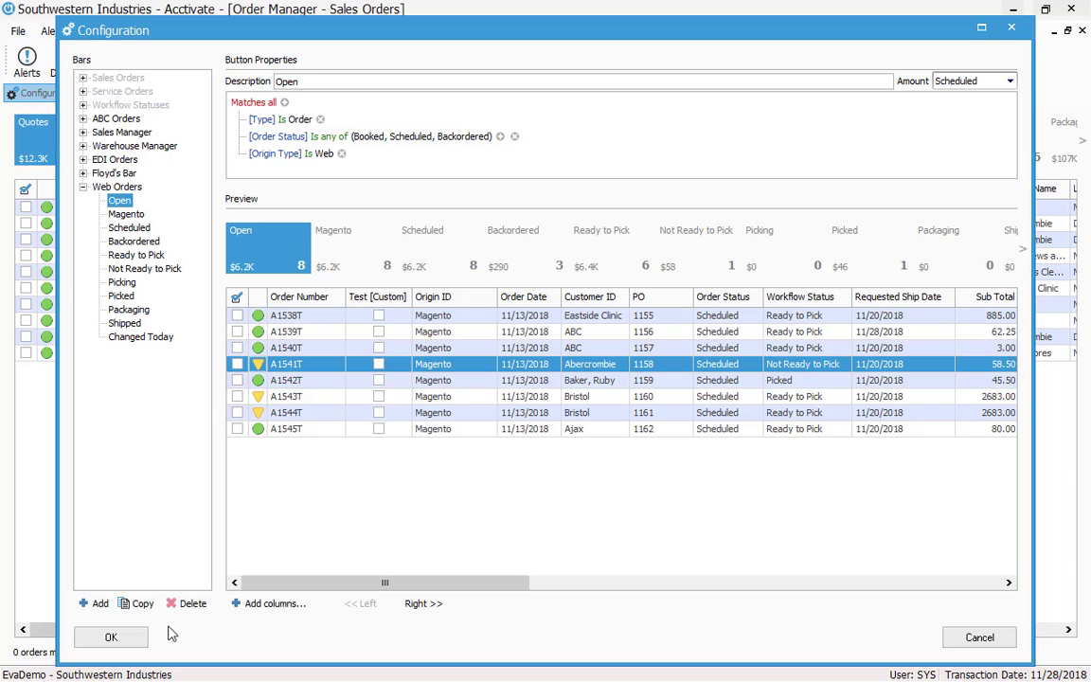
left_click(127, 633)
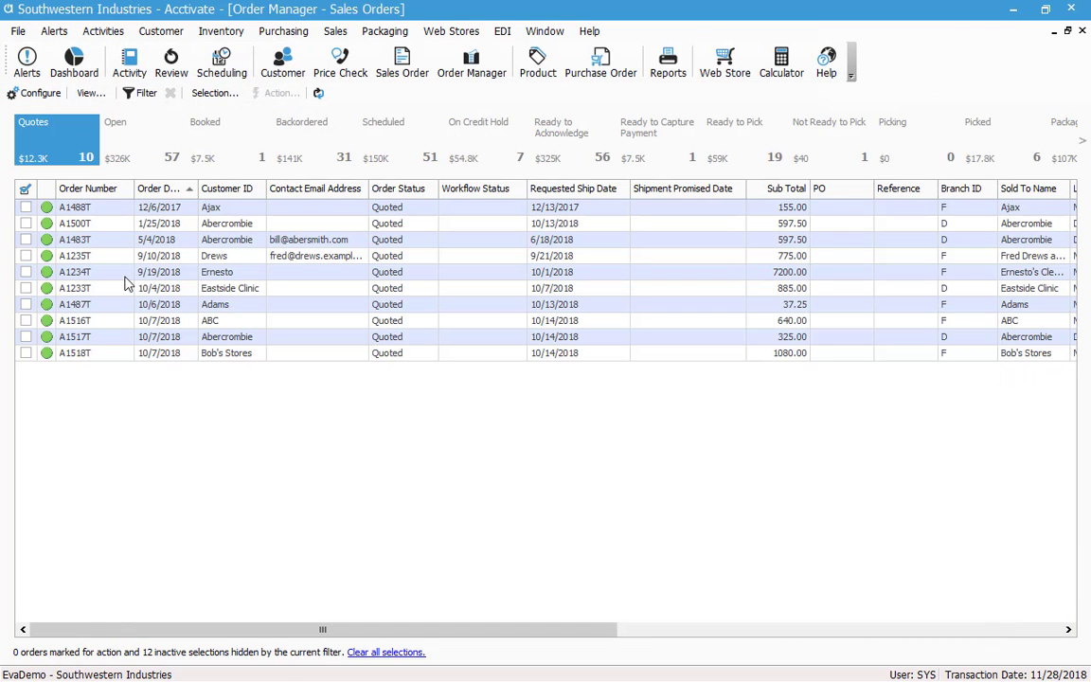
Open the quote dated 9/19/2018 from the Quotes list to view its details, and close it
left_click(123, 274)
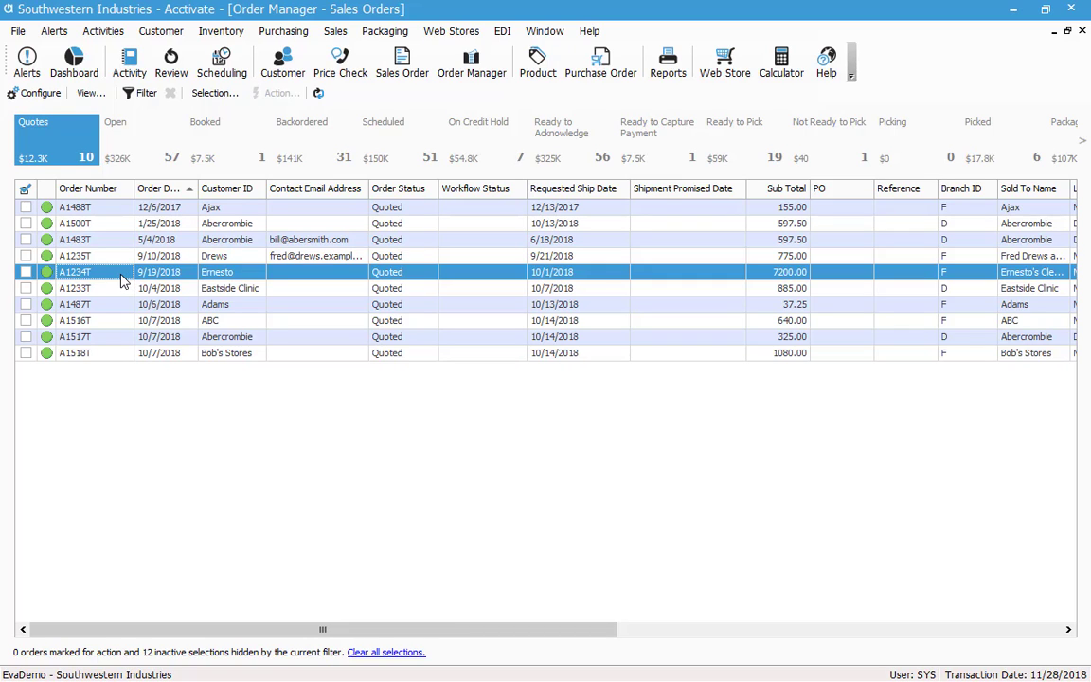
double_click(121, 279)
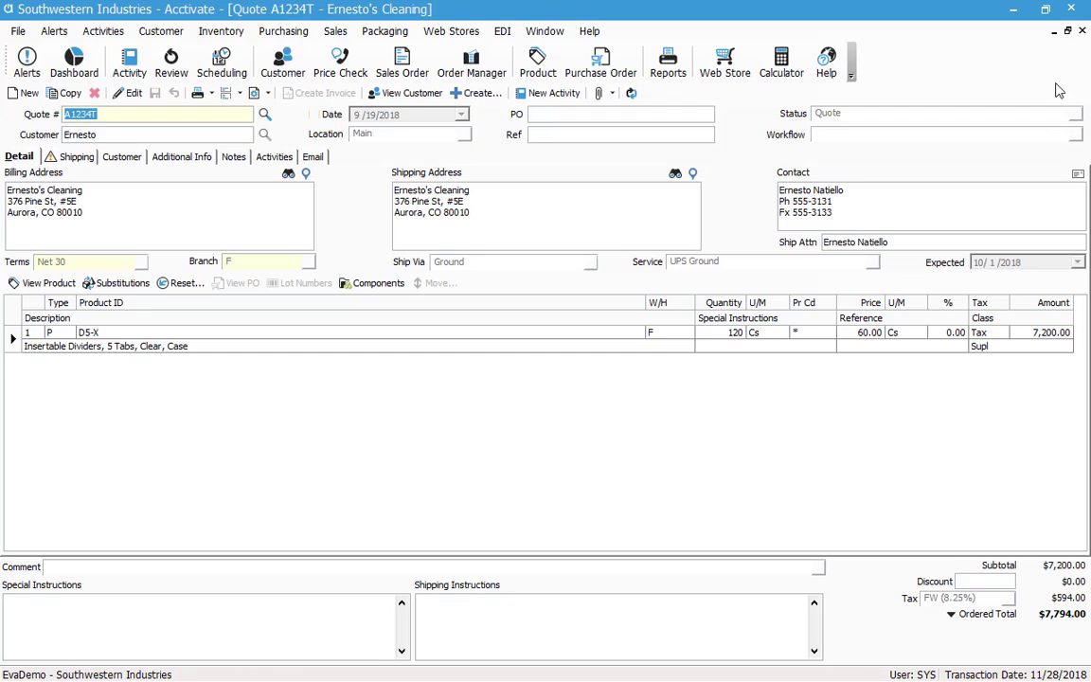
left_click(1082, 33)
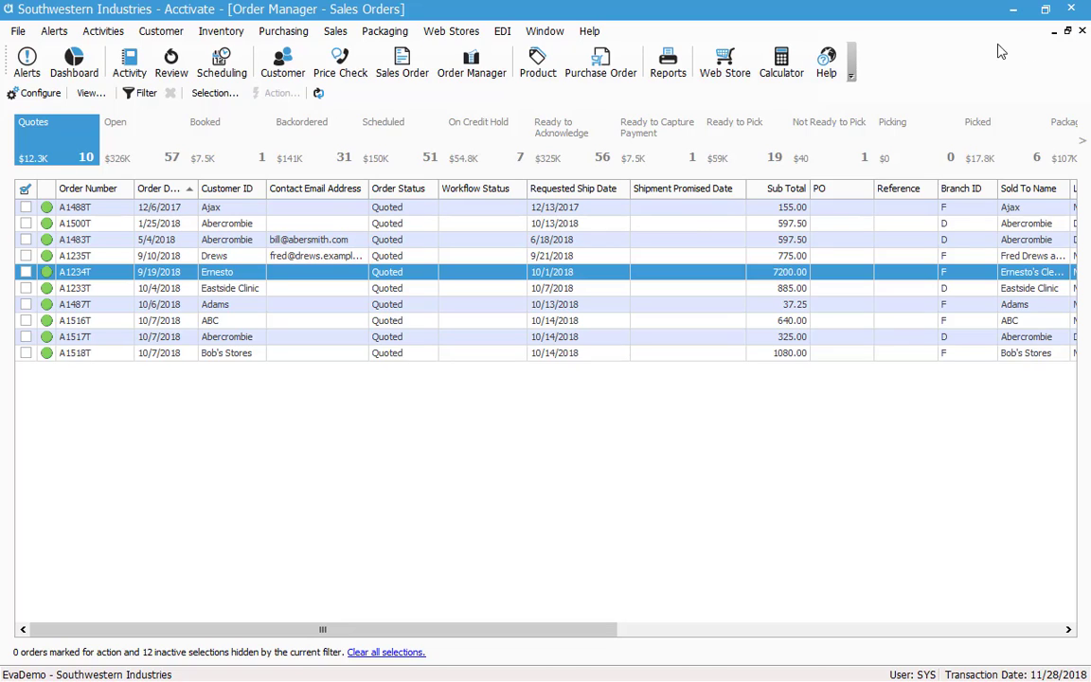
Restore the Order Manager window to a smaller size and start a filter on the Quotes list with an Order Date condition
left_click(1068, 33)
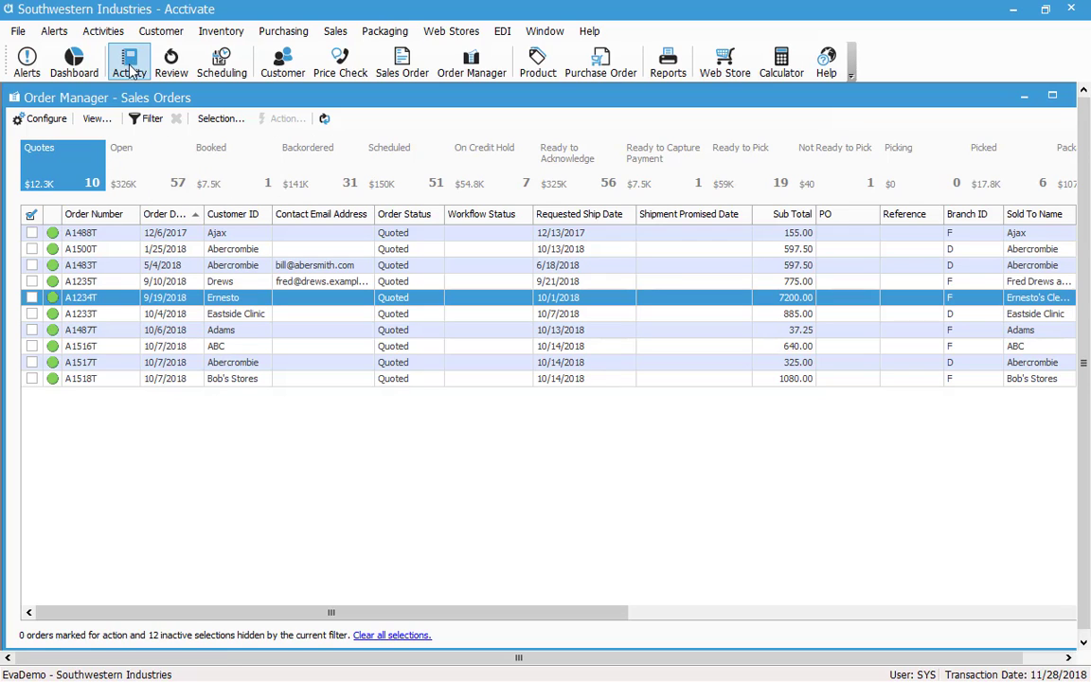
left_click(147, 119)
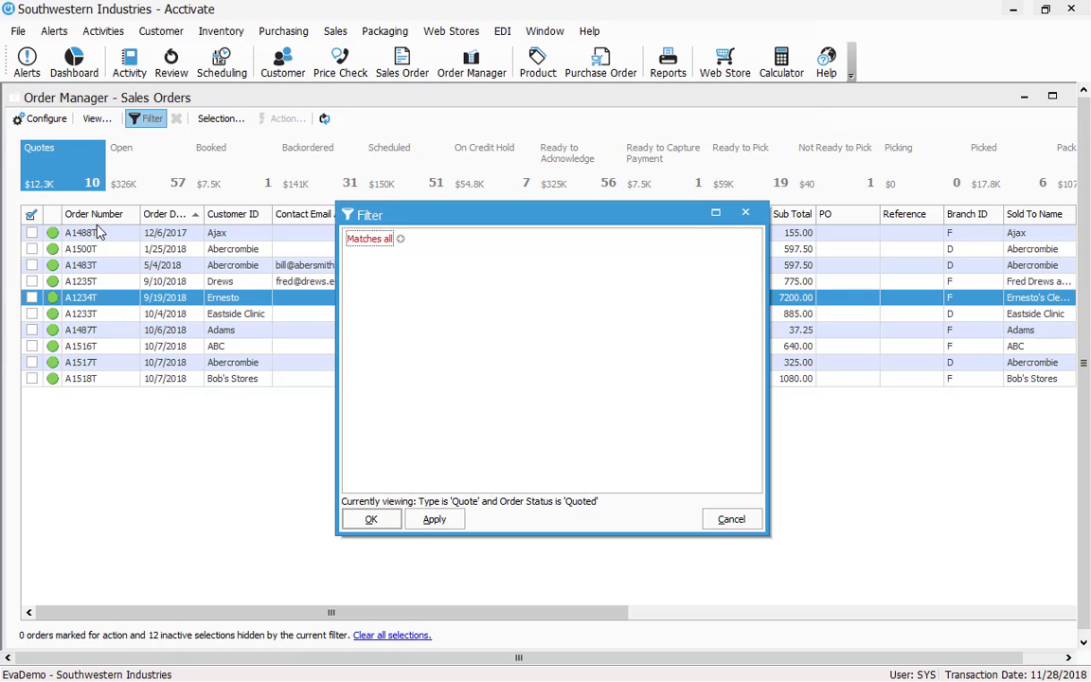
left_click(399, 238)
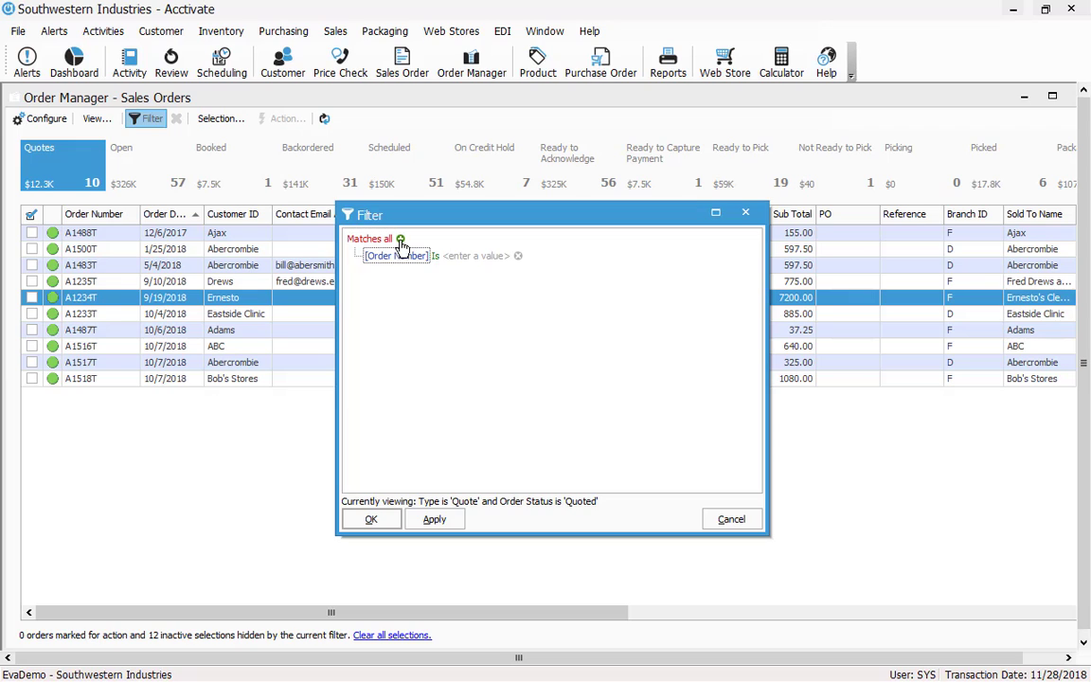
left_click(399, 257)
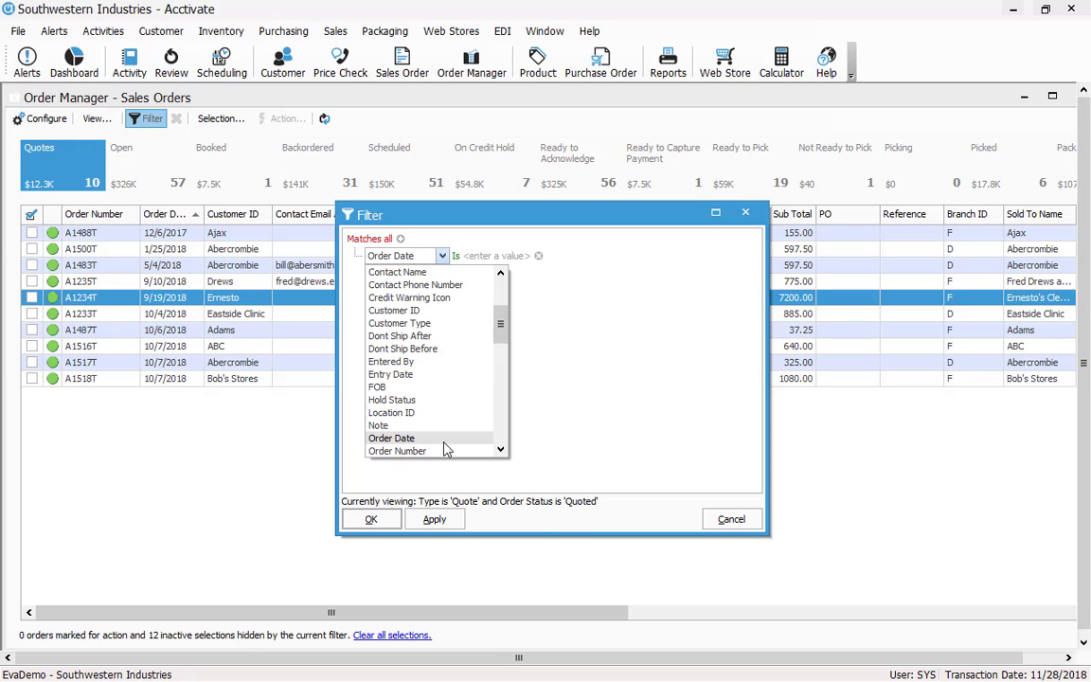
left_click(443, 438)
Look through the available date comparisons for the Order Date condition and choose Is on or before
left_click(434, 257)
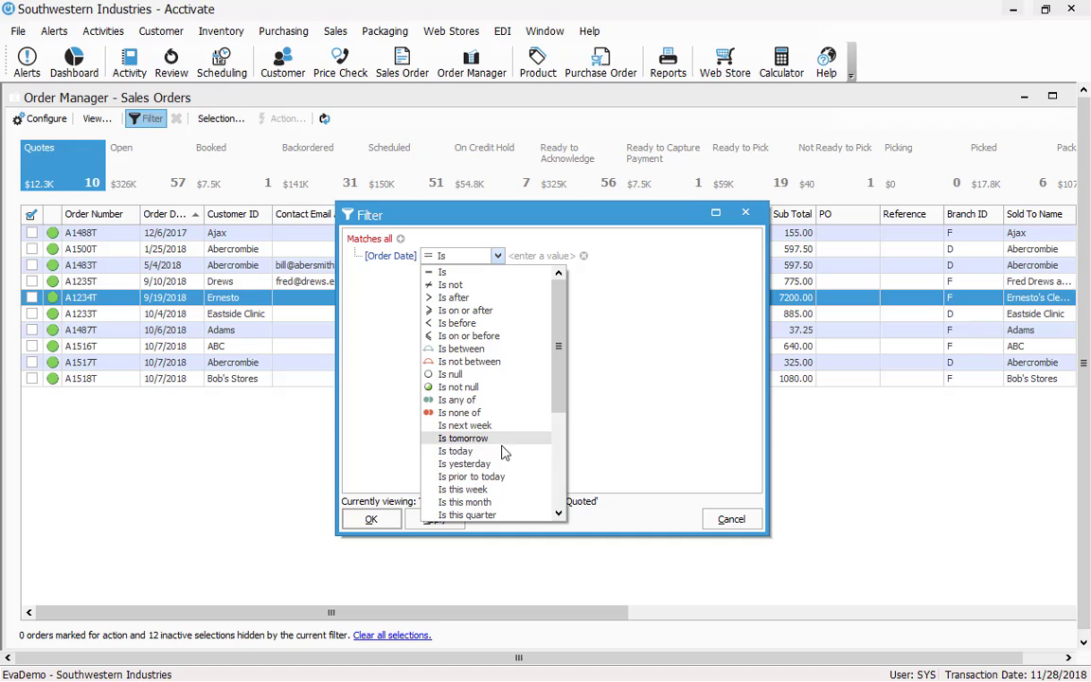
scroll(502, 461, "down", 3)
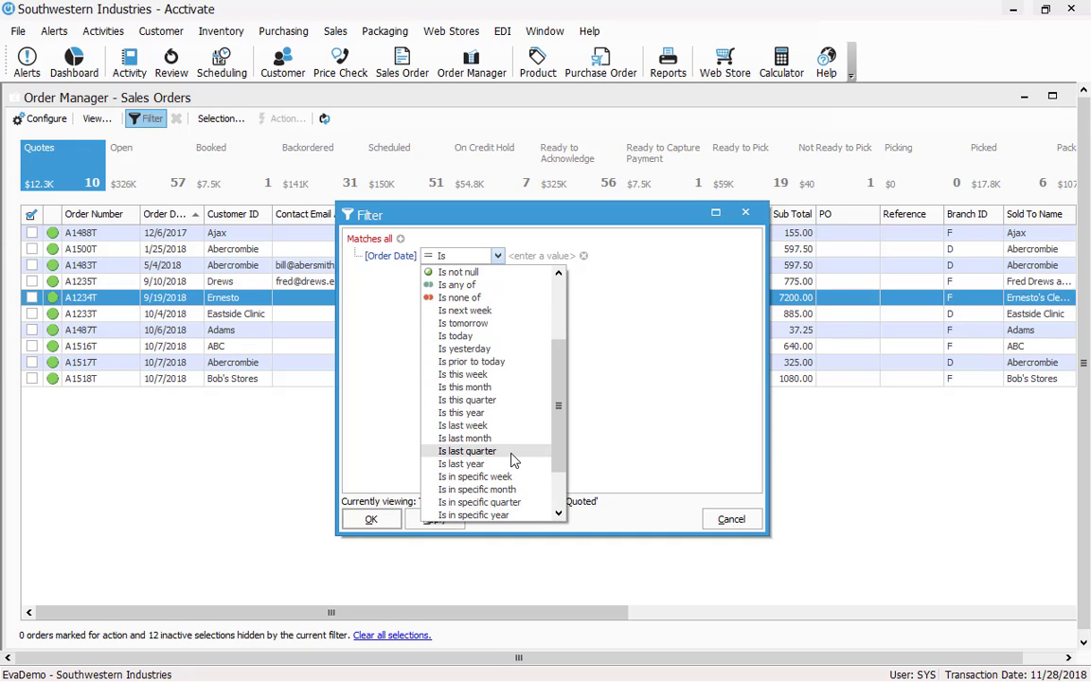
scroll(507, 461, "down", 2)
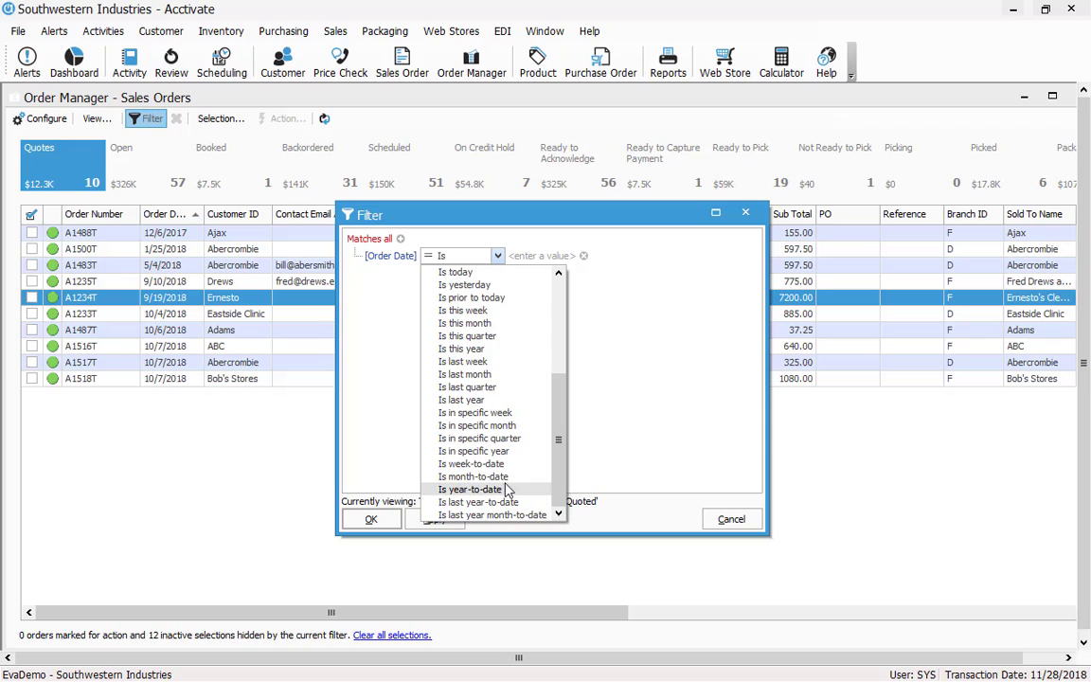
scroll(503, 455, "up", 5)
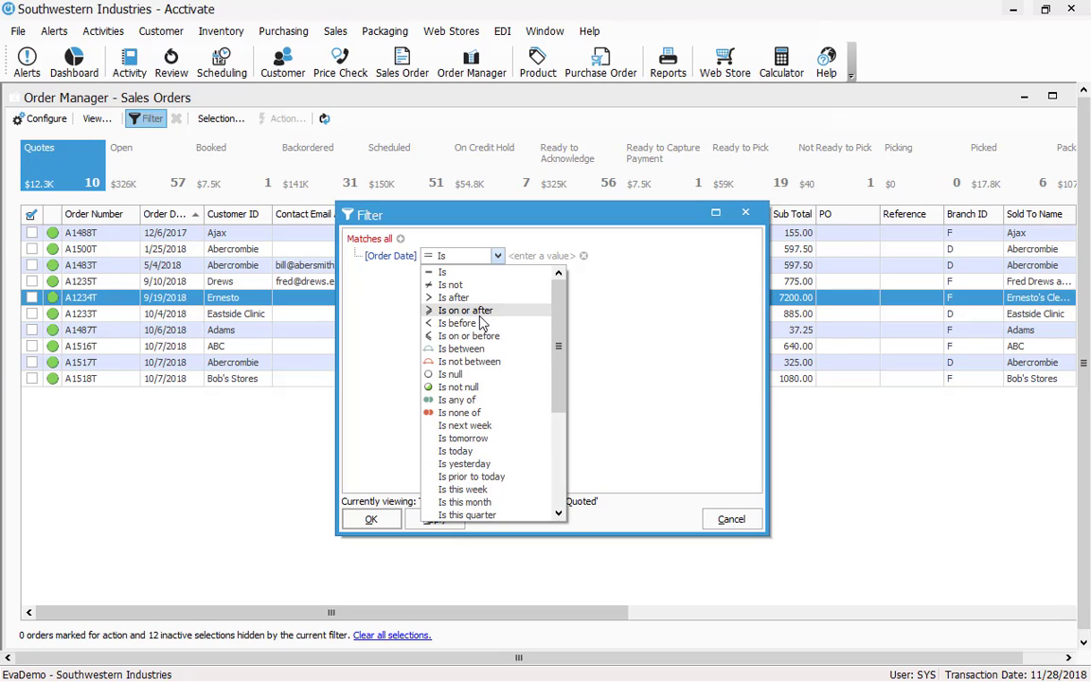
left_click(478, 338)
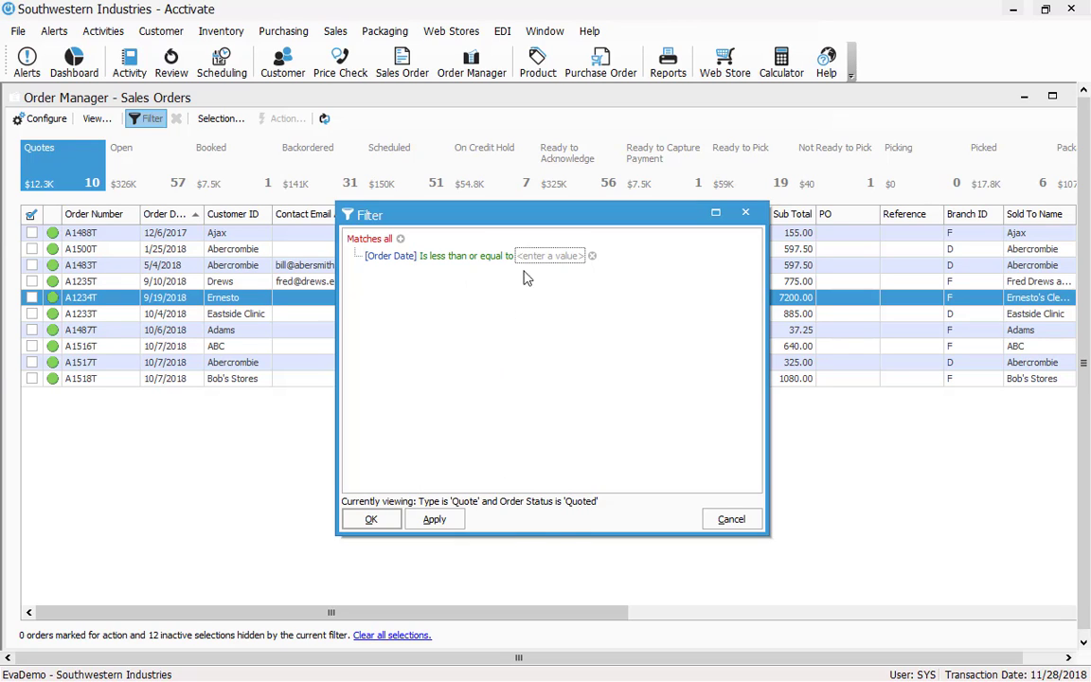
Set the Order Date condition's value to 5/28/2018, apply the filter, and widen the Order Date column slightly
left_click(533, 256)
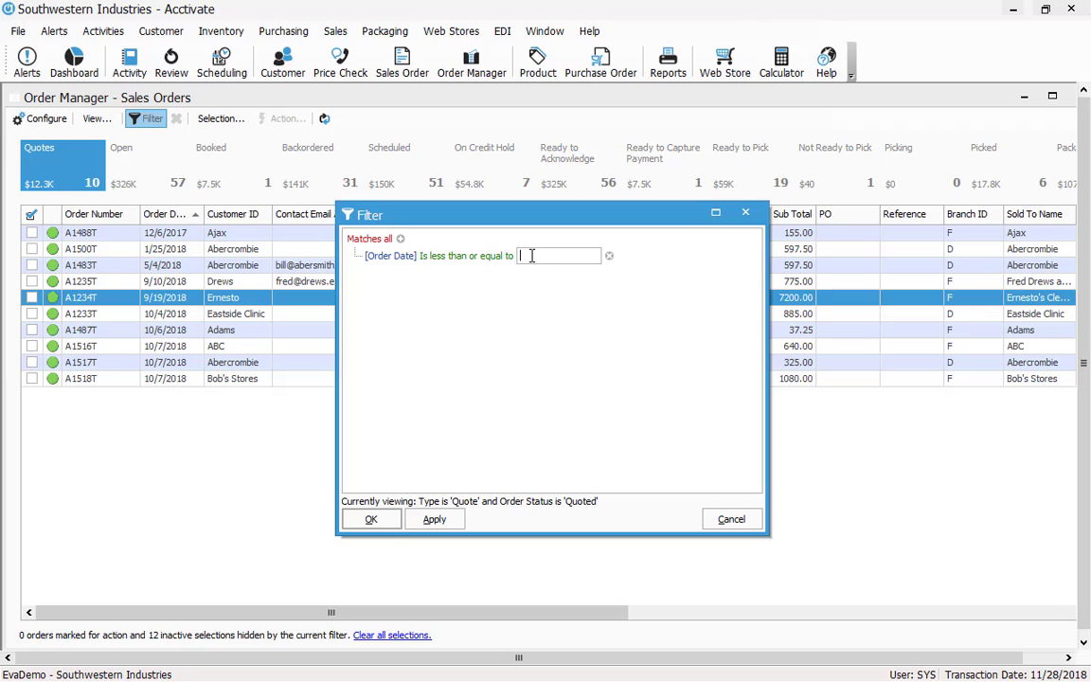
type("5/28/2018")
left_click(433, 519)
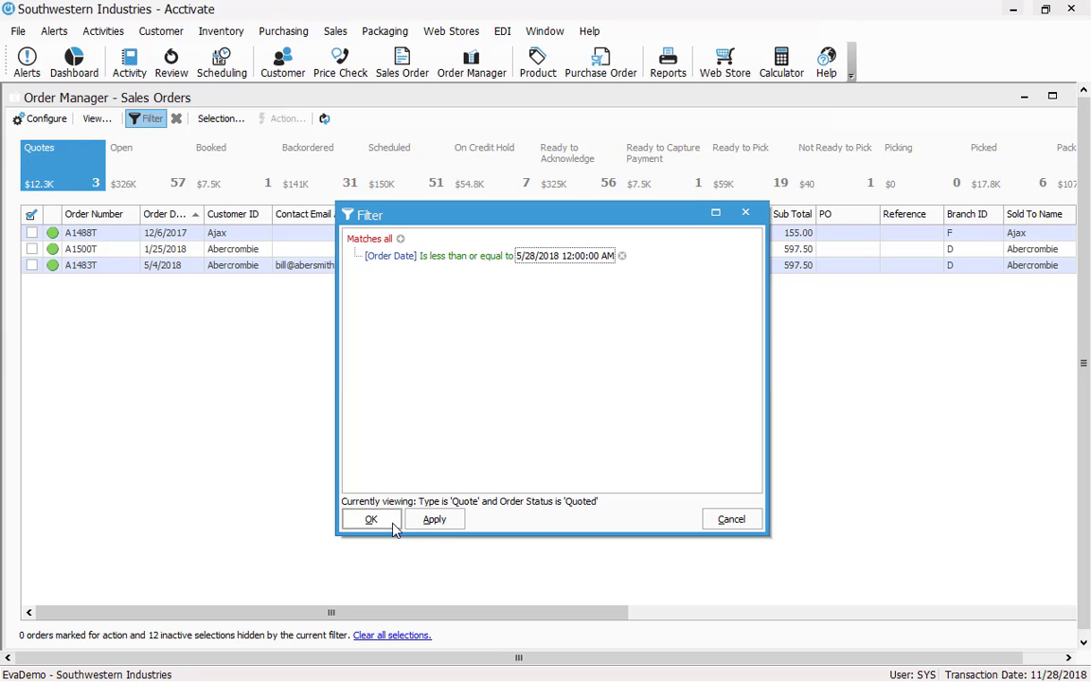
left_click(389, 520)
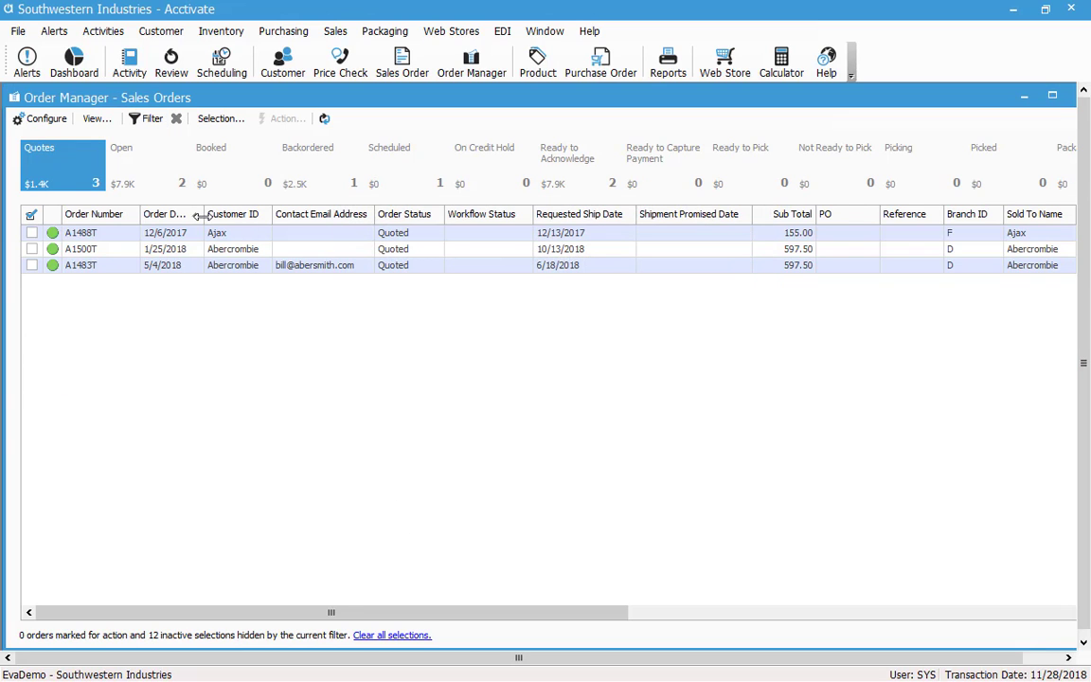
left_click_drag(200, 221, 210, 219)
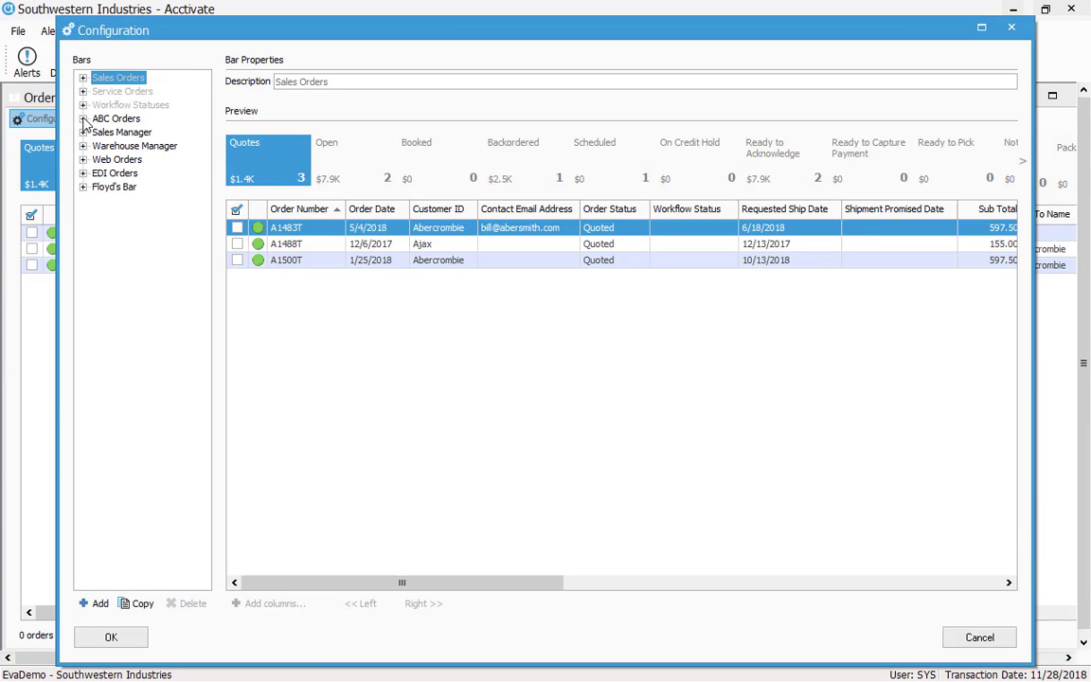
In the bar configuration, examine the ABC Orders bar's Open button and its Type choices, keeping Order selected
left_click(83, 120)
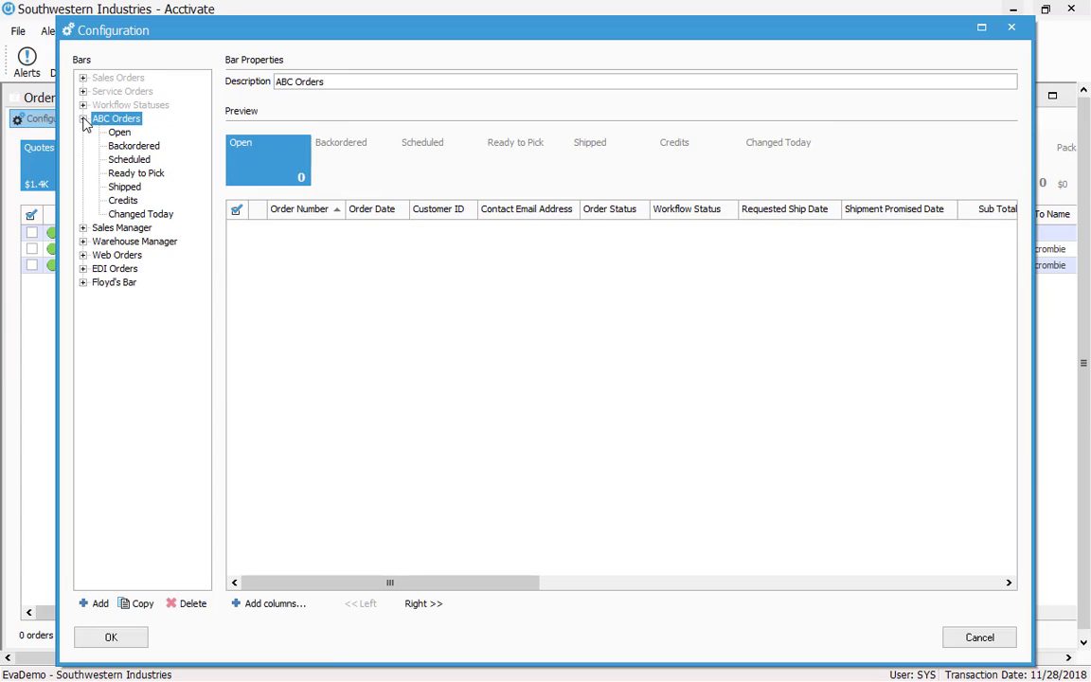
left_click(118, 133)
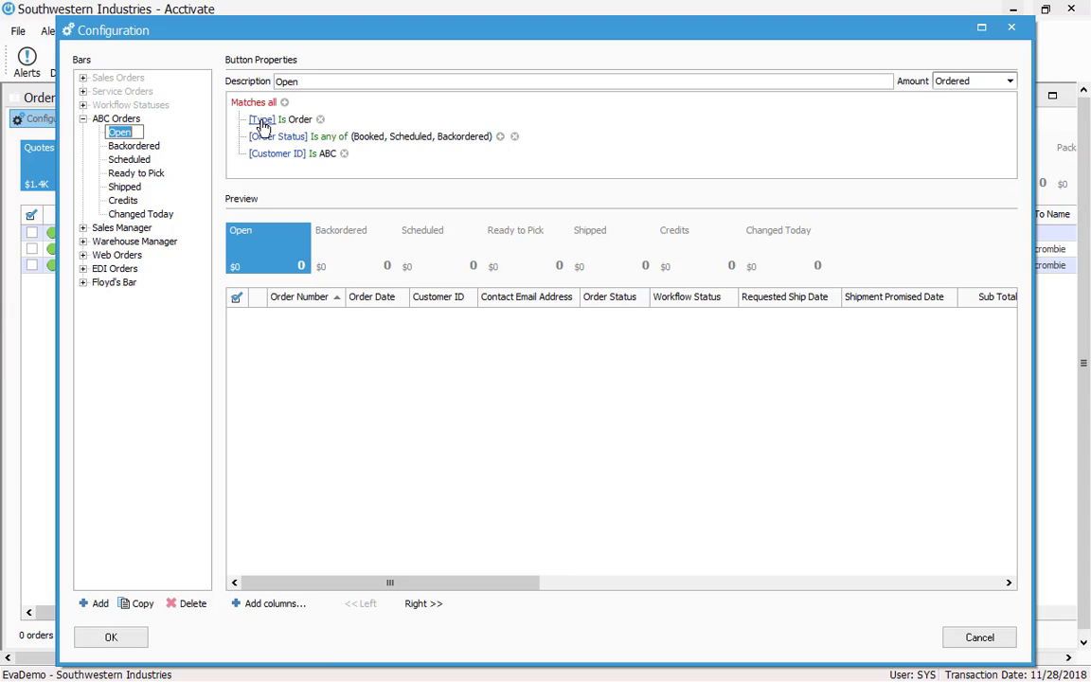
left_click(297, 119)
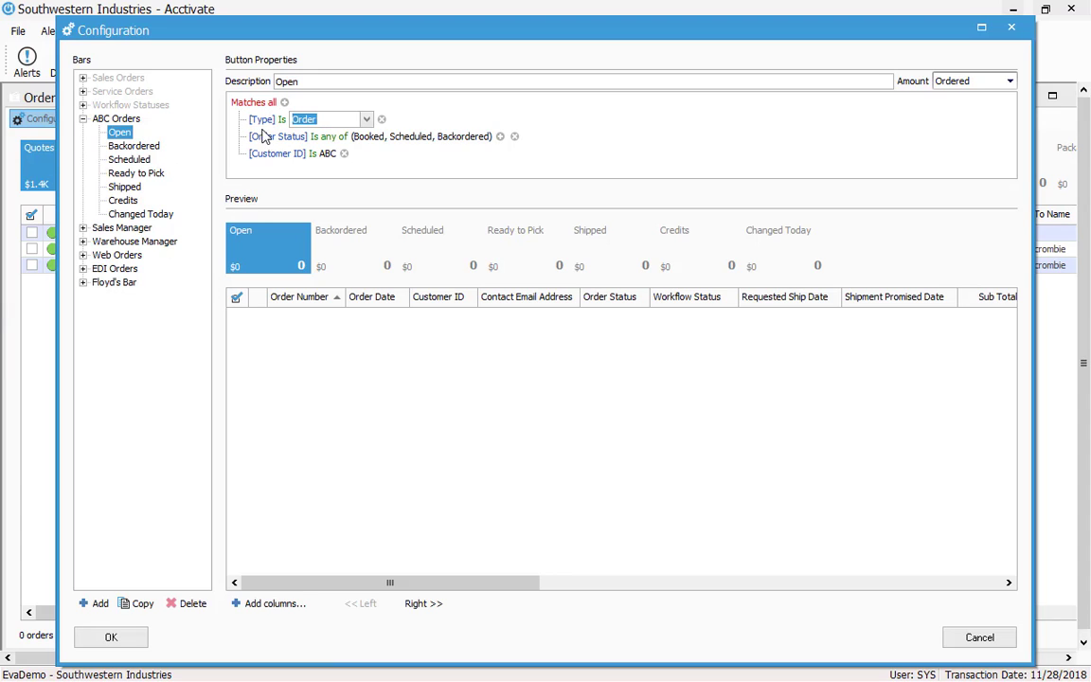
left_click(365, 120)
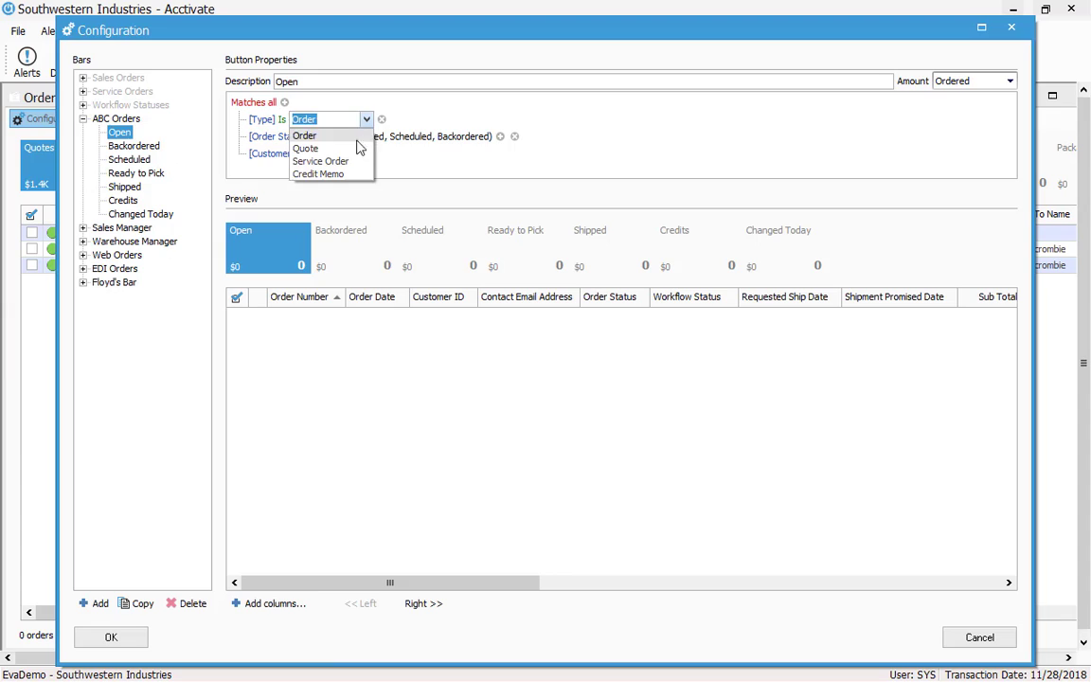
left_click(351, 135)
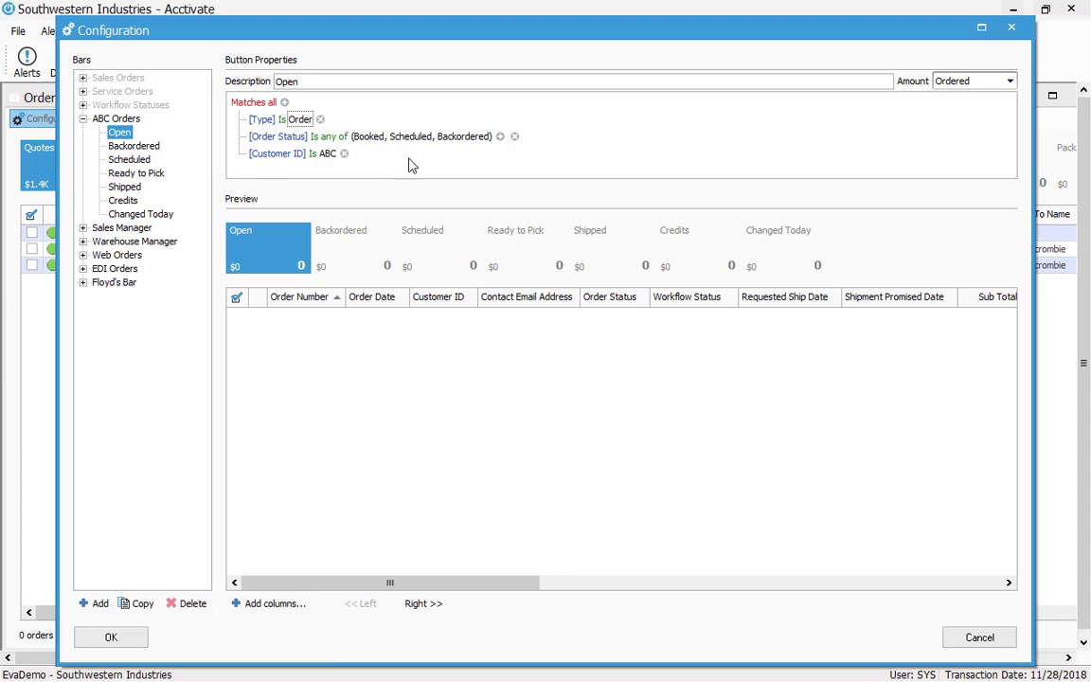
Add an Origin ID condition to the ABC Orders Open button's filter, remove it again, and close the configuration
left_click(329, 155)
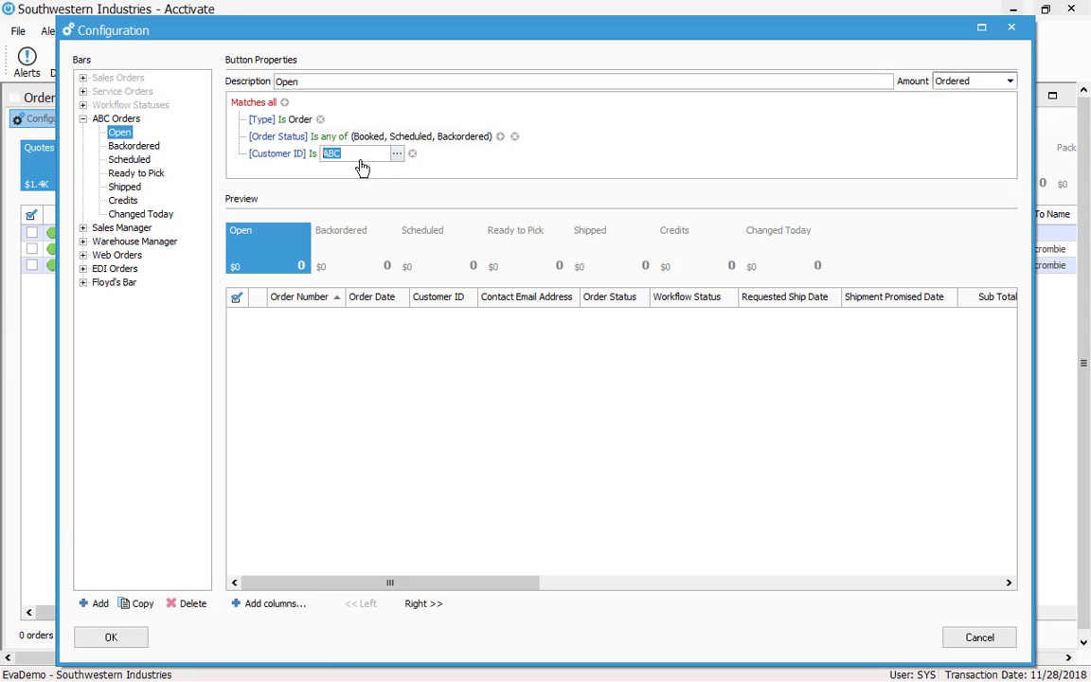
left_click(284, 102)
left_click(280, 171)
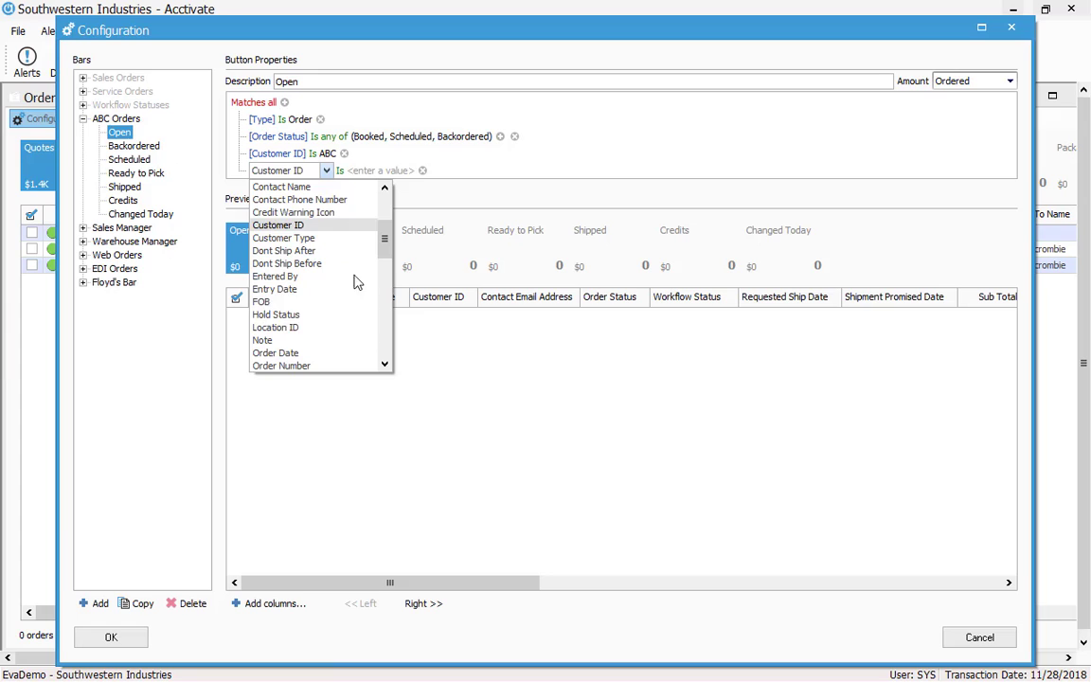
scroll(343, 308, "down", 5)
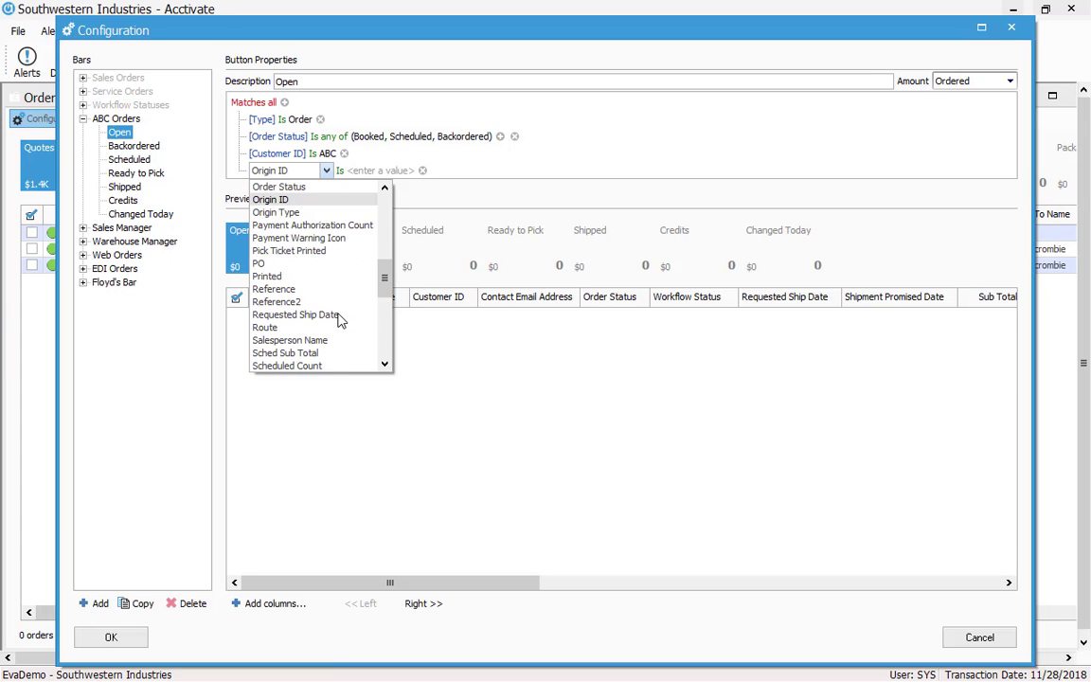
scroll(341, 316, "up", 1)
left_click(316, 239)
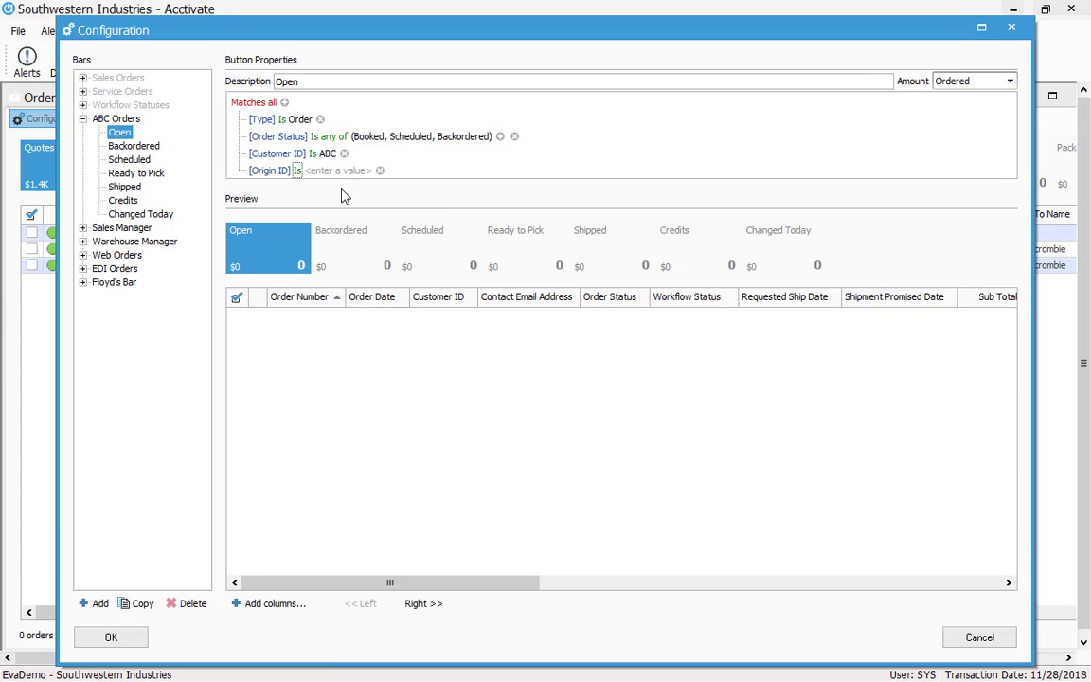
left_click(346, 177)
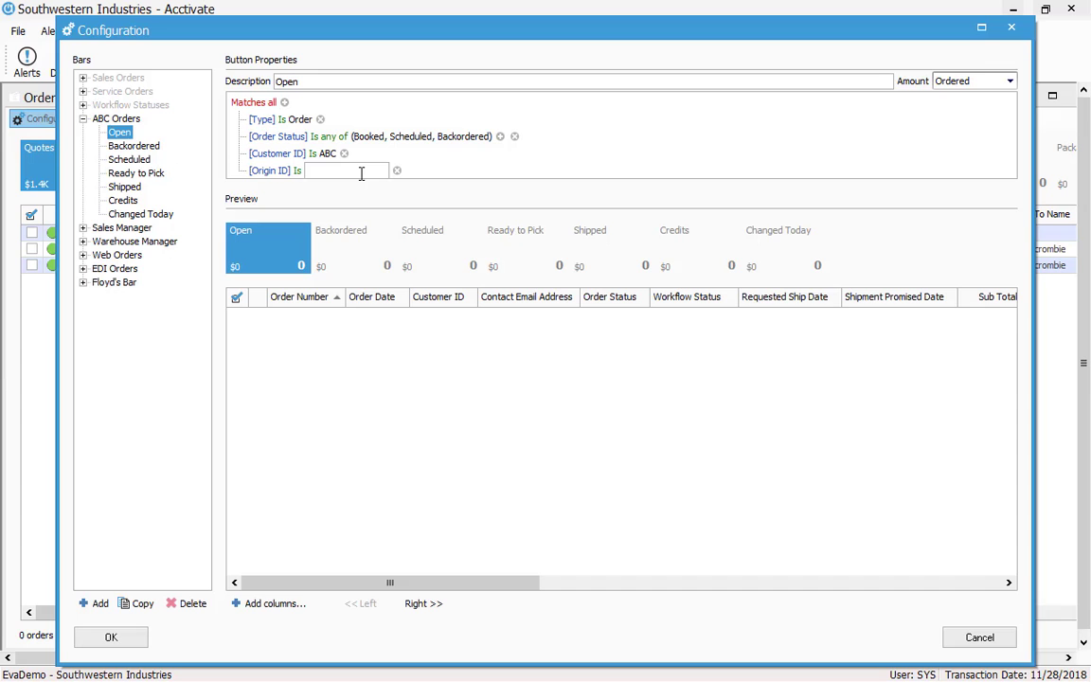
left_click(397, 170)
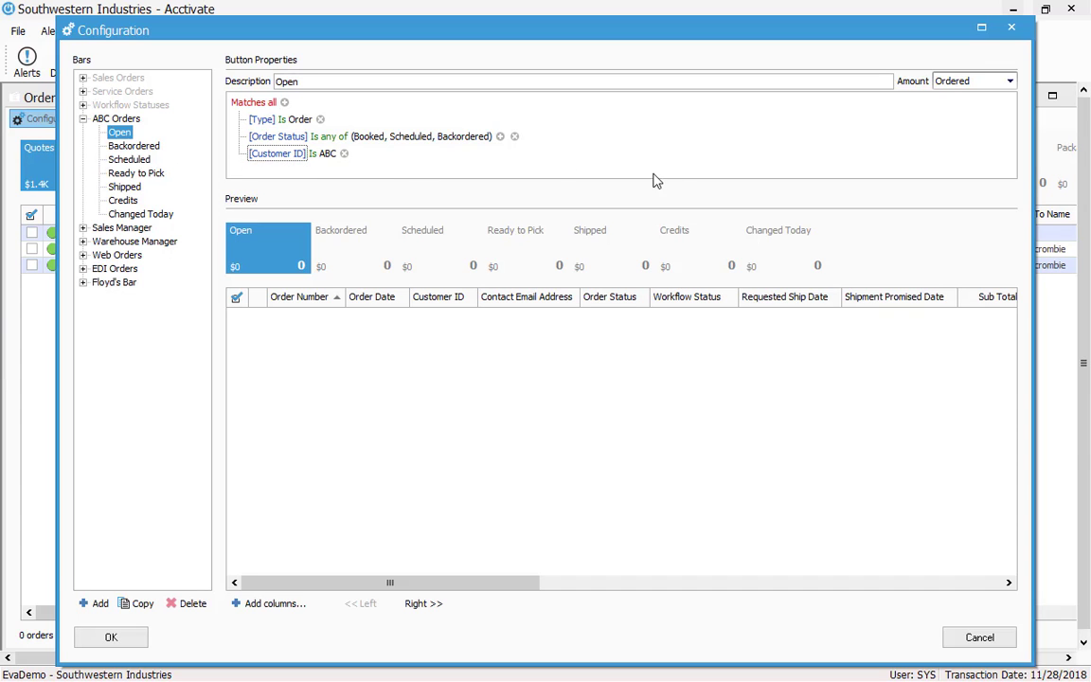
left_click(111, 638)
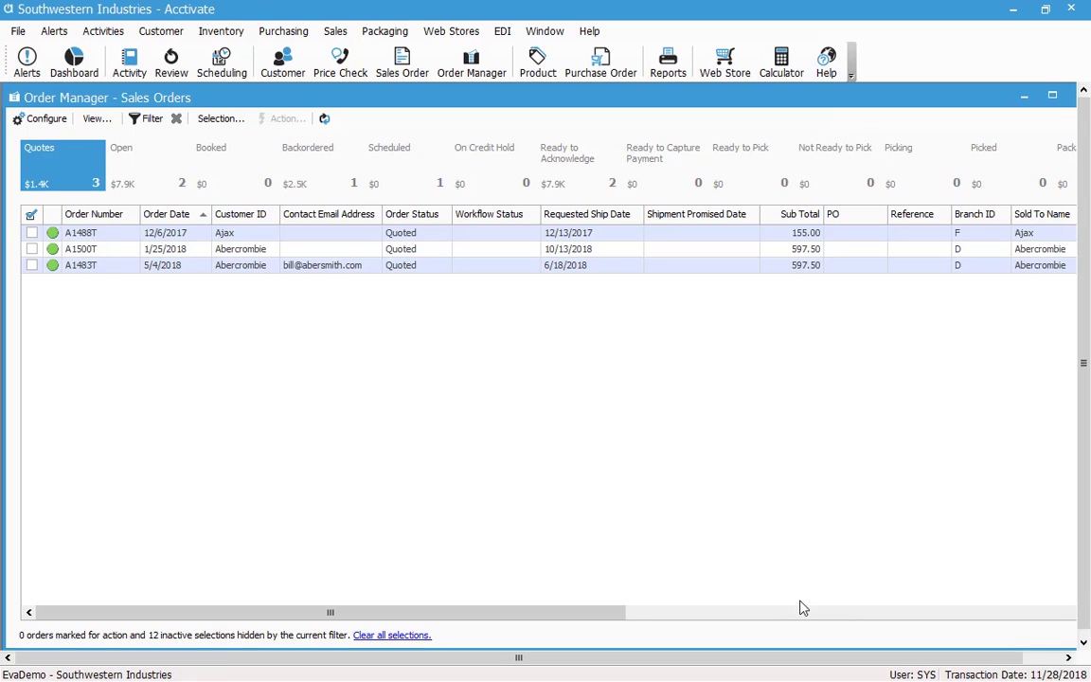
Look over the further columns of the Quotes list, and switch the Order Manager to the Workflow Statuses view
left_click_drag(565, 613, 885, 614)
left_click(96, 118)
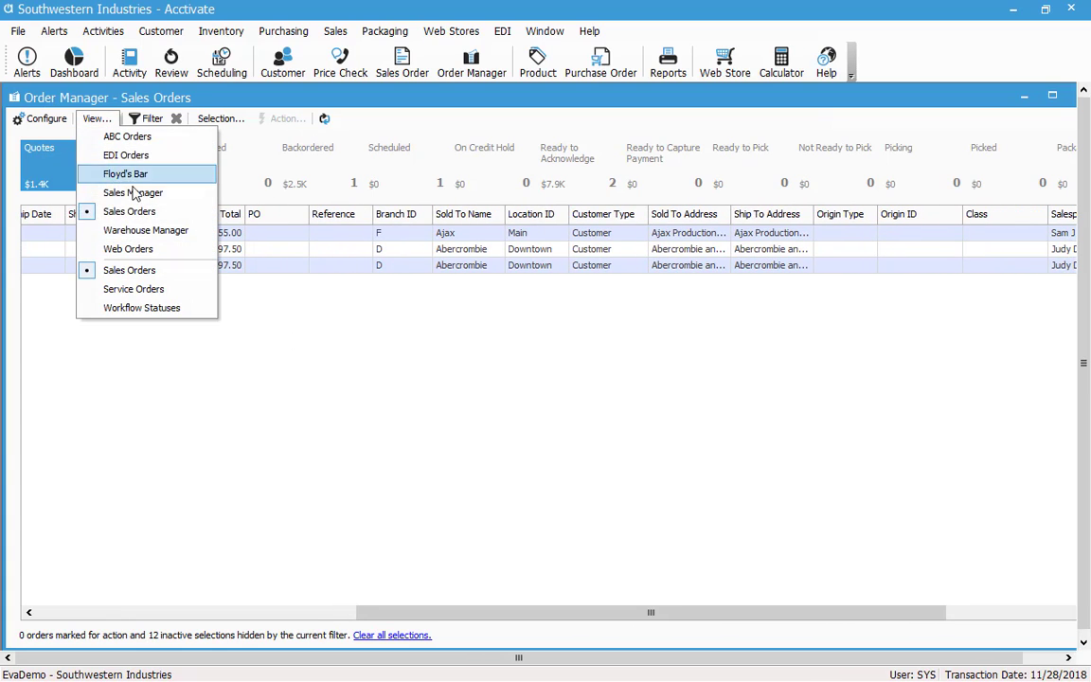
left_click(142, 308)
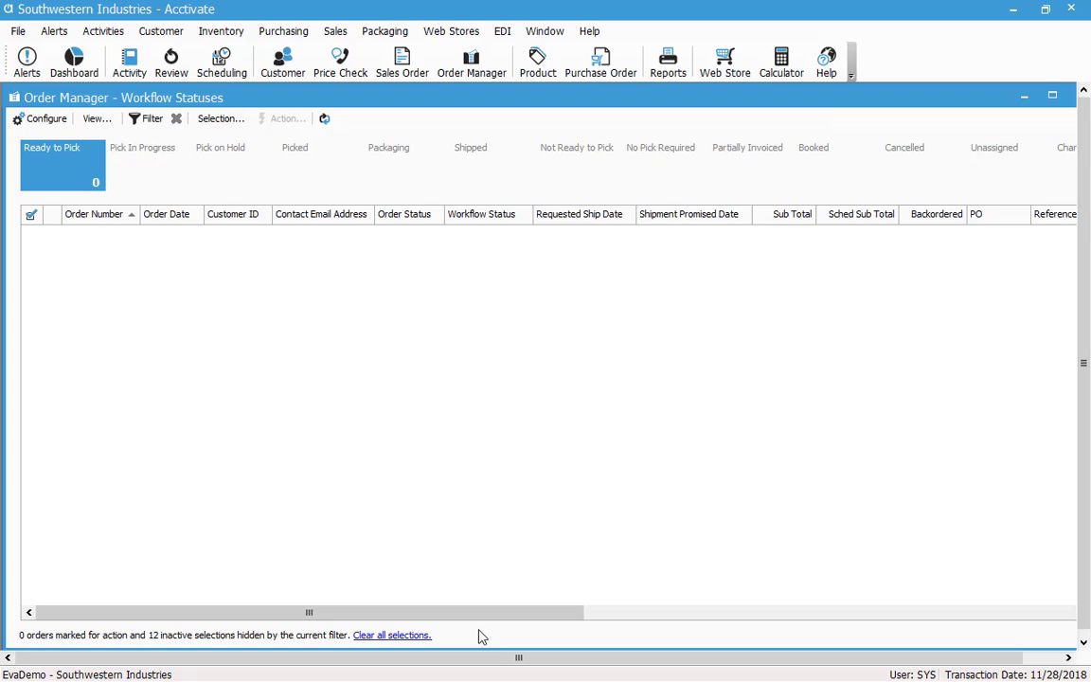
left_click_drag(485, 613, 979, 569)
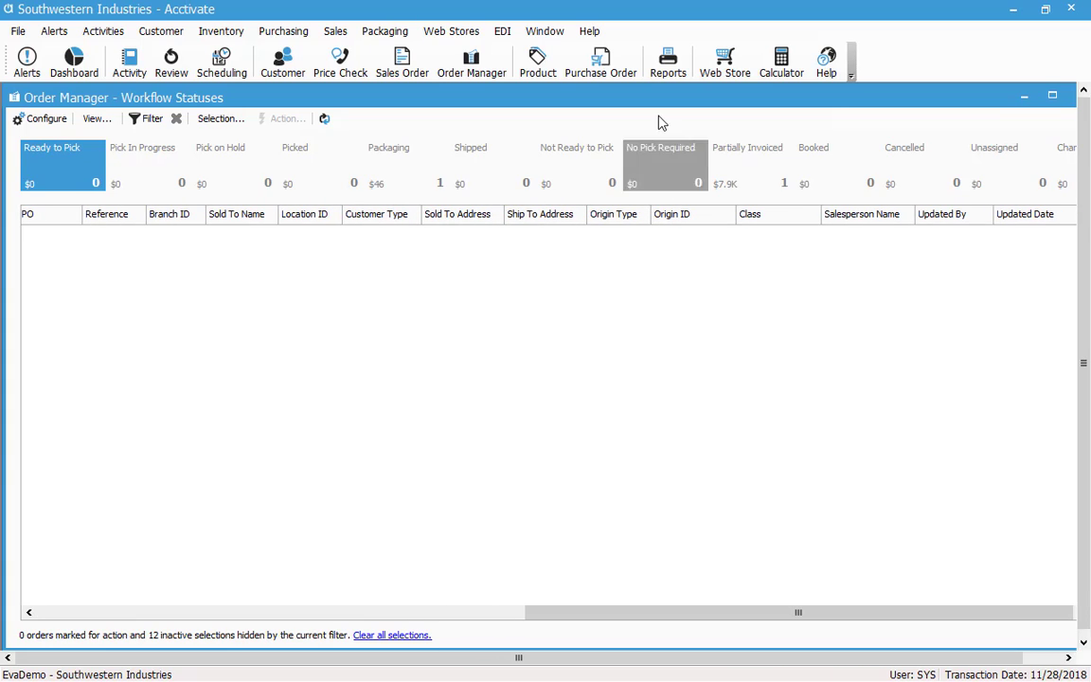
Show the Shipped and Packaging lists in Workflow Statuses, and examine the Packaging order across all its columns
left_click(492, 183)
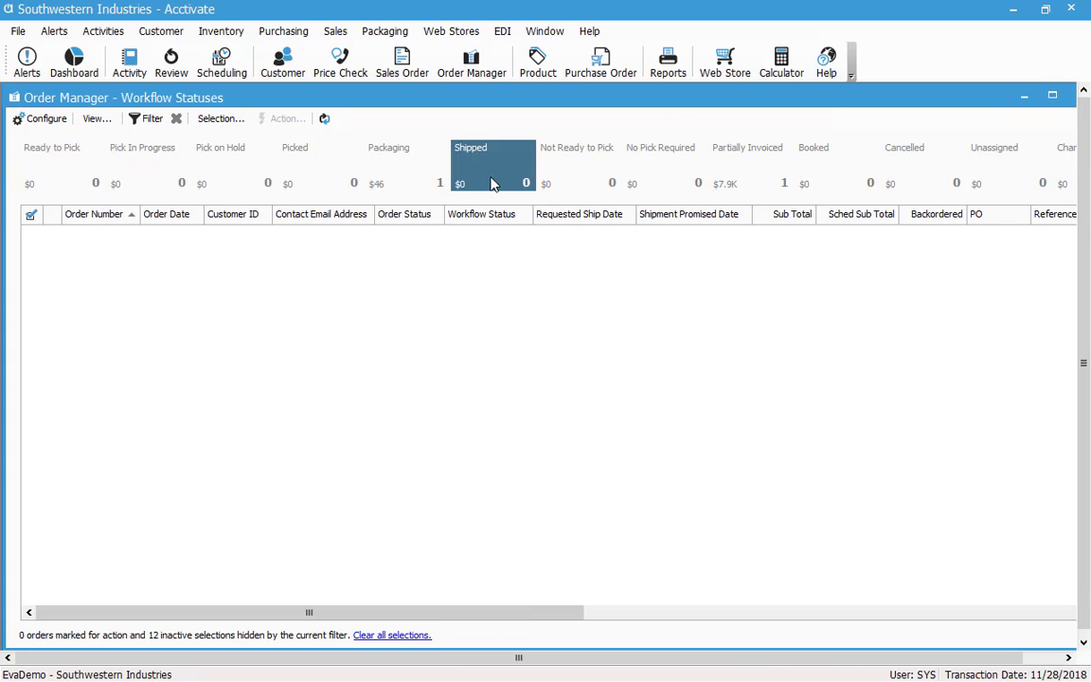
left_click(381, 168)
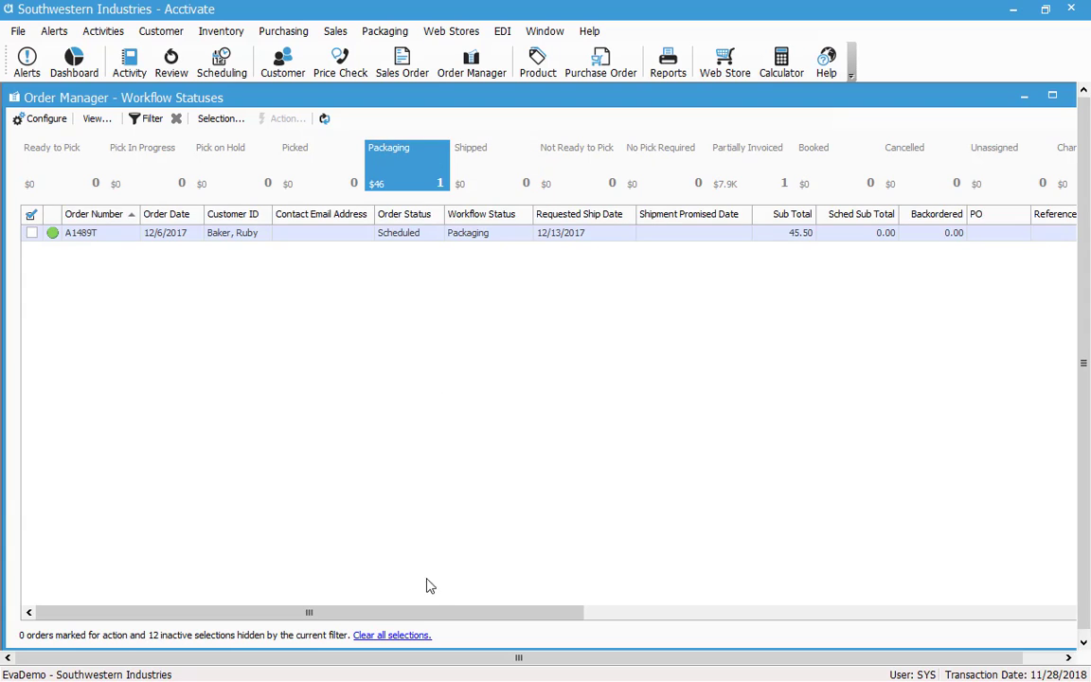
left_click_drag(421, 614, 940, 599)
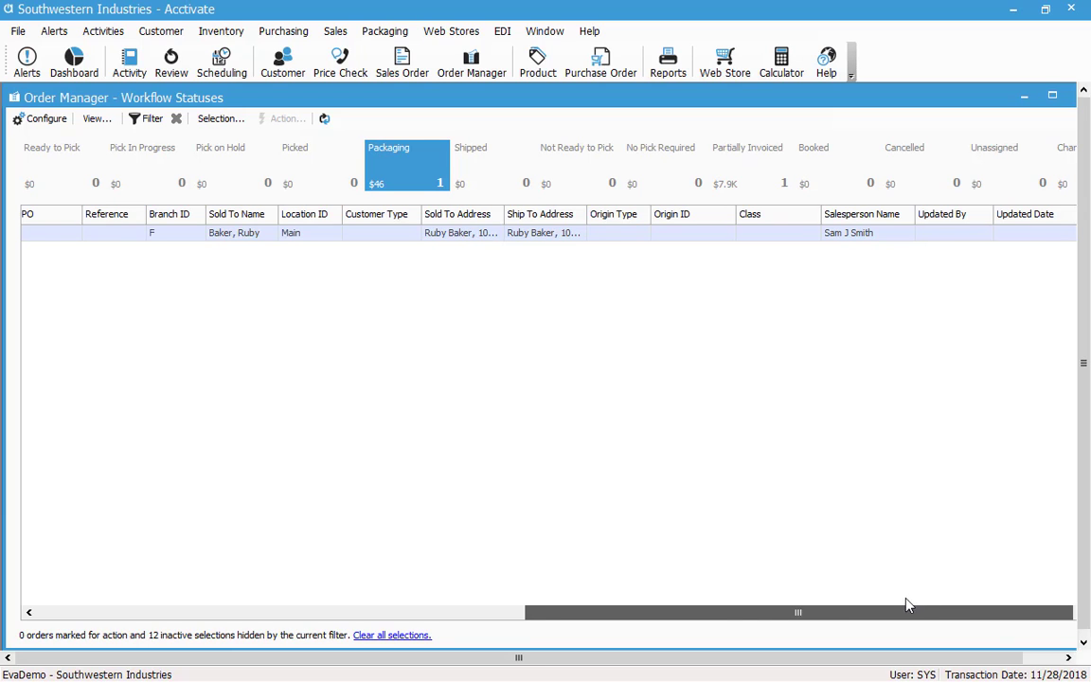
left_click_drag(906, 604, 542, 573)
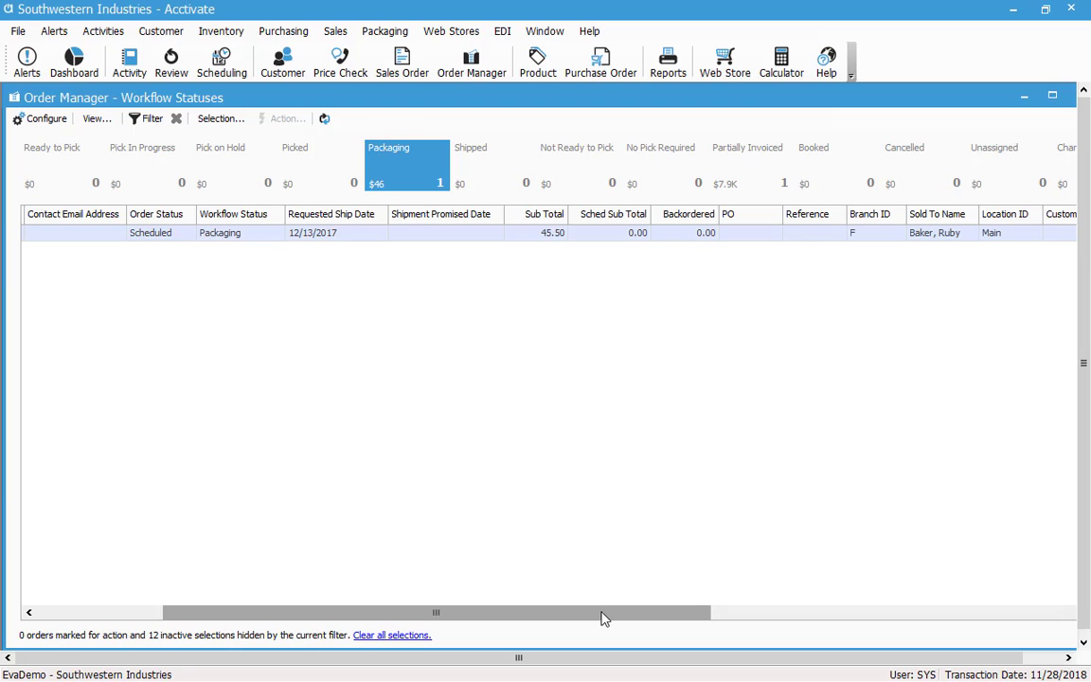
left_click_drag(484, 608, 272, 611)
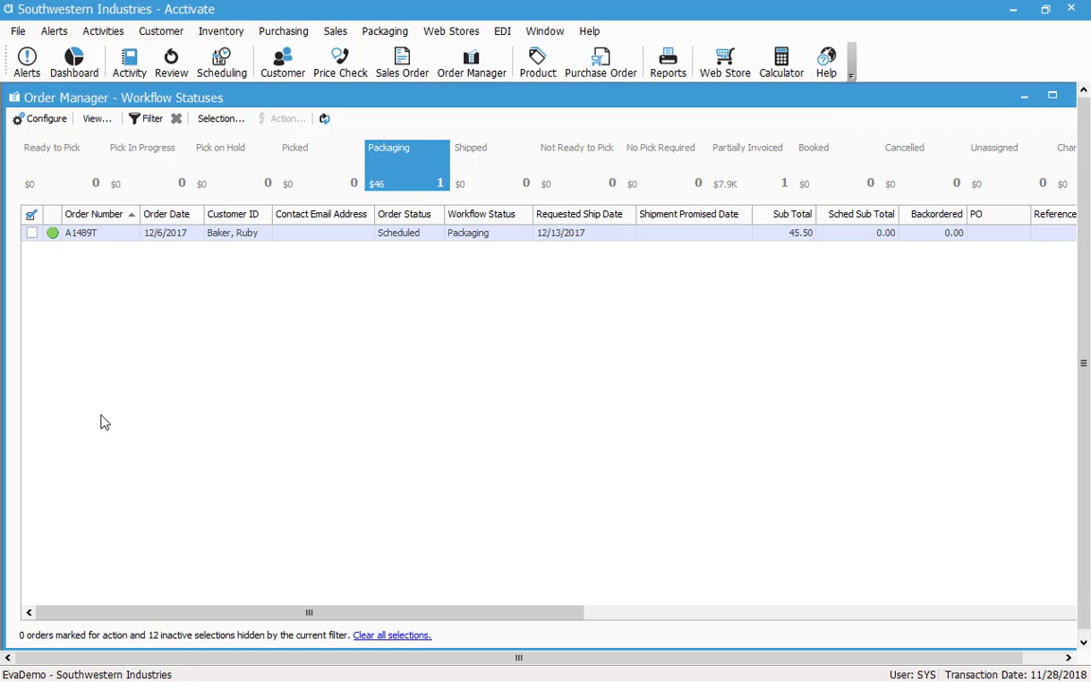
Check the available Order Manager views, choose Workflow Statuses again, and show its Ready to Pick list
left_click(110, 123)
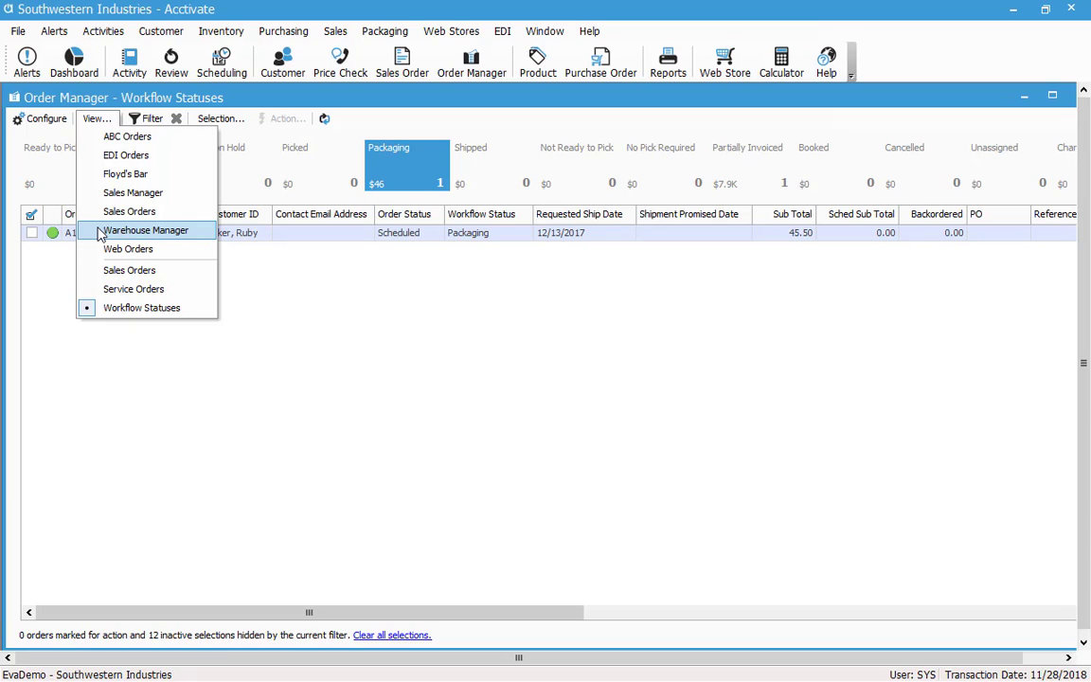
left_click(142, 308)
left_click(73, 165)
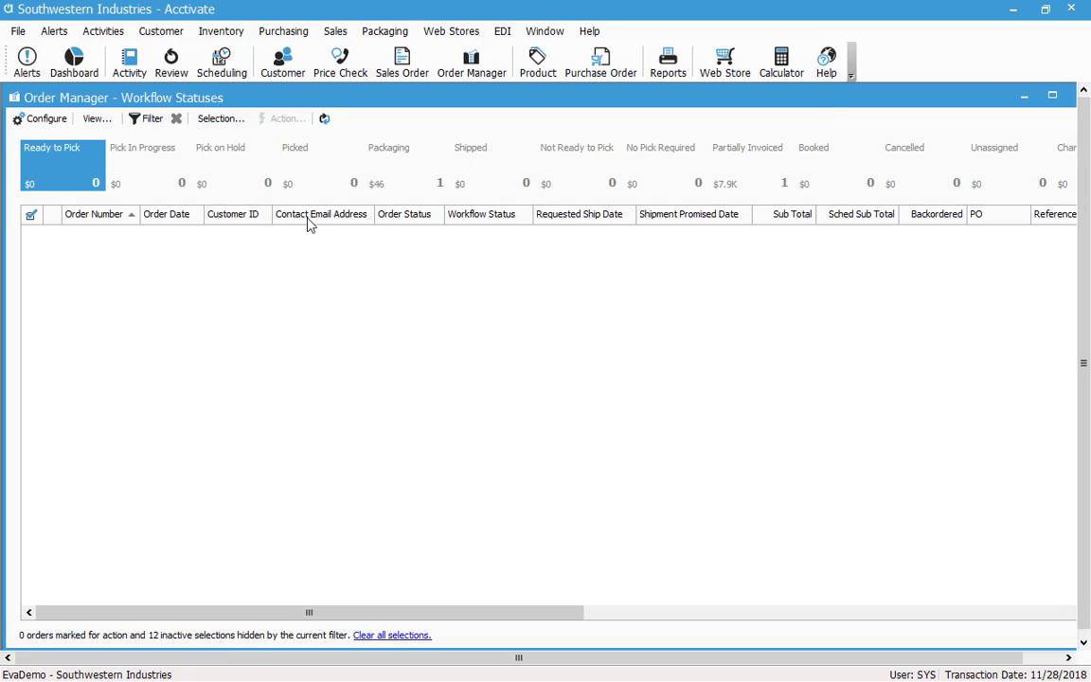
Switch the Order Manager to the Warehouse Manager view, and clear its active filter and all order selections
left_click(115, 128)
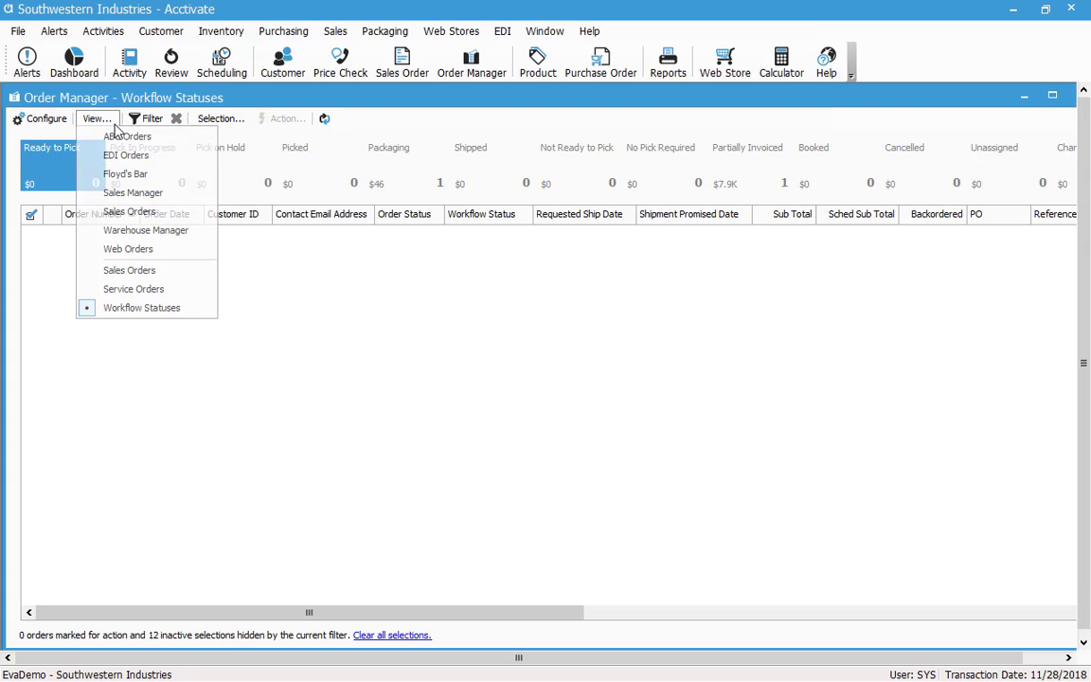
left_click(142, 231)
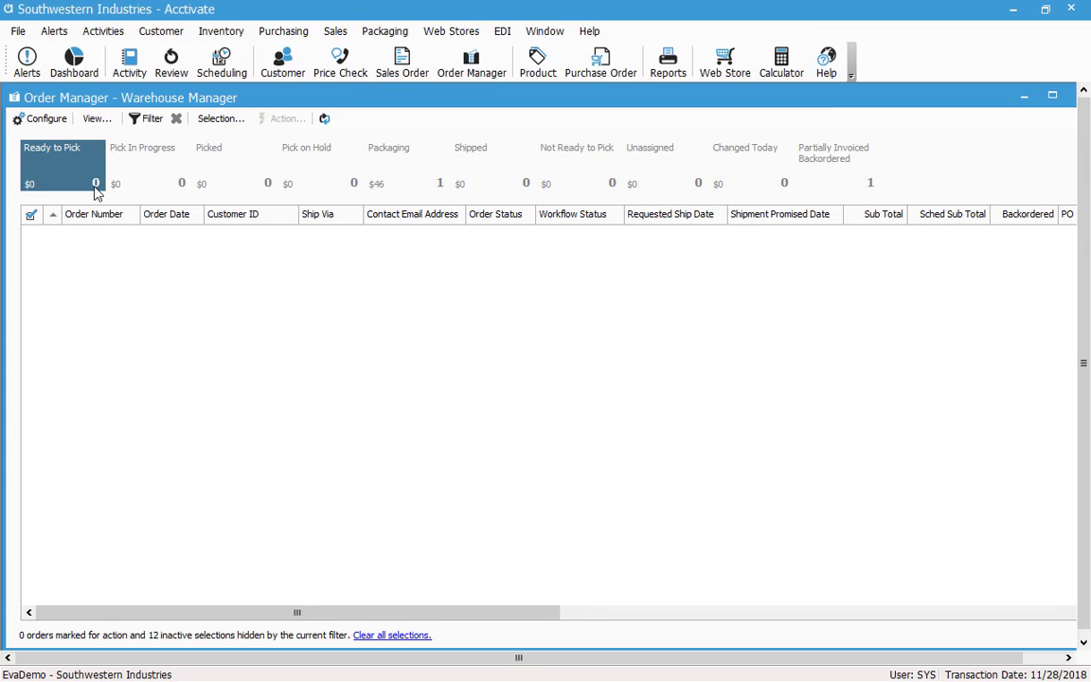
left_click(176, 119)
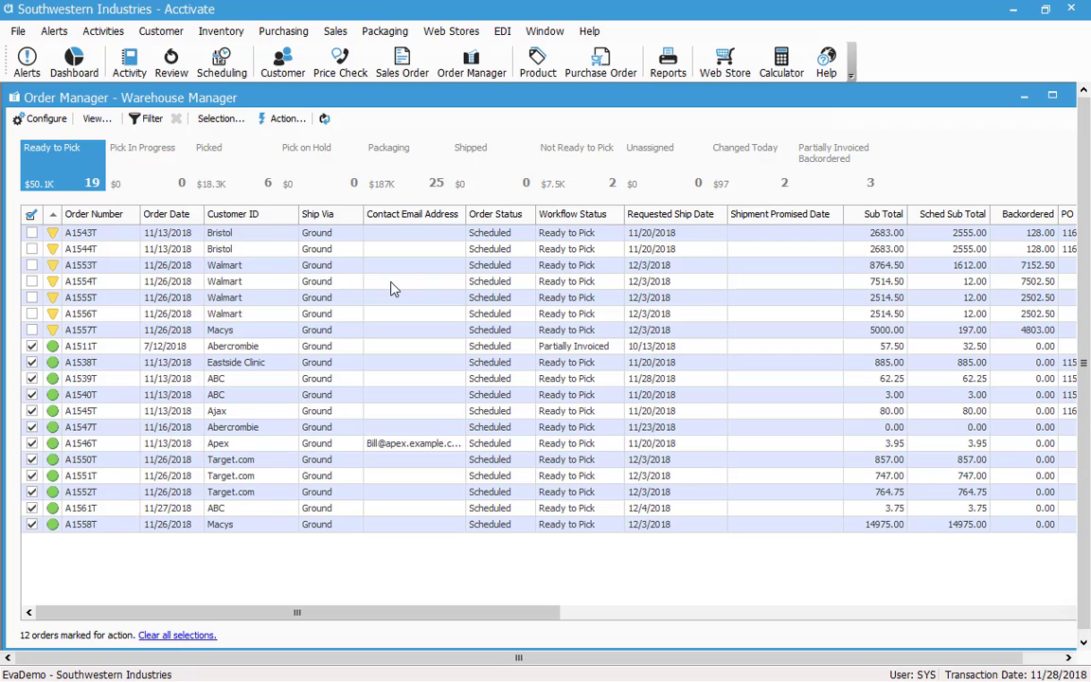
left_click(172, 635)
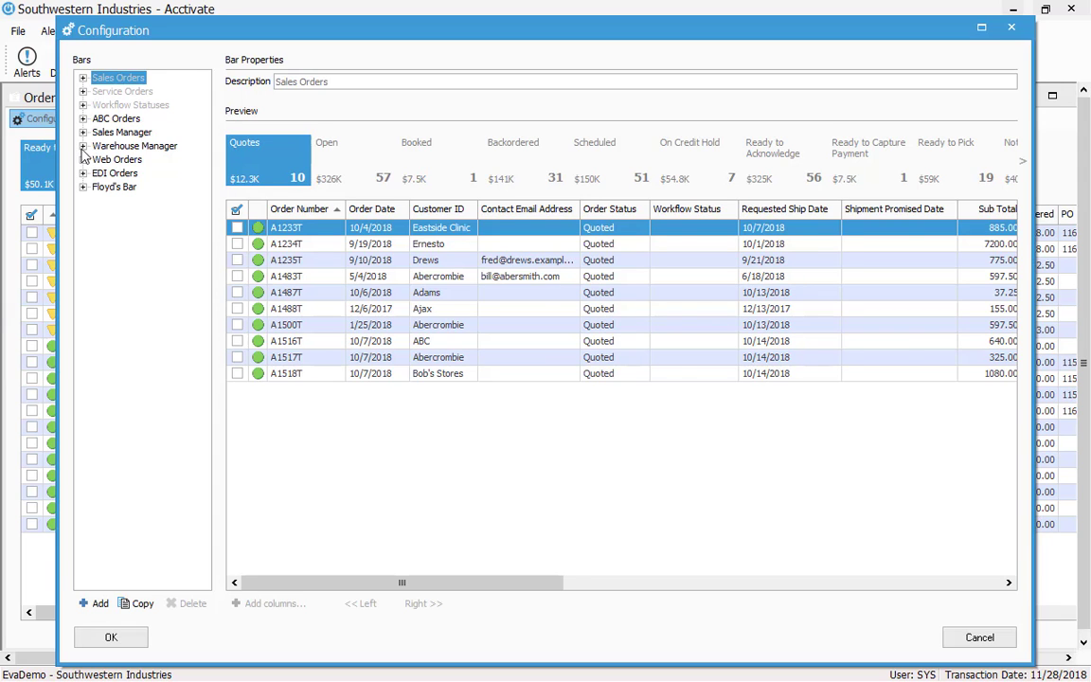
In the bar configuration, add a button named Orders to Reschedule to the Warehouse Manager bar
left_click(83, 147)
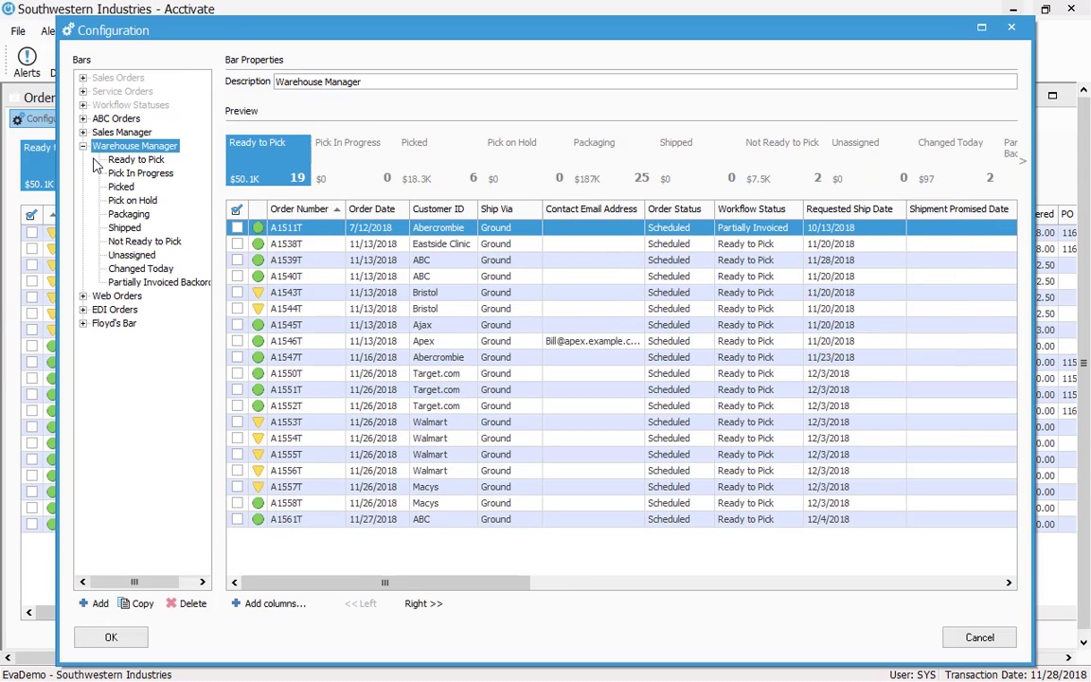
left_click(95, 603)
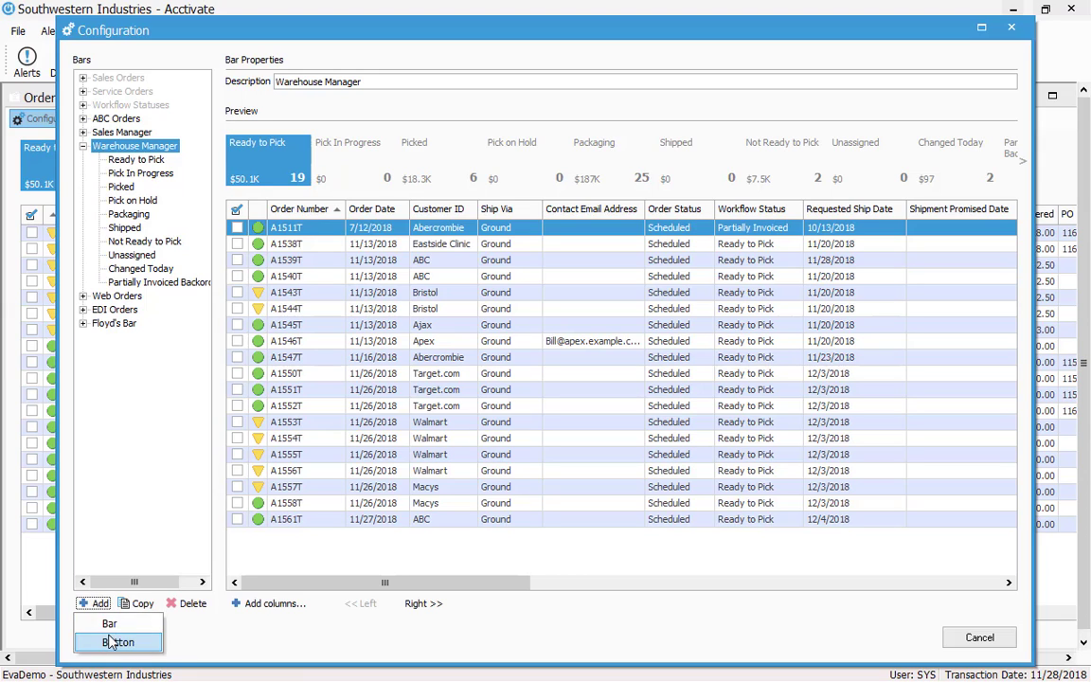
left_click(111, 642)
type("Orders to Reschedule")
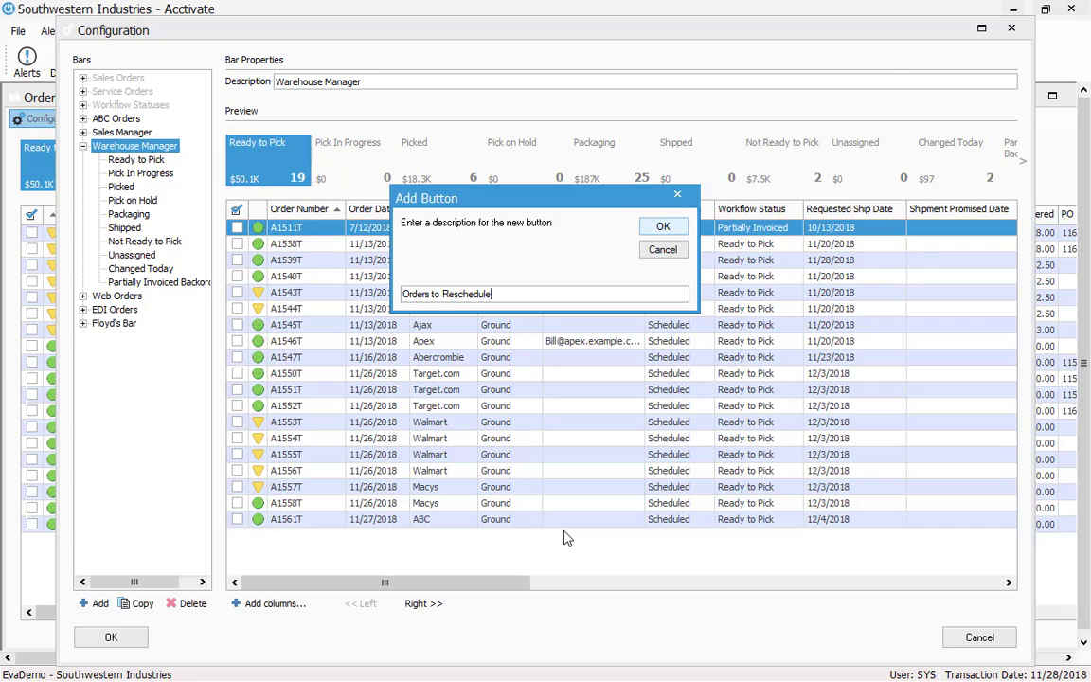
key("Return")
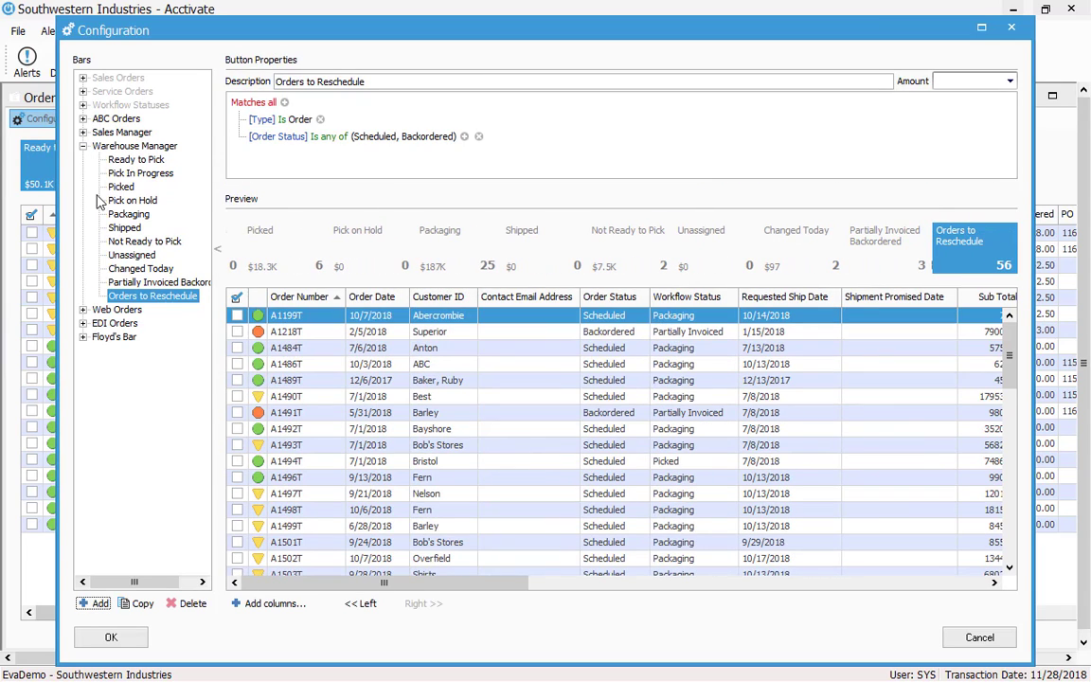
Add a filter condition on Workflow Status to the Orders to Reschedule button
left_click(285, 103)
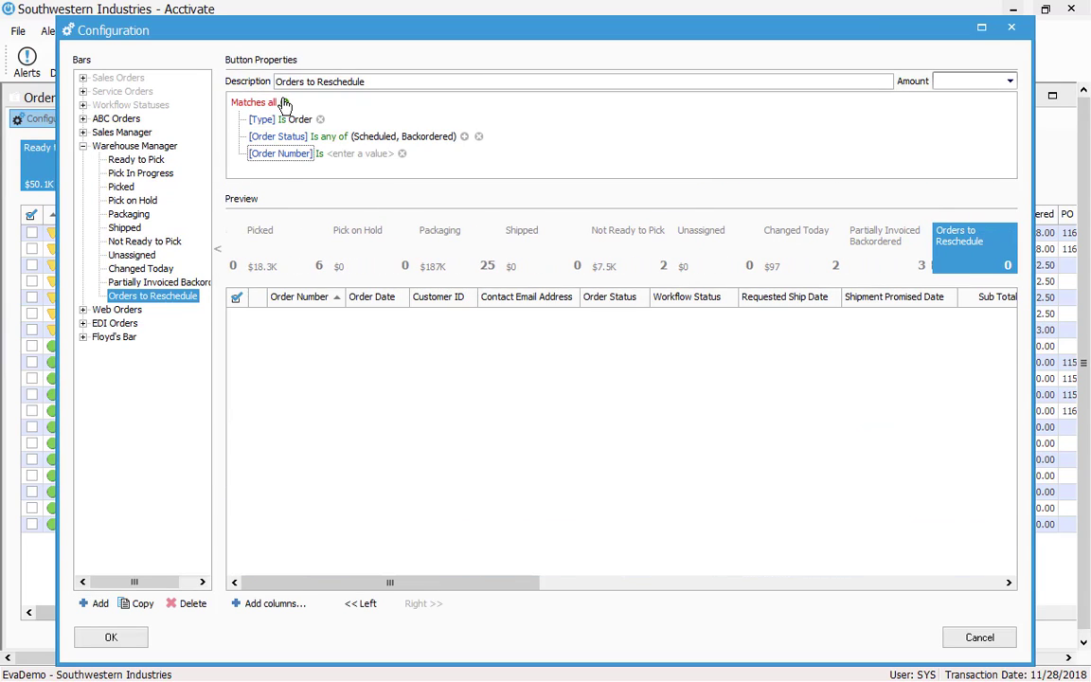
left_click(281, 154)
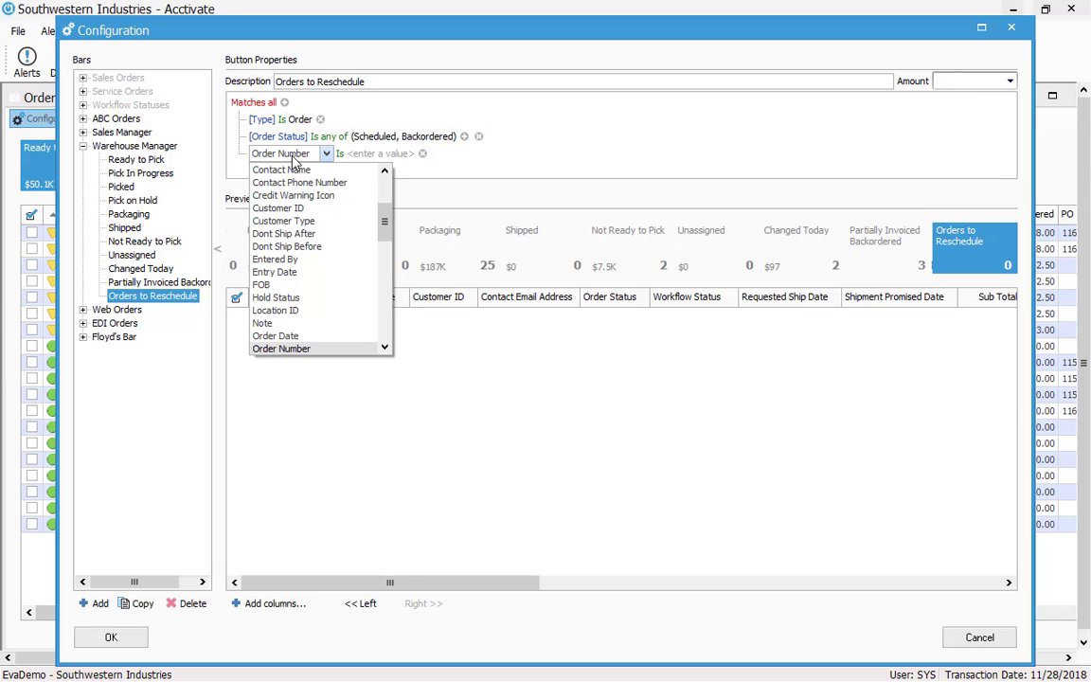
scroll(311, 248, "down", 9)
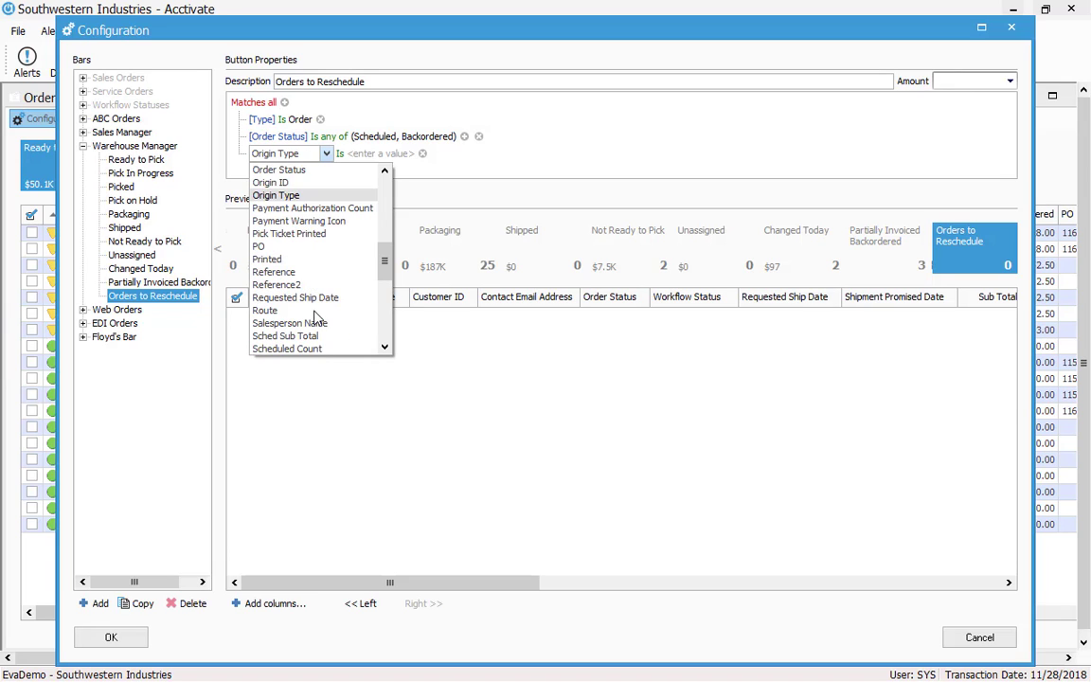
scroll(318, 317, "down", 2)
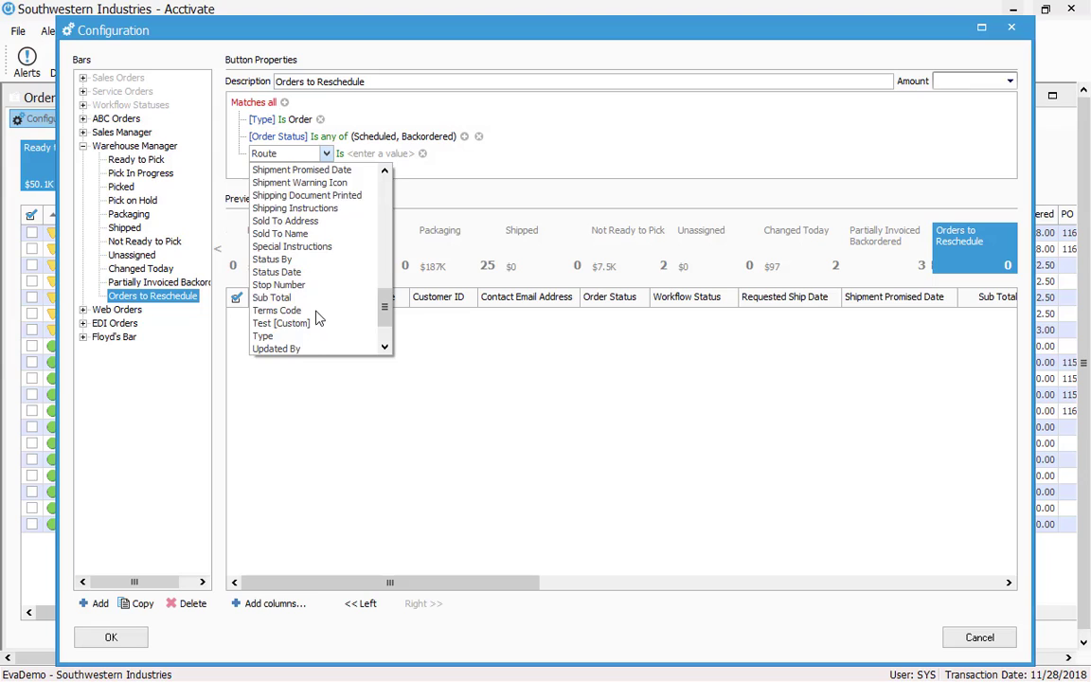
scroll(319, 318, "down", 2)
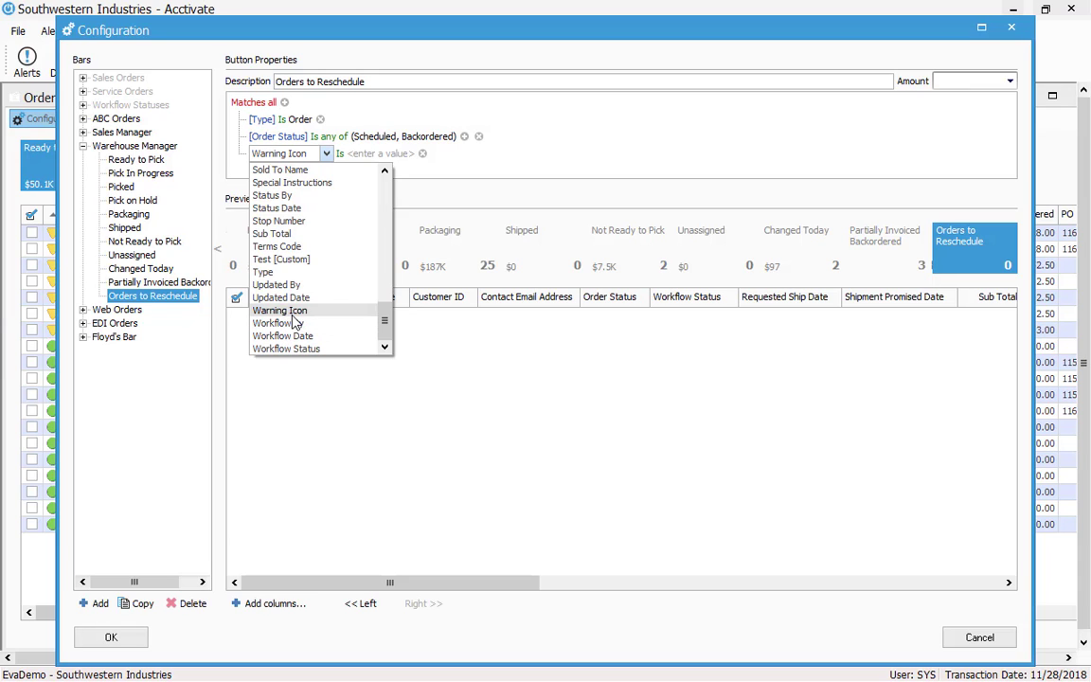
scroll(291, 299, "up", 1)
scroll(293, 312, "down", 1)
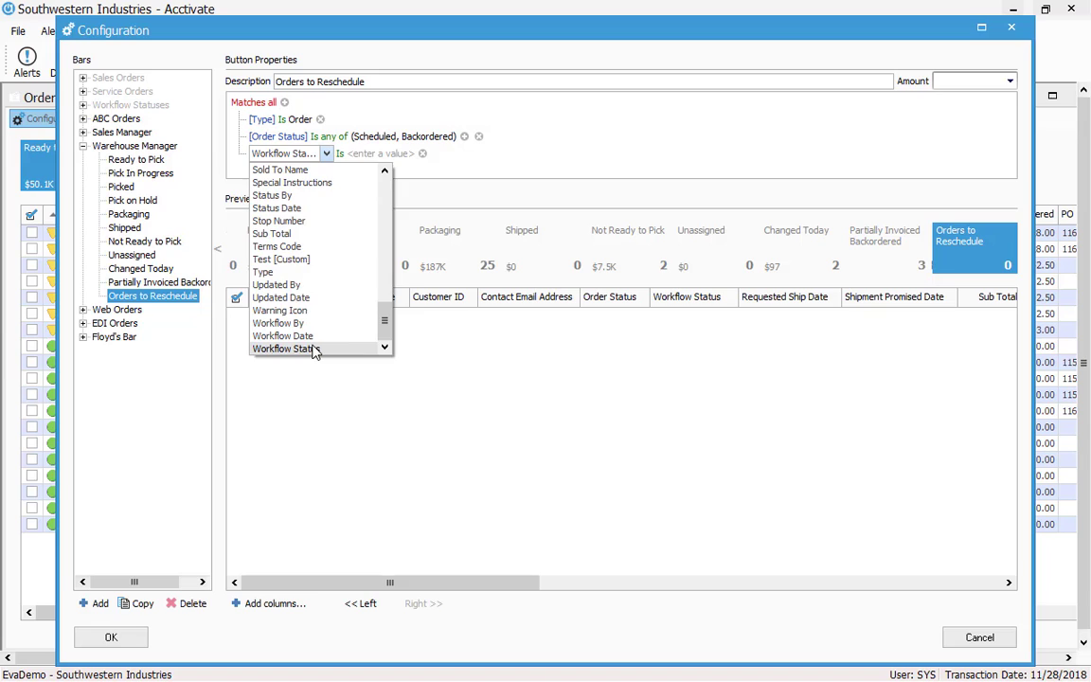
left_click(289, 349)
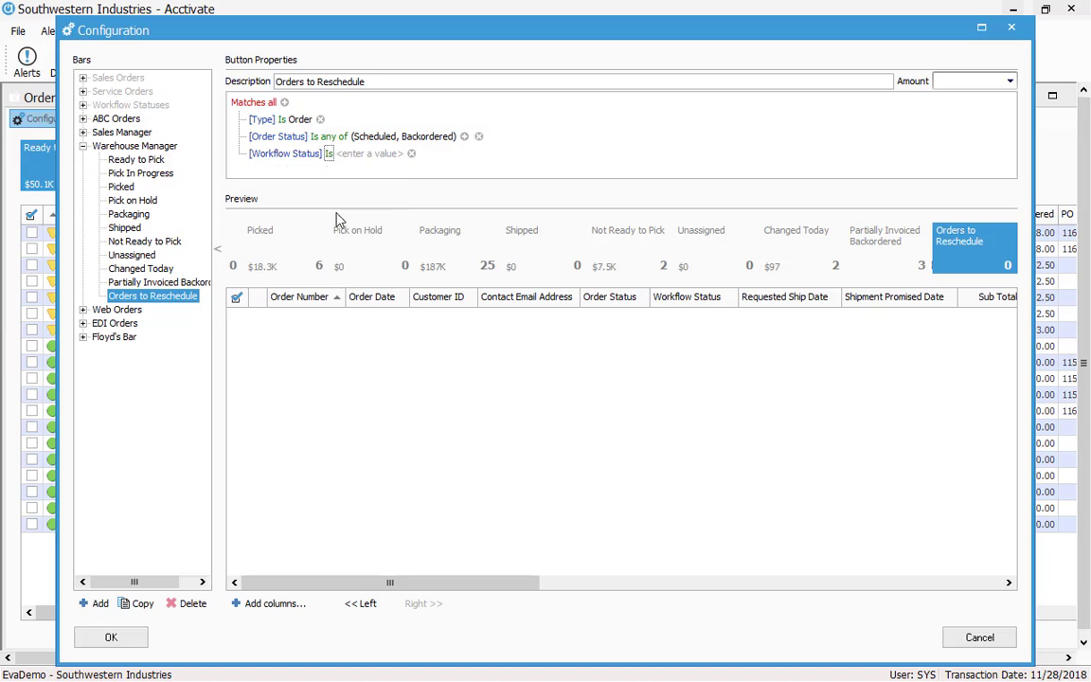
Set the Workflow Status condition to Is any of, with the values Ready to Pick and Partially Invoiced
left_click(331, 155)
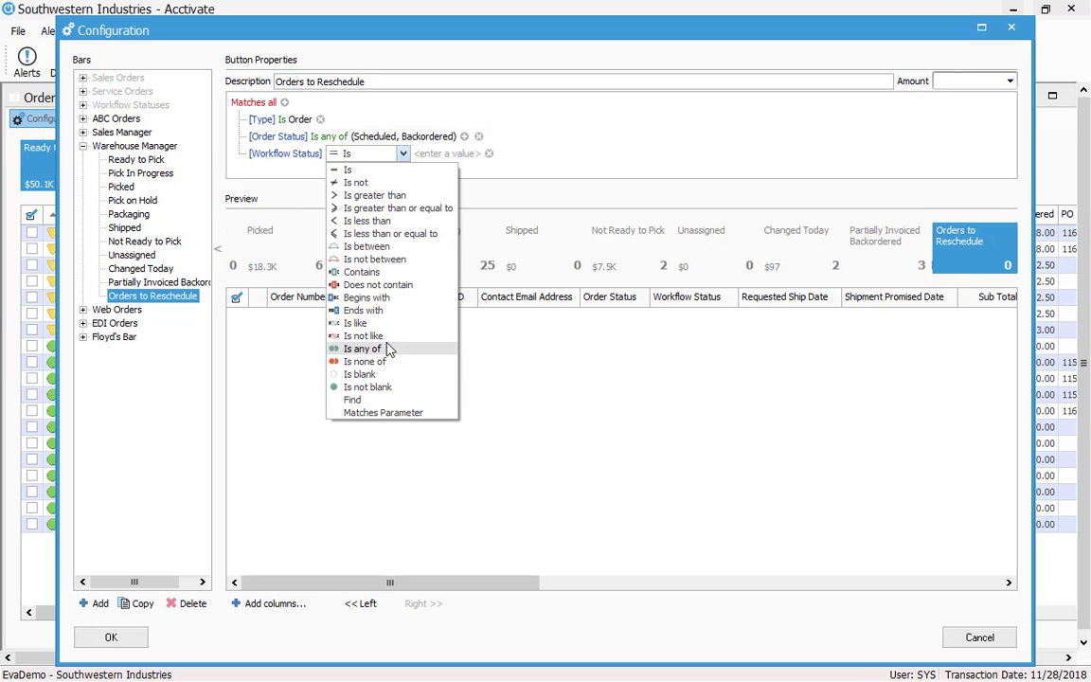
left_click(360, 349)
left_click(399, 154)
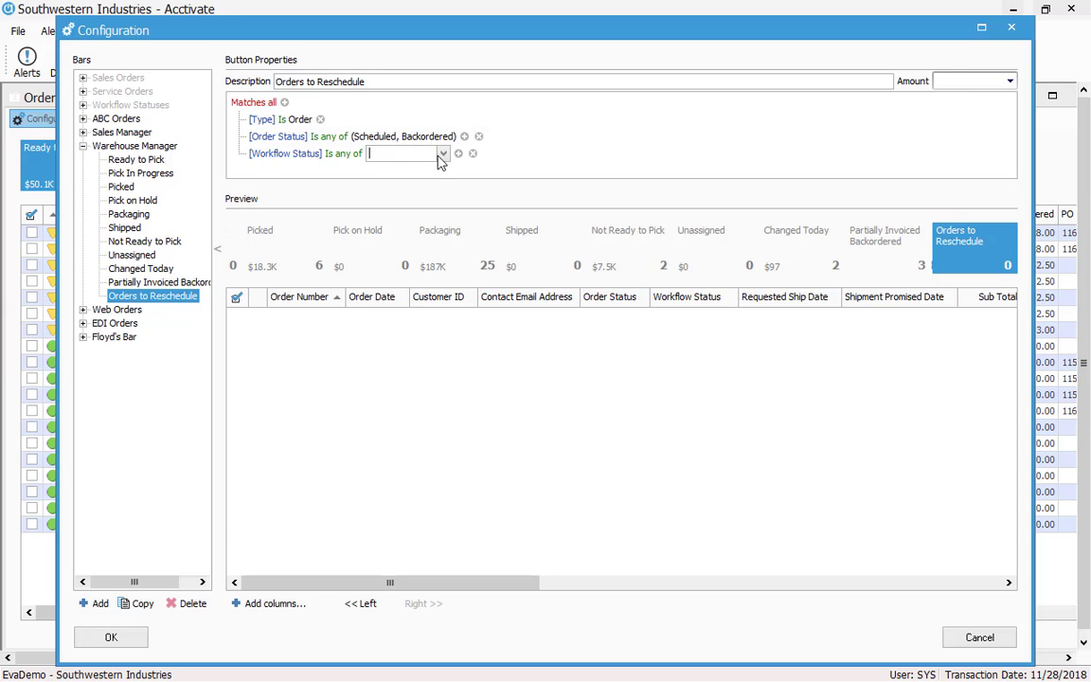
left_click(443, 154)
scroll(426, 216, "down", 2)
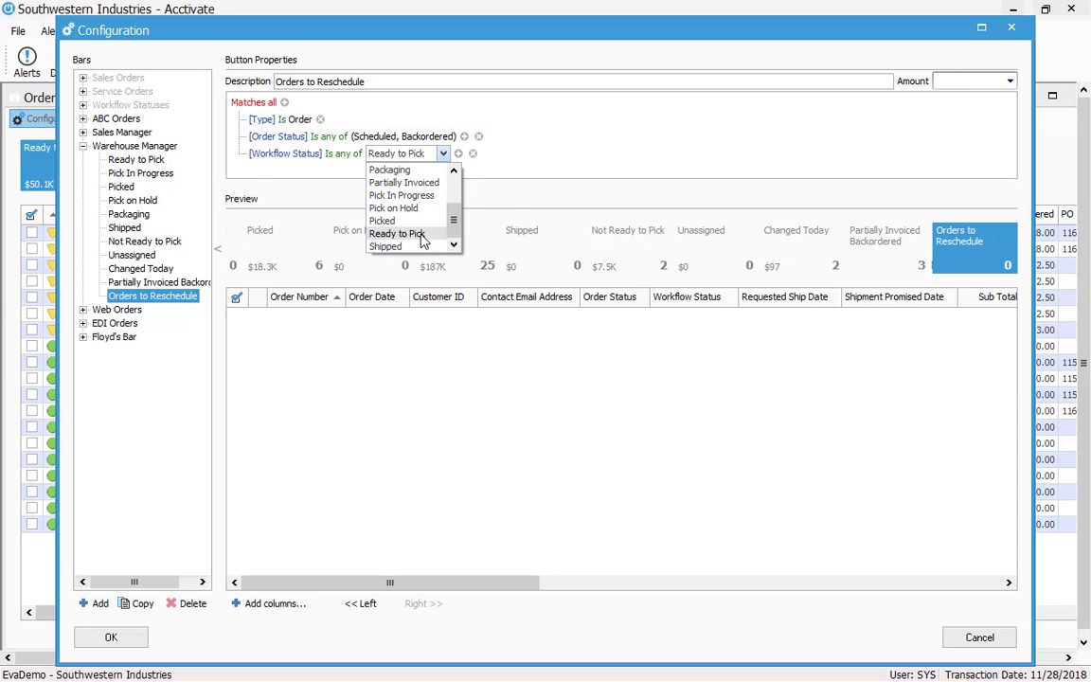
left_click(420, 235)
left_click(458, 154)
left_click(459, 155)
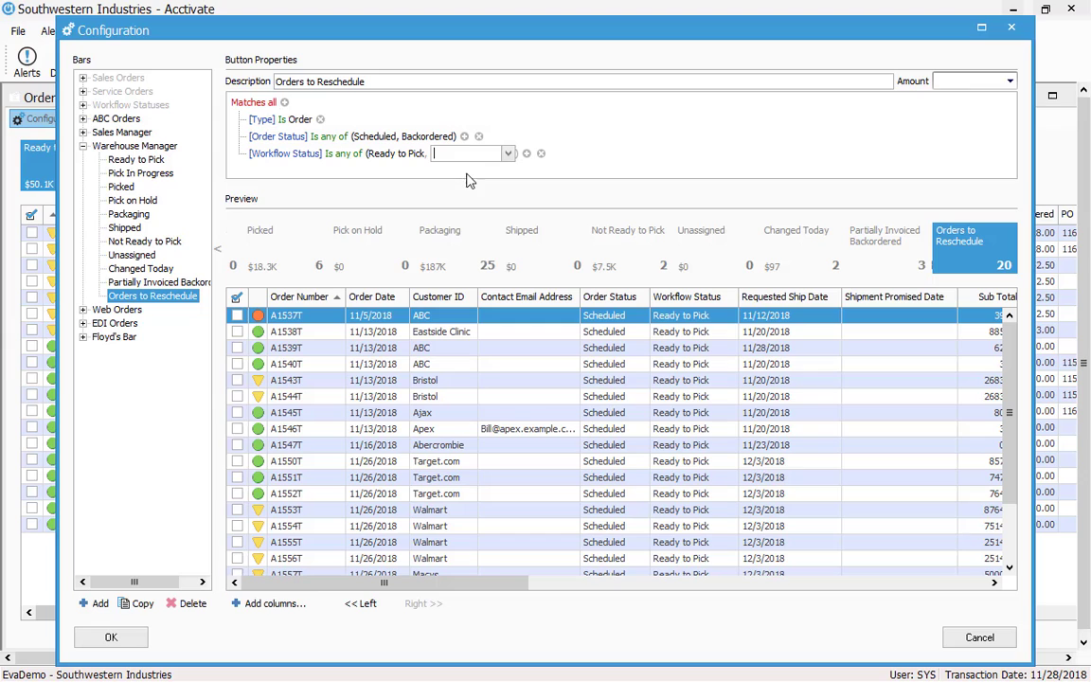
left_click(508, 153)
scroll(491, 206, "down", 2)
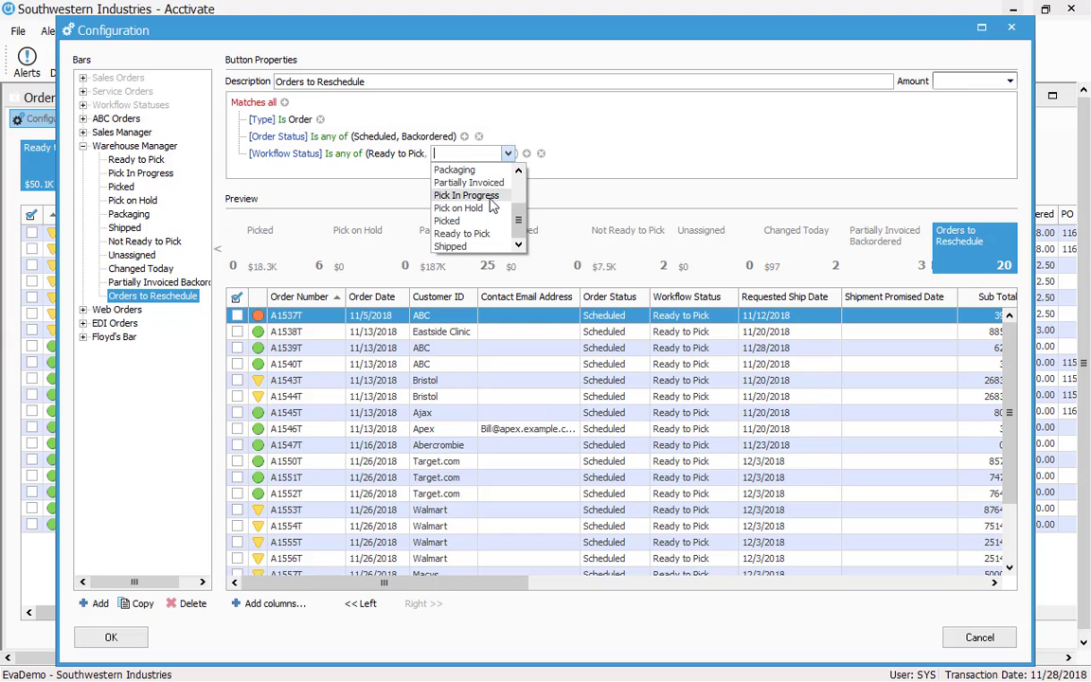
left_click(469, 181)
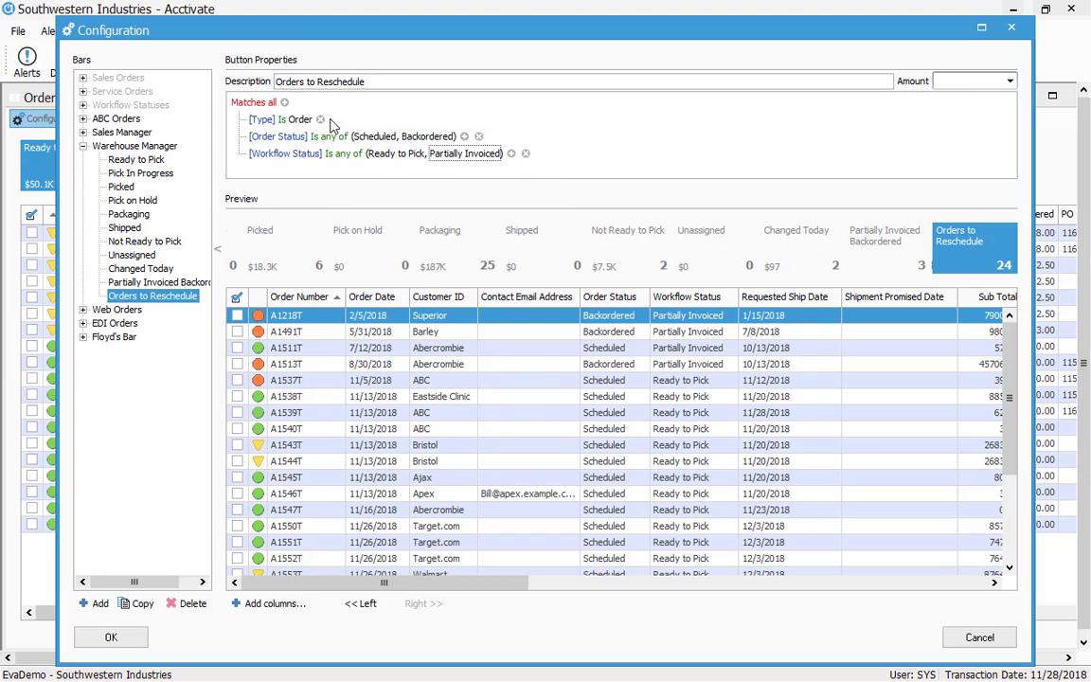
Add the condition Scheduled Icon Is not Scheduled to the Orders to Reschedule filter, and save the configuration
left_click(284, 102)
left_click(304, 170)
scroll(343, 301, "down", 5)
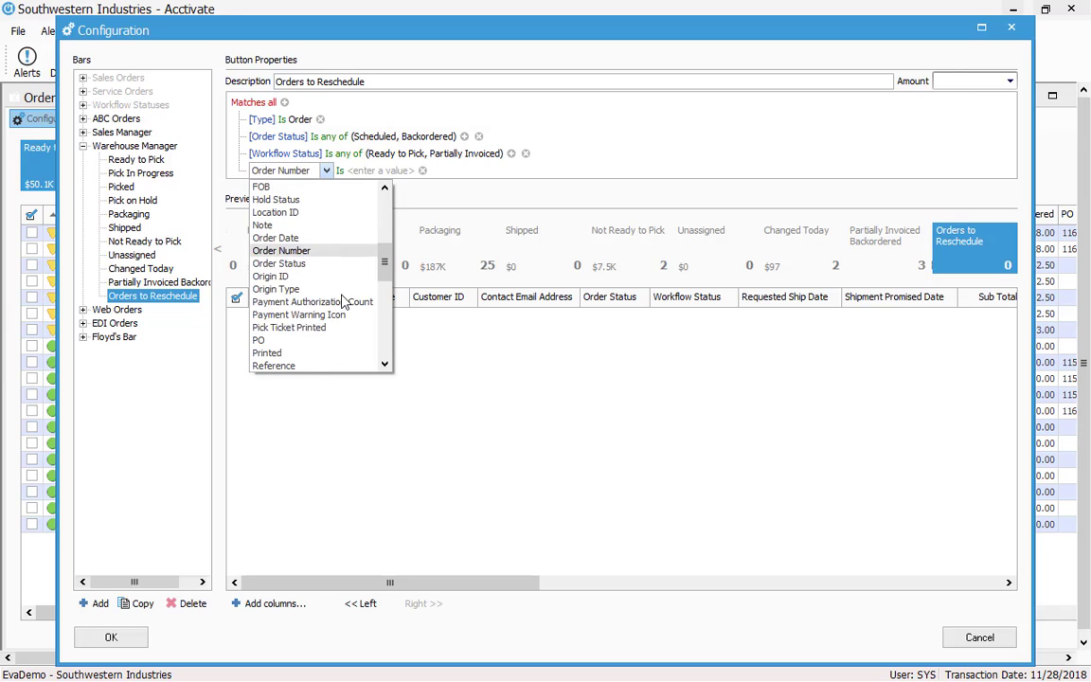
scroll(336, 307, "down", 3)
left_click(333, 333)
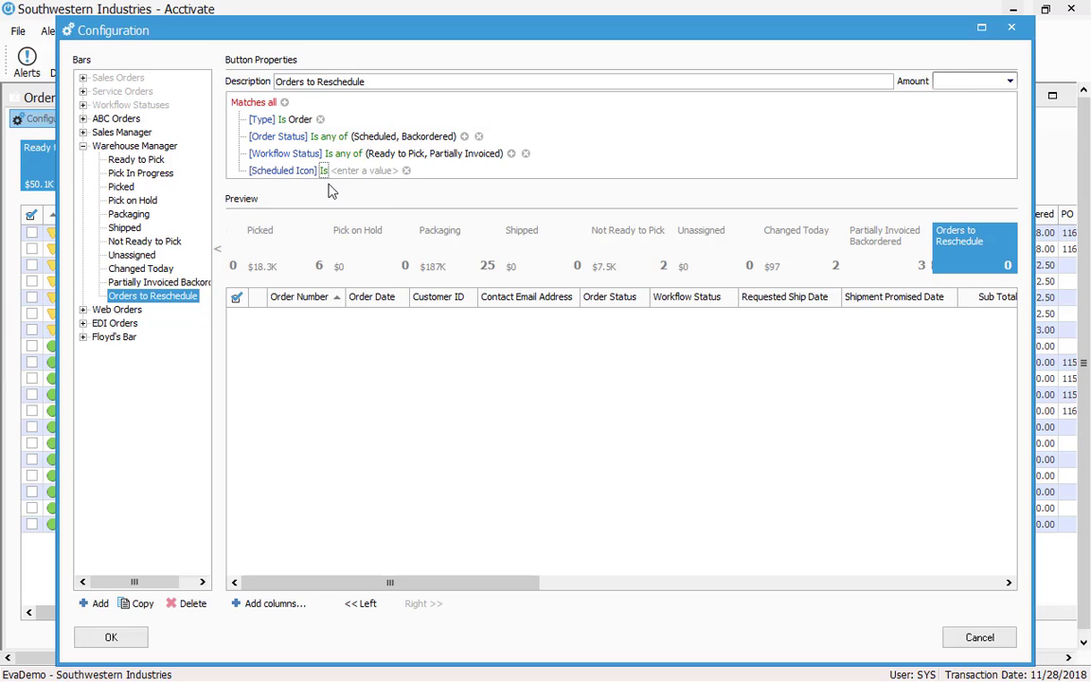
left_click(324, 171)
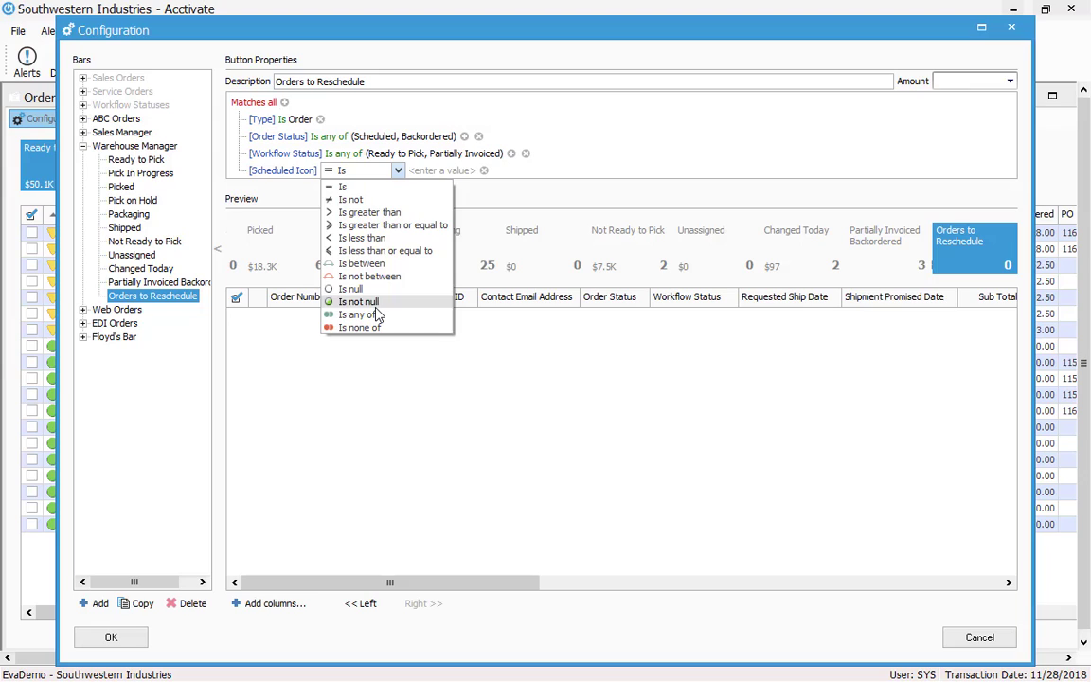
left_click(356, 201)
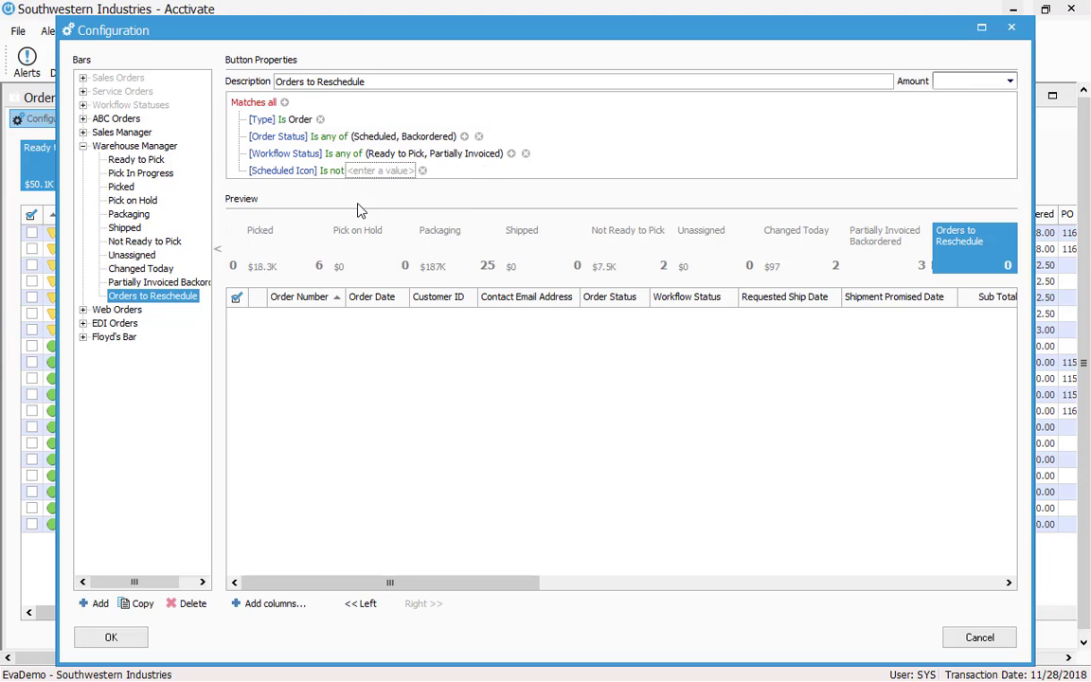
left_click(378, 172)
left_click(422, 172)
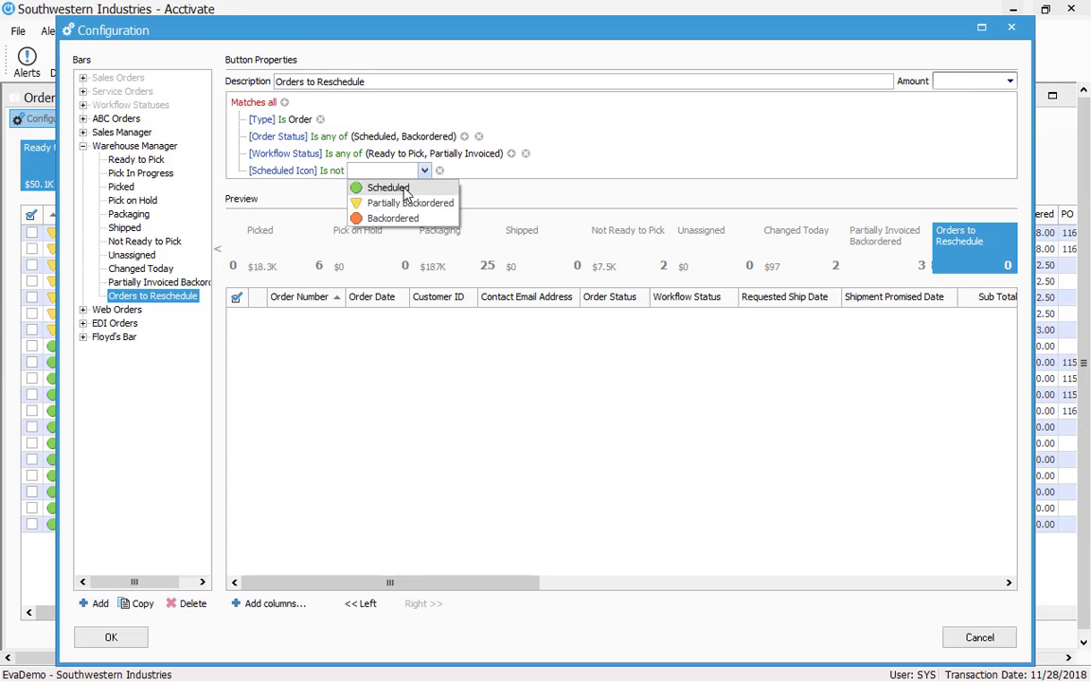
left_click(397, 189)
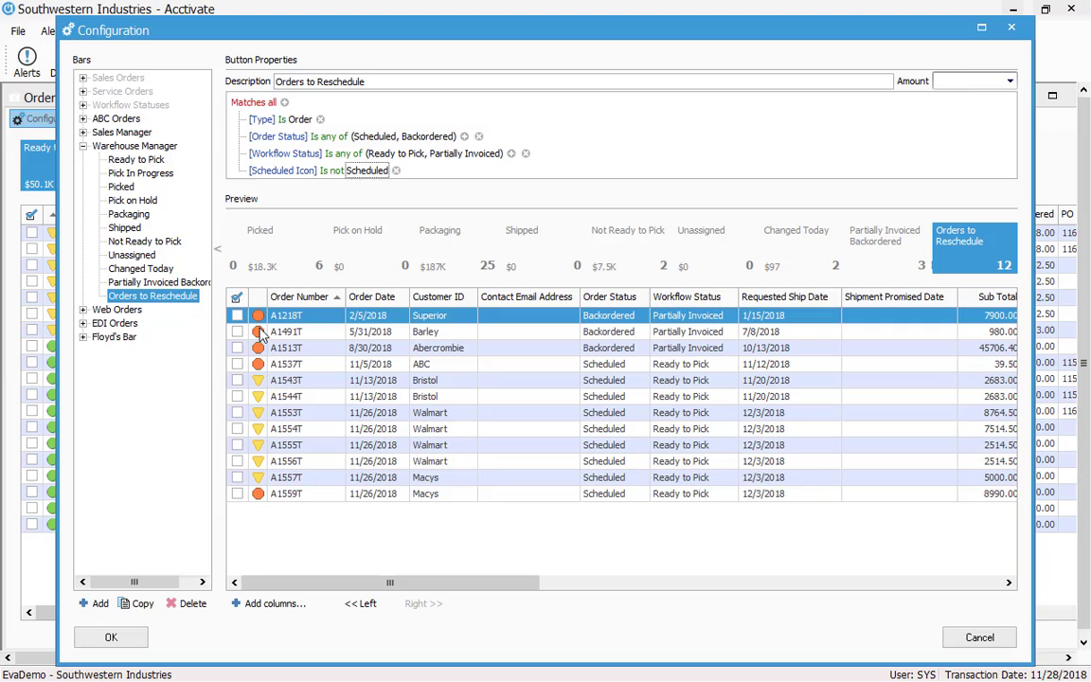
left_click(284, 397)
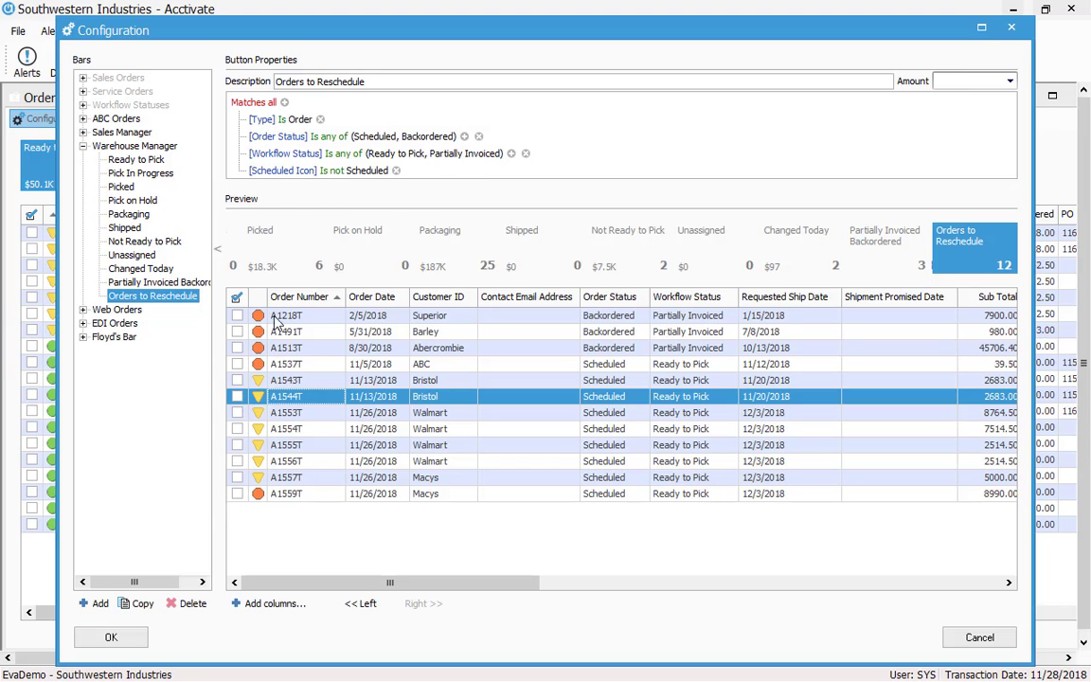
left_click(133, 642)
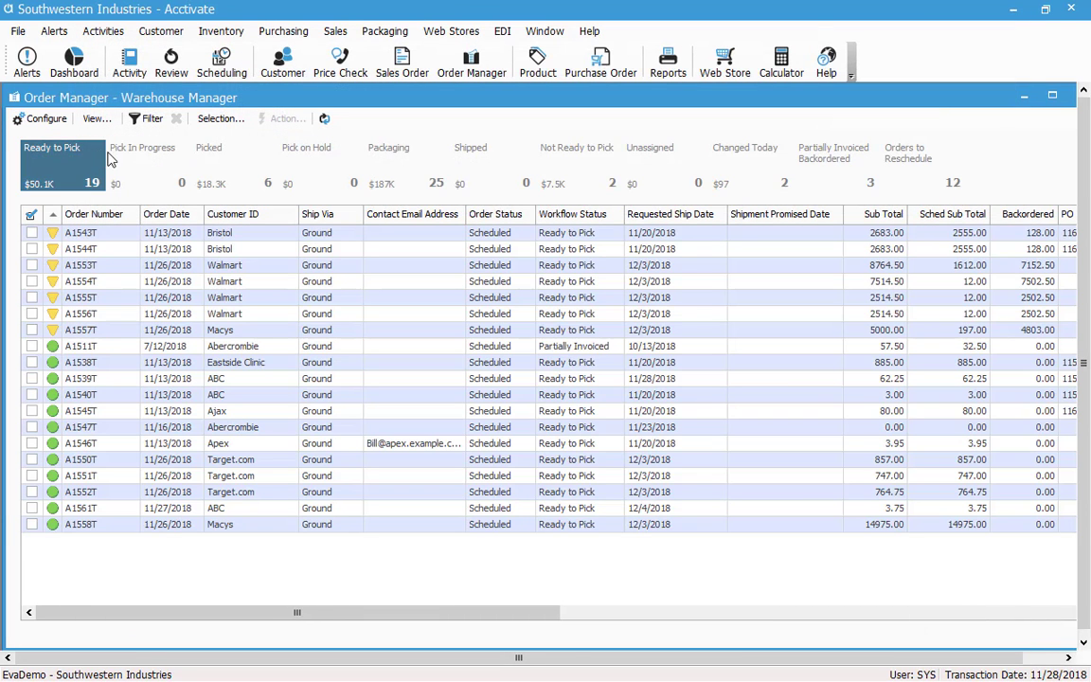
Choose the Warehouse Manager view again and show its Orders to Reschedule list
left_click(97, 118)
left_click(142, 227)
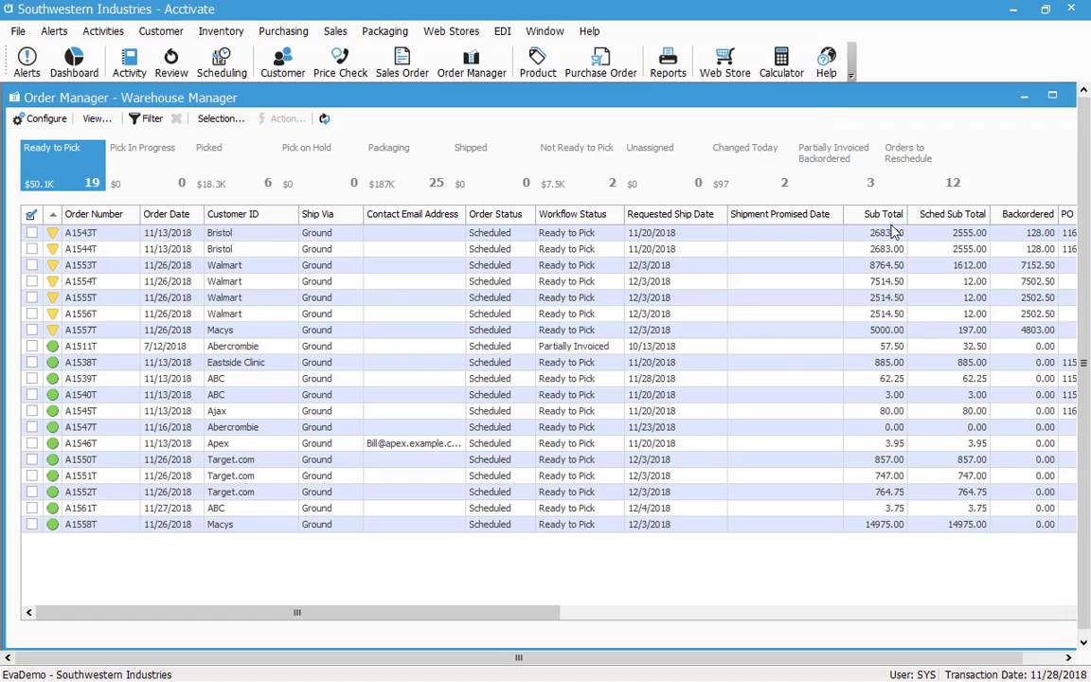
left_click(914, 163)
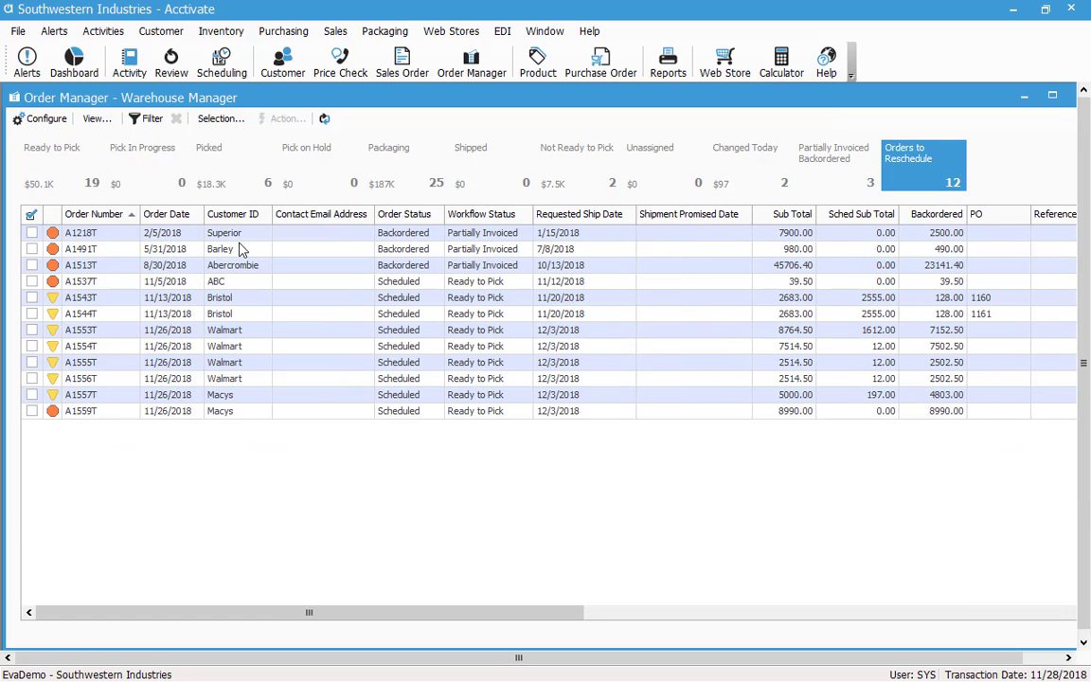
Sort the orders by Order Date, oldest first, with that column widened, and mark all listed orders for action
left_click(171, 215)
left_click(191, 219)
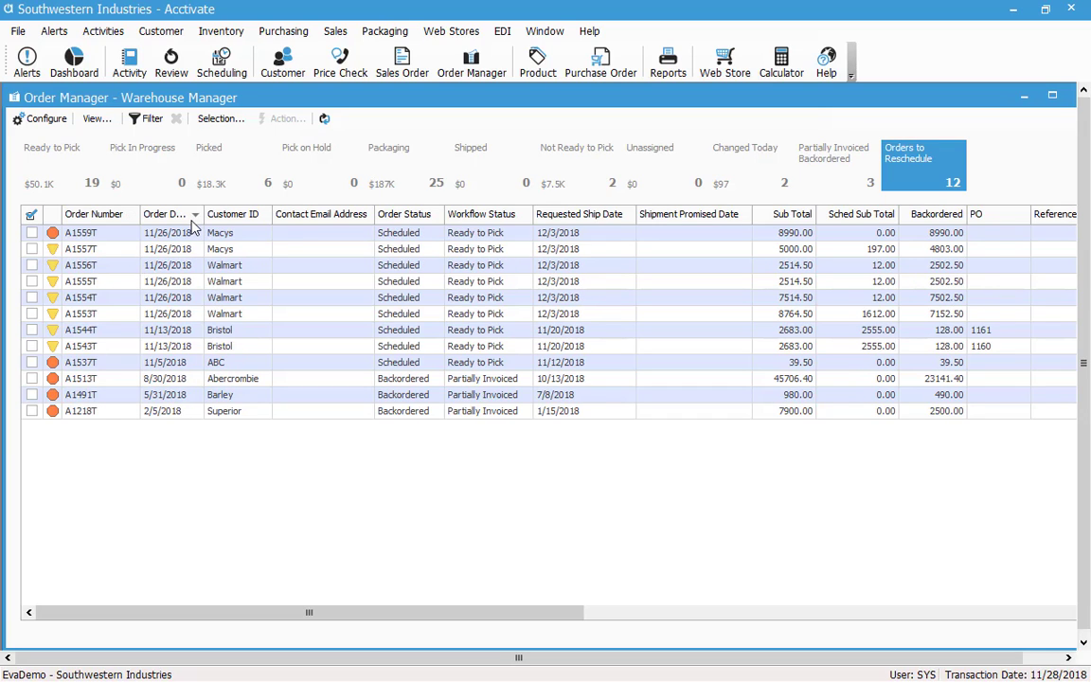
left_click_drag(203, 214, 225, 214)
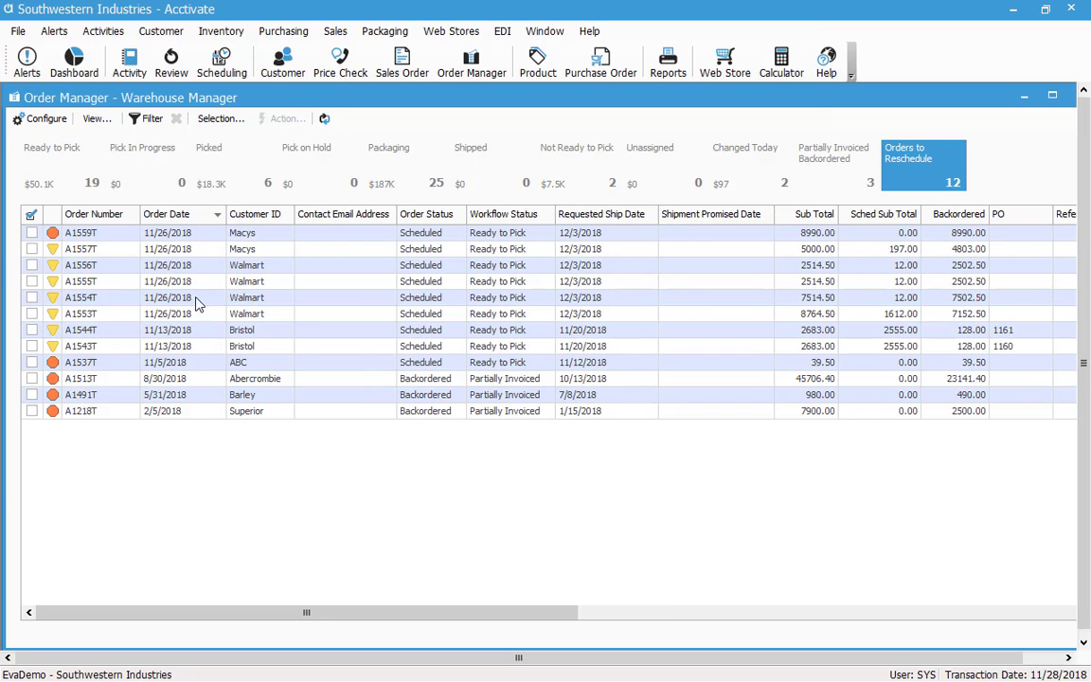
left_click(173, 215)
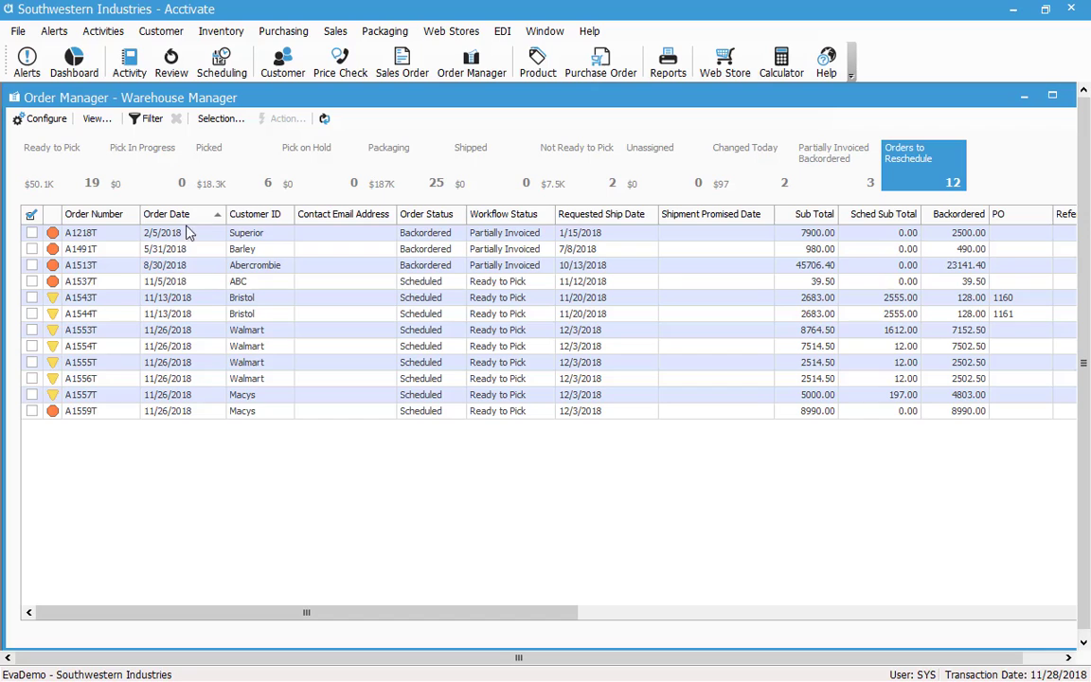
left_click(32, 215)
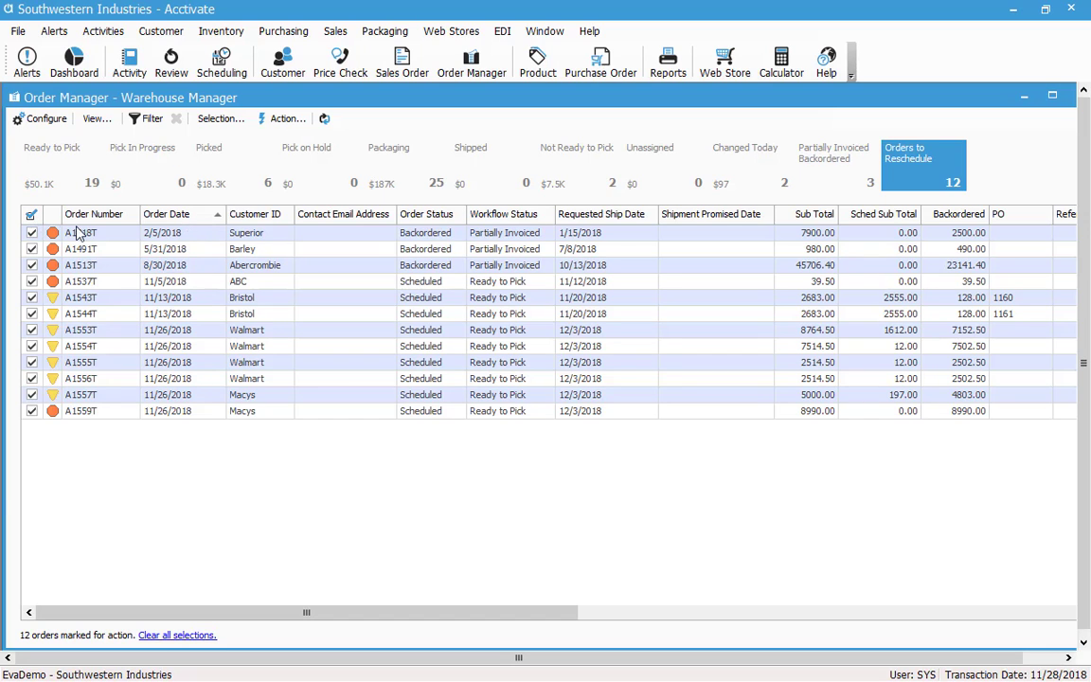
Schedule all the marked orders in the Orders to Reschedule list as a batch, and close the completion message
left_click(280, 119)
left_click(284, 139)
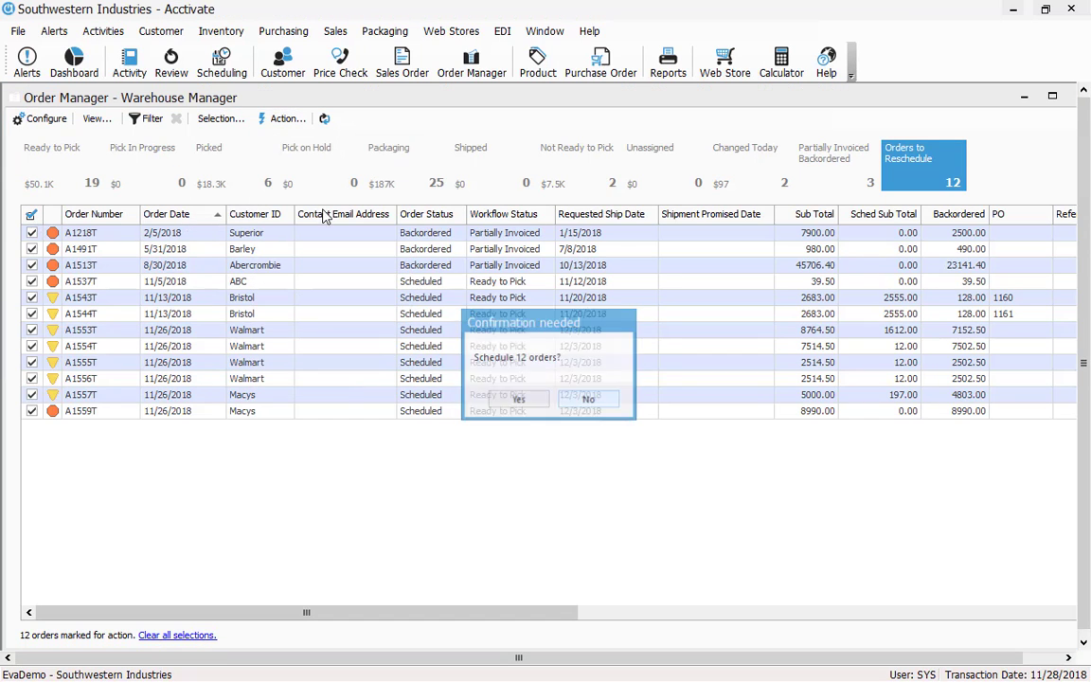
left_click(518, 399)
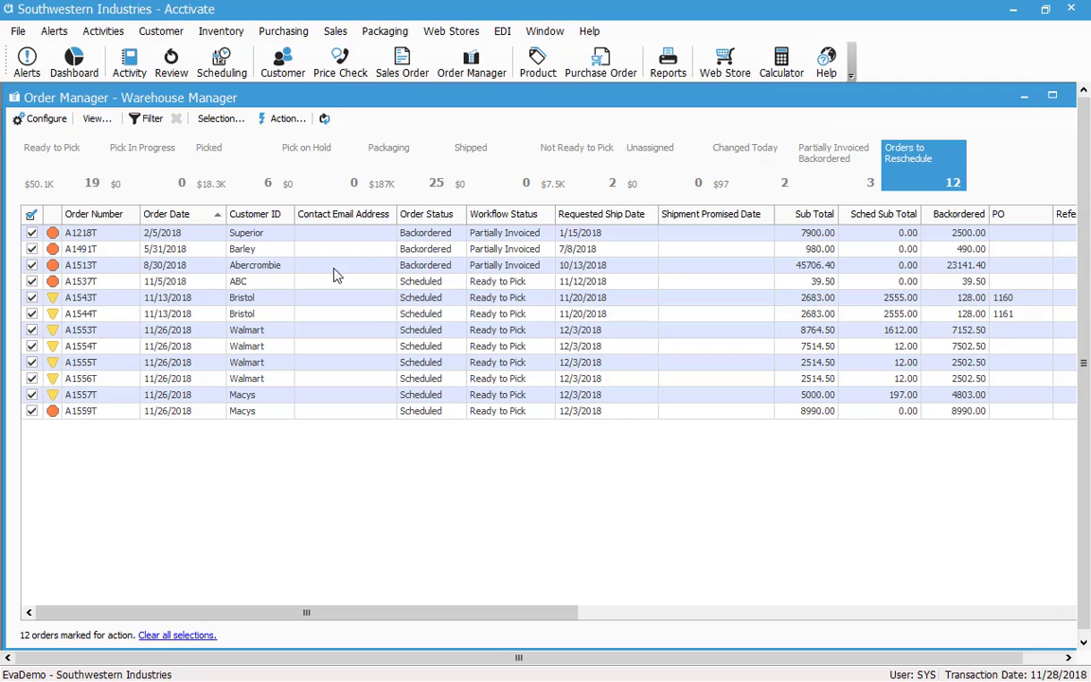
left_click(554, 400)
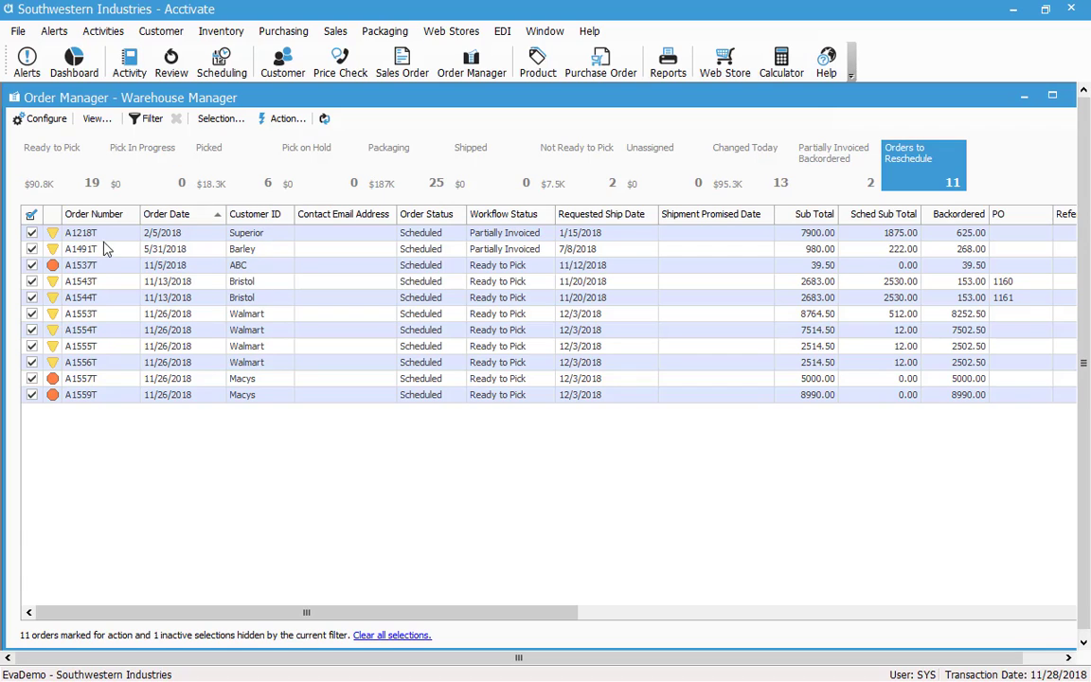
Mark only the four Walmart orders dated 11/26/2018 for action, and clear all selections, including the hidden one
left_click(31, 214)
left_click(238, 316)
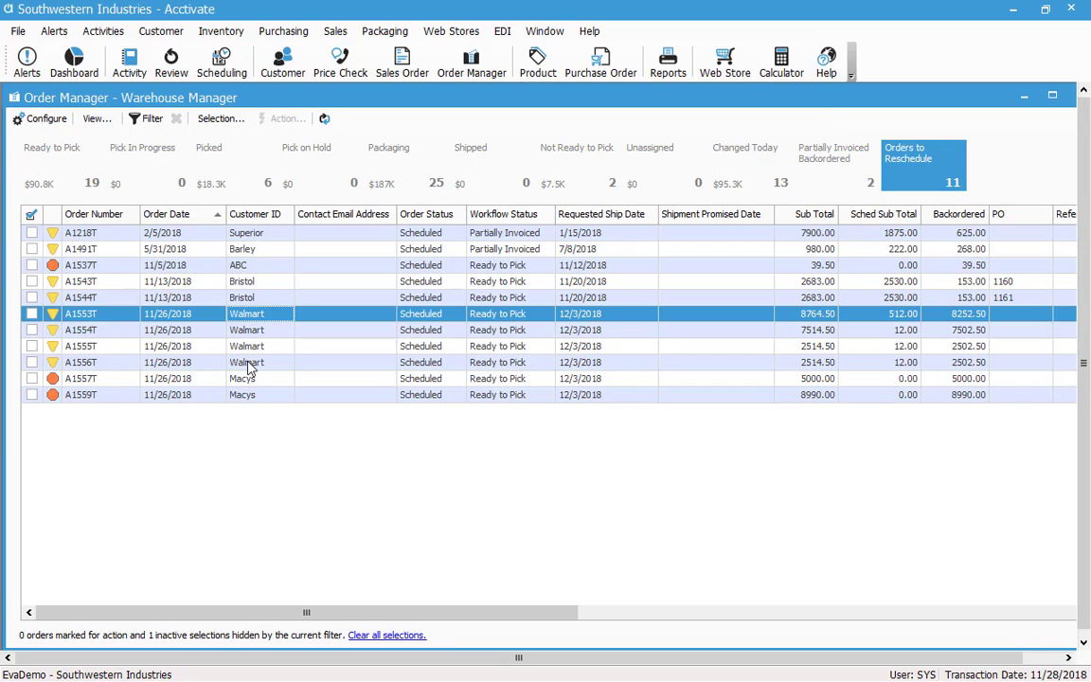
left_click(248, 363, "shift")
right_click(98, 333)
left_click(128, 340)
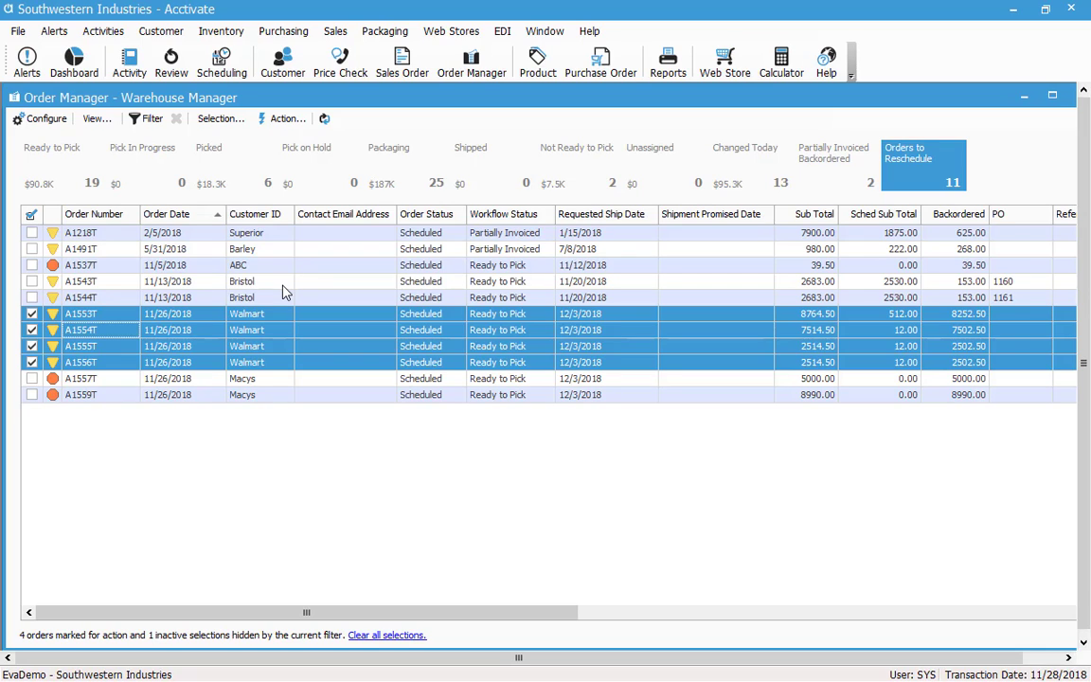
left_click(407, 636)
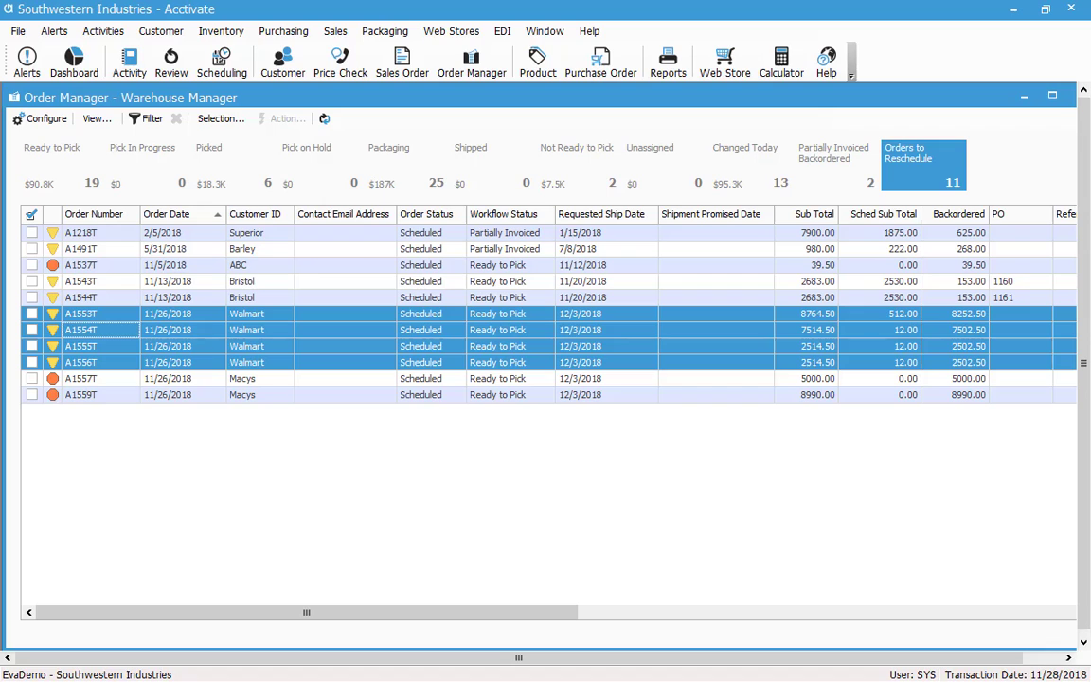